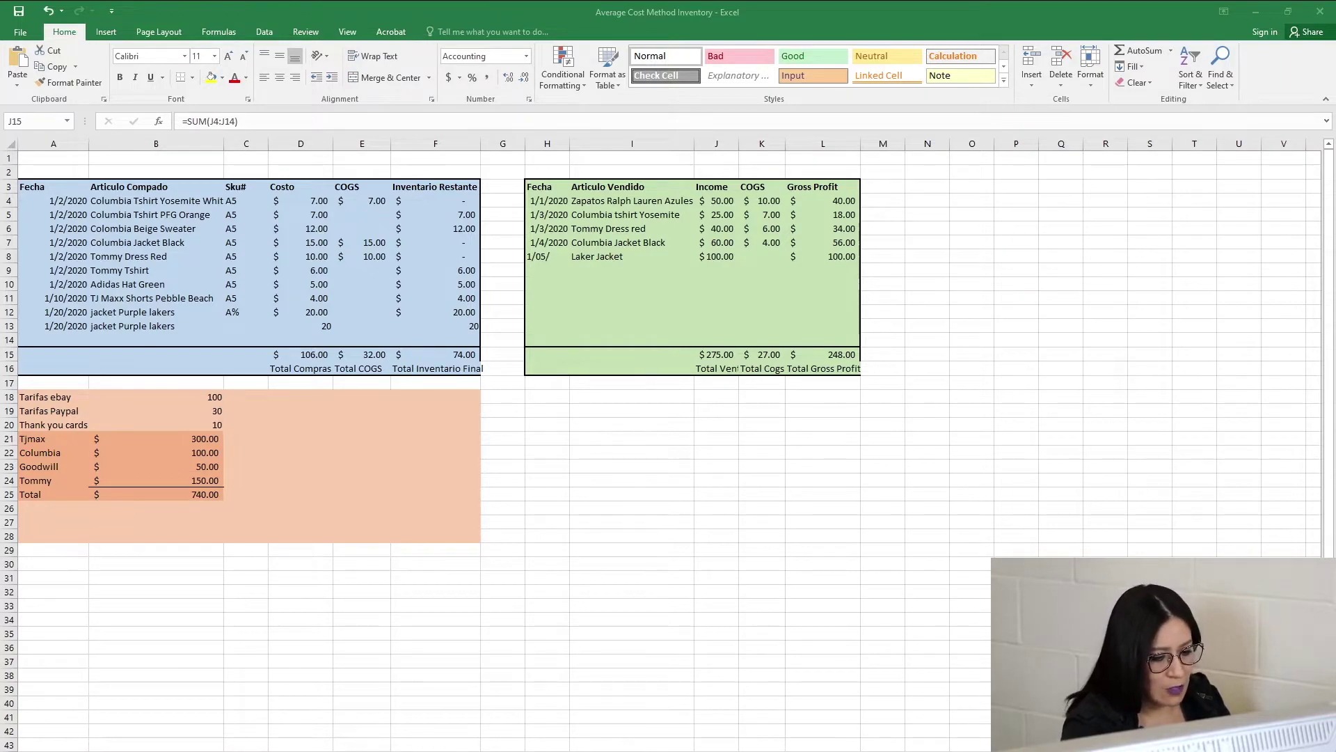
Look over the purchases, expenses and sales tables in the Average Cost Method Inventory workbook.
{"action": "key", "text": "alt+Tab"}
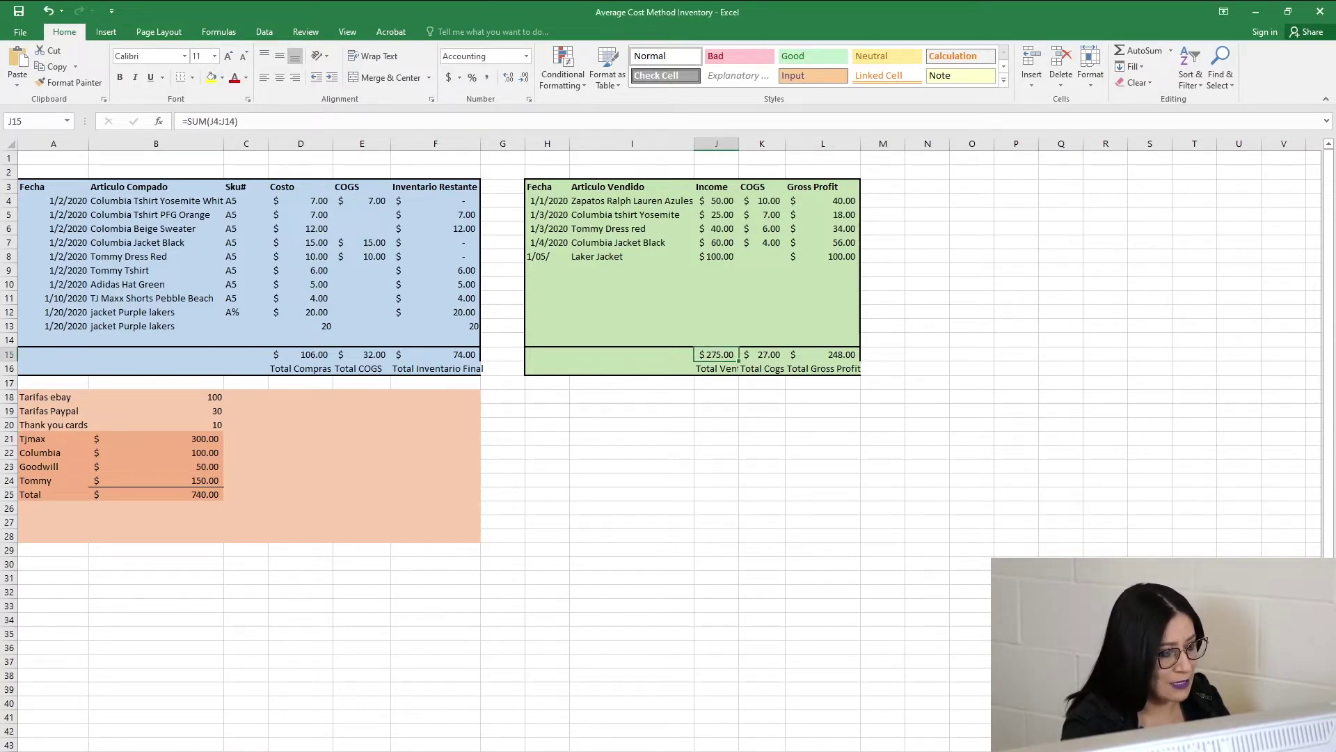
{"action": "scroll", "coordinate": [668, 445], "scroll_direction": "up", "scroll_amount": 4}
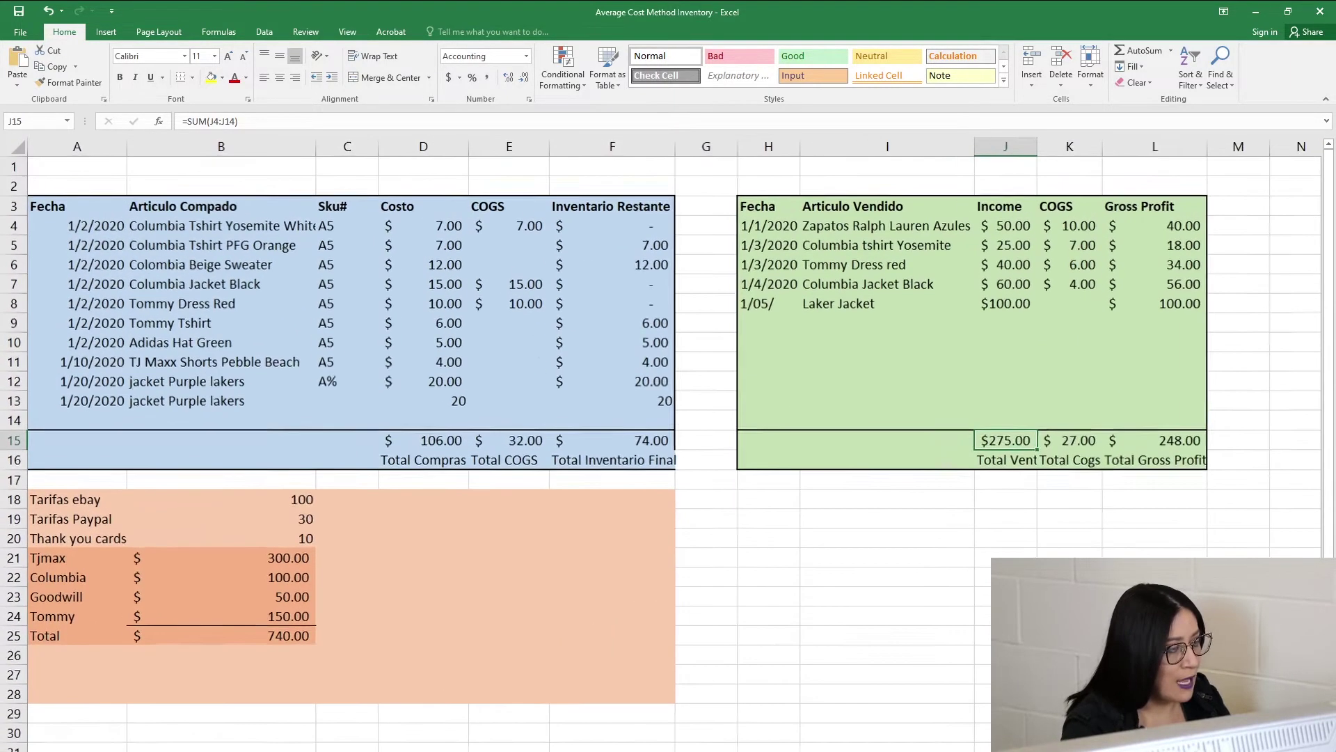
{"action": "scroll", "coordinate": [668, 445], "scroll_direction": "up", "scroll_amount": 1}
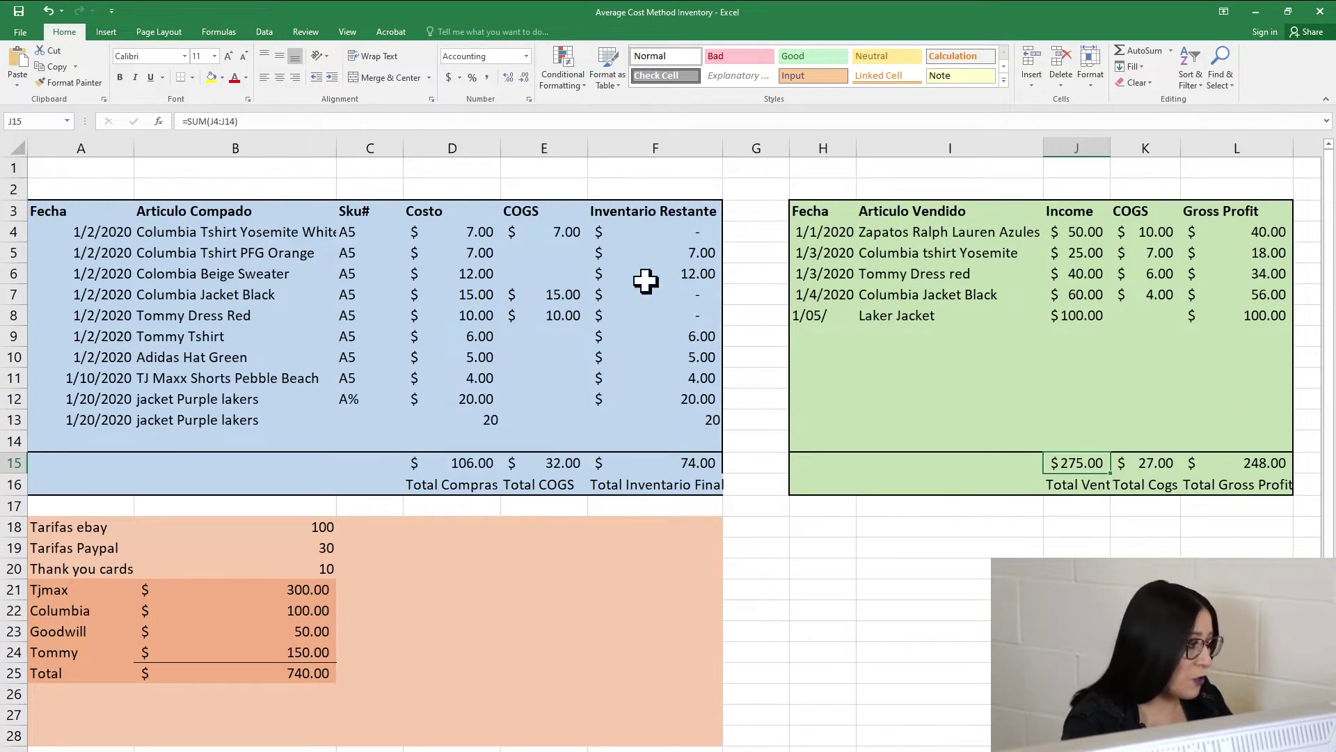
{"action": "left_click", "coordinate": [65, 171]}
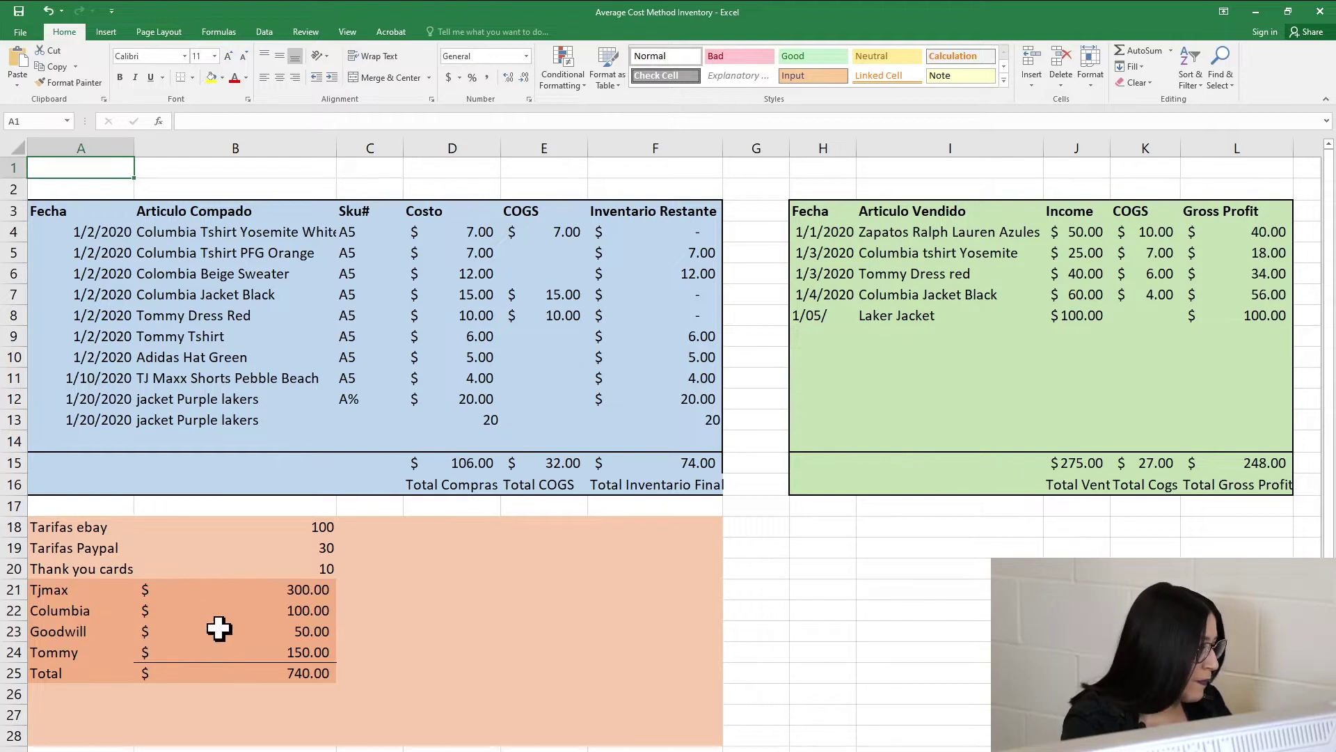
{"action": "left_click", "coordinate": [385, 543]}
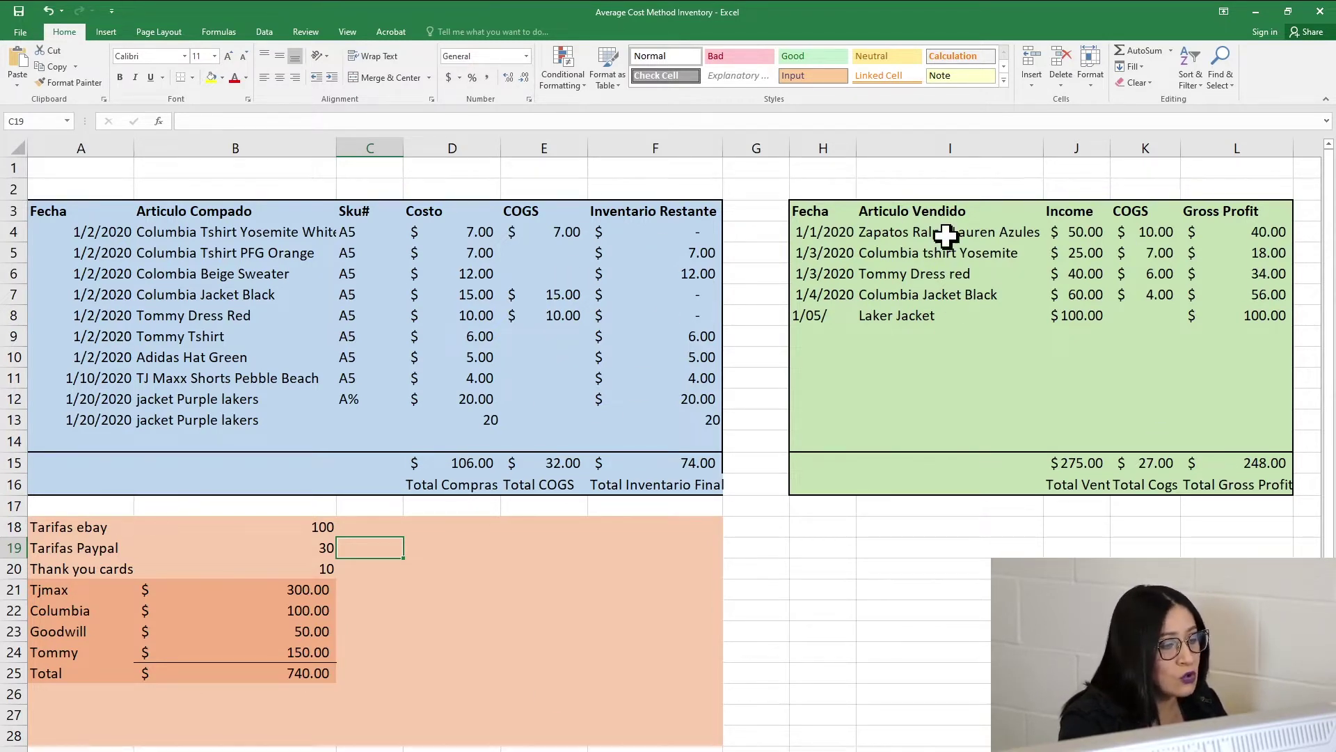
{"action": "left_click", "coordinate": [1029, 182]}
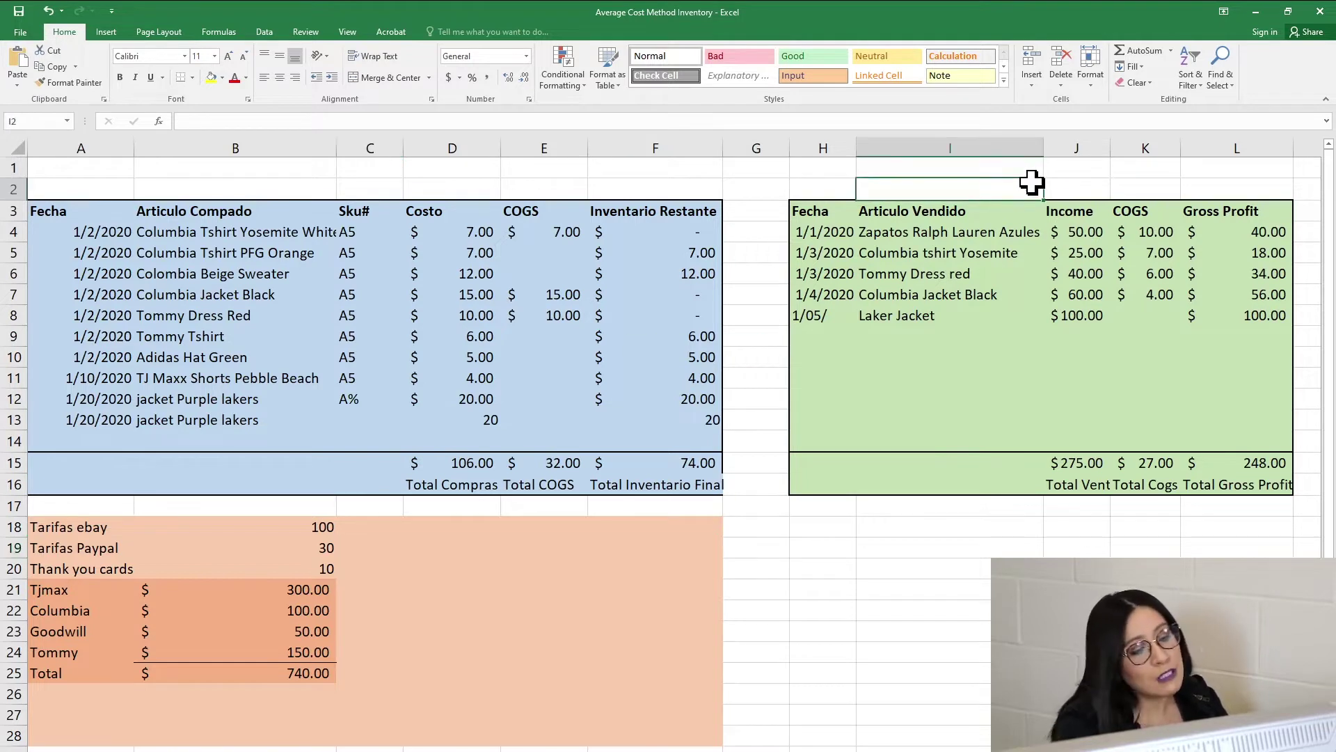
{"action": "left_click_drag", "start_coordinate": [770, 182], "coordinate": [1306, 550]}
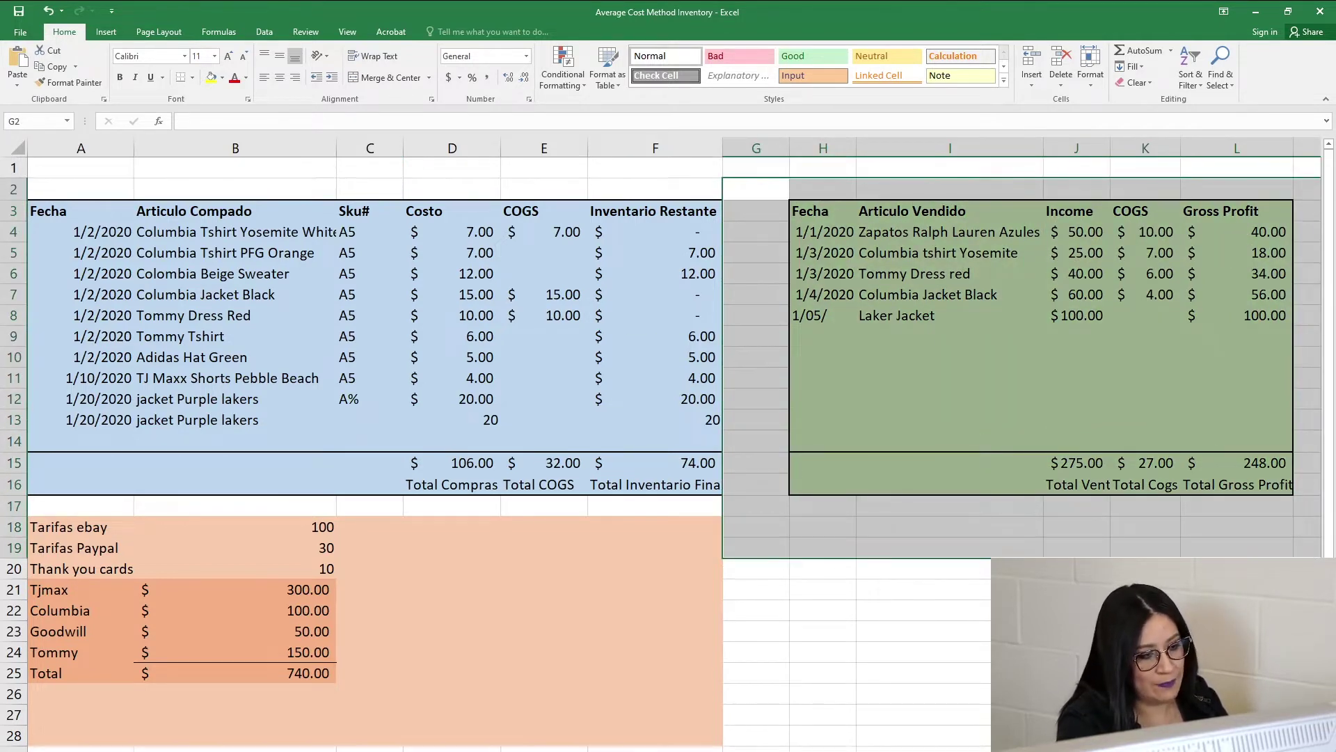
{"action": "left_click", "coordinate": [1237, 610]}
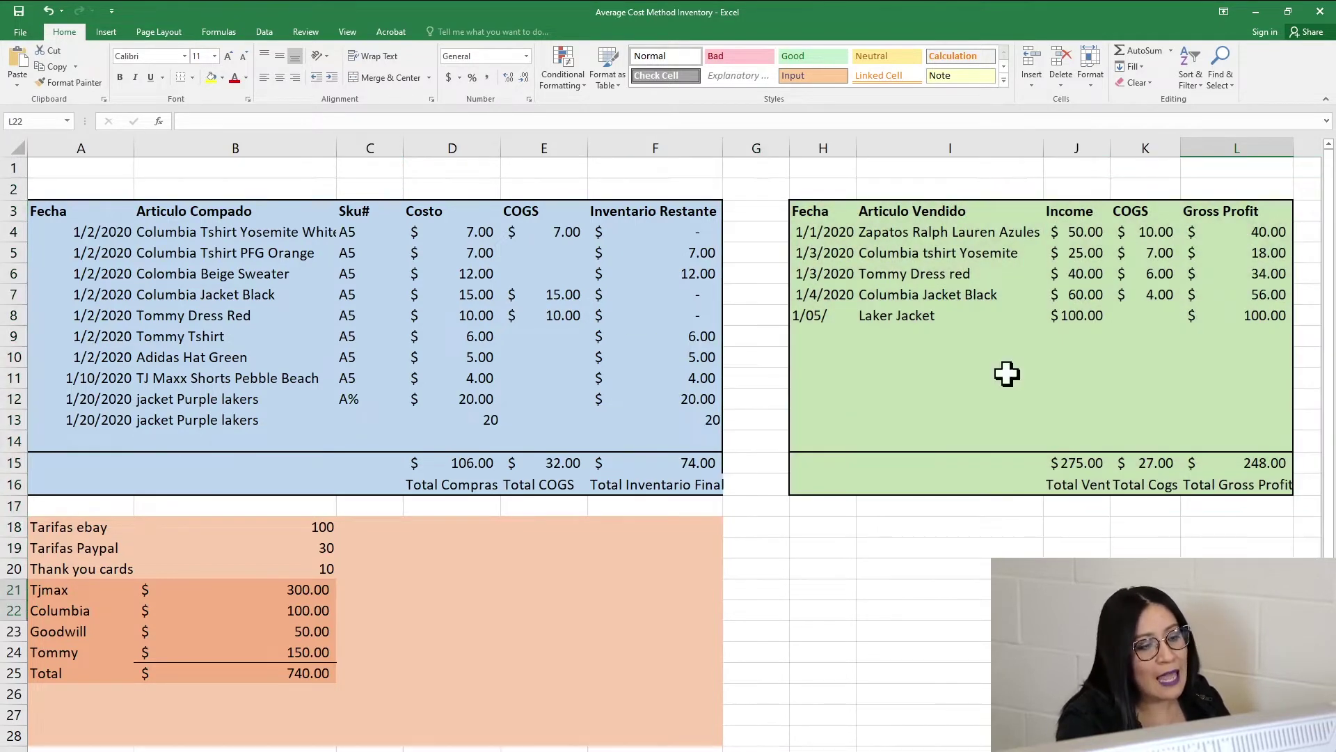
Examine the sales table's headings Fecha, Articulo Vendido, Income, COGS and Gross Profit, and the items listed as sold.
{"action": "left_click", "coordinate": [815, 210]}
{"action": "left_click", "coordinate": [889, 208]}
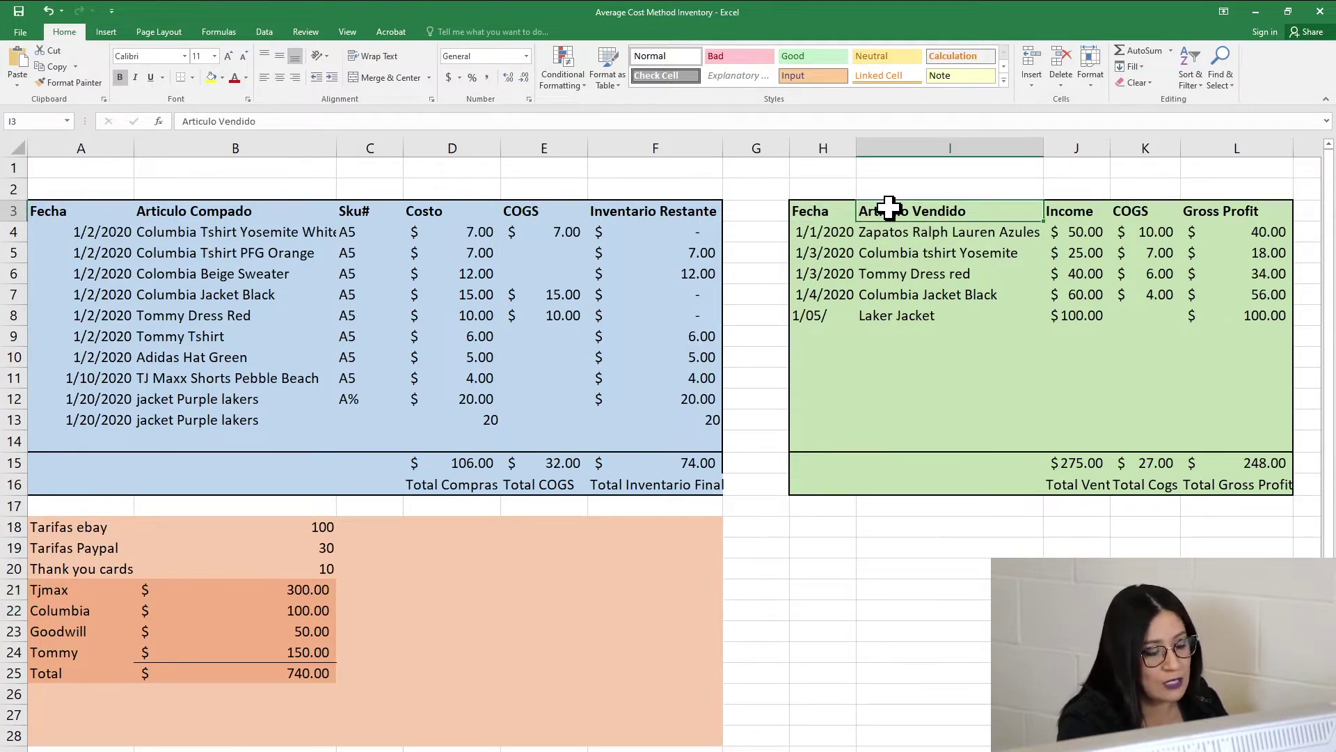
{"action": "left_click", "coordinate": [1075, 210]}
{"action": "left_click", "coordinate": [1131, 212]}
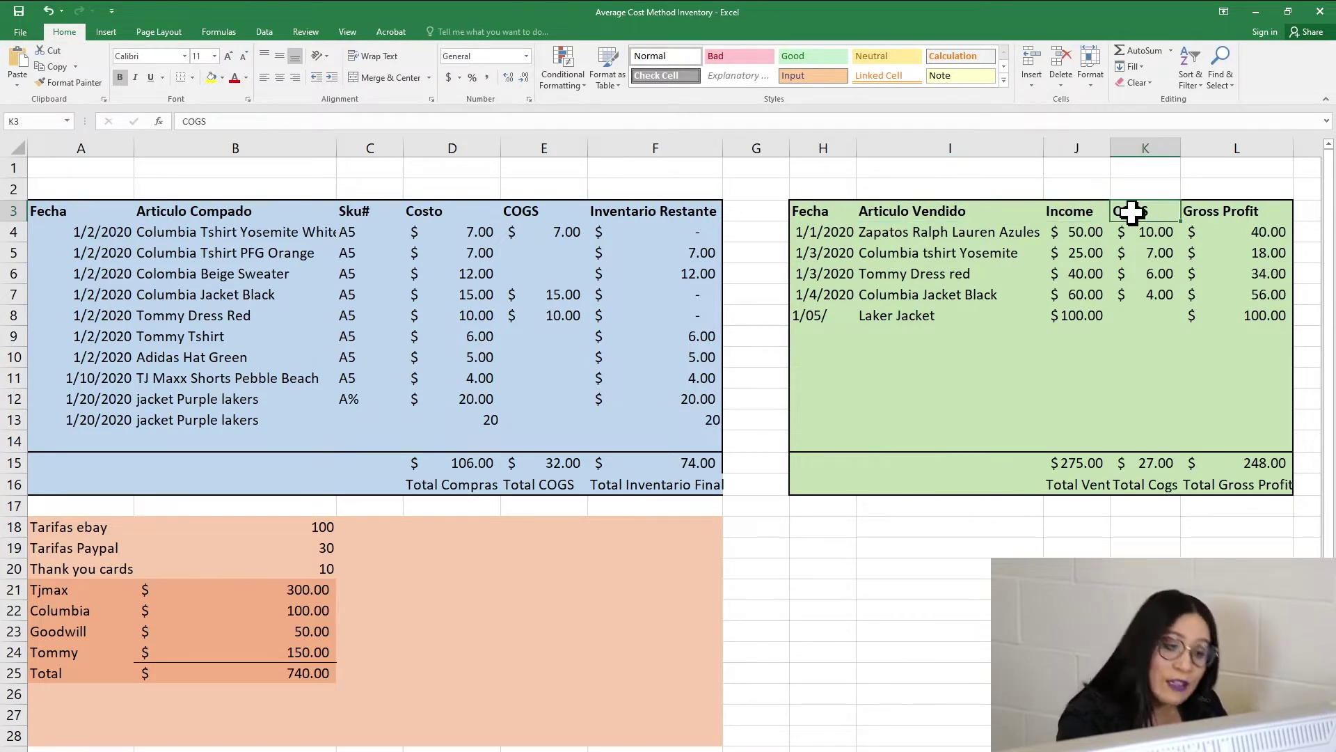
{"action": "left_click", "coordinate": [1230, 210]}
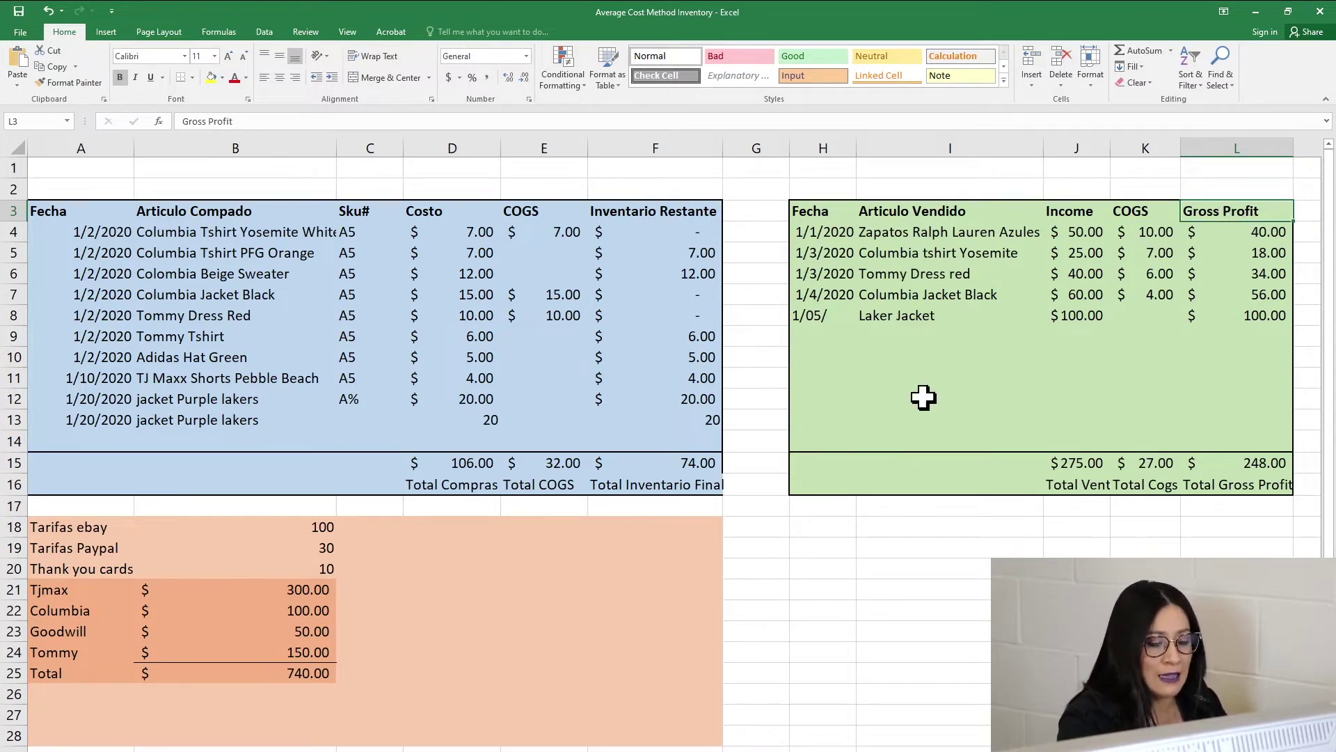
{"action": "scroll", "coordinate": [887, 506], "scroll_direction": "down", "scroll_amount": 3}
{"action": "scroll", "coordinate": [884, 506], "scroll_direction": "up", "scroll_amount": 2}
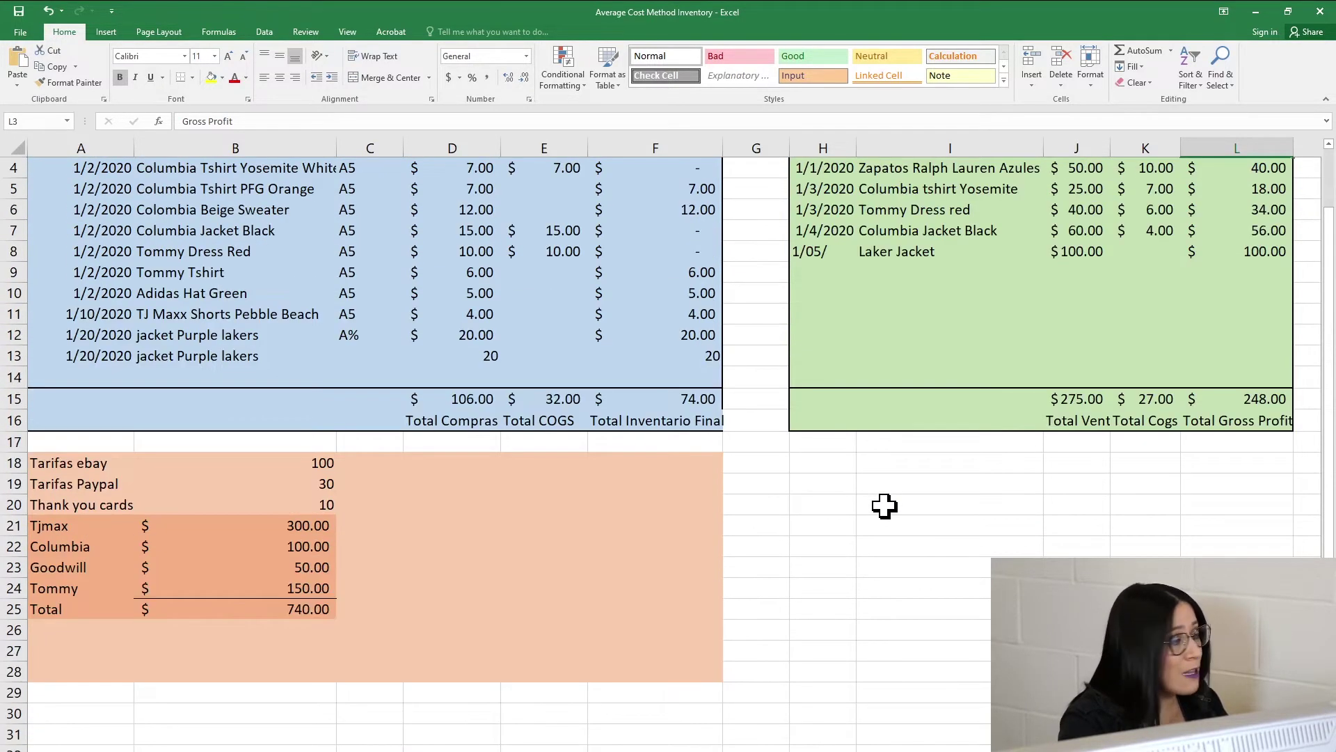
{"action": "scroll", "coordinate": [884, 506], "scroll_direction": "up", "scroll_amount": 1}
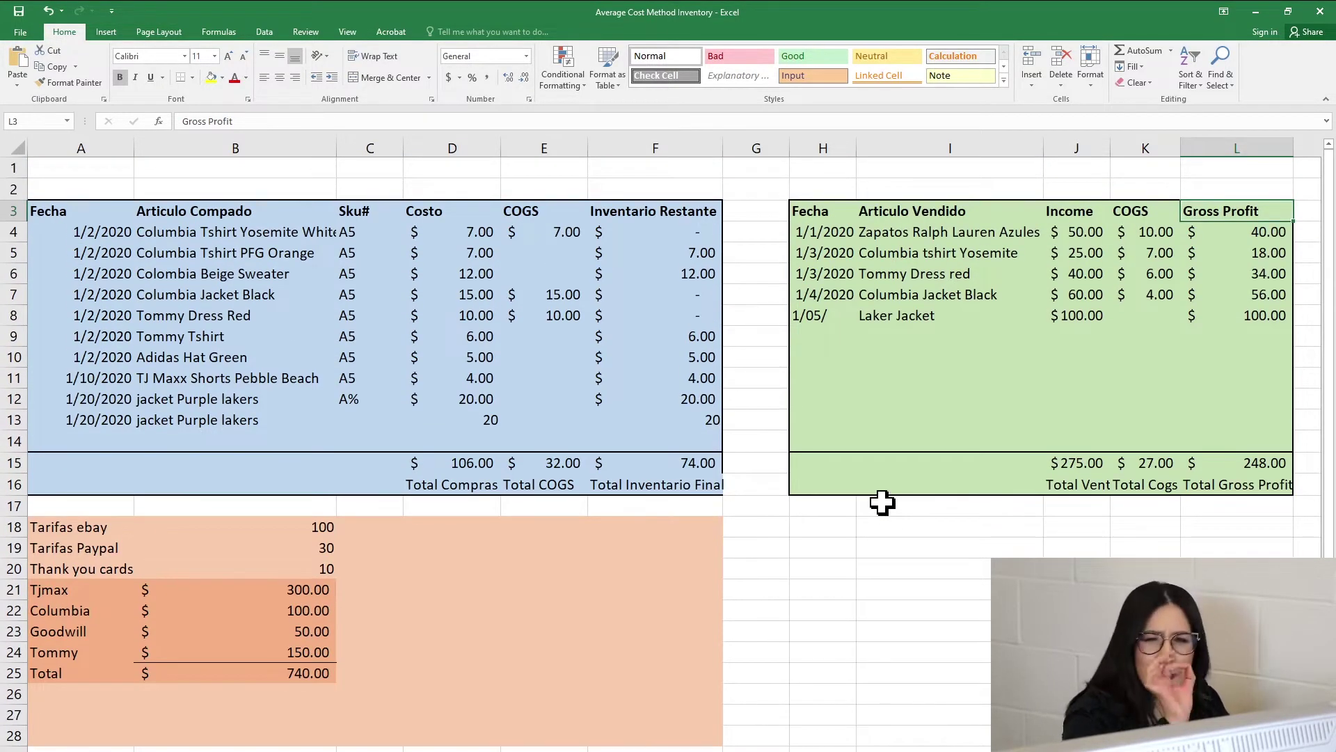
{"action": "scroll", "coordinate": [874, 483], "scroll_direction": "down", "scroll_amount": 1}
{"action": "scroll", "coordinate": [874, 483], "scroll_direction": "up", "scroll_amount": 1}
{"action": "left_click_drag", "start_coordinate": [907, 238], "coordinate": [919, 316]}
{"action": "left_click", "coordinate": [886, 626]}
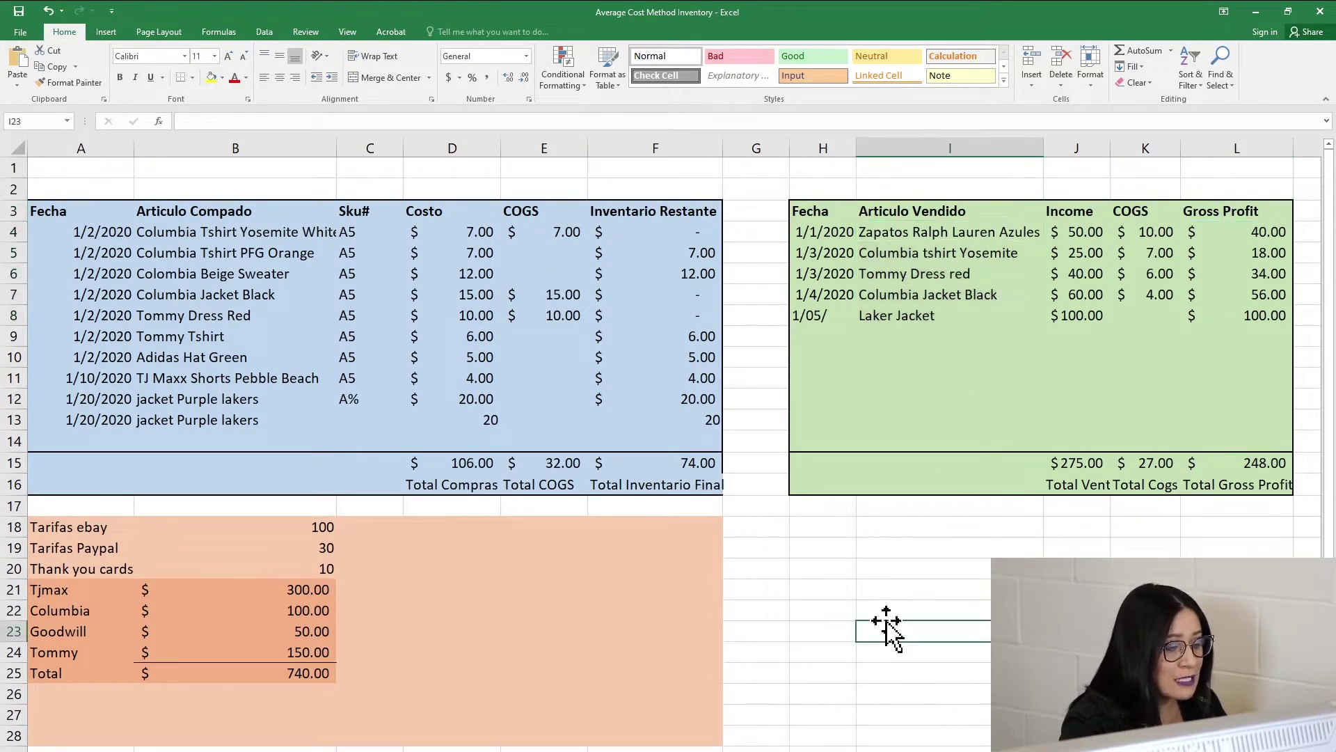
Start a list of sales platforms below the expenses table by entering Poshmark #1 in cell A30.
{"action": "scroll", "coordinate": [829, 554], "scroll_direction": "down", "scroll_amount": 8}
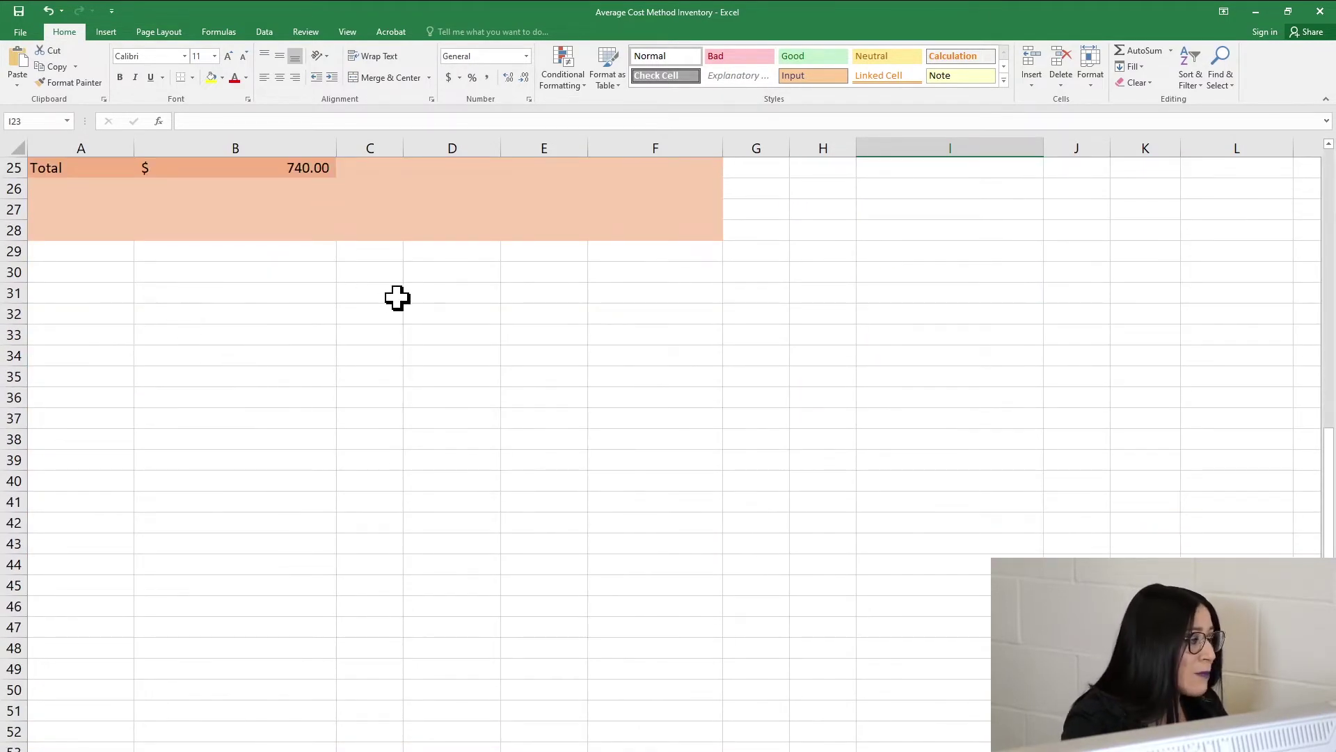
{"action": "left_click", "coordinate": [55, 279]}
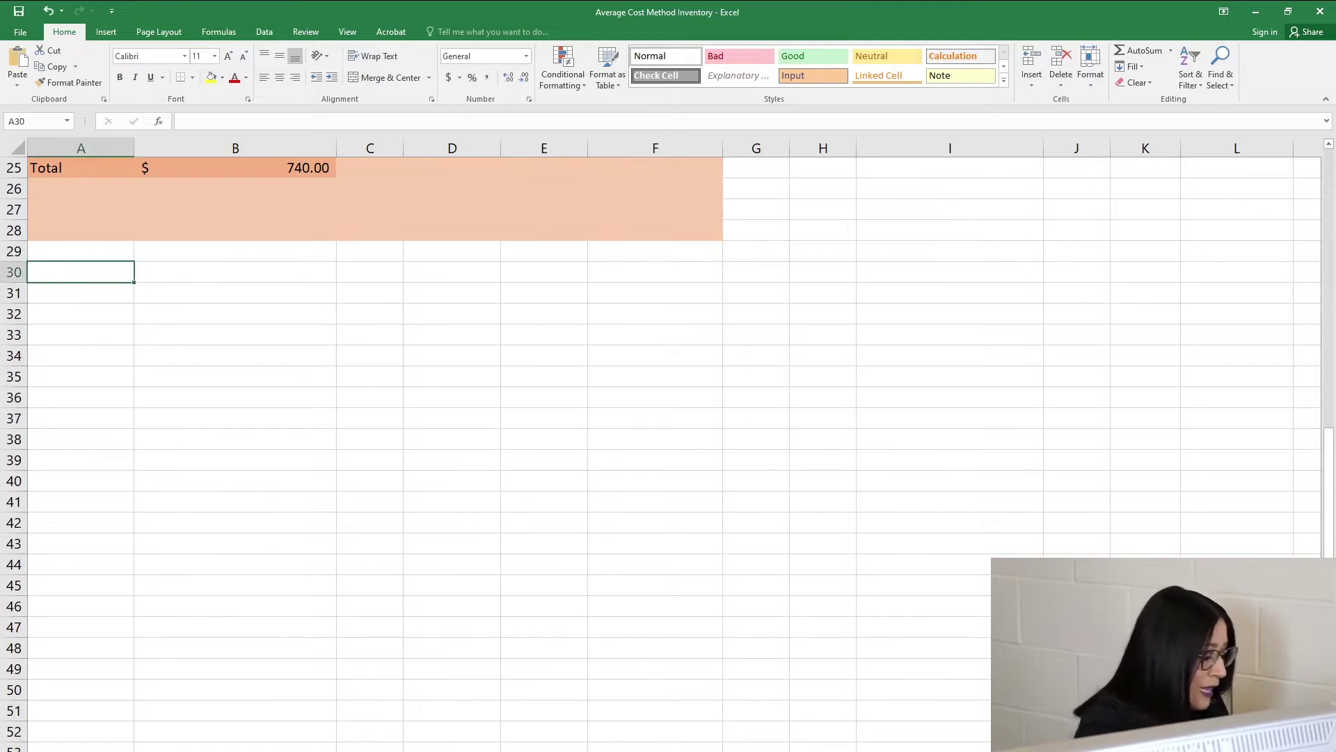
{"action": "type", "text": "Poshmar"}
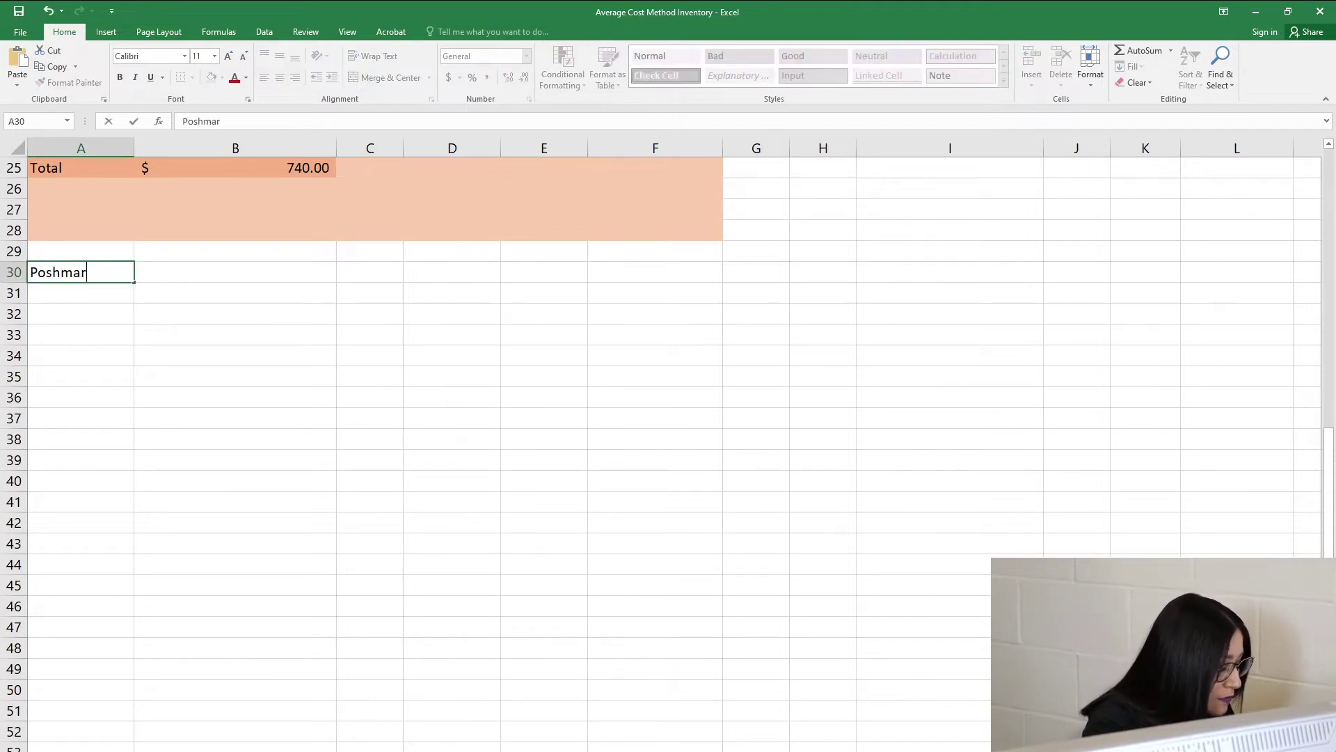
{"action": "type", "text": "k #1"}
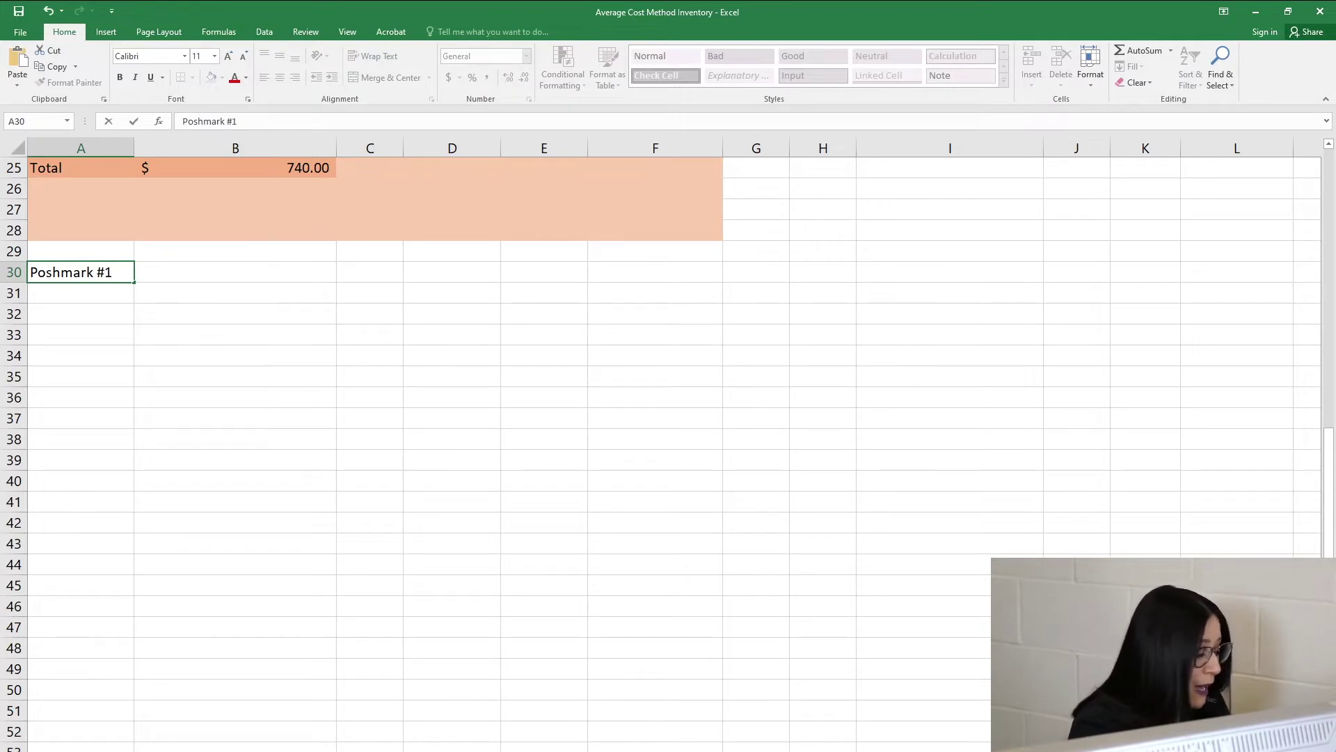
{"action": "key", "text": "Return"}
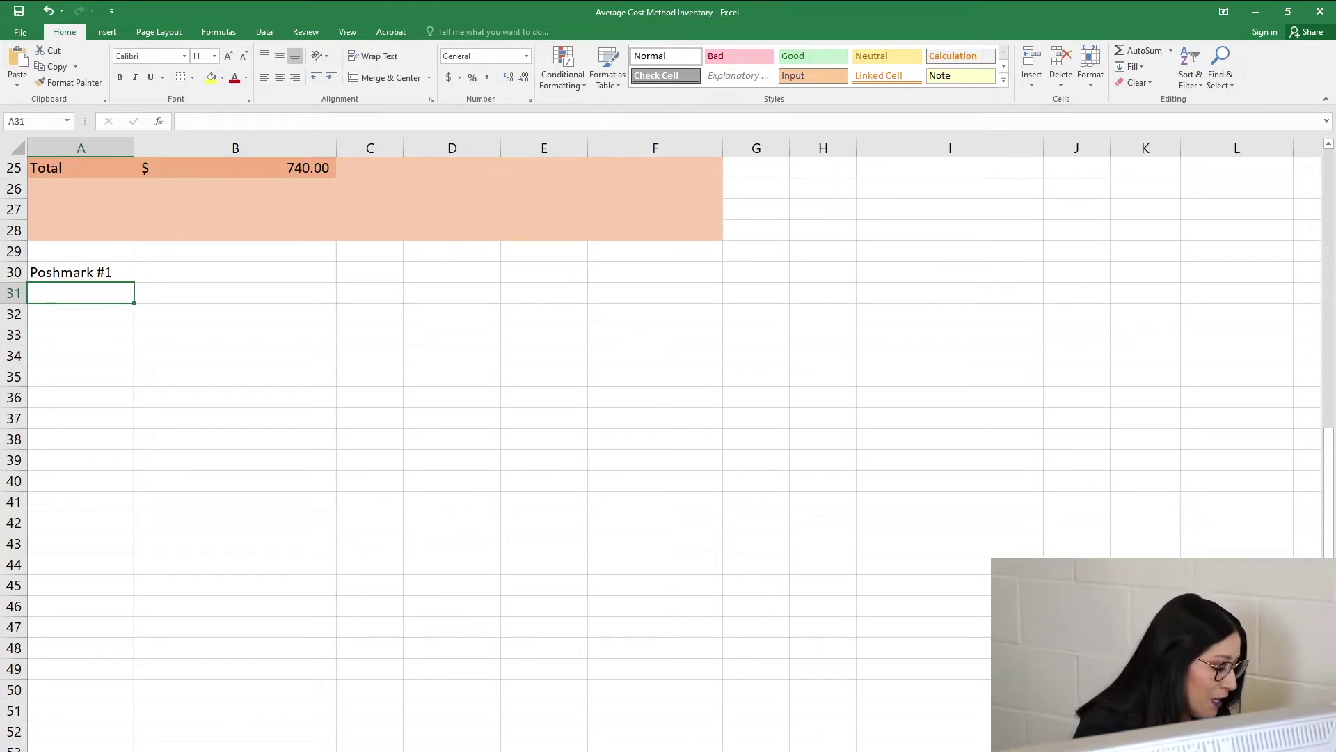
Enter Poshmark#2 as the second sales platform in cell A31.
{"action": "type", "text": "POs"}
{"action": "key", "text": "BackSpace"}
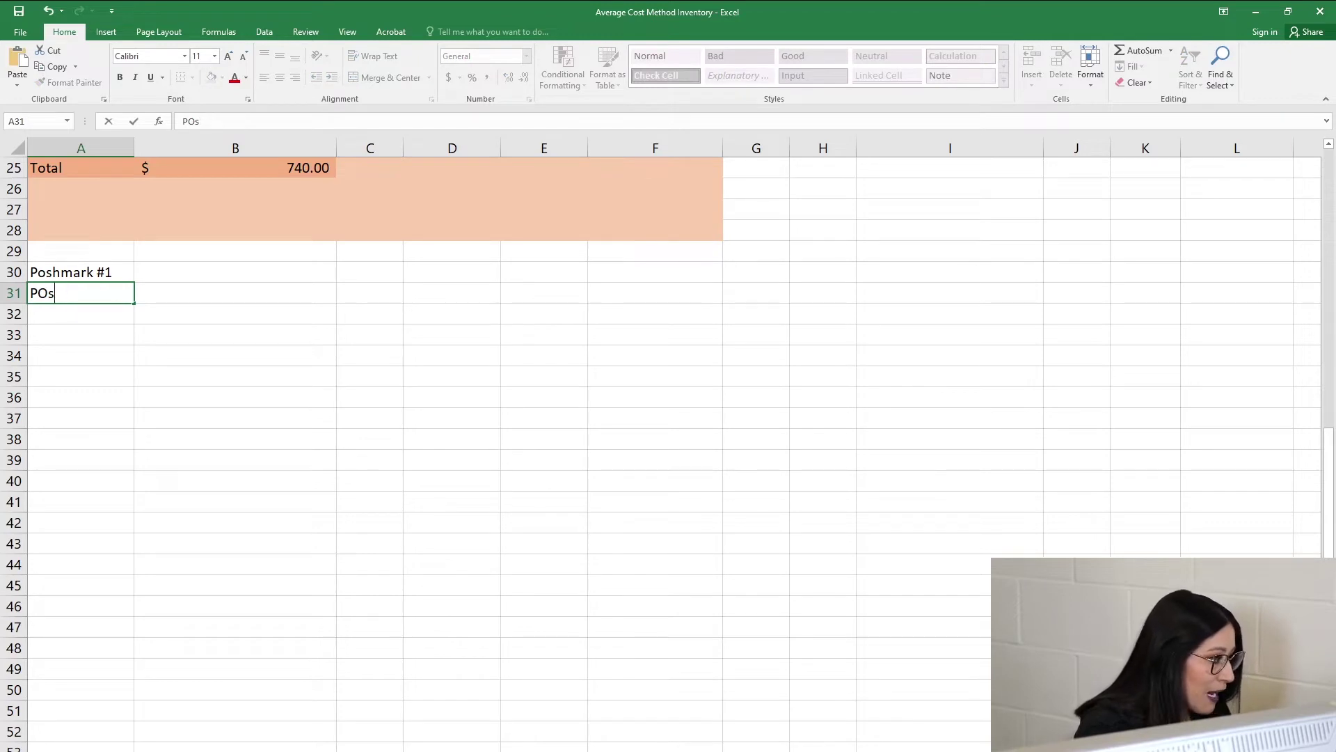
{"action": "key", "text": "BackSpace"}
{"action": "type", "text": "oshmark"}
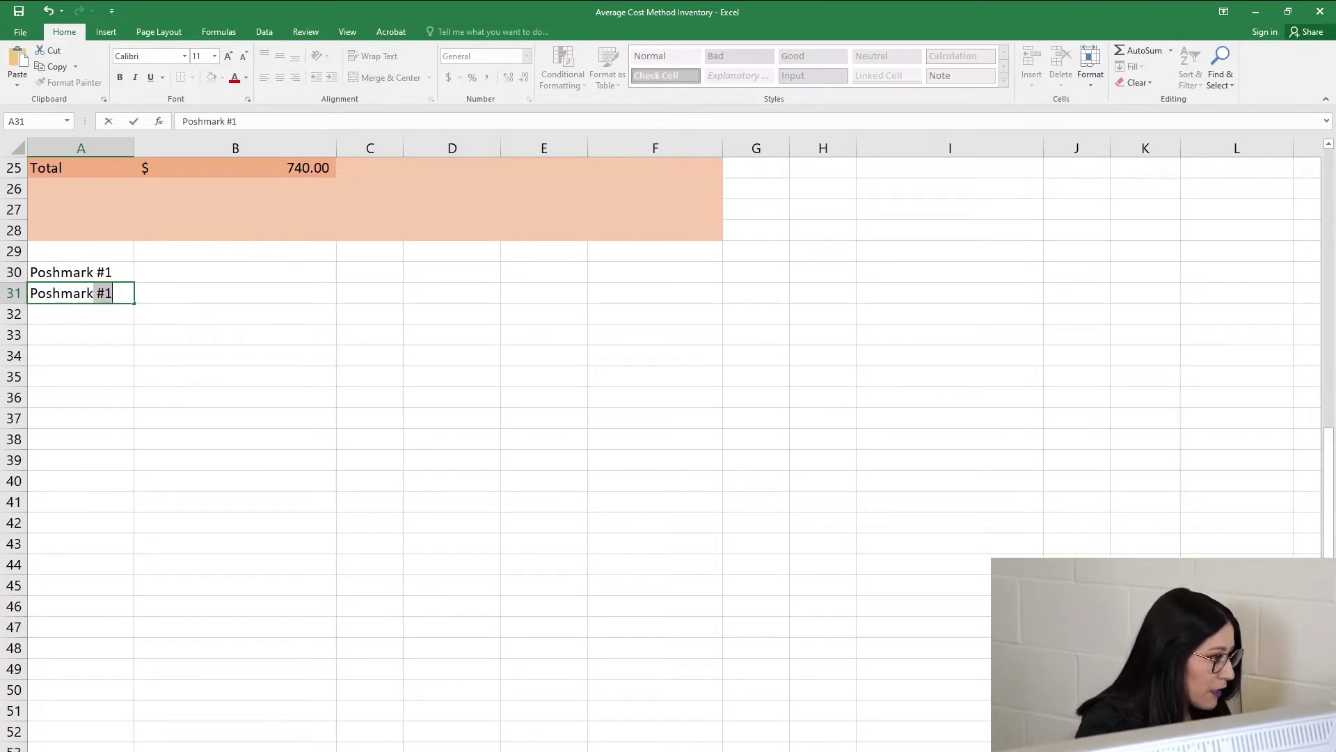
{"action": "key", "text": "BackSpace"}
{"action": "key", "text": "BackSpace"}
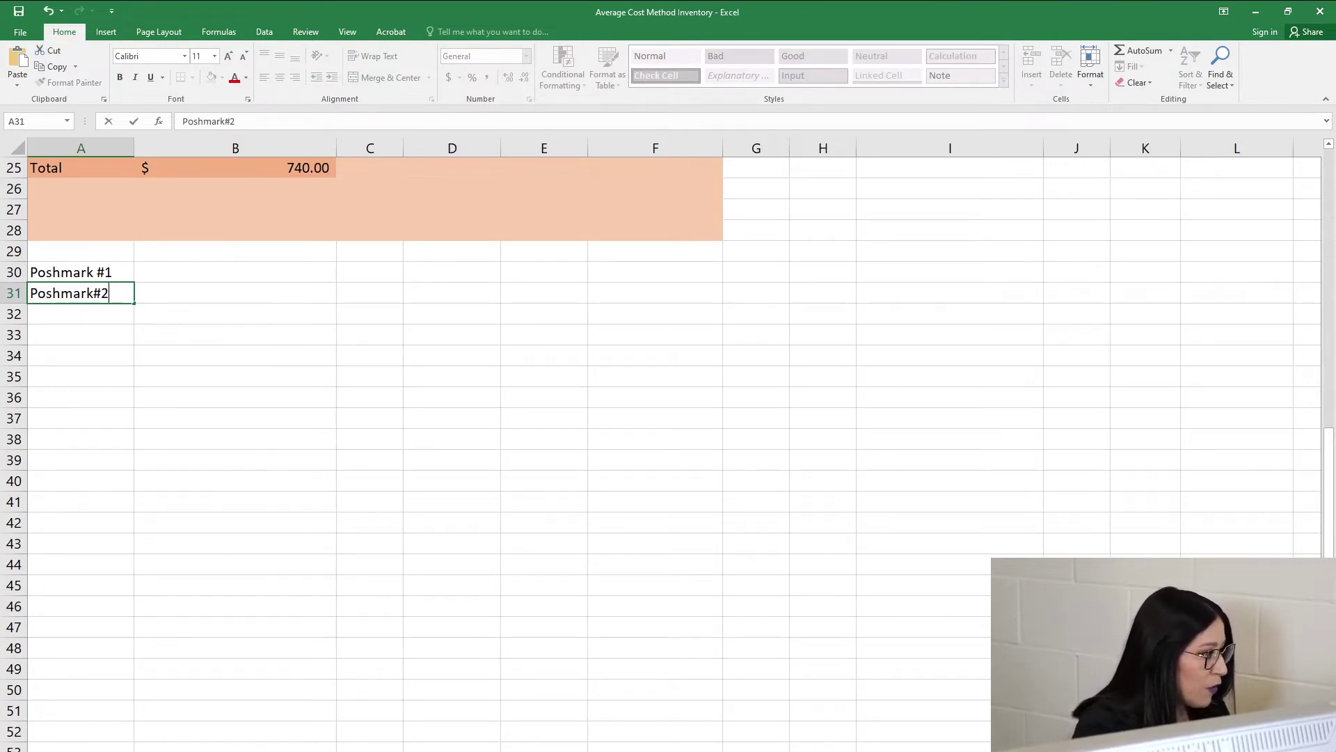
{"action": "key", "text": "Return"}
Add the platform names Mercari, Ebay and Amazon in cells A32 to A34.
{"action": "type", "text": "Mw"}
{"action": "key", "text": "BackSpace"}
{"action": "type", "text": "ercari"}
{"action": "key", "text": "Return"}
{"action": "type", "text": "Ebay"}
{"action": "key", "text": "Return"}
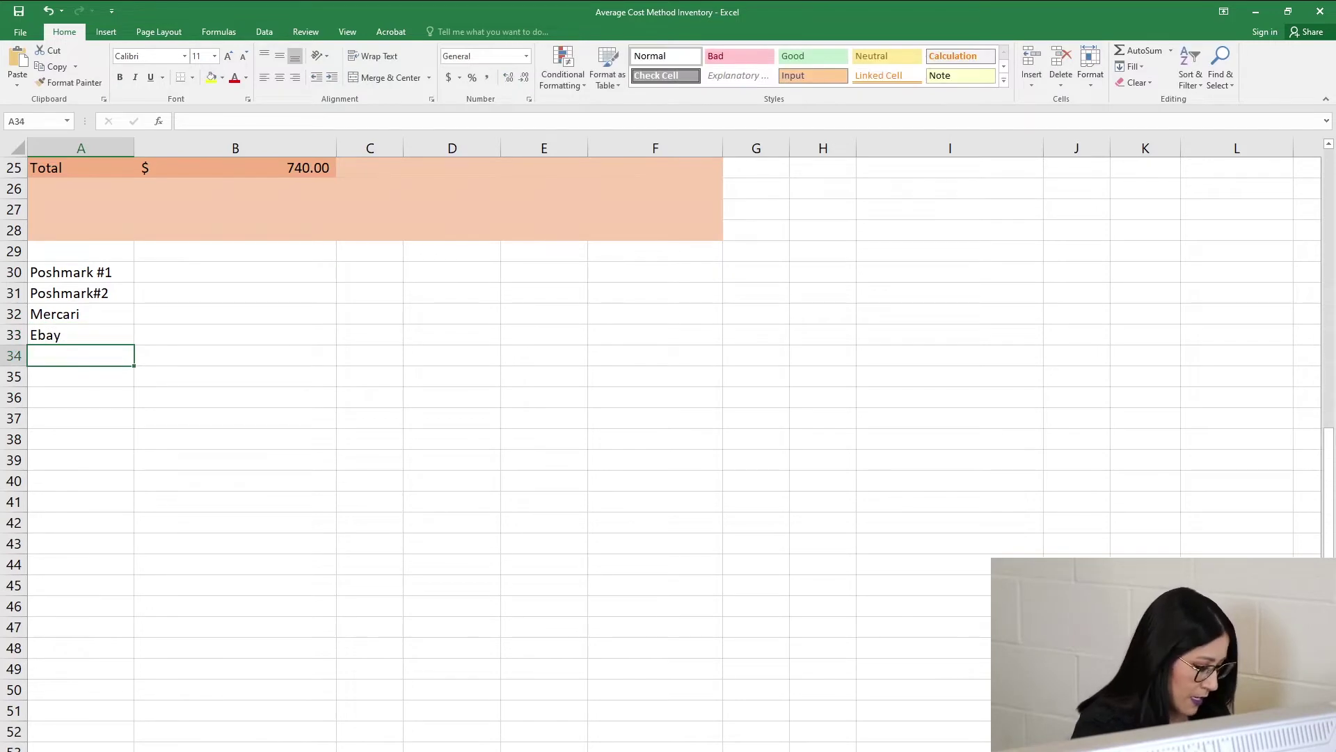
{"action": "type", "text": "Amazon"}
{"action": "key", "text": "Return"}
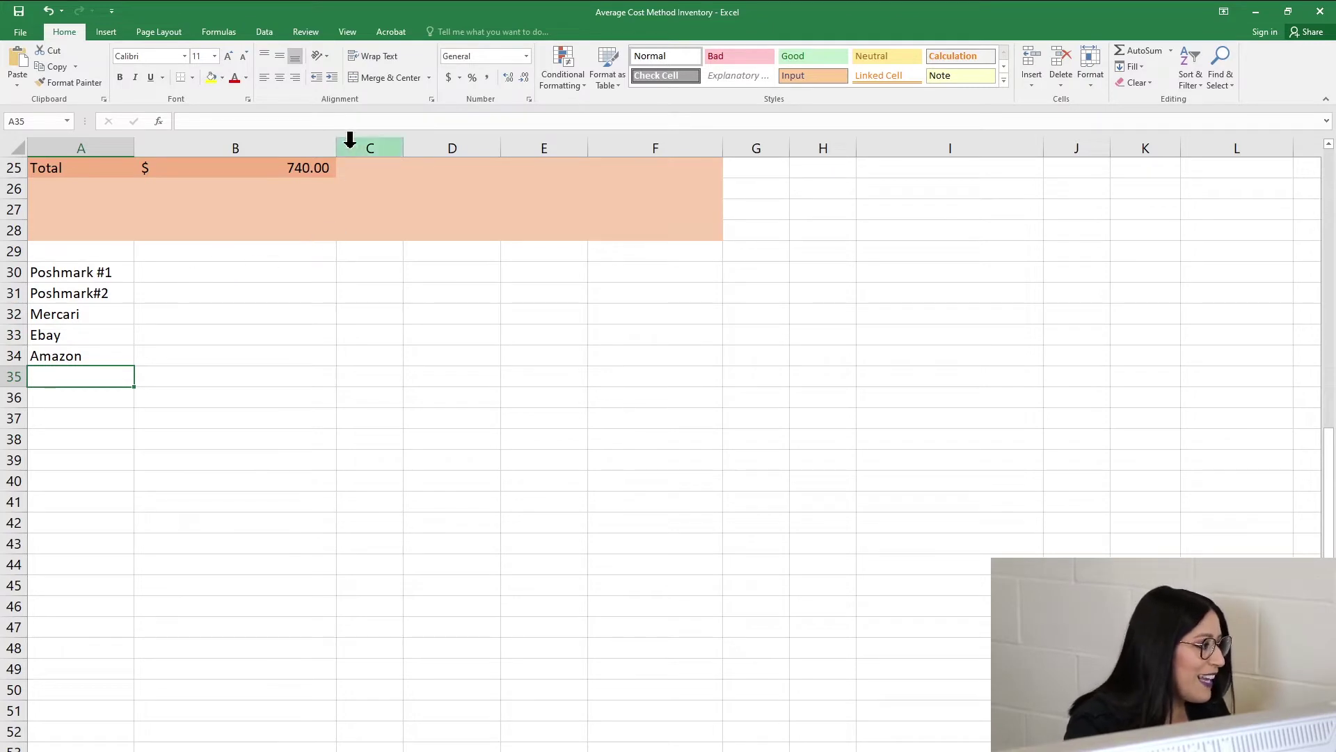
Enter the amounts 1000 for Poshmark #1, 300 for Poshmark#2 and 150 for Mercari in column B.
{"action": "left_click", "coordinate": [172, 271]}
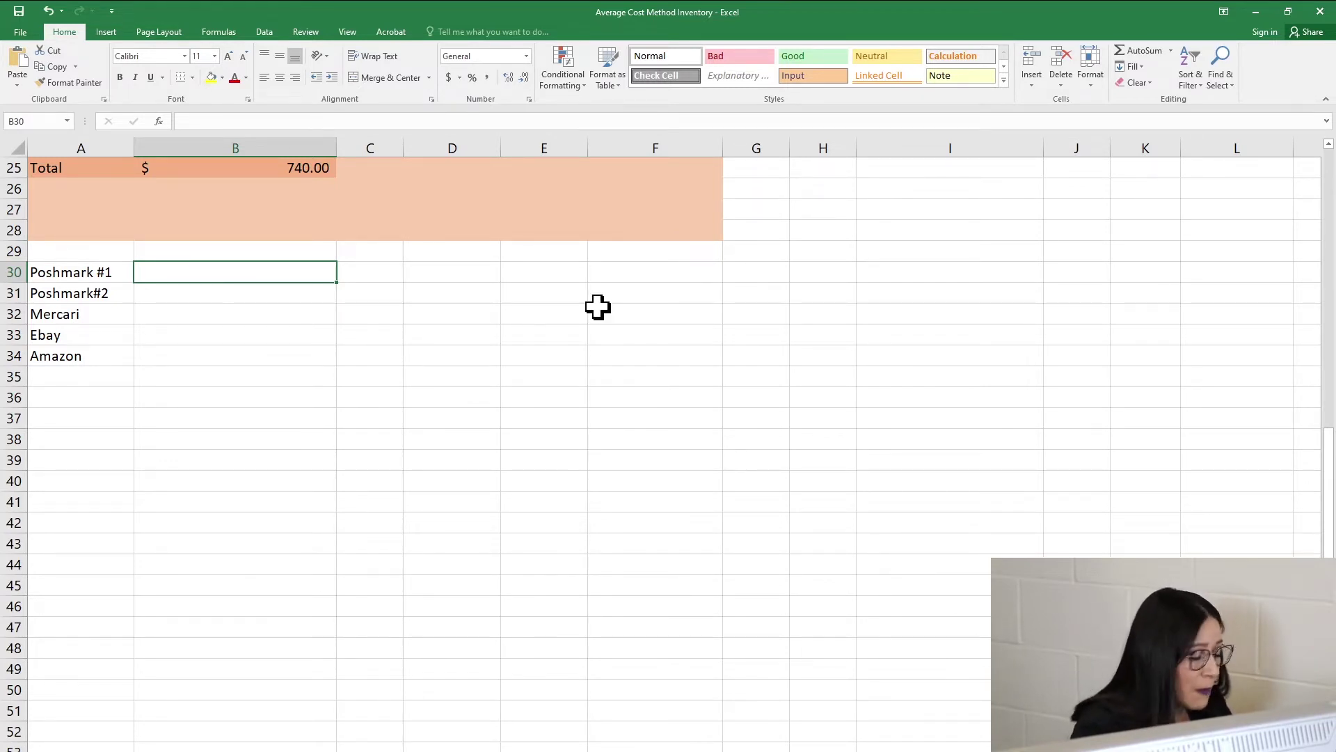
{"action": "type", "text": "1000"}
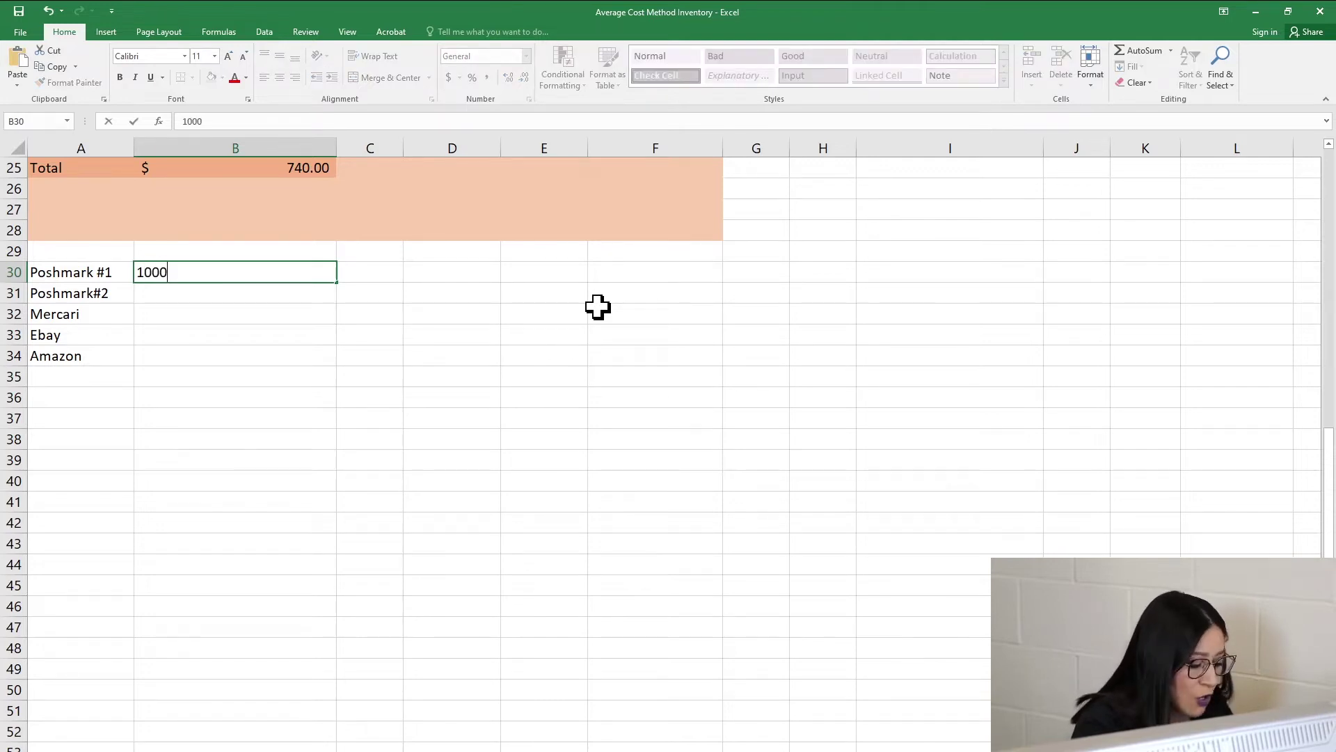
{"action": "key", "text": "Return"}
{"action": "type", "text": "300"}
{"action": "key", "text": "Return"}
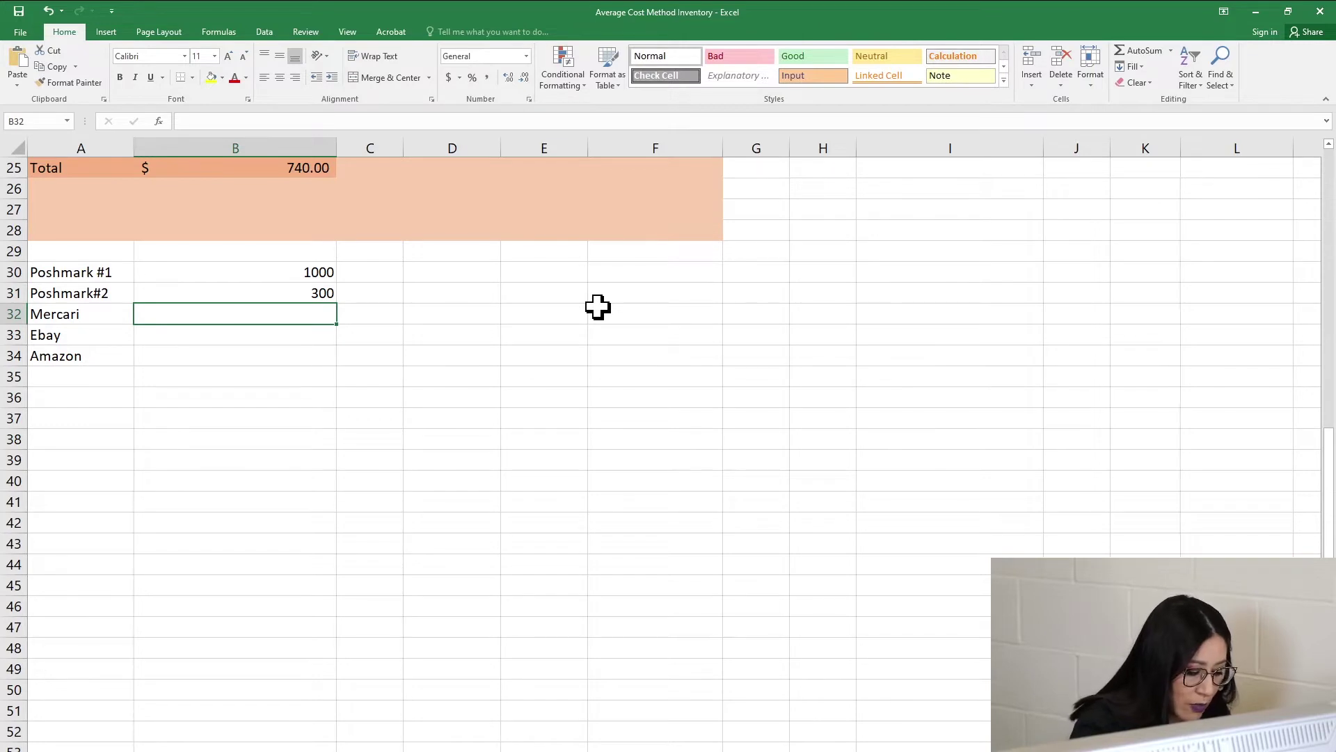
{"action": "type", "text": "150"}
{"action": "key", "text": "Return"}
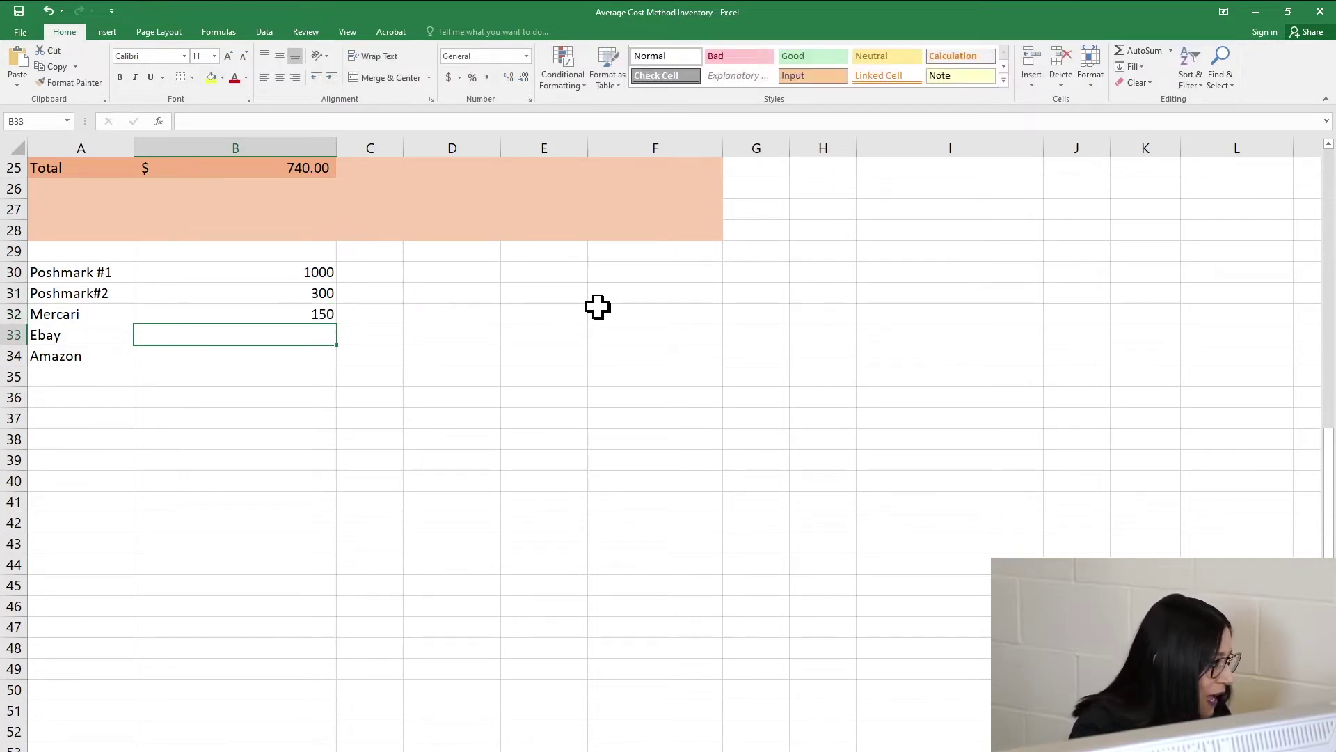
Enter the amounts 600 for Ebay and 500 for Amazon in cells B33 and B34.
{"action": "type", "text": "600"}
{"action": "key", "text": "Left"}
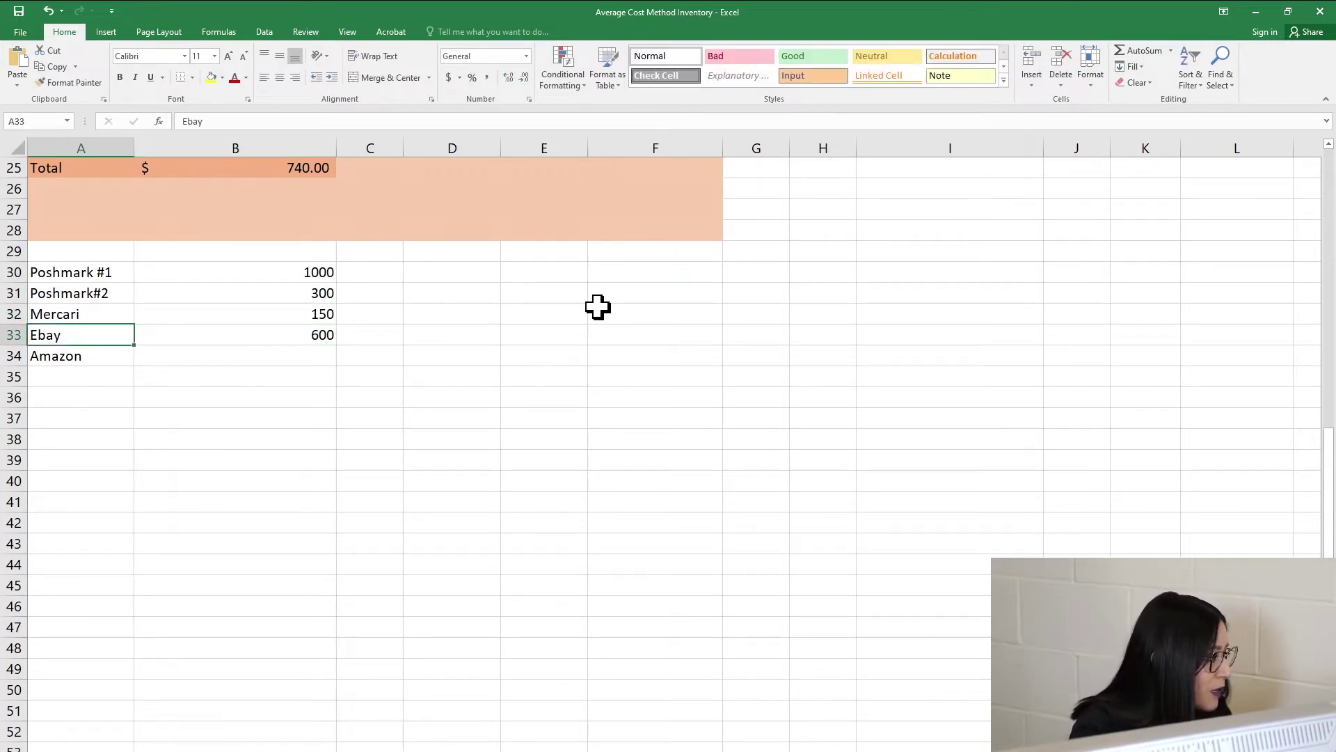
{"action": "key", "text": "Right"}
{"action": "key", "text": "Down"}
{"action": "type", "text": "5"}
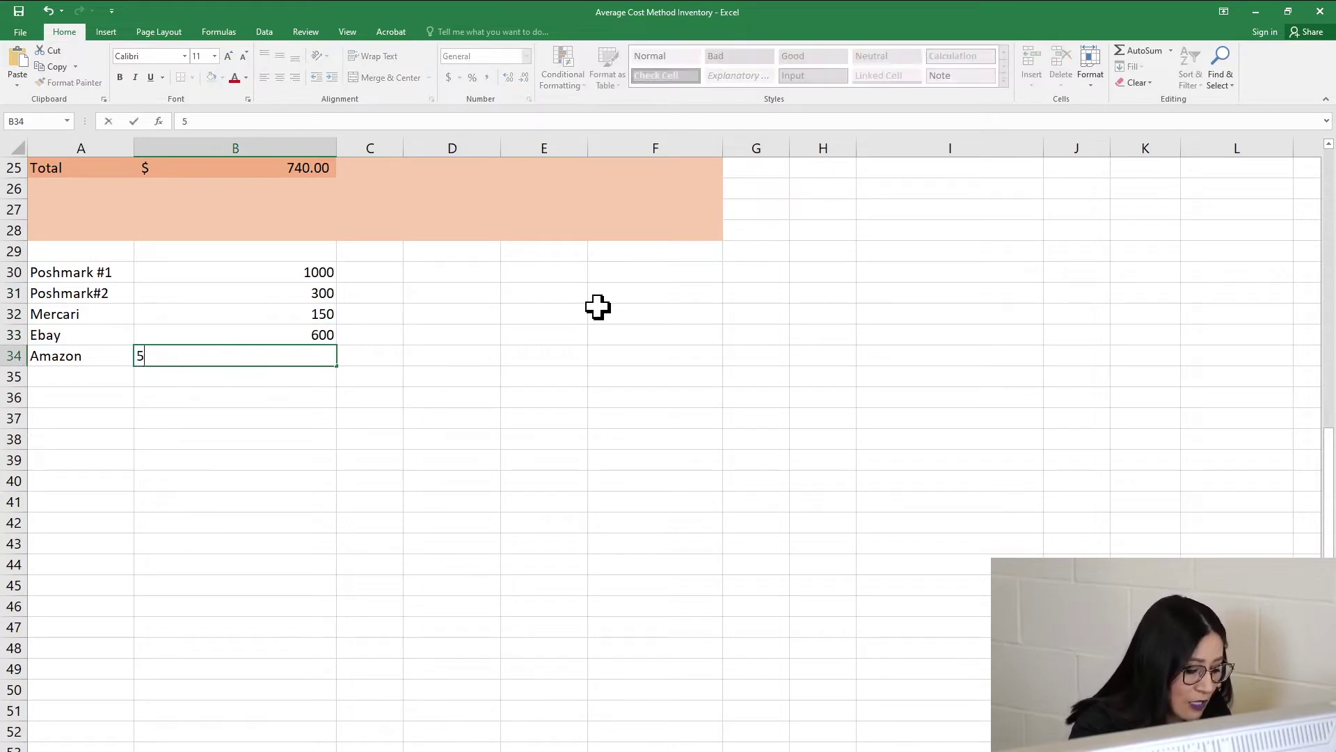
{"action": "left_click", "coordinate": [578, 453]}
Apply the dollar accounting number format to the platform amounts in B30:B34.
{"action": "left_click_drag", "start_coordinate": [292, 270], "coordinate": [292, 358]}
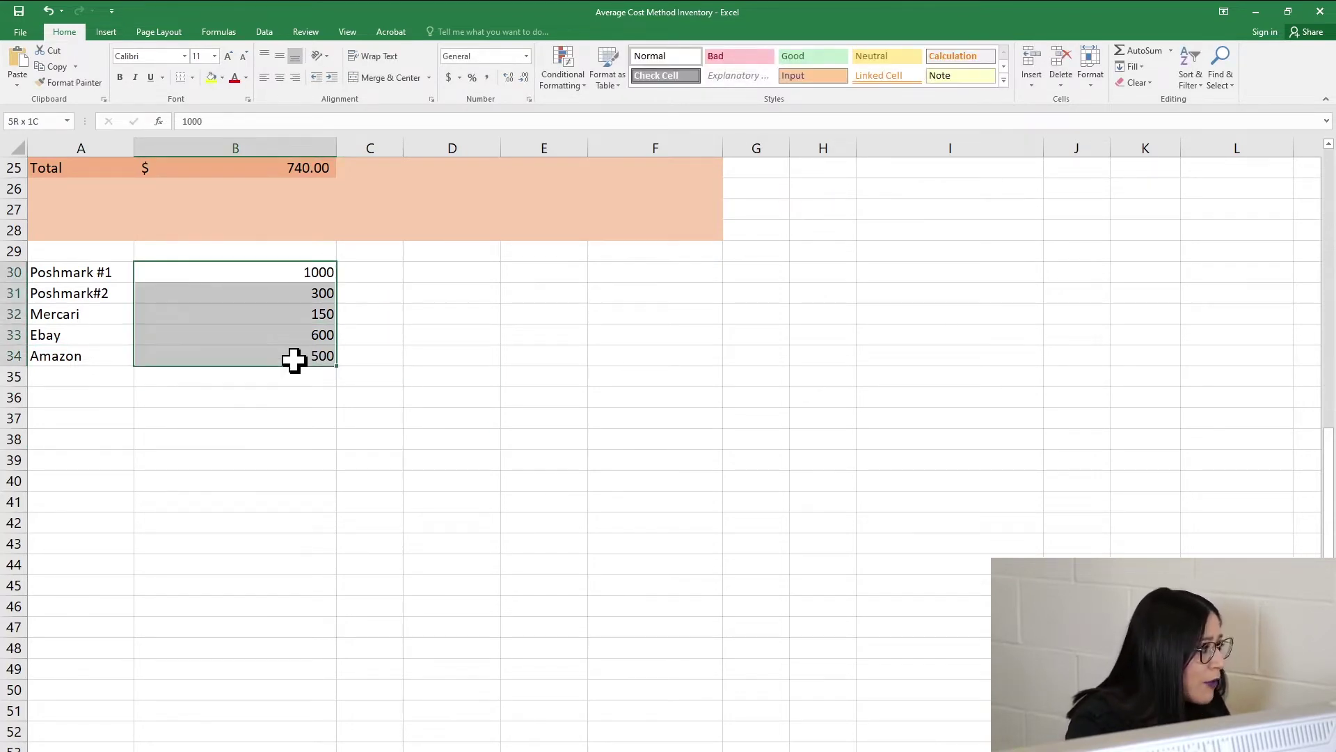
{"action": "left_click", "coordinate": [448, 77]}
{"action": "left_click", "coordinate": [259, 399]}
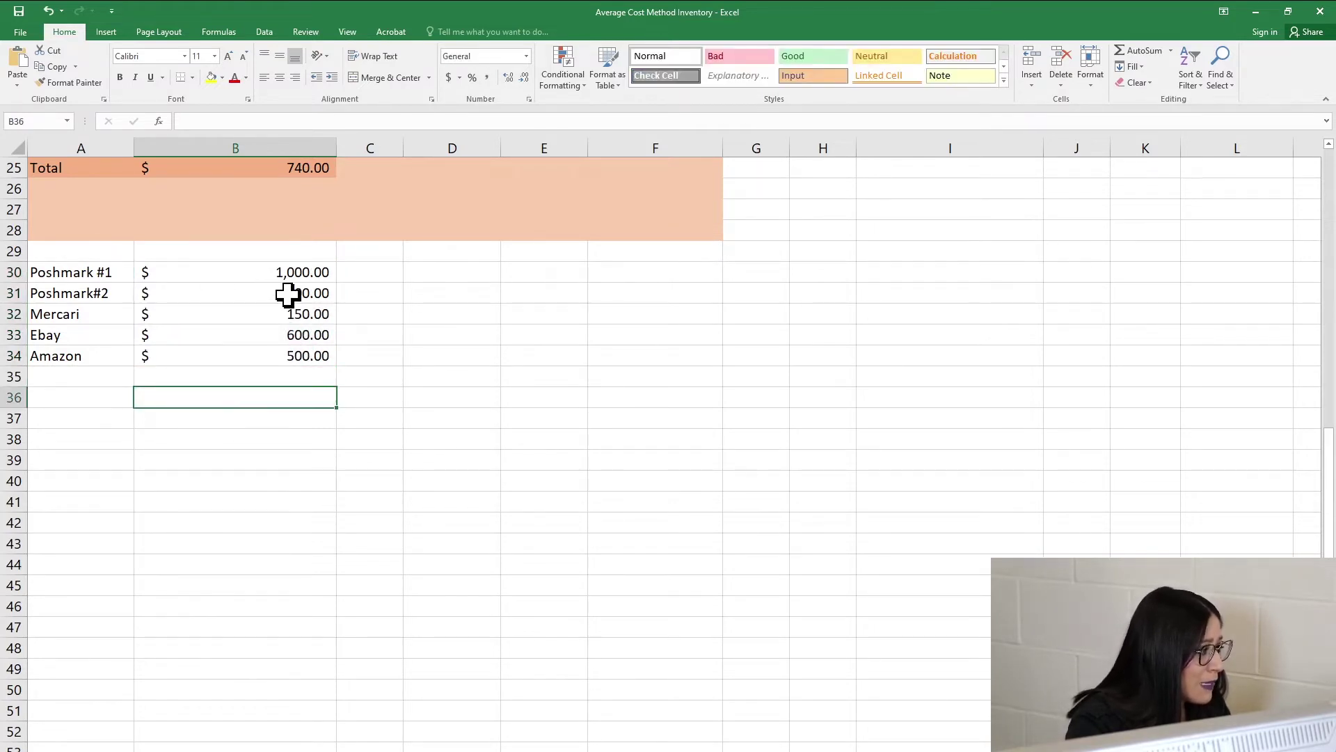
Total the five platform amounts in cell B35 with AutoSum.
{"action": "left_click", "coordinate": [299, 352]}
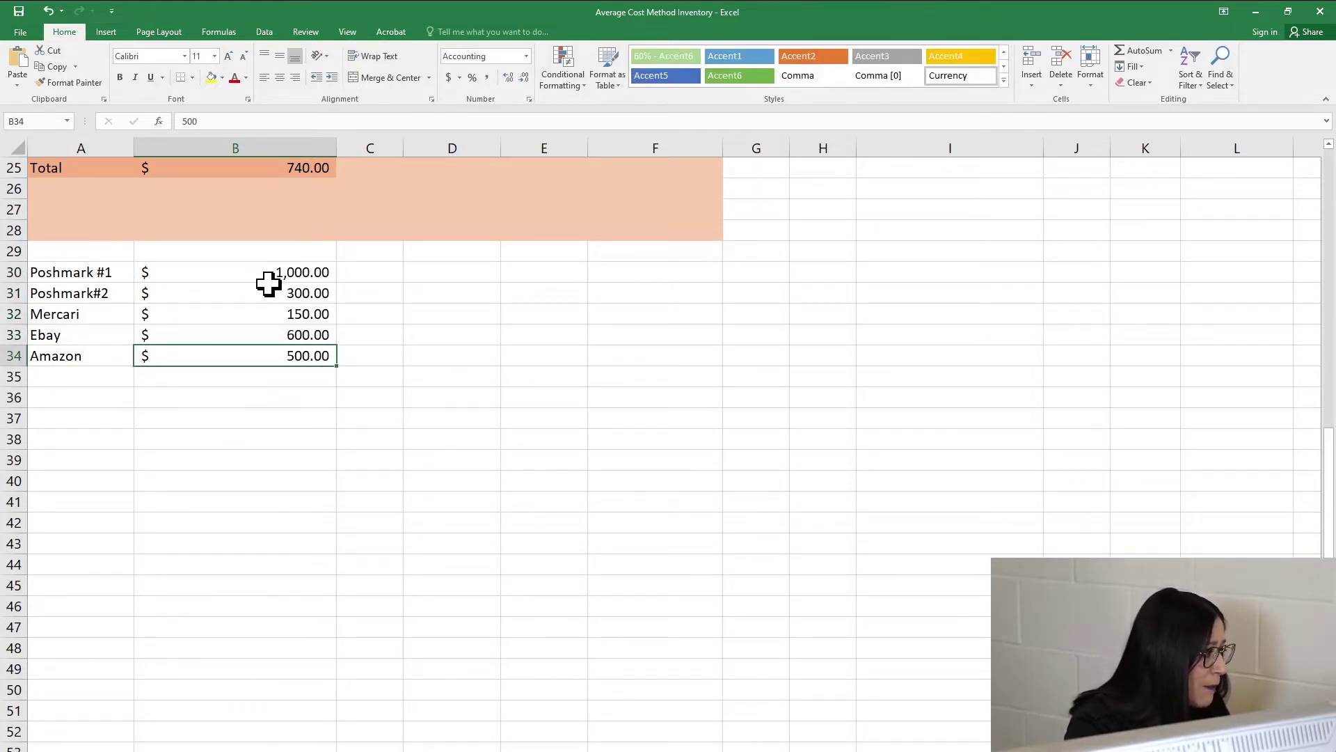
{"action": "left_click", "coordinate": [311, 378]}
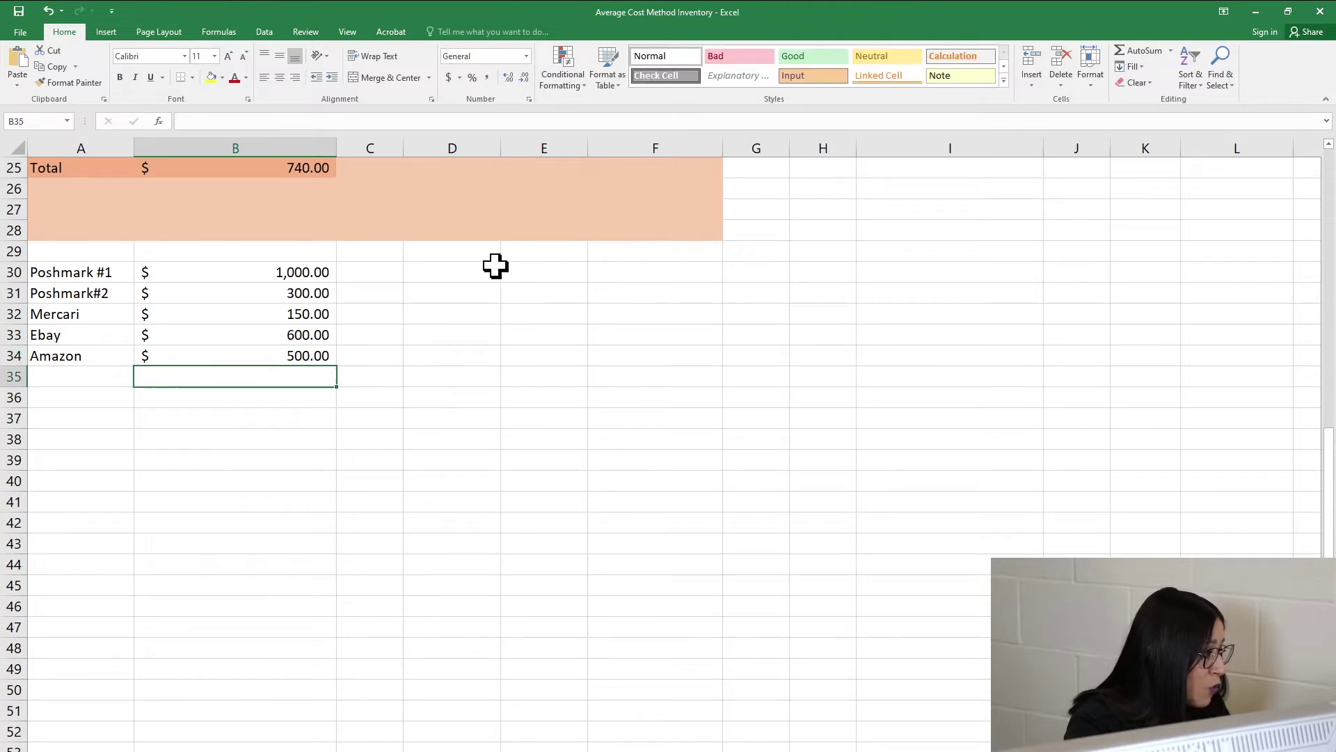
{"action": "left_click", "coordinate": [1147, 52]}
{"action": "key", "text": "Return"}
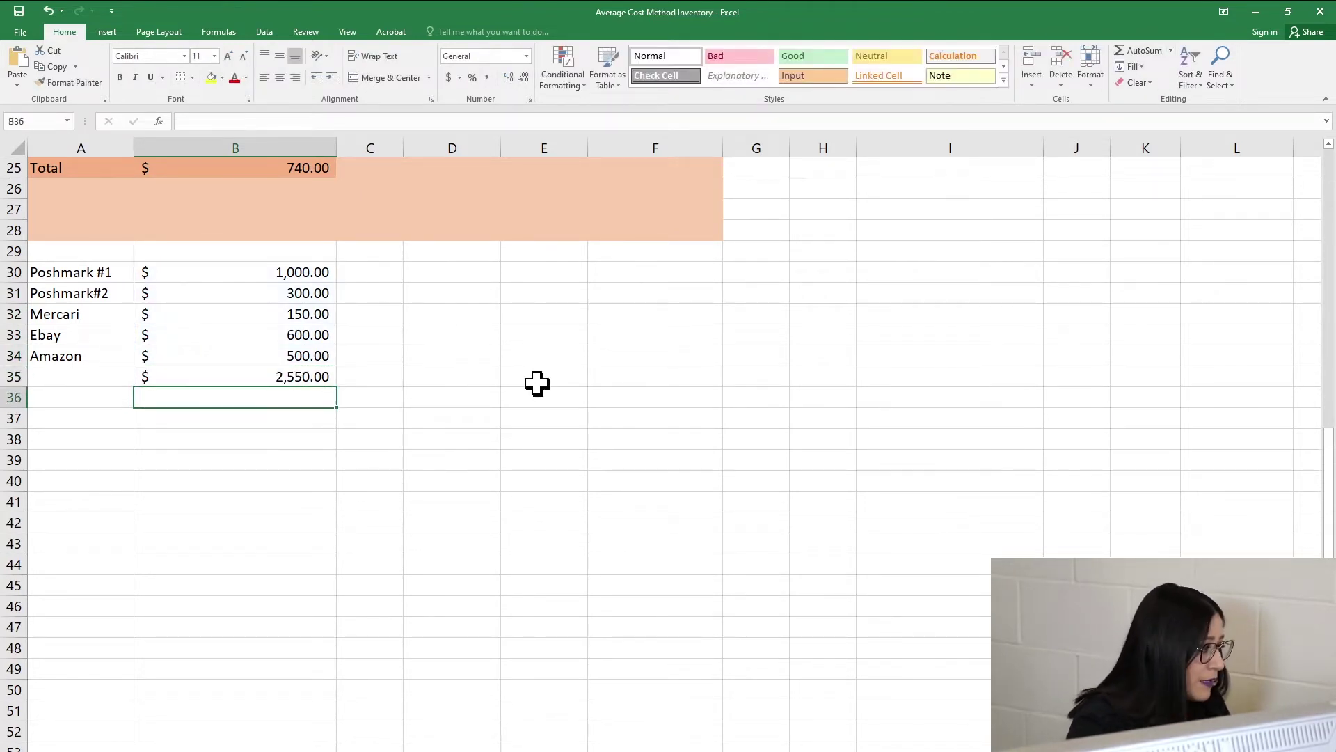
Label cell A35 as Total beside the sum of the platform amounts.
{"action": "left_click", "coordinate": [89, 379]}
{"action": "type", "text": "To"}
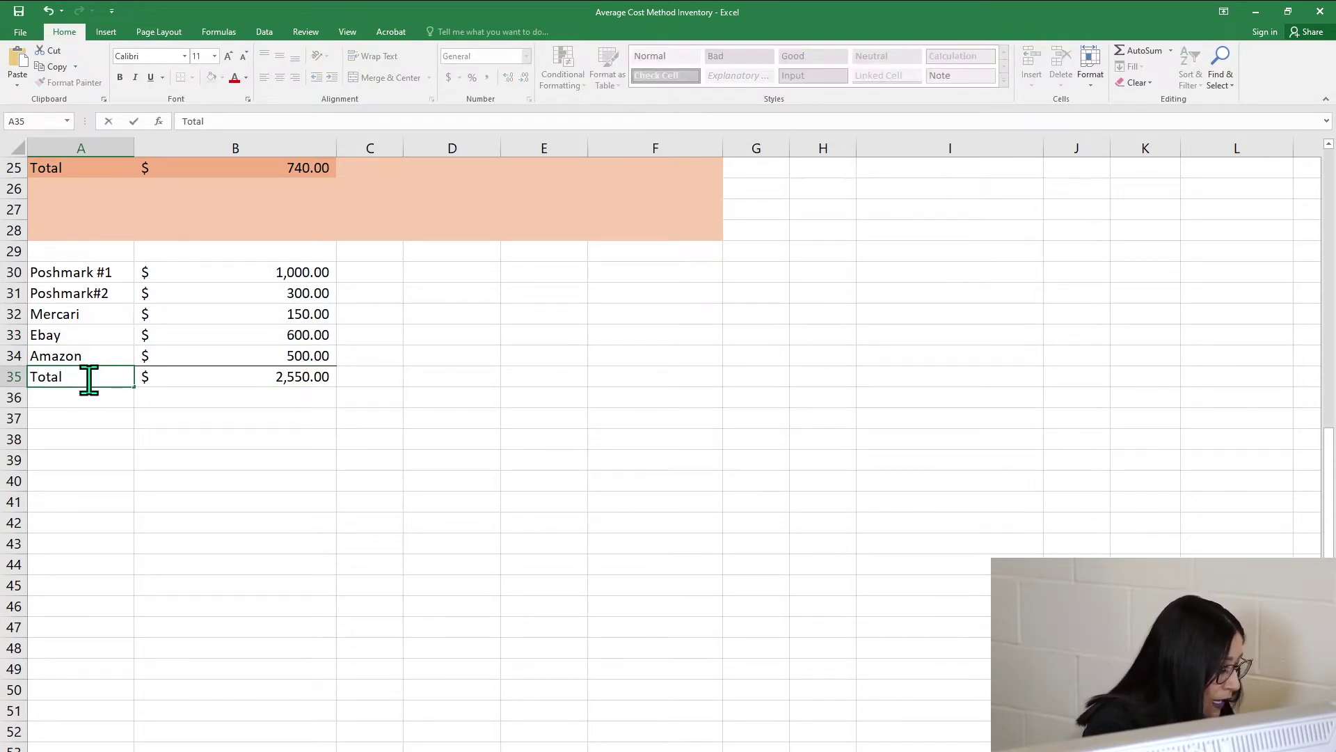
{"action": "type", "text": "tal"}
{"action": "left_click", "coordinate": [152, 451]}
{"action": "left_click", "coordinate": [319, 376]}
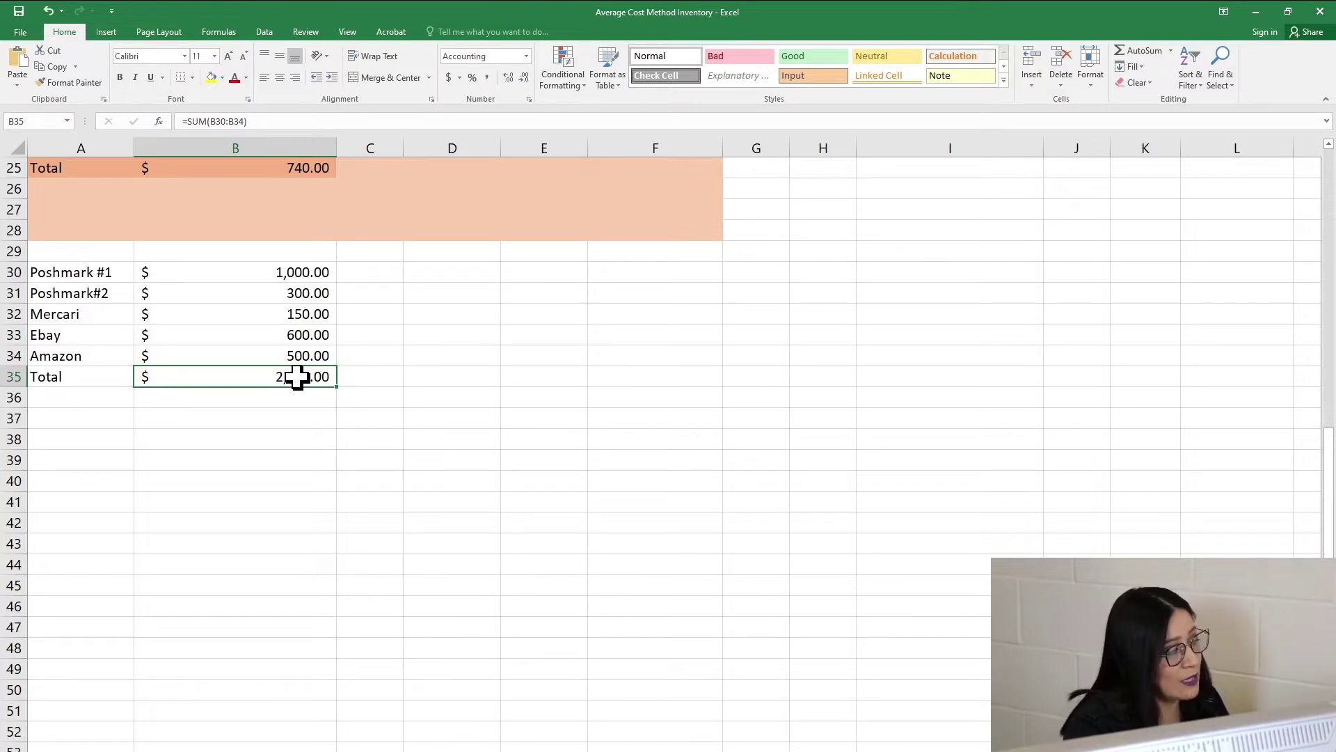
Review the sales table's COGS and Gross Profit columns and the Income total in J15.
{"action": "scroll", "coordinate": [477, 606], "scroll_direction": "up", "scroll_amount": 7}
{"action": "scroll", "coordinate": [689, 617], "scroll_direction": "up", "scroll_amount": 1}
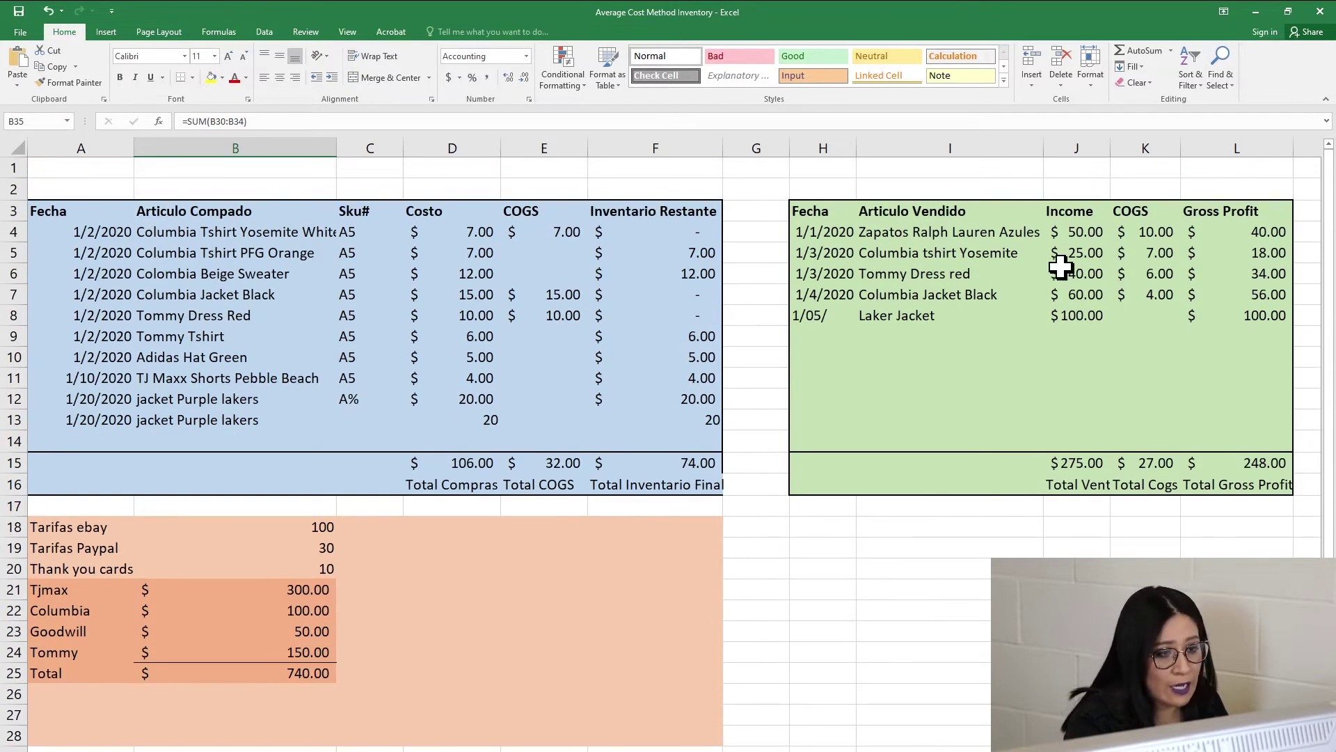
{"action": "left_click_drag", "start_coordinate": [1137, 209], "coordinate": [1158, 295]}
{"action": "left_click_drag", "start_coordinate": [1234, 209], "coordinate": [1187, 298]}
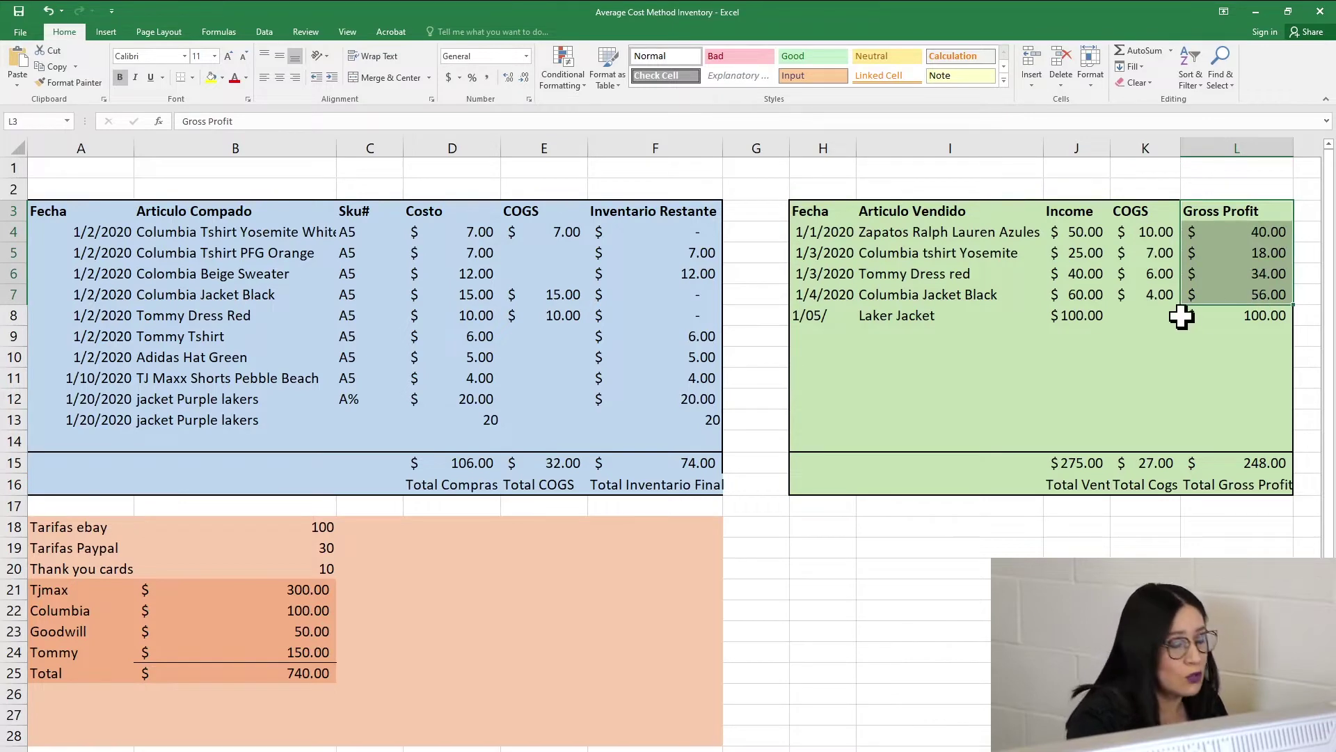
{"action": "scroll", "coordinate": [1179, 310], "scroll_direction": "down", "scroll_amount": 6}
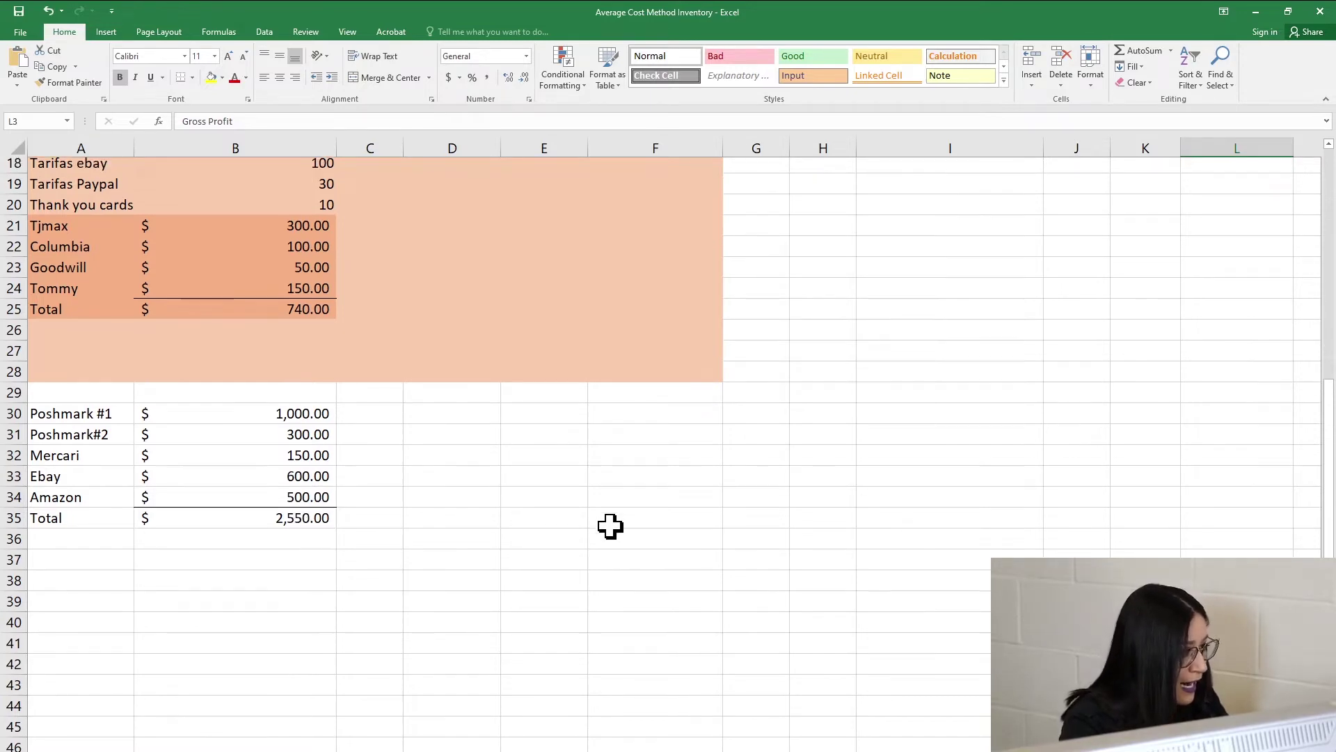
{"action": "scroll", "coordinate": [835, 410], "scroll_direction": "up", "scroll_amount": 6}
{"action": "left_click_drag", "start_coordinate": [936, 212], "coordinate": [939, 223]}
{"action": "mouse_move", "coordinate": [769, 191]}
{"action": "left_mouse_down"}
{"action": "mouse_move", "coordinate": [1092, 435]}
{"action": "mouse_move", "coordinate": [1265, 546]}
{"action": "left_mouse_up"}
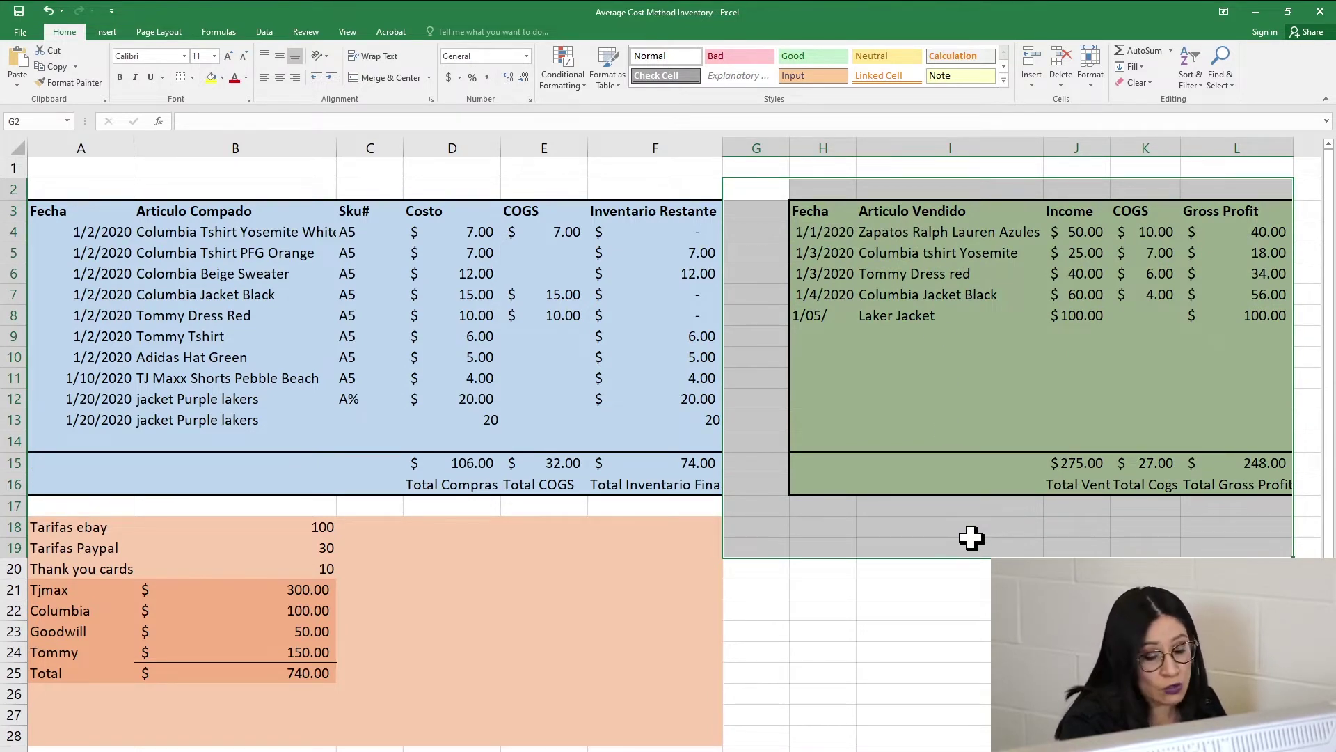
{"action": "left_click", "coordinate": [1076, 590]}
{"action": "left_click", "coordinate": [1068, 456]}
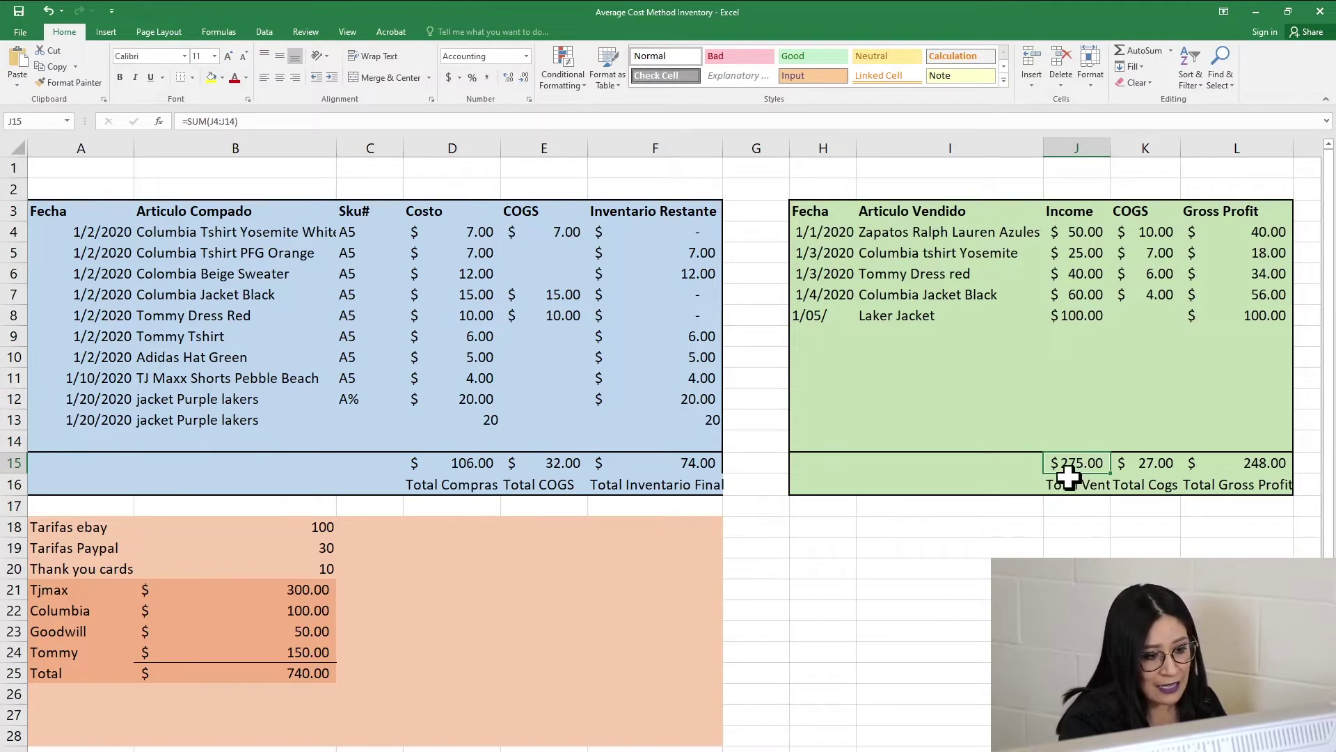
Examine the platform amounts in B30:B34 and their total in B35 for comparison with the sales table's income.
{"action": "scroll", "coordinate": [456, 553], "scroll_direction": "down", "scroll_amount": 6}
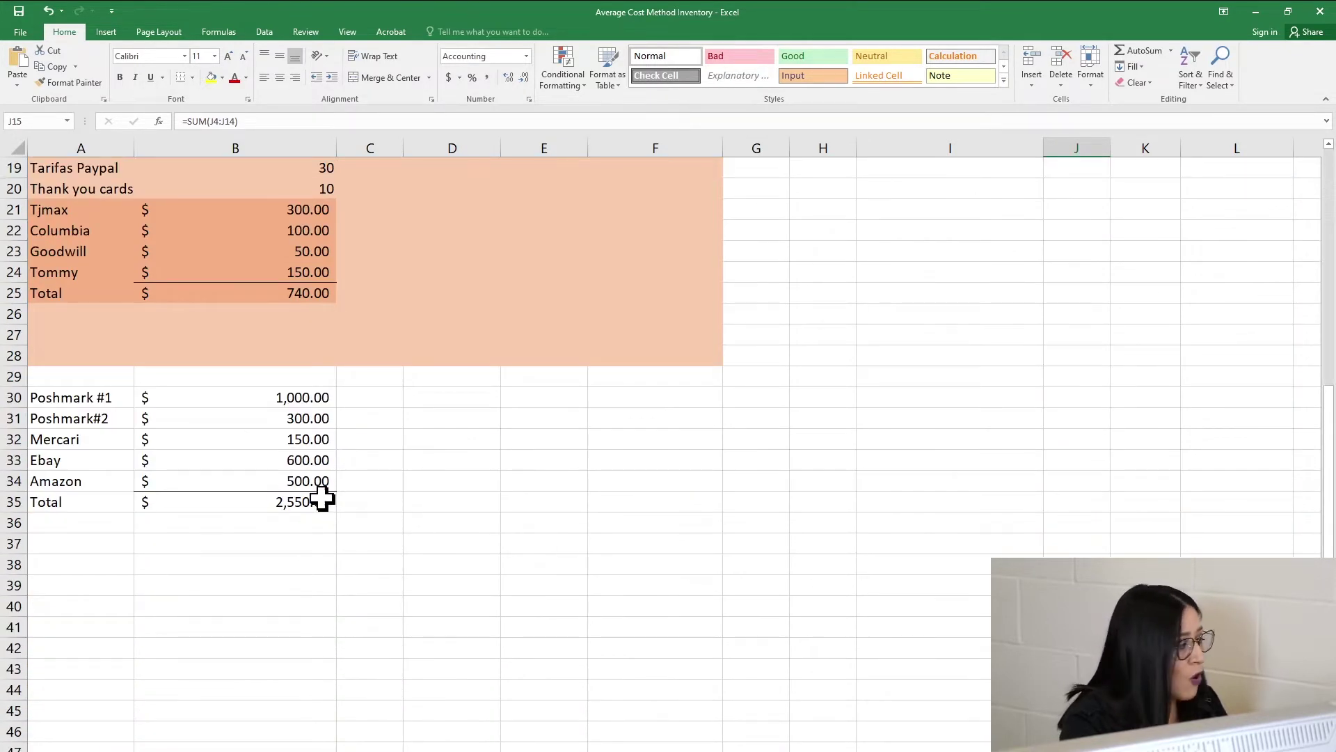
{"action": "left_click", "coordinate": [297, 503]}
{"action": "left_click_drag", "start_coordinate": [307, 397], "coordinate": [317, 482]}
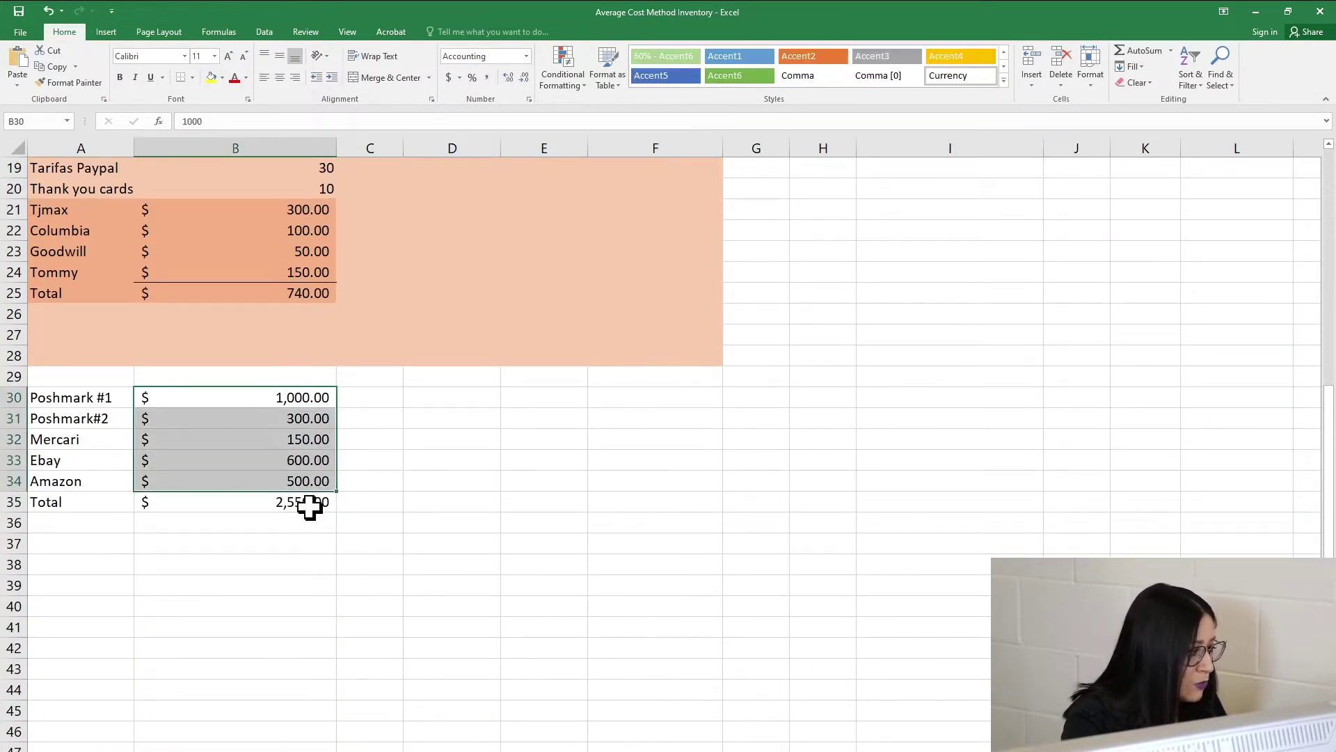
{"action": "left_click", "coordinate": [316, 509]}
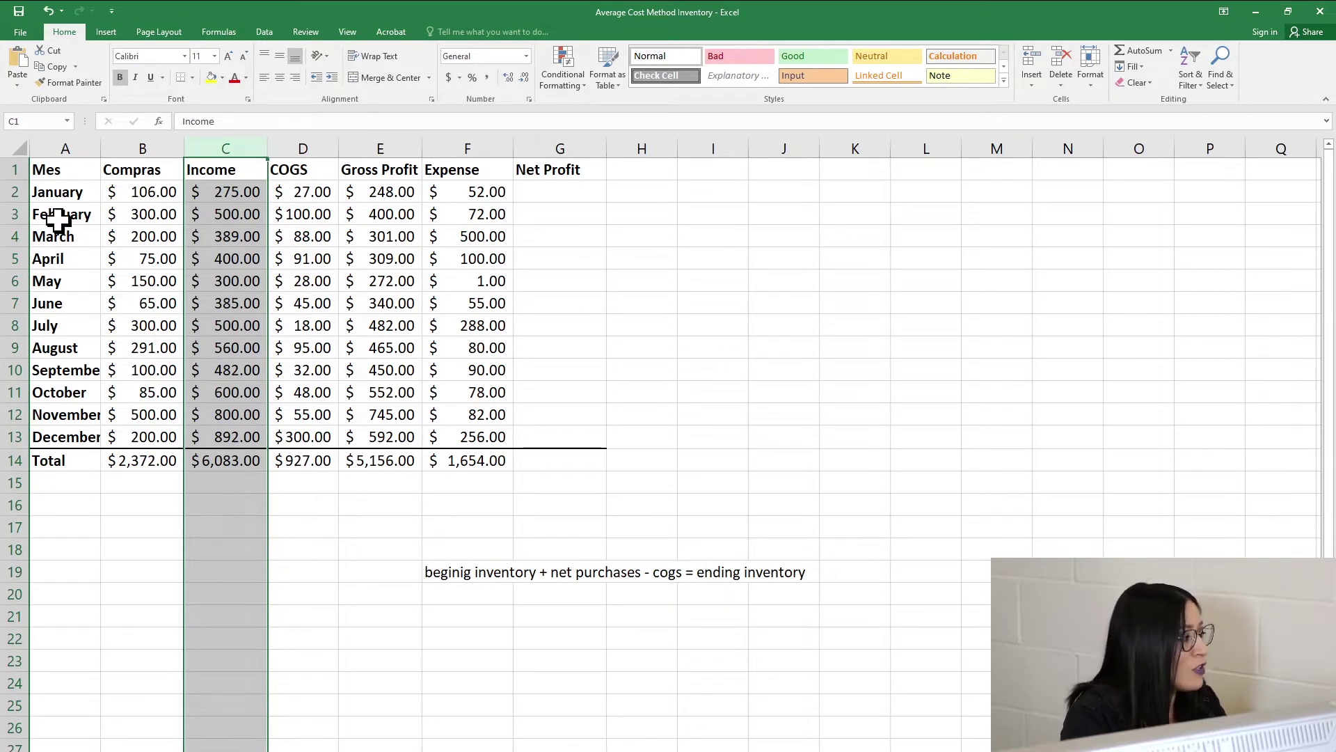
Compare the yearly summary sheet with the January inventory sheet and return to the summary.
{"action": "left_click", "coordinate": [649, 402]}
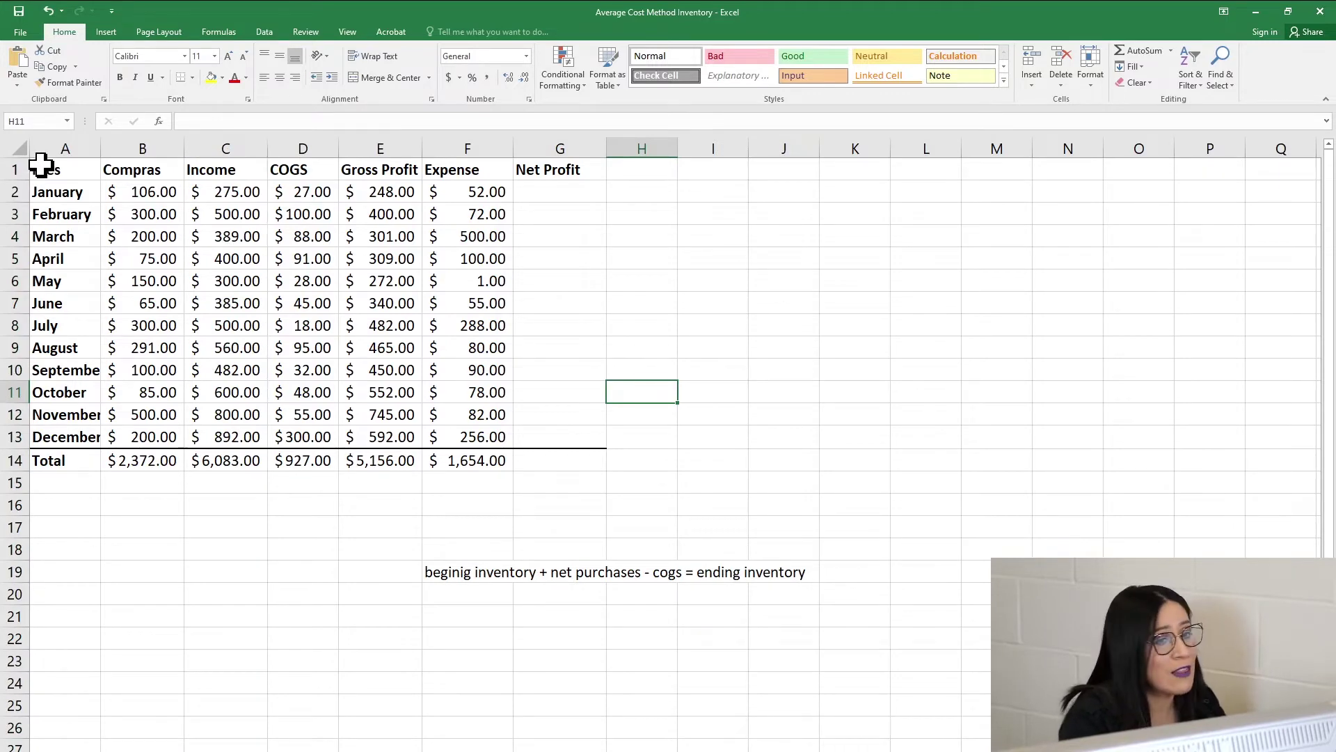
{"action": "key", "text": "ctrl+Page_Down"}
{"action": "scroll", "coordinate": [546, 364], "scroll_direction": "up", "scroll_amount": 6}
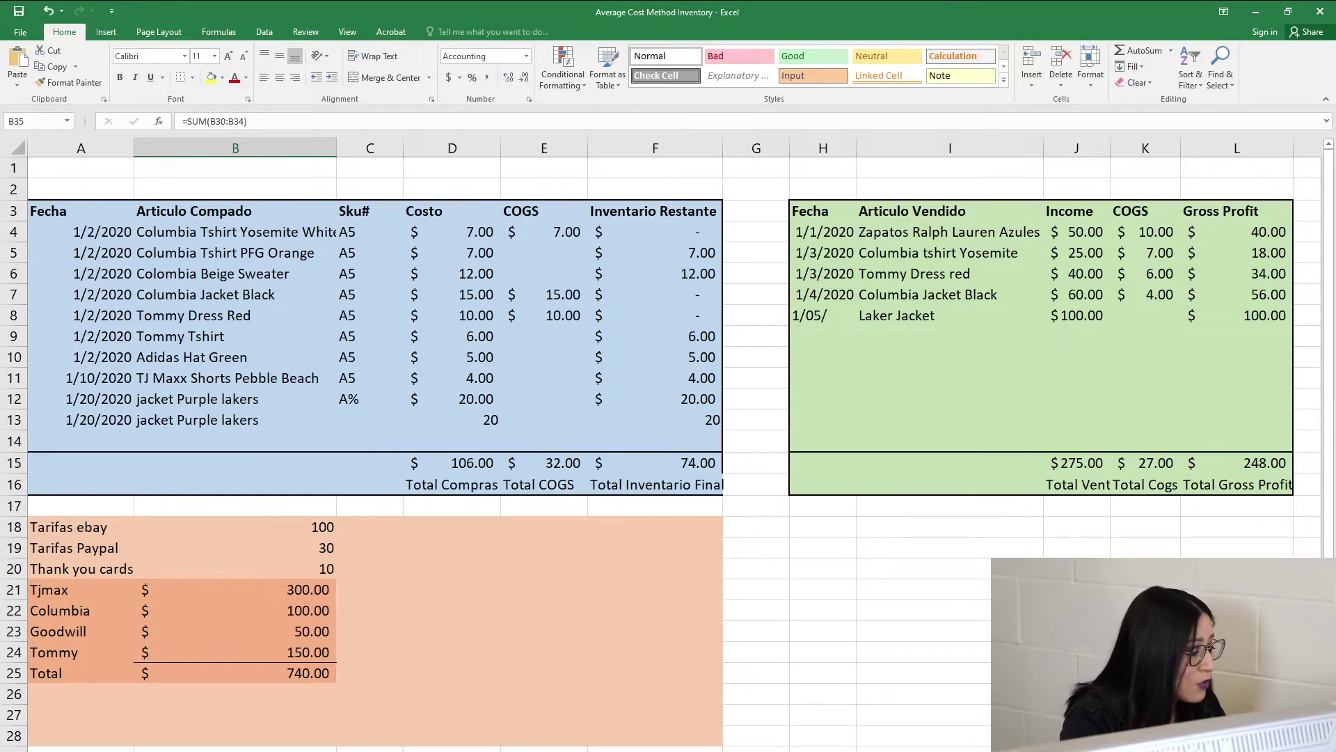
{"action": "key", "text": "ctrl+Page_Up"}
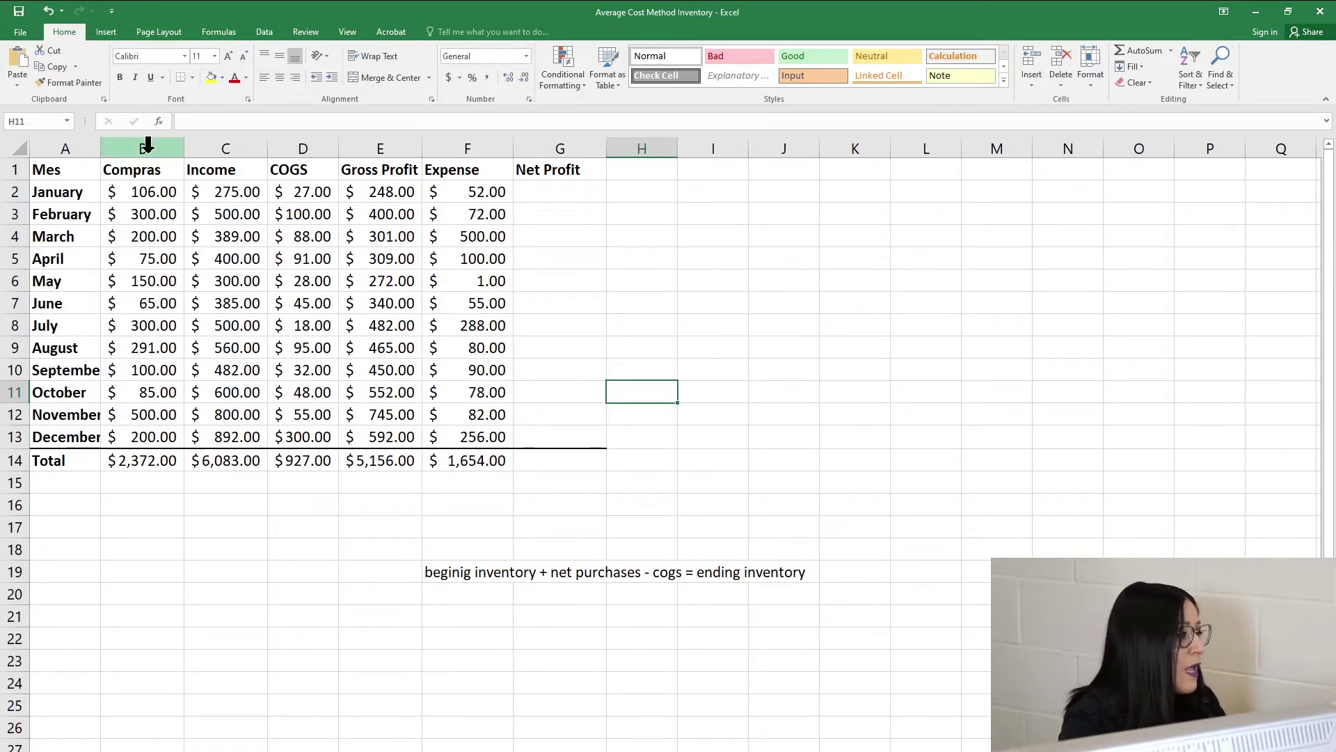
Examine the yearly summary's month list and its column headings from Mes through Net Profit.
{"action": "left_click", "coordinate": [14, 170]}
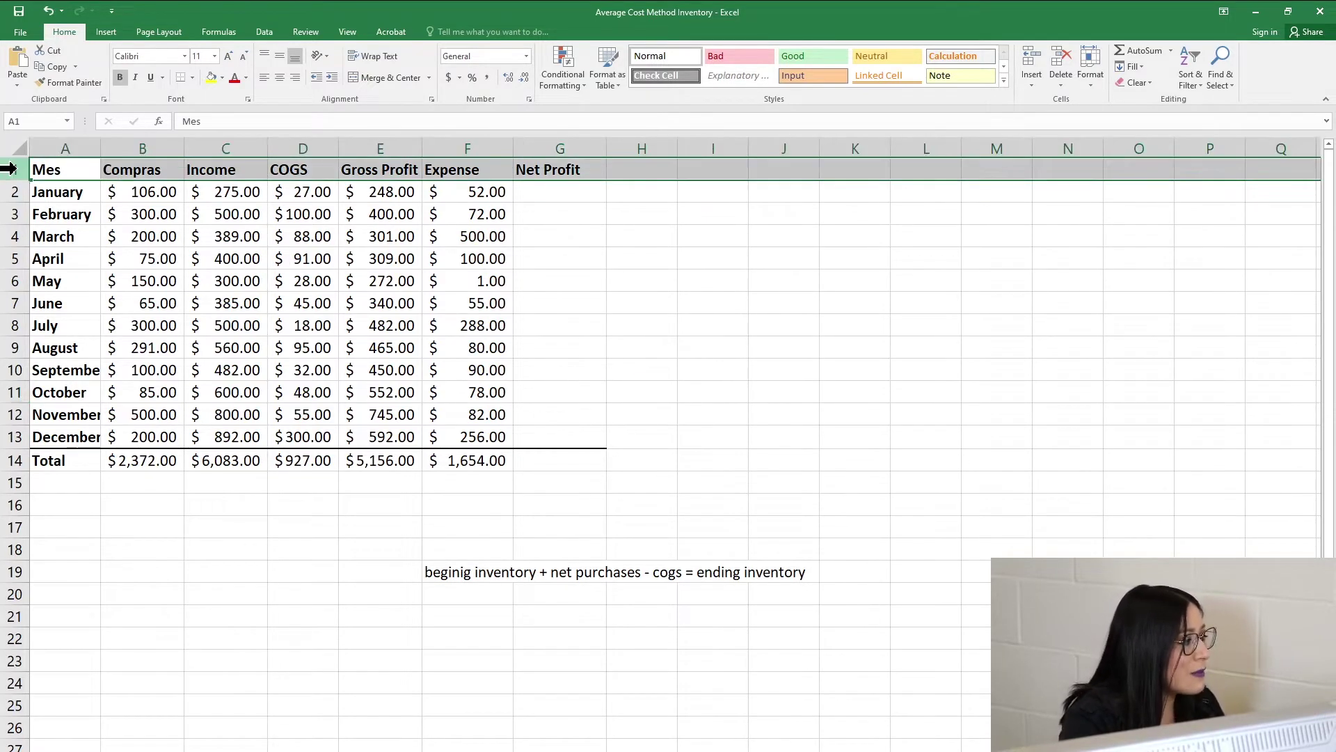
{"action": "left_click_drag", "start_coordinate": [48, 170], "coordinate": [54, 439]}
{"action": "left_click", "coordinate": [94, 172]}
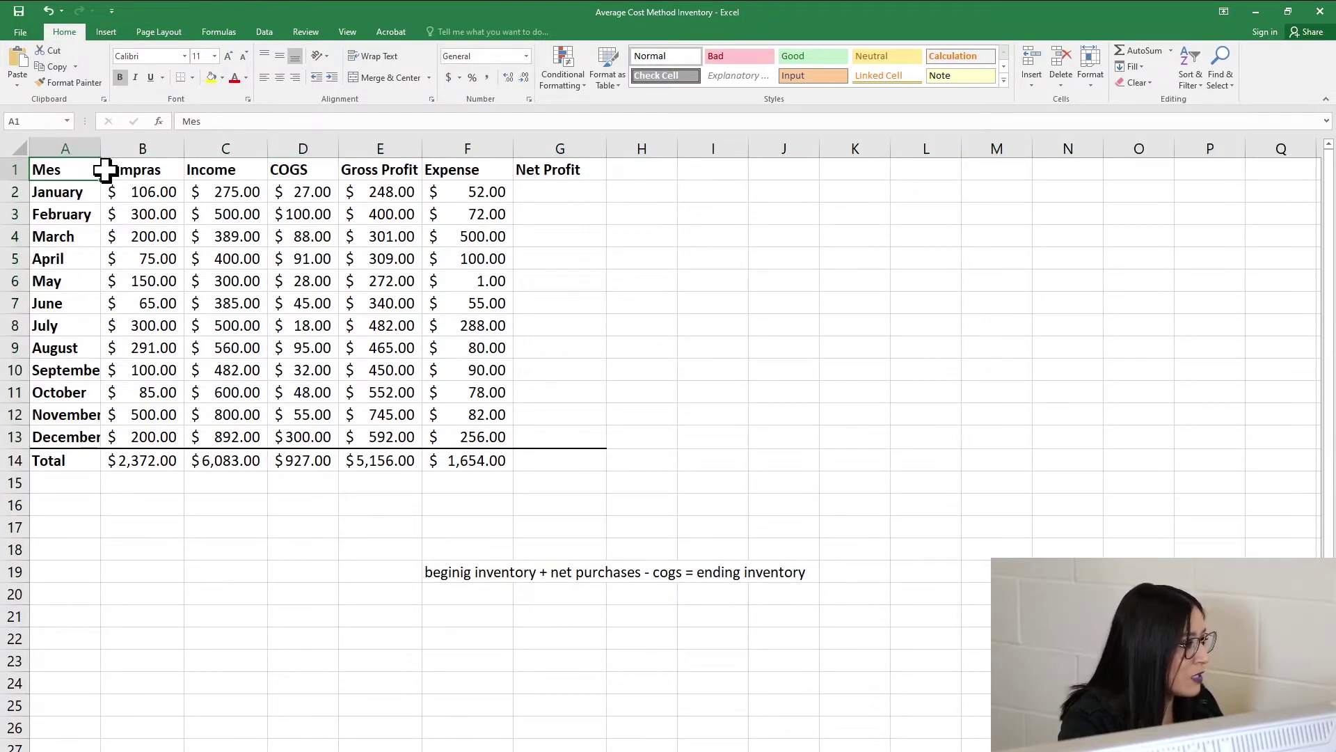
{"action": "left_click_drag", "start_coordinate": [106, 169], "coordinate": [163, 167]}
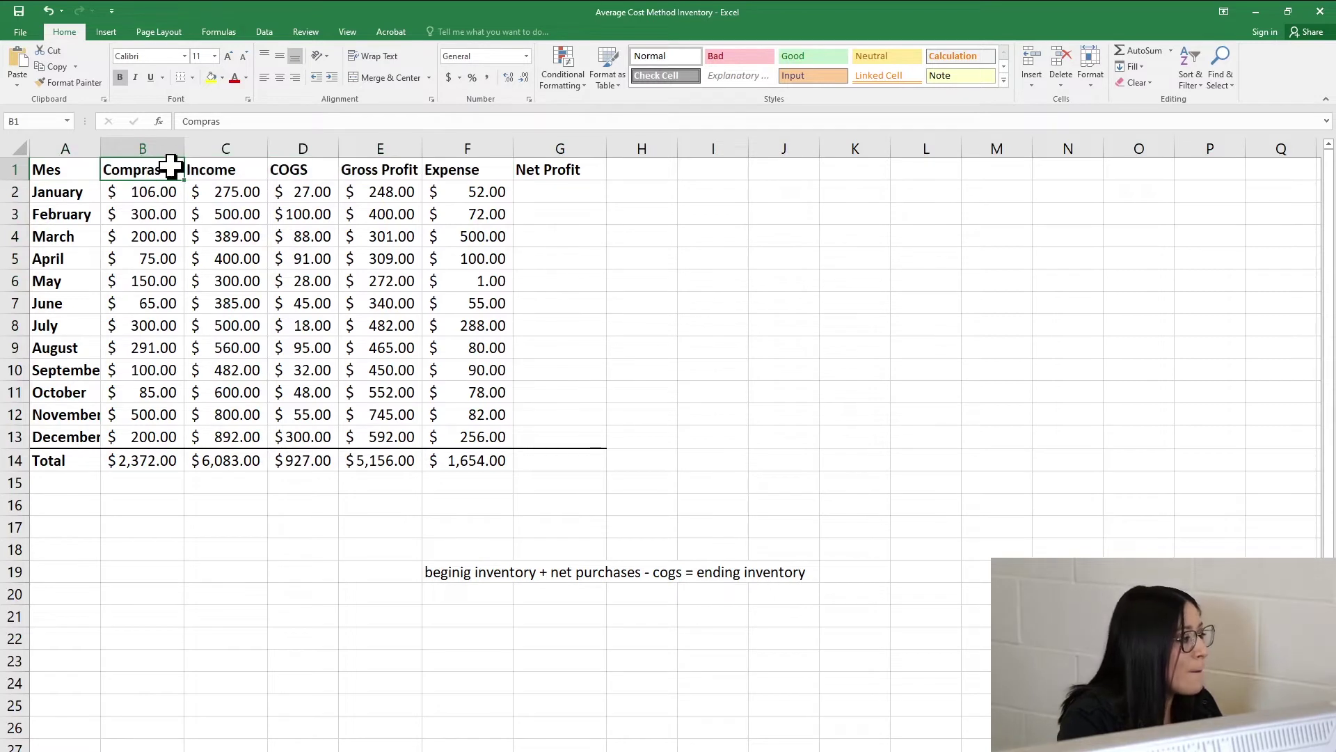
{"action": "left_click", "coordinate": [217, 171]}
{"action": "left_click", "coordinate": [290, 171]}
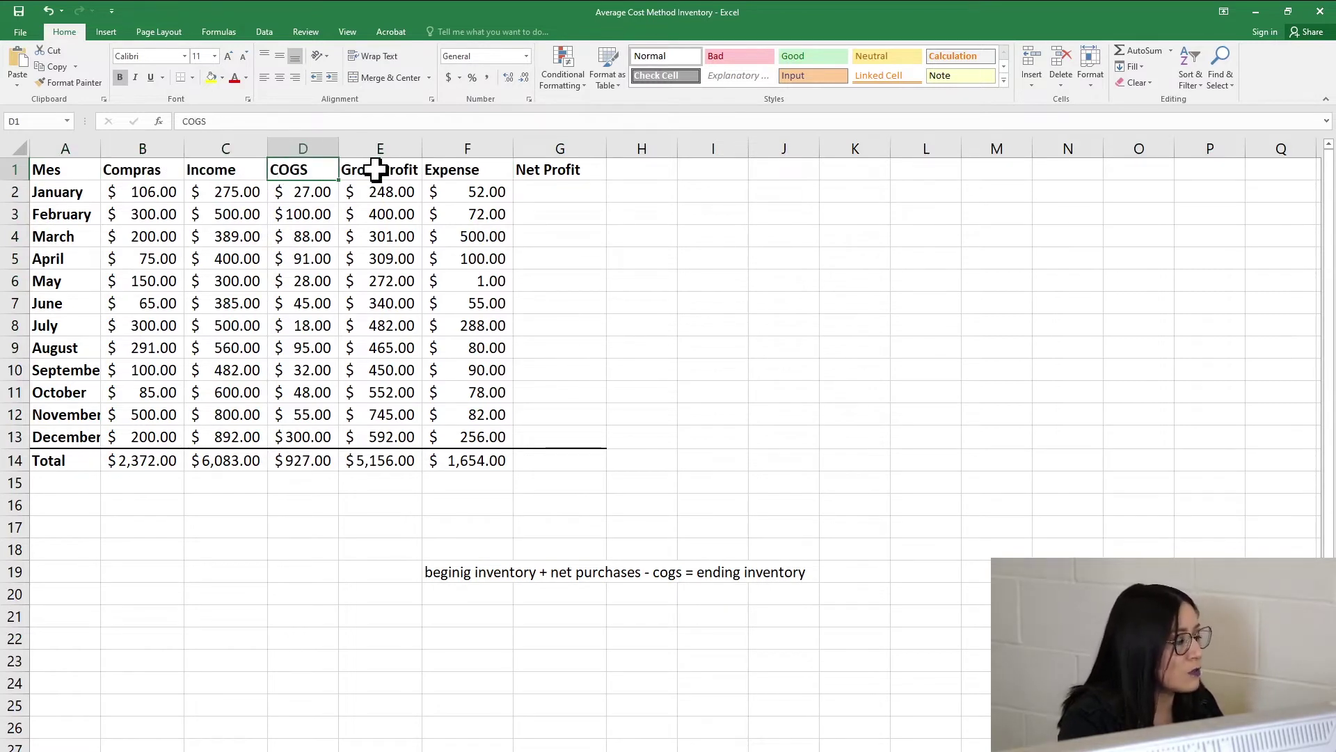
{"action": "left_click", "coordinate": [378, 170]}
{"action": "left_click", "coordinate": [467, 170]}
{"action": "left_click", "coordinate": [549, 171]}
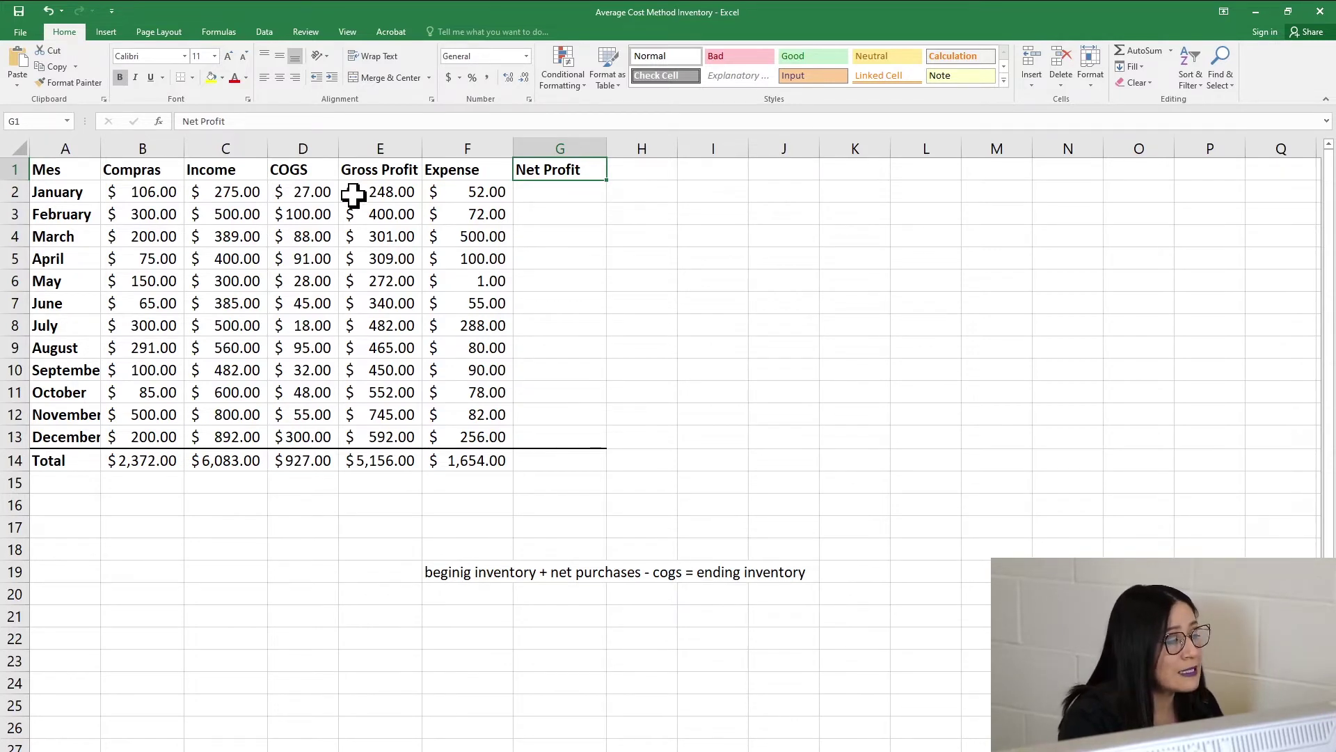
Review how Income, COGS, Gross Profit, Expense and Net Profit relate, including the monthly figures and the January income formula.
{"action": "left_click", "coordinate": [198, 171]}
{"action": "left_click", "coordinate": [316, 170]}
{"action": "left_click", "coordinate": [355, 170]}
{"action": "left_click", "coordinate": [456, 171]}
{"action": "left_click", "coordinate": [549, 167]}
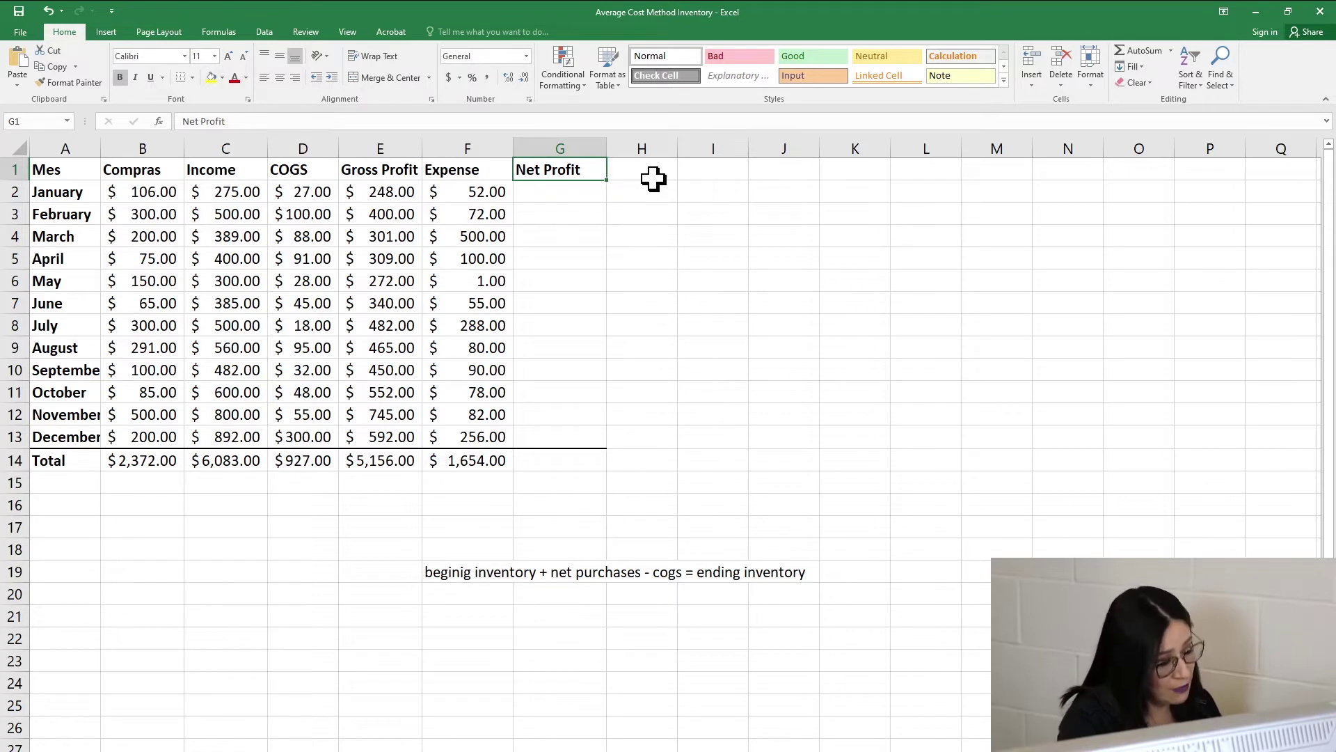
{"action": "left_click", "coordinate": [243, 192]}
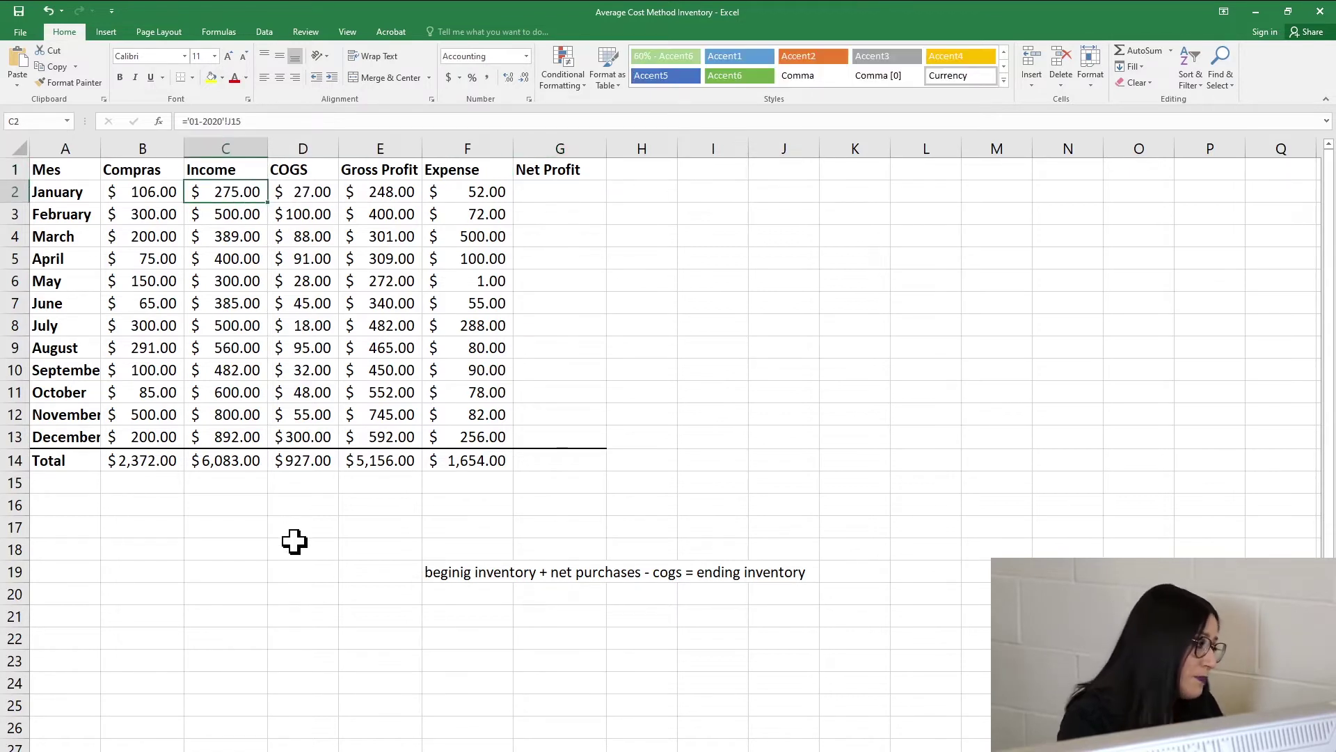
{"action": "left_click_drag", "start_coordinate": [242, 198], "coordinate": [463, 433]}
{"action": "left_click_drag", "start_coordinate": [303, 281], "coordinate": [380, 280]}
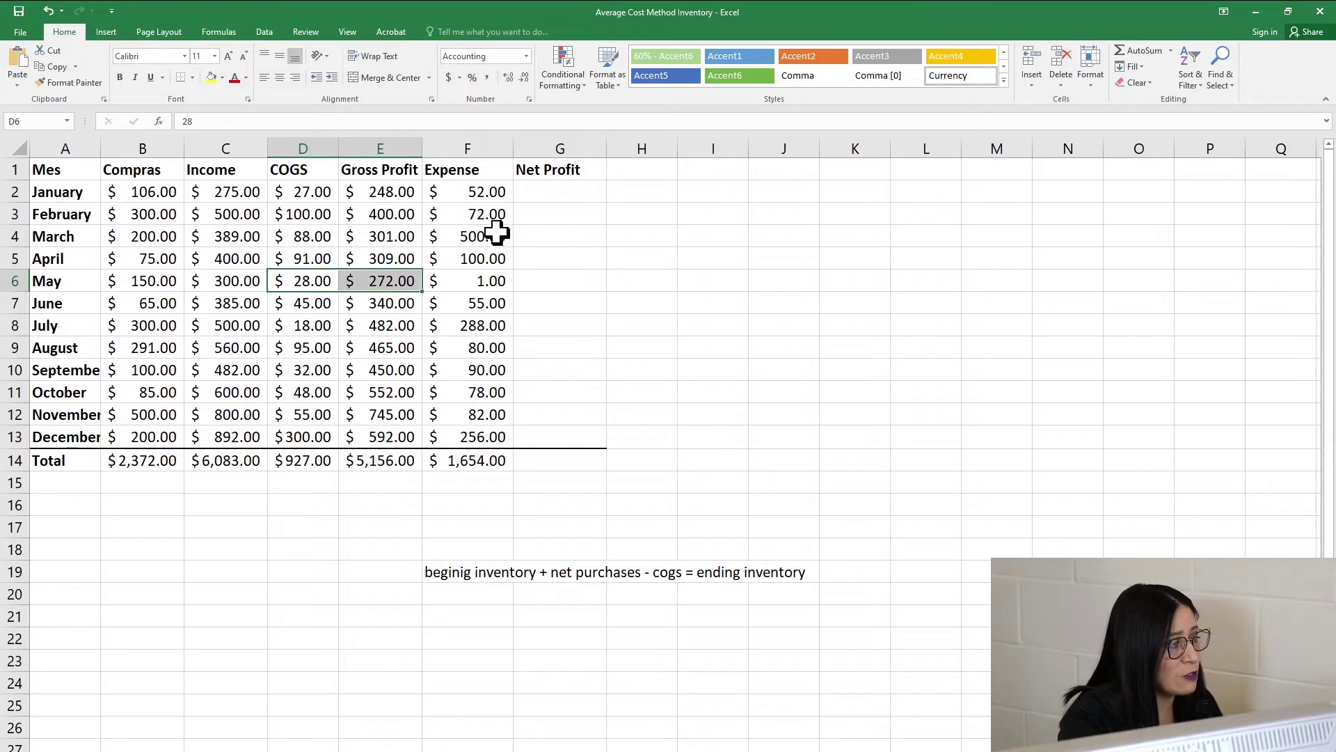
Fill the January income cell C2 yellow and the Compras column B1:B14 light blue.
{"action": "left_click", "coordinate": [218, 191]}
{"action": "left_click", "coordinate": [211, 77]}
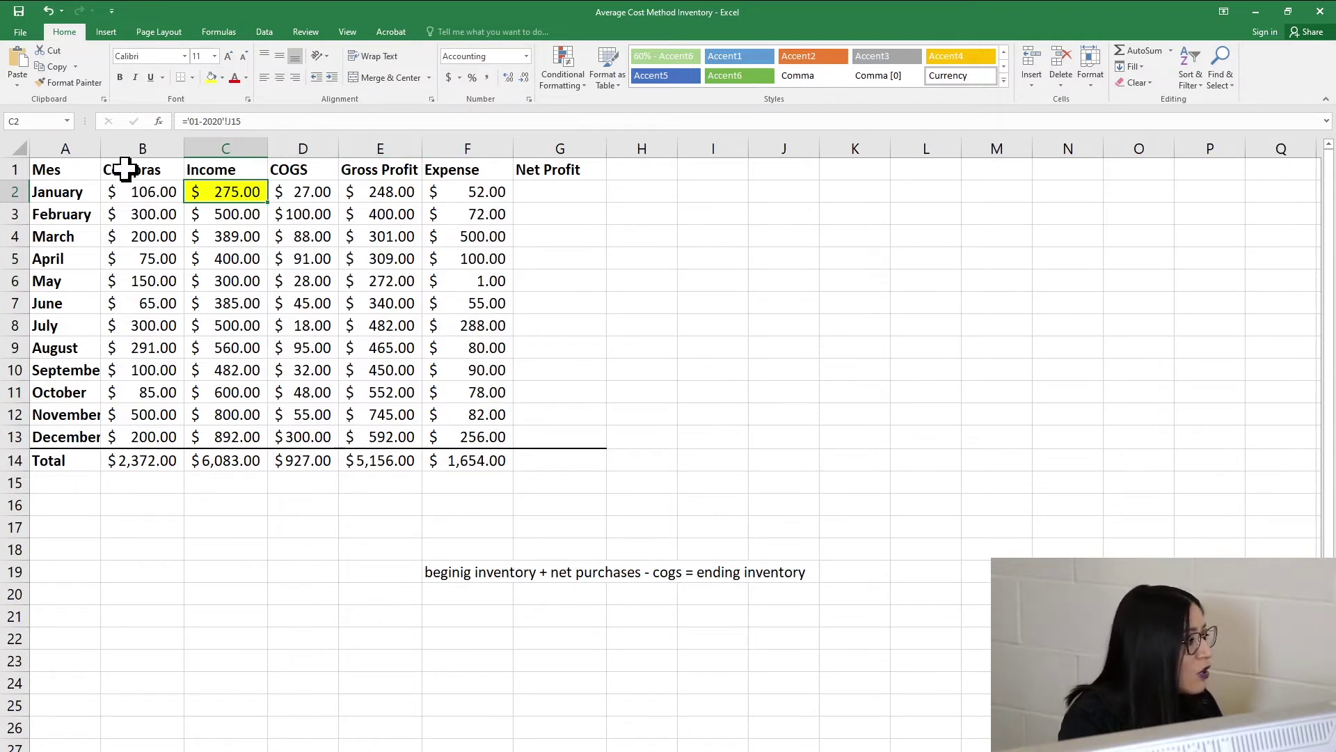
{"action": "left_click_drag", "start_coordinate": [131, 169], "coordinate": [148, 458]}
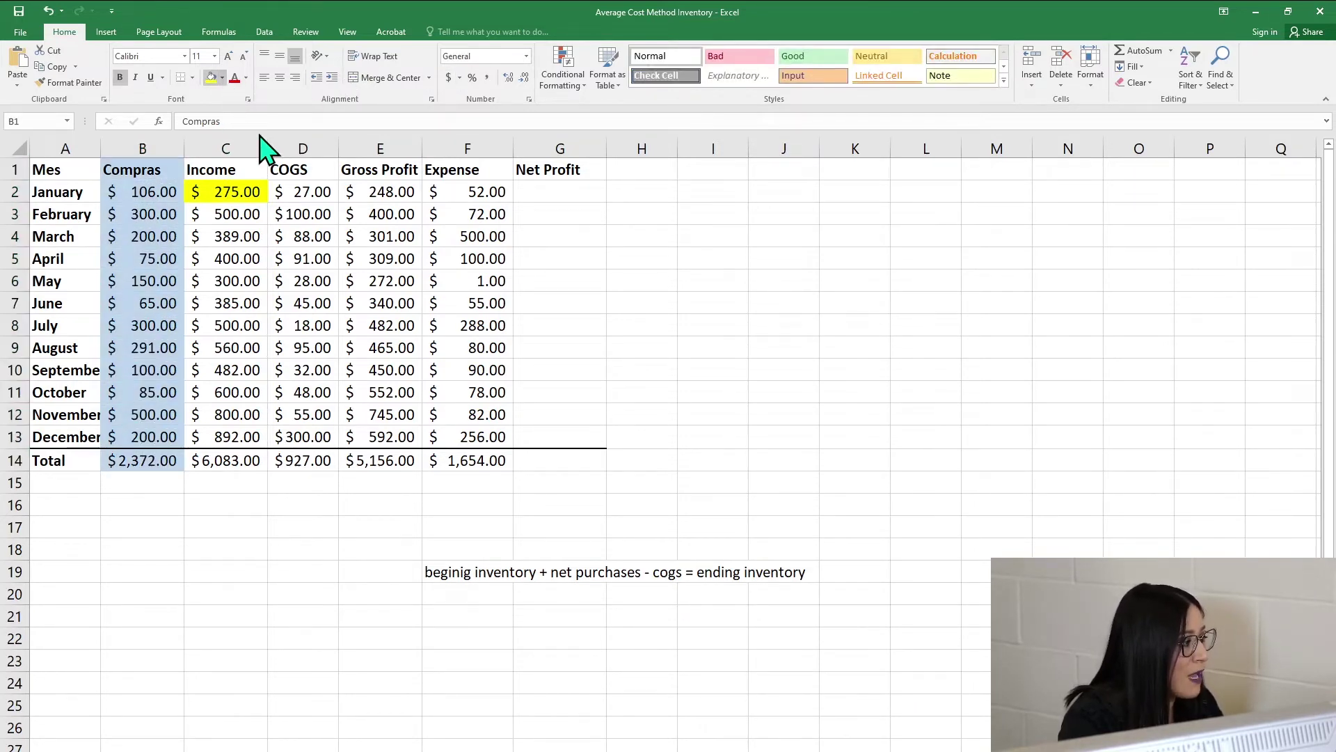
{"action": "left_click", "coordinate": [354, 304]}
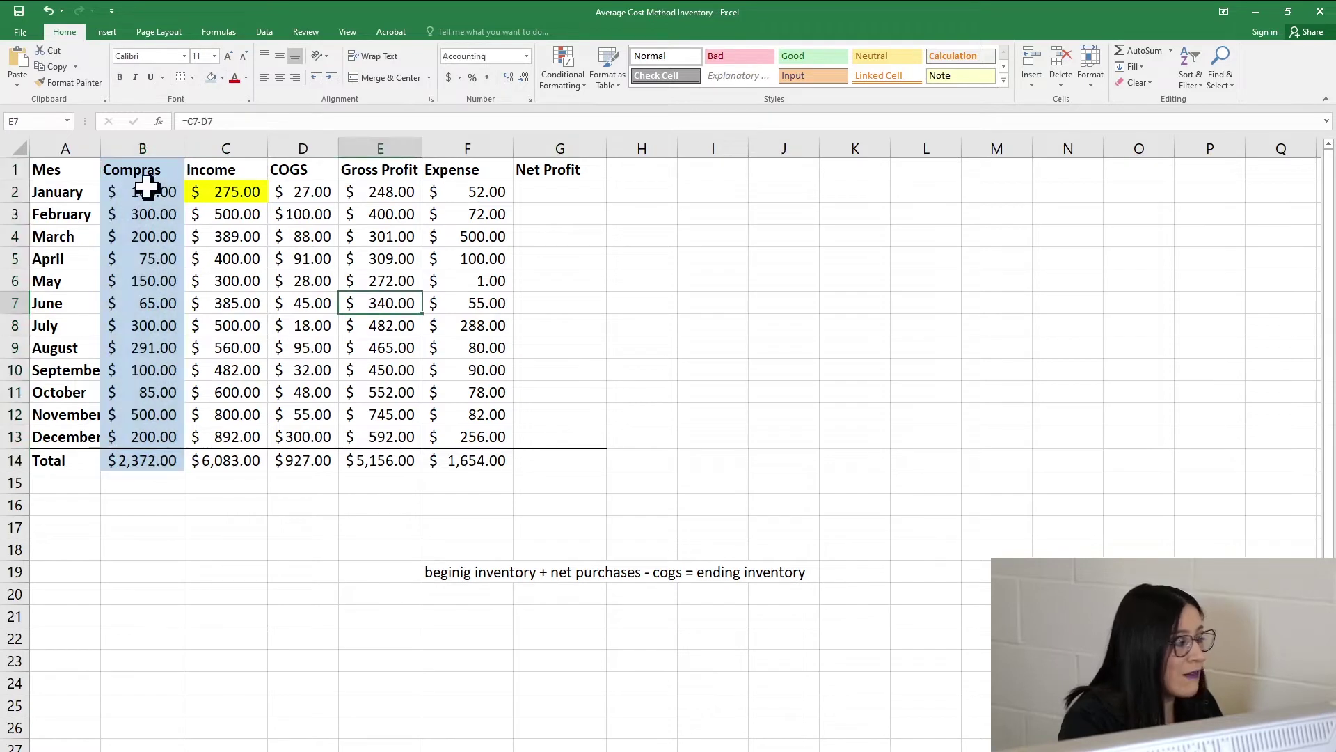
Trace the January income in C2 to total J15 on the 01-2020 sheet and check the platform summary there.
{"action": "left_click", "coordinate": [204, 195]}
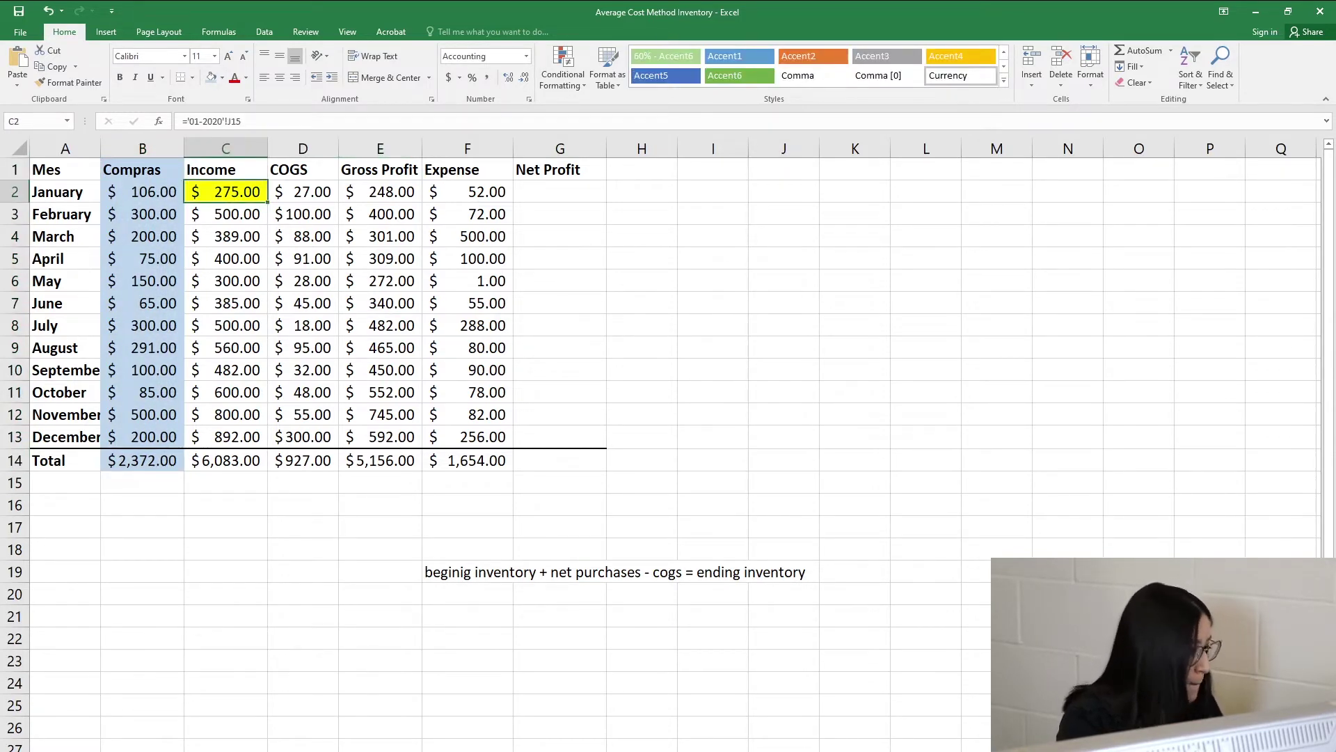
{"action": "key", "text": "ctrl+Page_Up"}
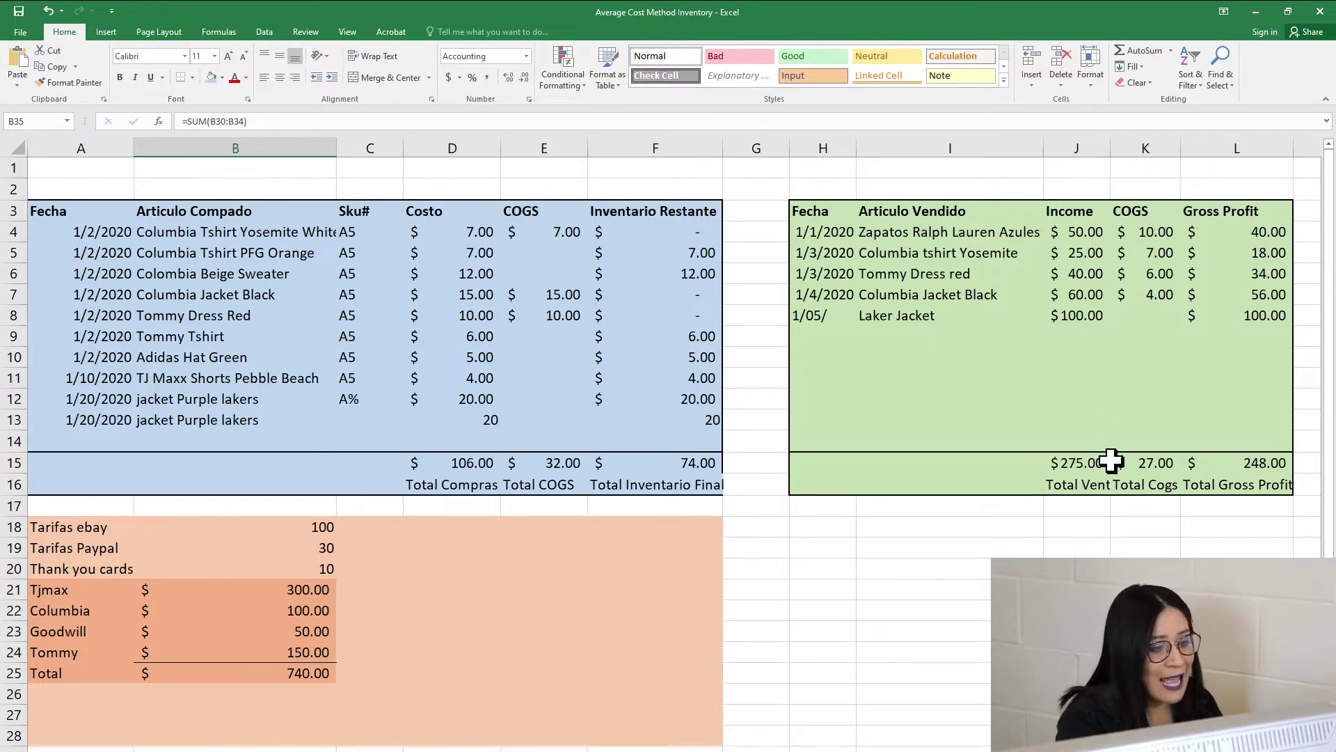
{"action": "left_click", "coordinate": [1084, 463]}
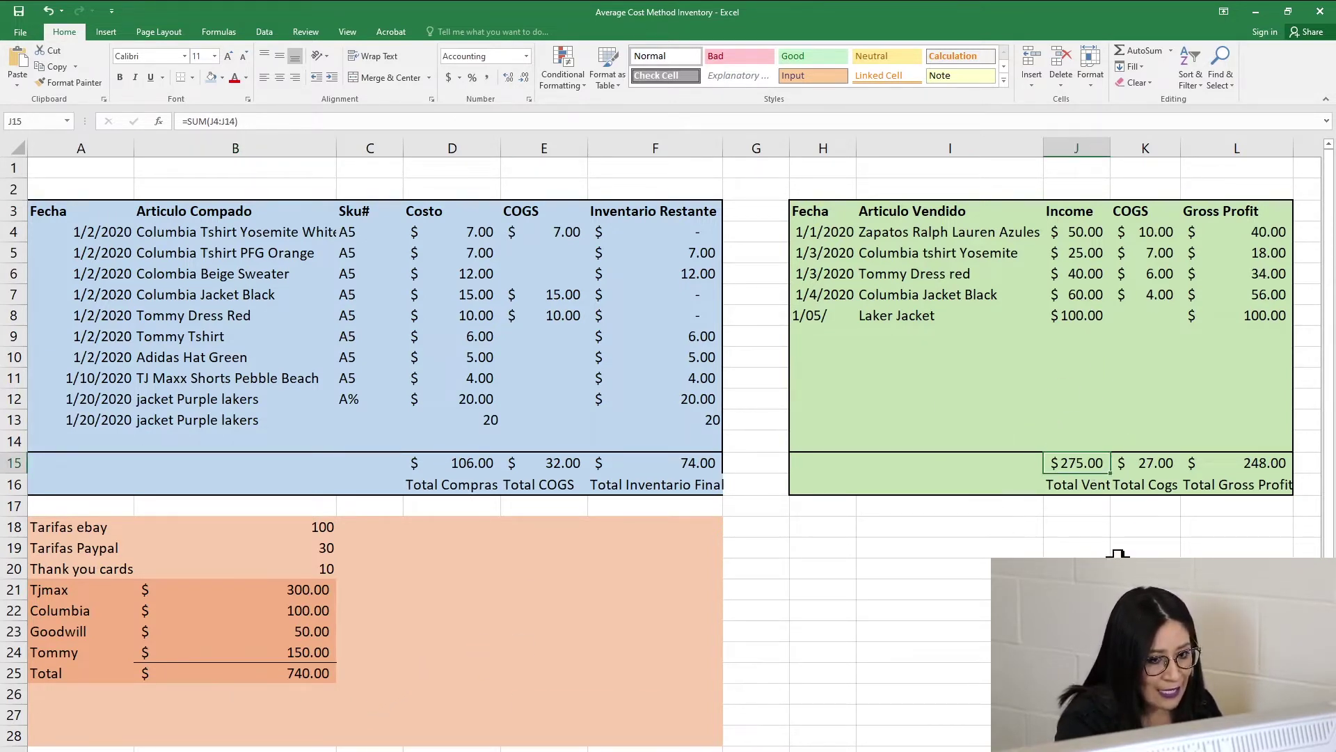
{"action": "scroll", "coordinate": [373, 468], "scroll_direction": "down", "scroll_amount": 9}
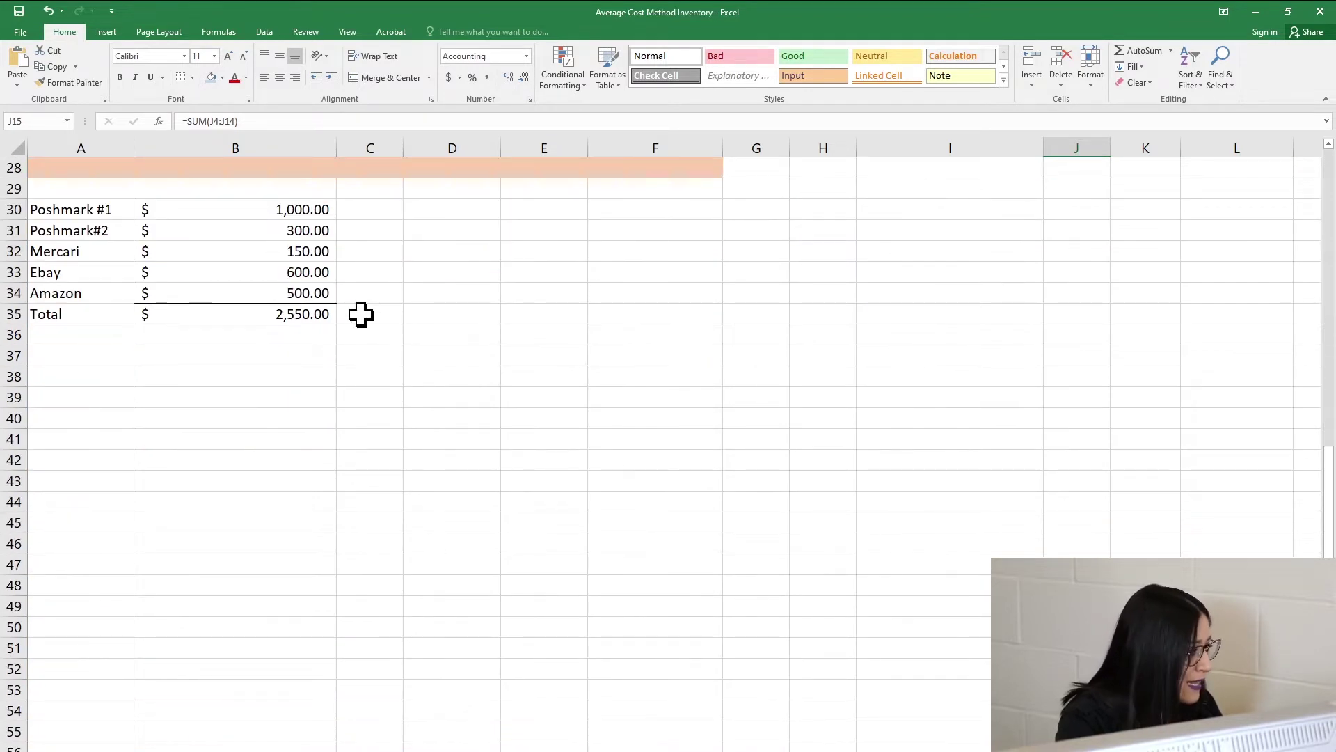
{"action": "scroll", "coordinate": [345, 343], "scroll_direction": "up", "scroll_amount": 7}
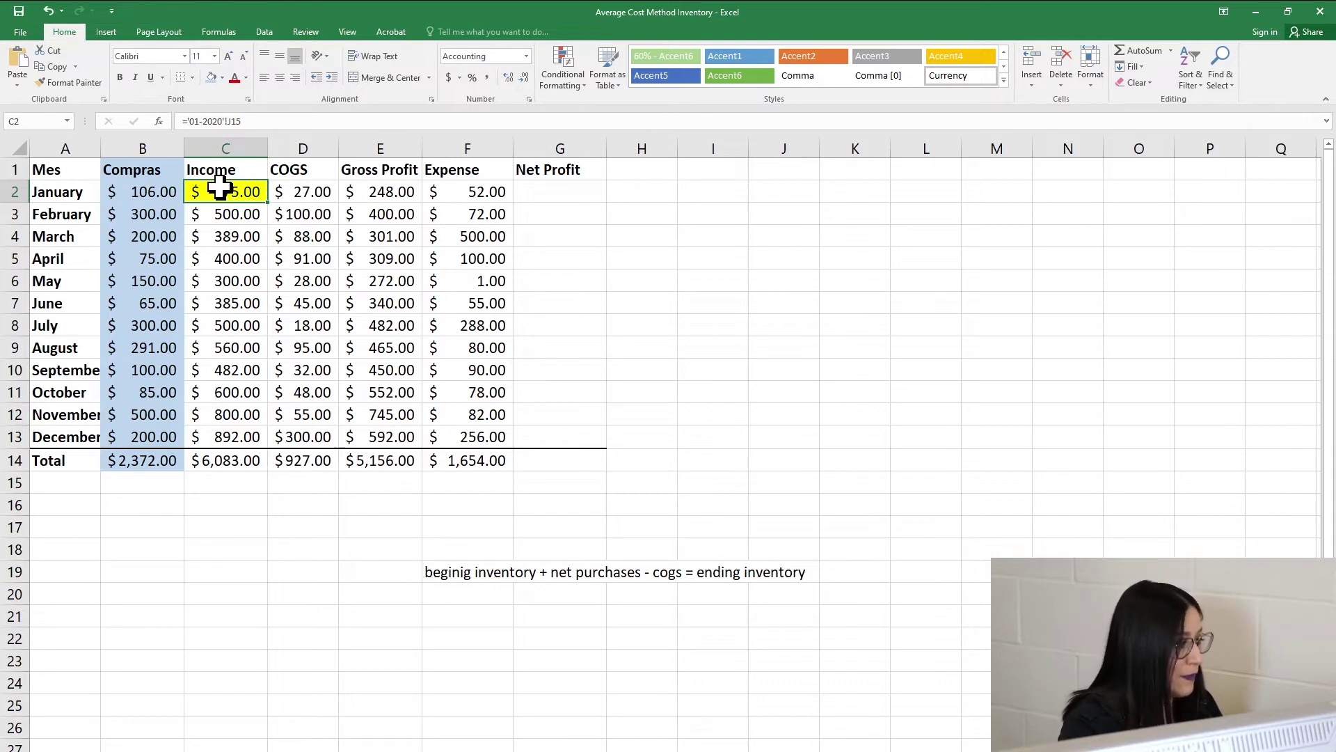
Trace the January COGS in D2 of the summary to the COGS total K15 on the 01-2020 sheet.
{"action": "left_click", "coordinate": [292, 166]}
{"action": "key", "text": "ctrl+Page_Up"}
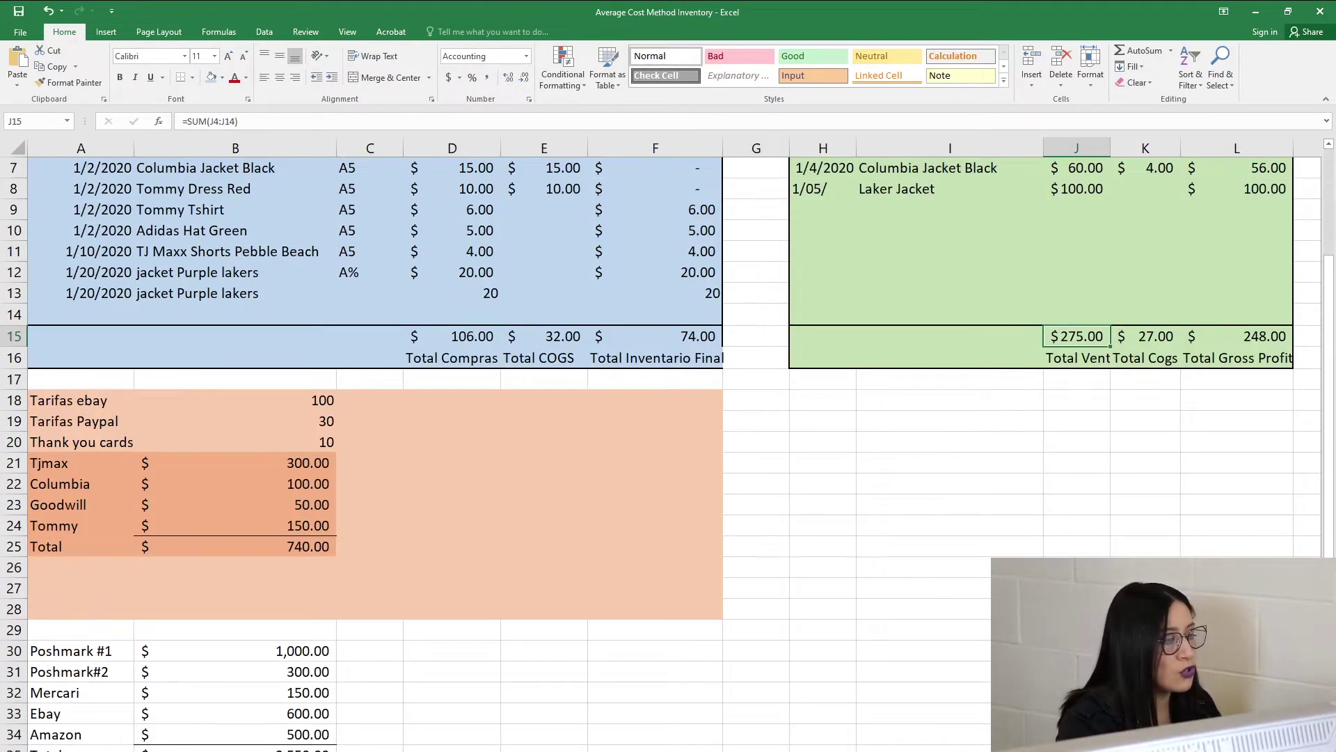
{"action": "scroll", "coordinate": [1103, 510], "scroll_direction": "up", "scroll_amount": 2}
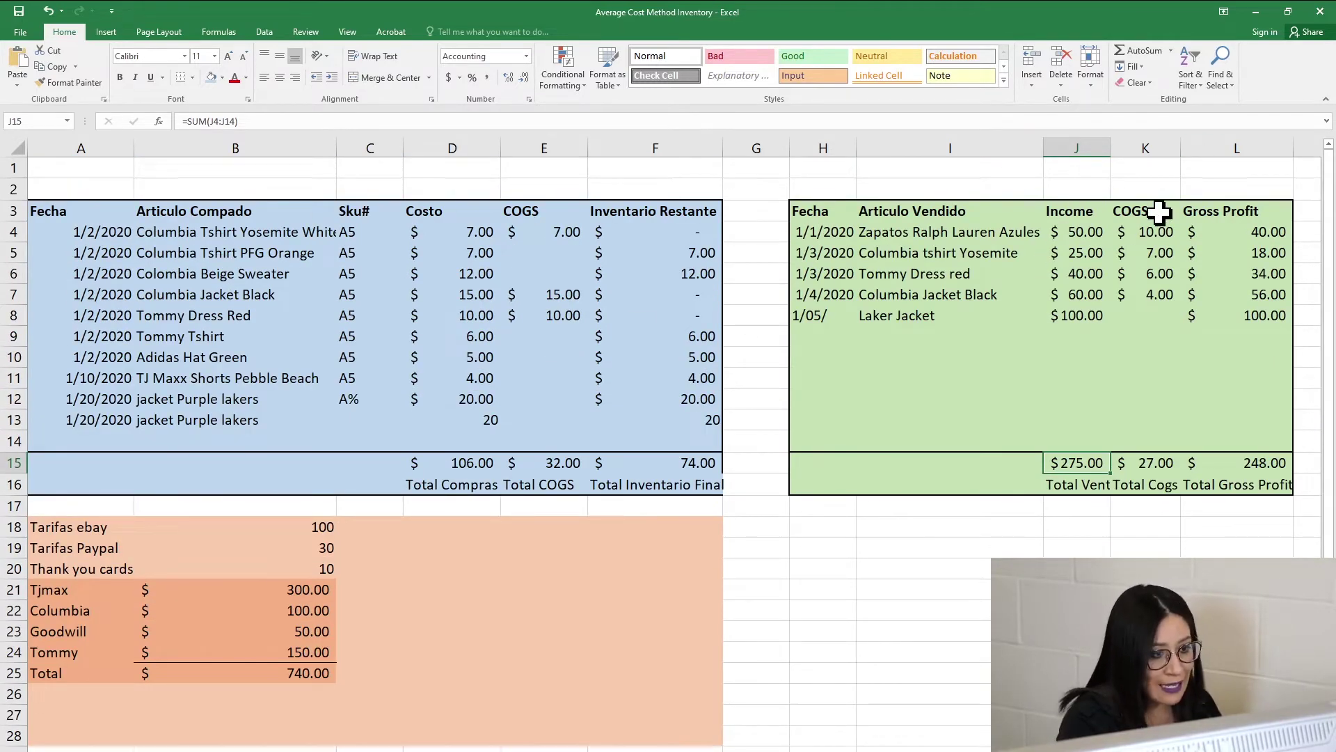
{"action": "left_click_drag", "start_coordinate": [1141, 210], "coordinate": [1133, 311]}
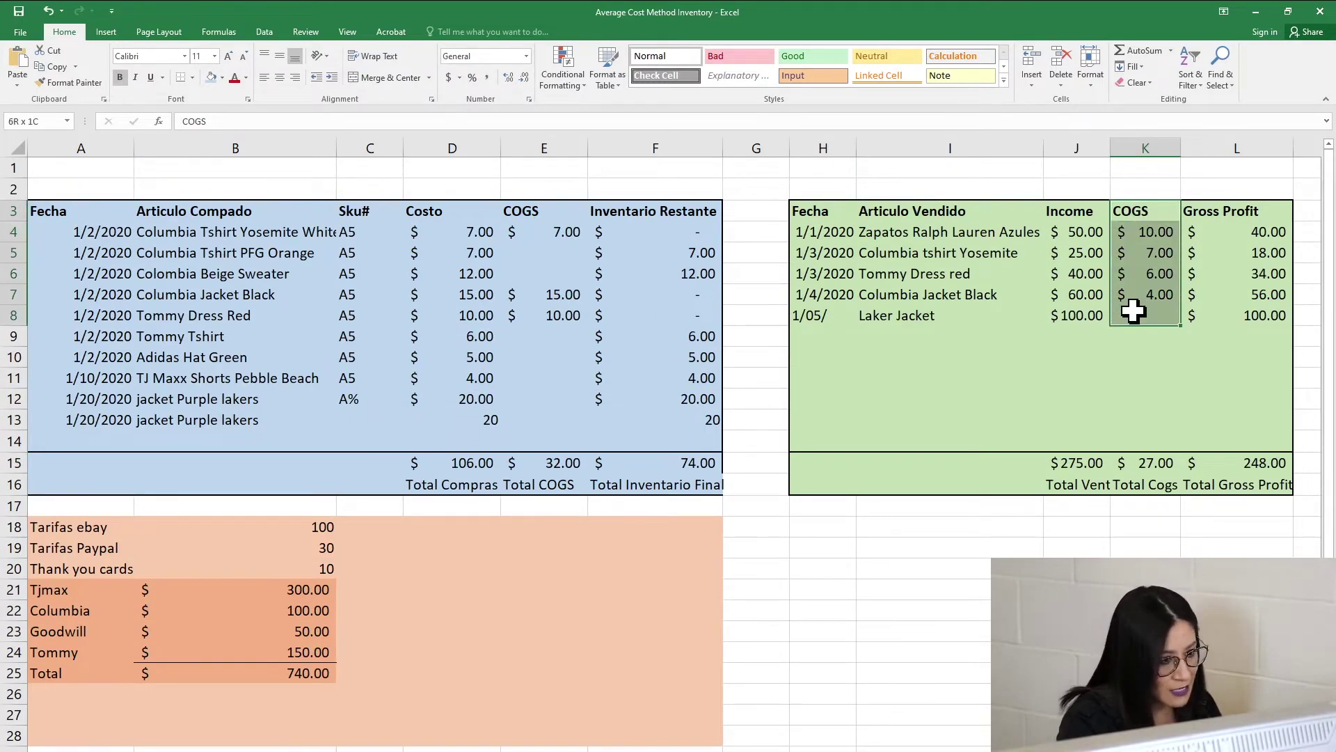
{"action": "left_click", "coordinate": [1140, 460]}
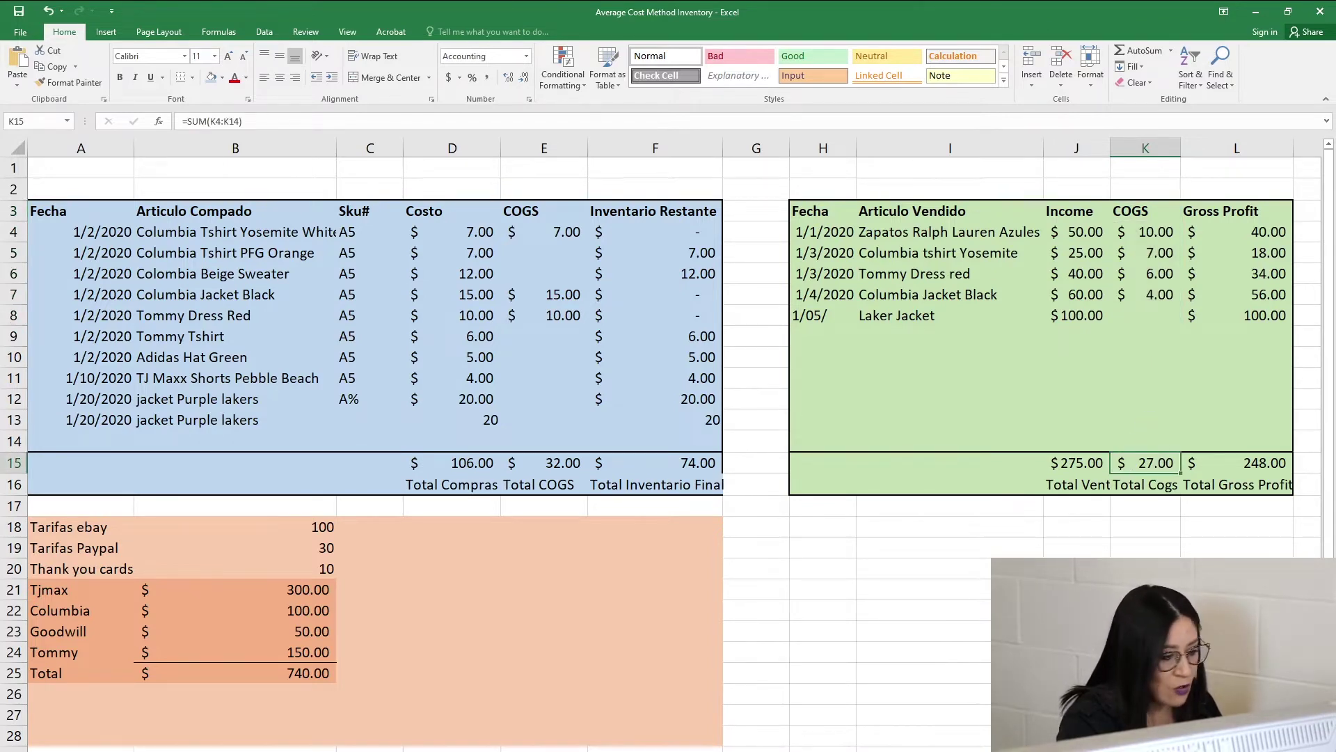
{"action": "key", "text": "Return"}
{"action": "left_click", "coordinate": [306, 197]}
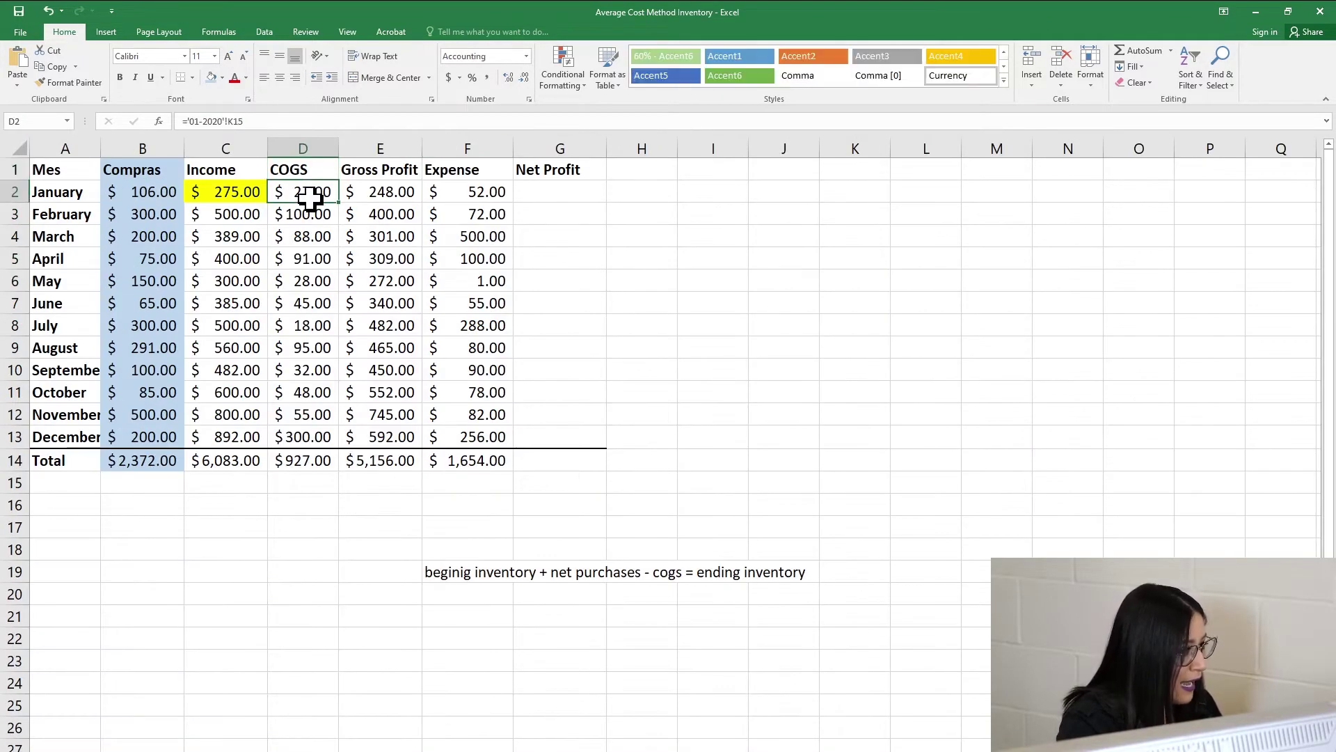
Remove the fill from the January income cell C2 and fill the January COGS cell D2 yellow.
{"action": "left_click", "coordinate": [235, 194]}
{"action": "left_click", "coordinate": [212, 77]}
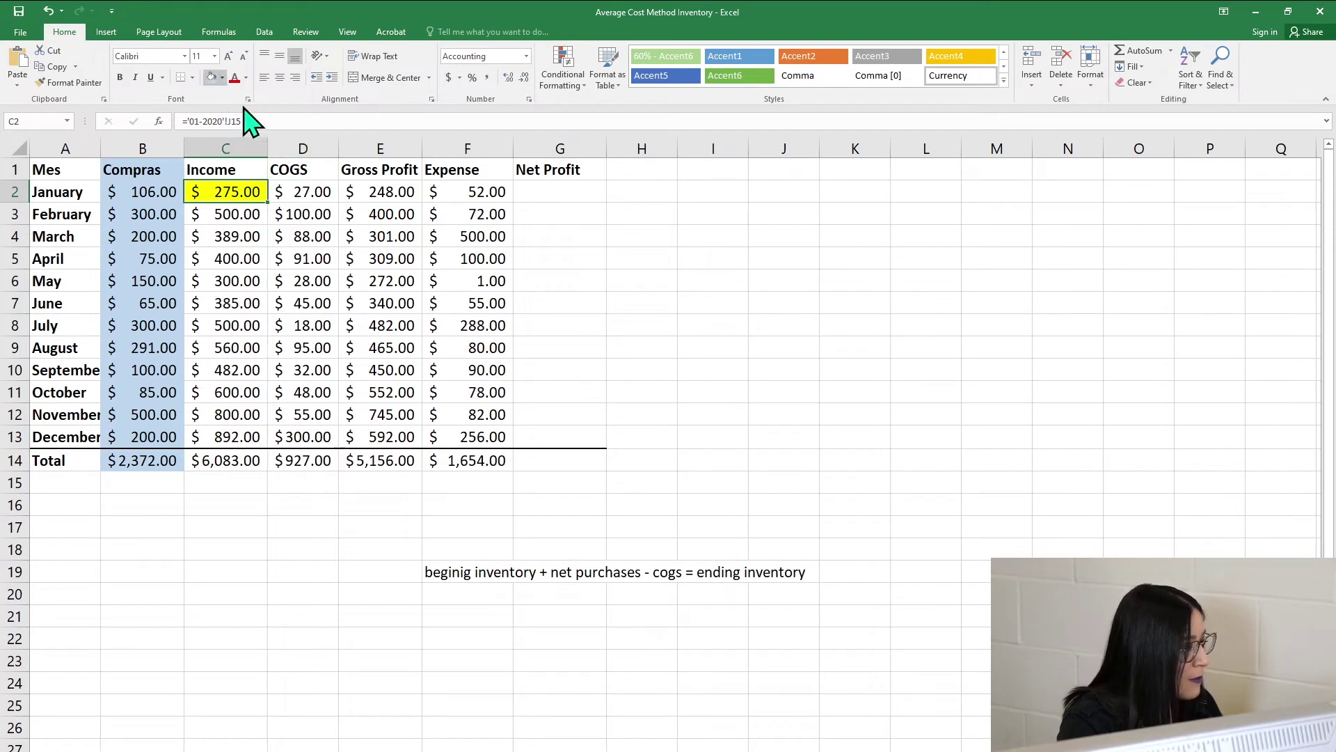
{"action": "left_click", "coordinate": [299, 190]}
{"action": "left_click", "coordinate": [212, 77]}
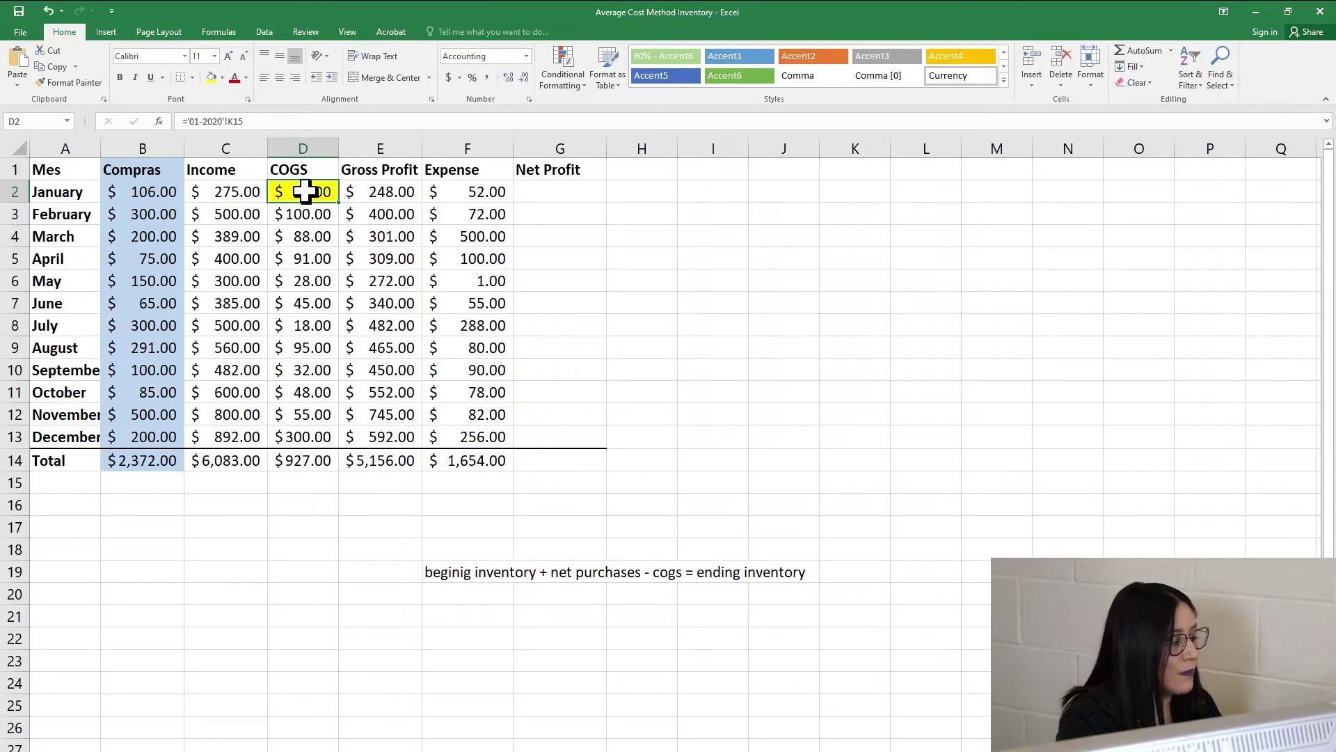
Trace the January COGS in D2 to total K15 on the 01-2020 sheet and check the gross profit total in L15 there.
{"action": "key", "text": "ctrl+bracketleft"}
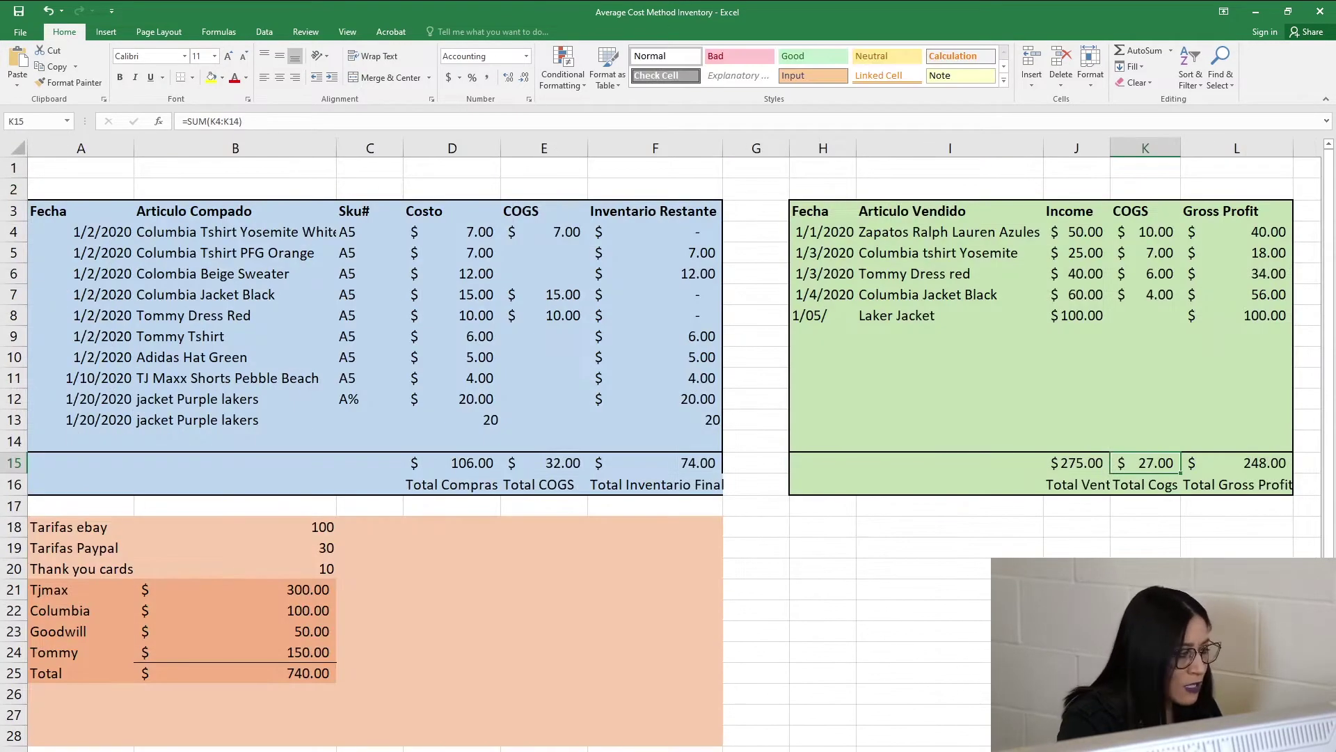
{"action": "key", "text": "F5"}
{"action": "key", "text": "Return"}
{"action": "left_click", "coordinate": [382, 169]}
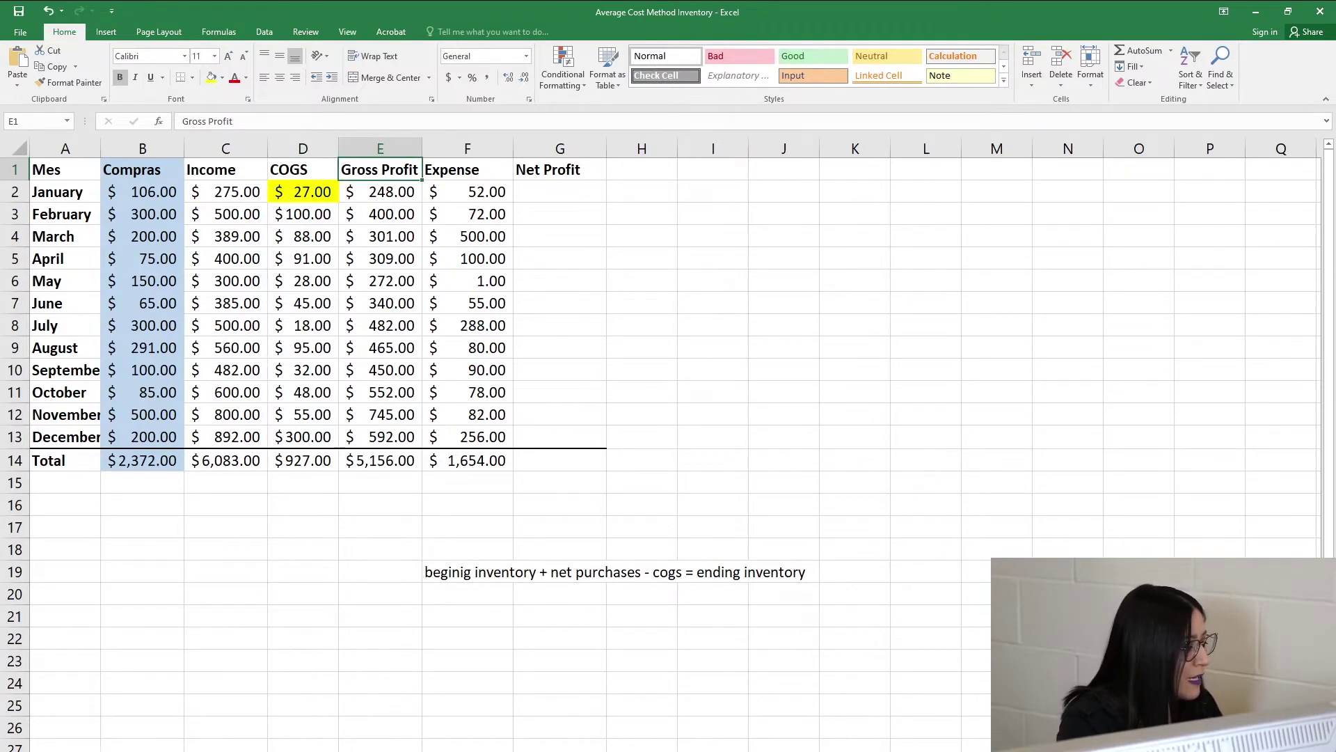
{"action": "key", "text": "ctrl+Page_Down"}
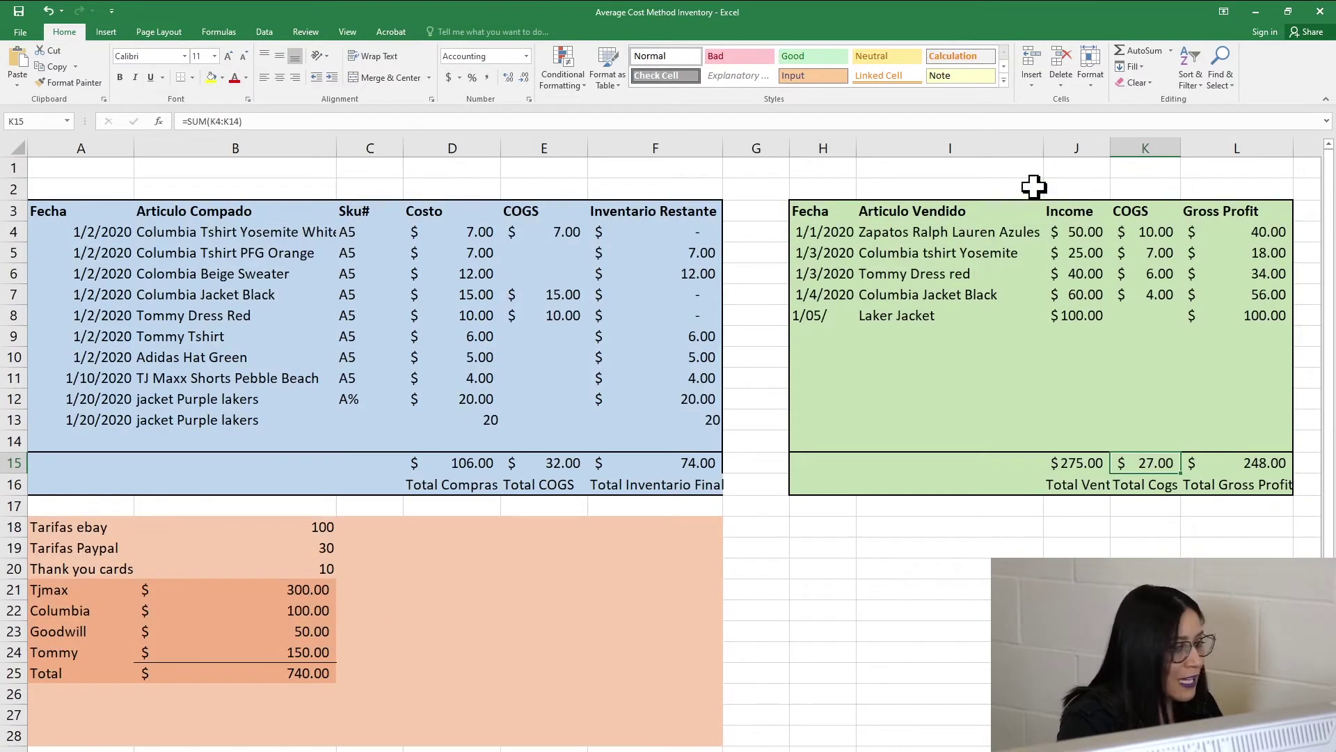
{"action": "left_click", "coordinate": [1246, 460]}
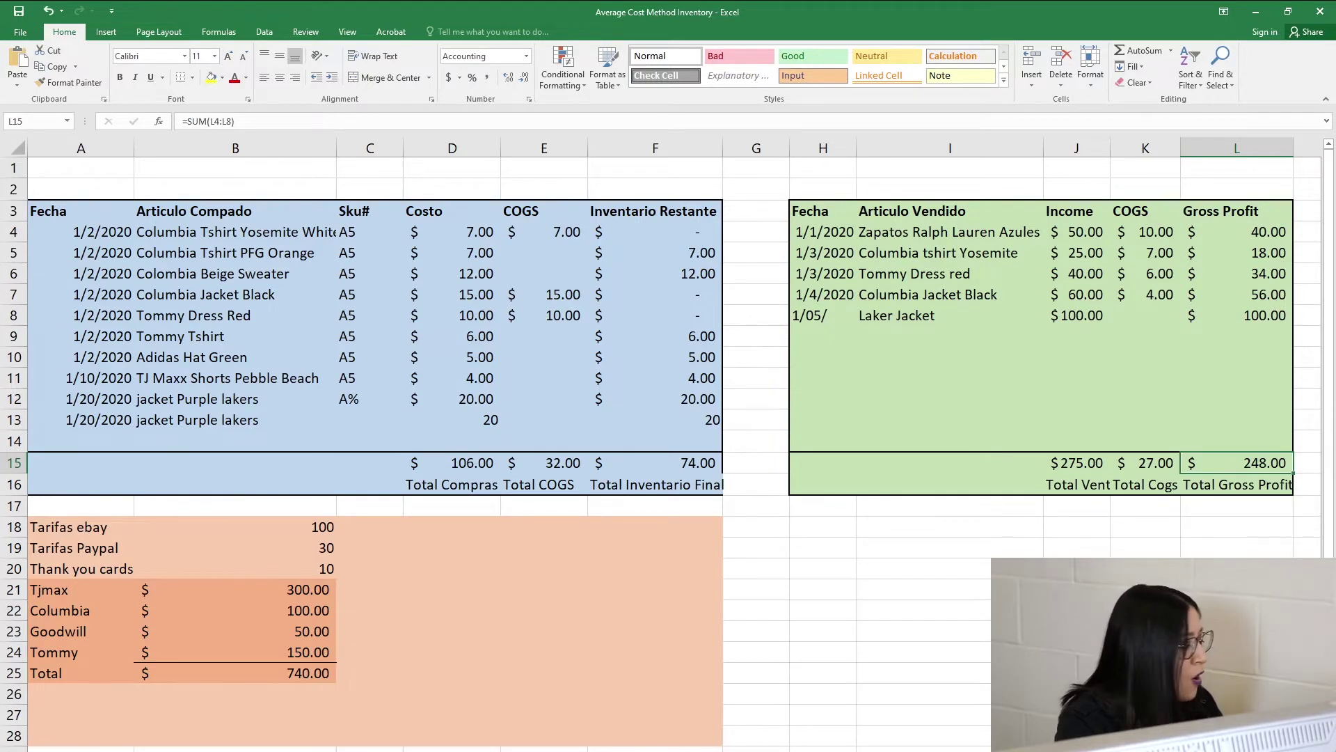
{"action": "key", "text": "ctrl+Page_Up"}
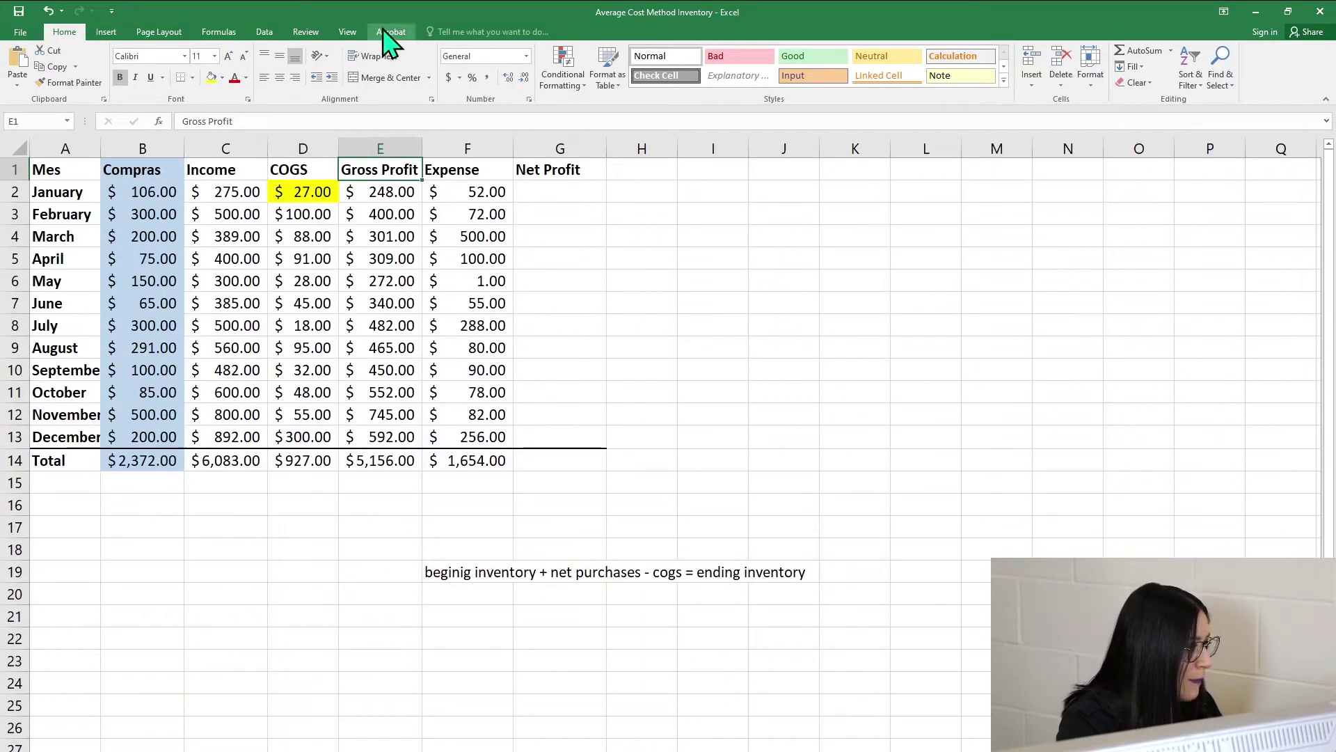
Remove the fill from the January COGS cell D2 and fill the January gross profit cell E2 green.
{"action": "left_click", "coordinate": [239, 195]}
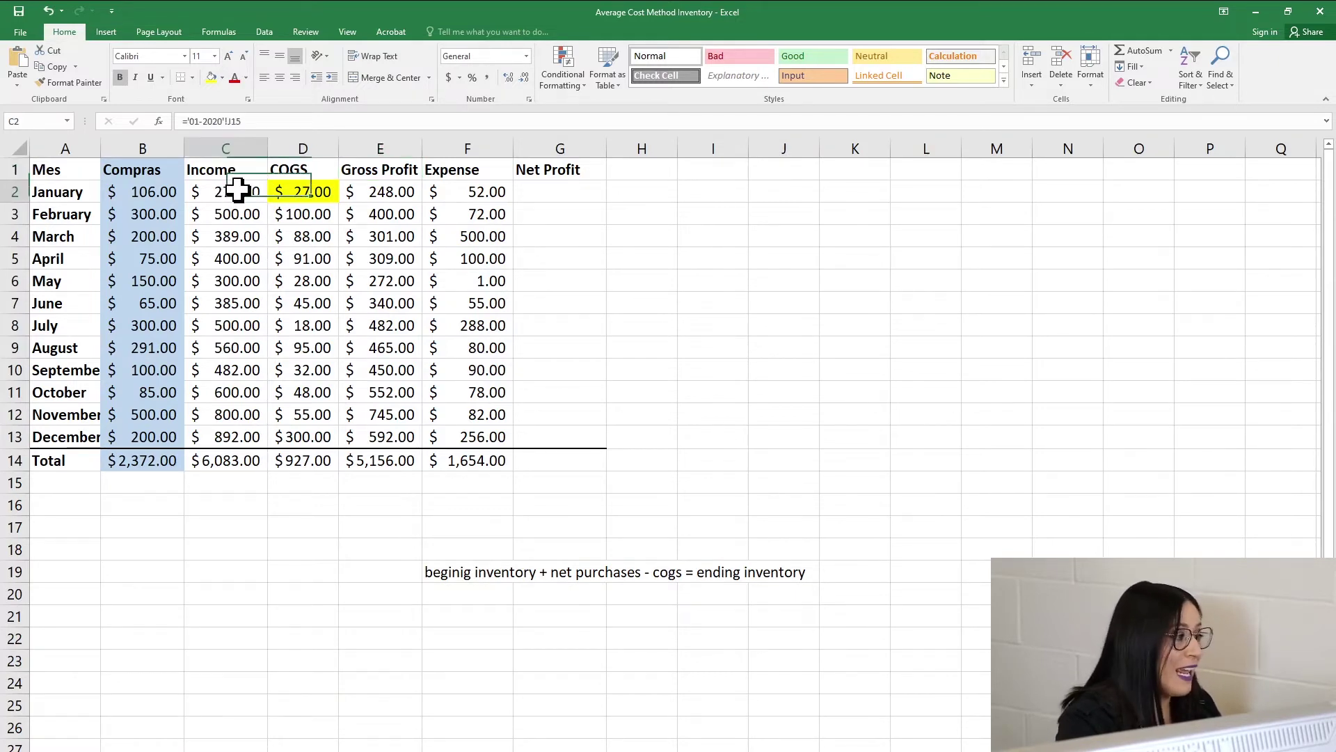
{"action": "left_click", "coordinate": [311, 195]}
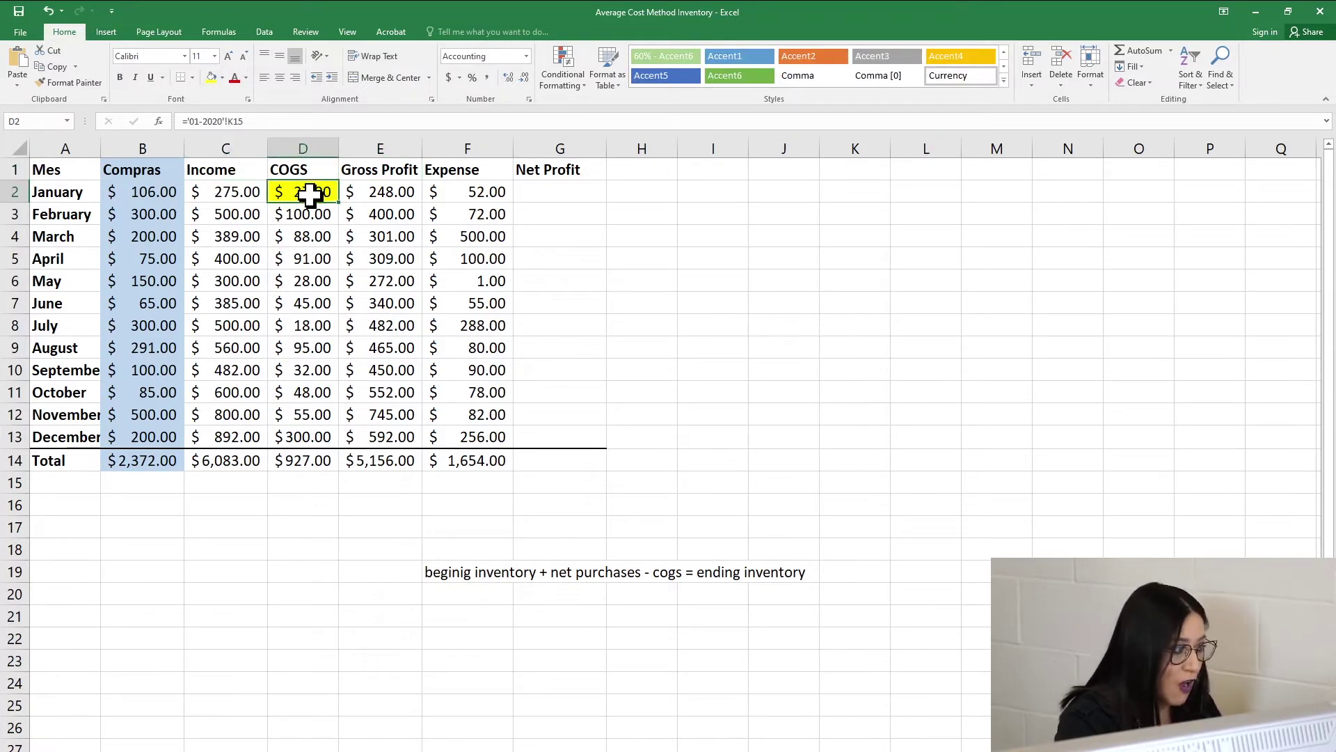
{"action": "left_click", "coordinate": [211, 77]}
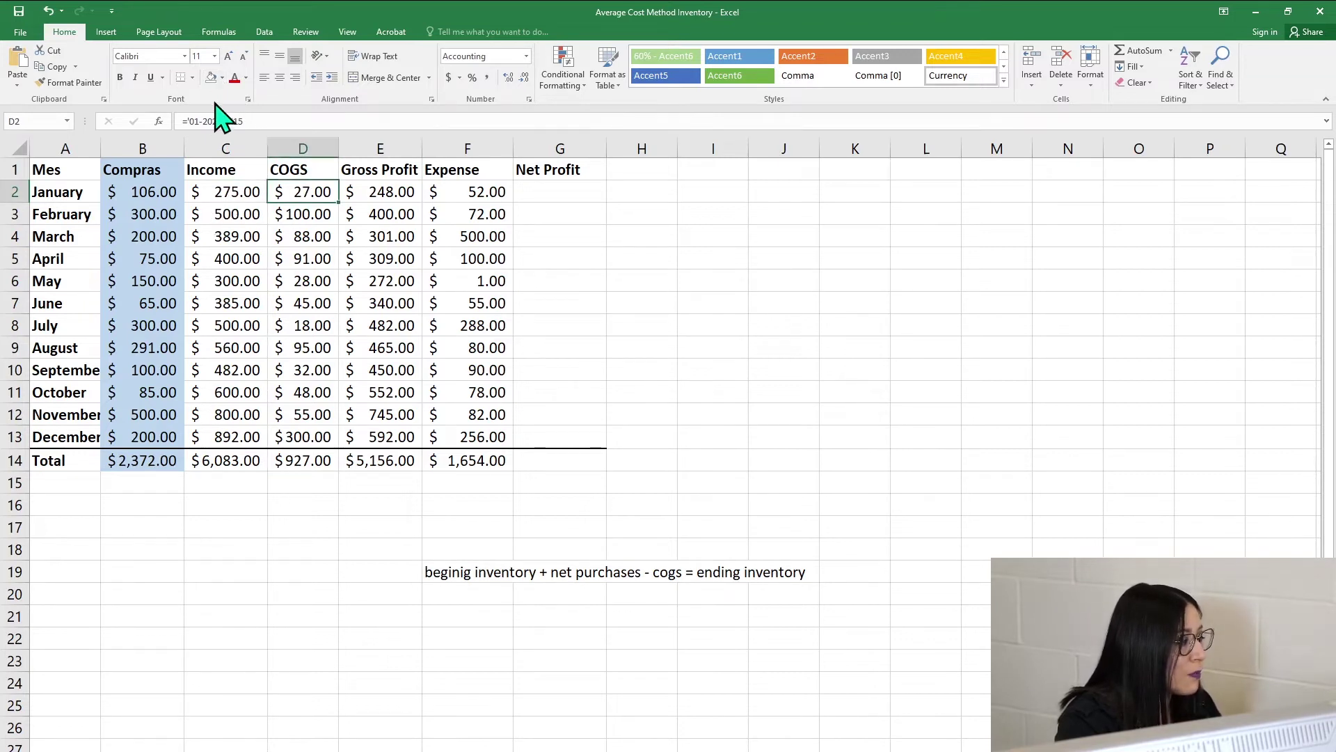
{"action": "left_click", "coordinate": [380, 190]}
{"action": "left_click", "coordinate": [219, 77]}
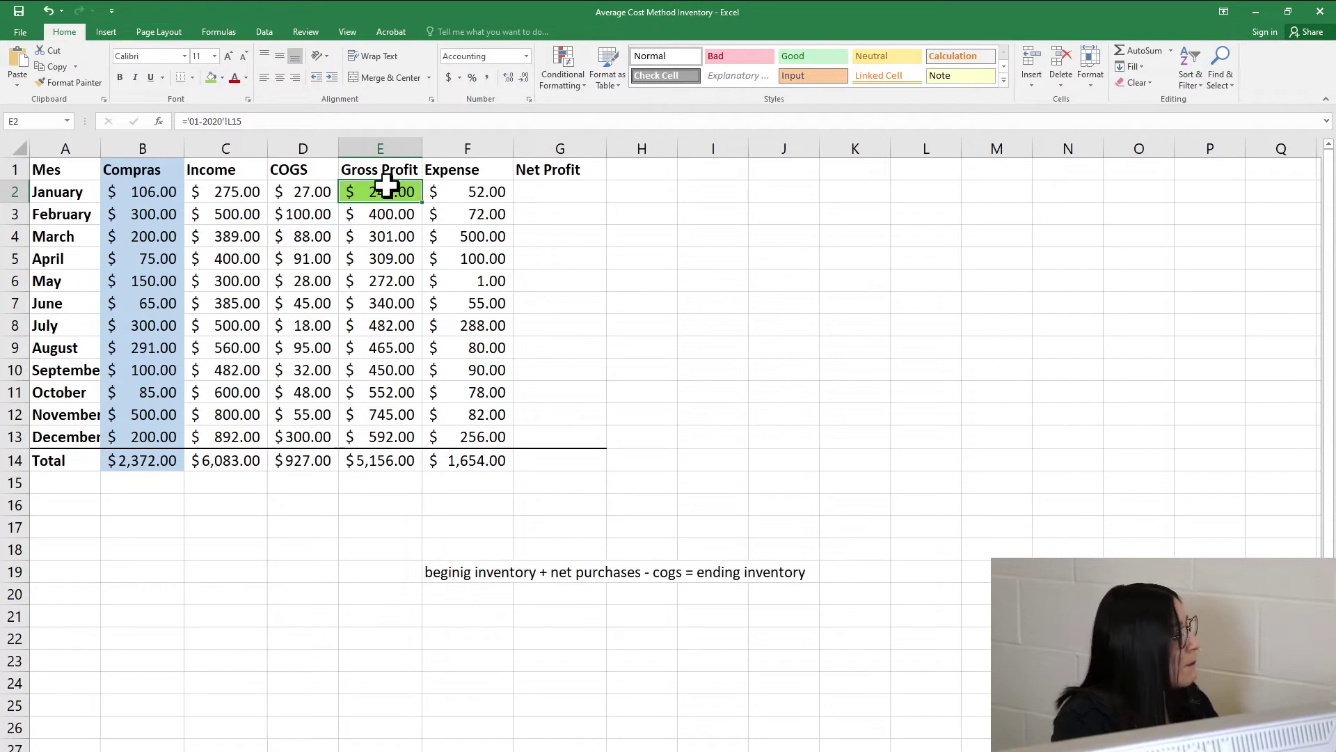
Trace the January gross profit in E2 to total L15 on the 01-2020 sheet and check the Gross Profit entries in L3:L8.
{"action": "key", "text": "ctrl+bracketleft"}
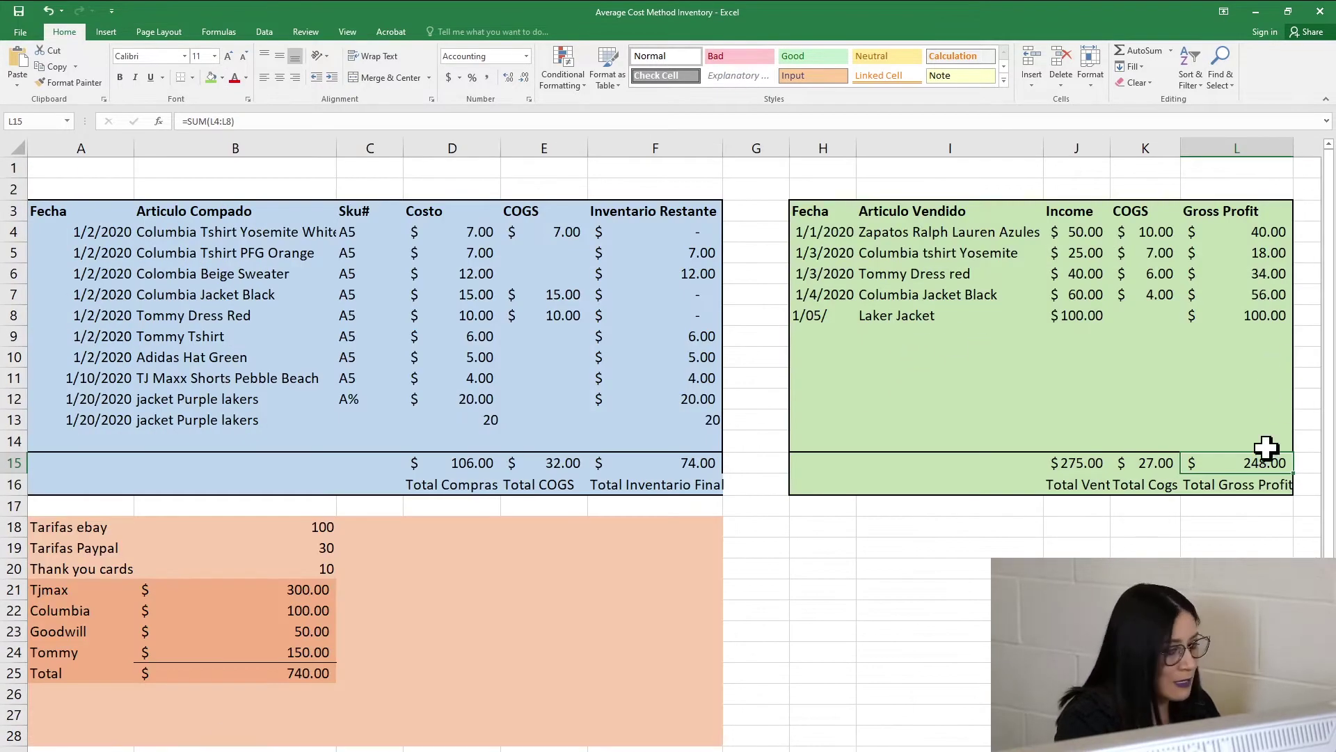
{"action": "left_click_drag", "start_coordinate": [1257, 220], "coordinate": [1233, 323]}
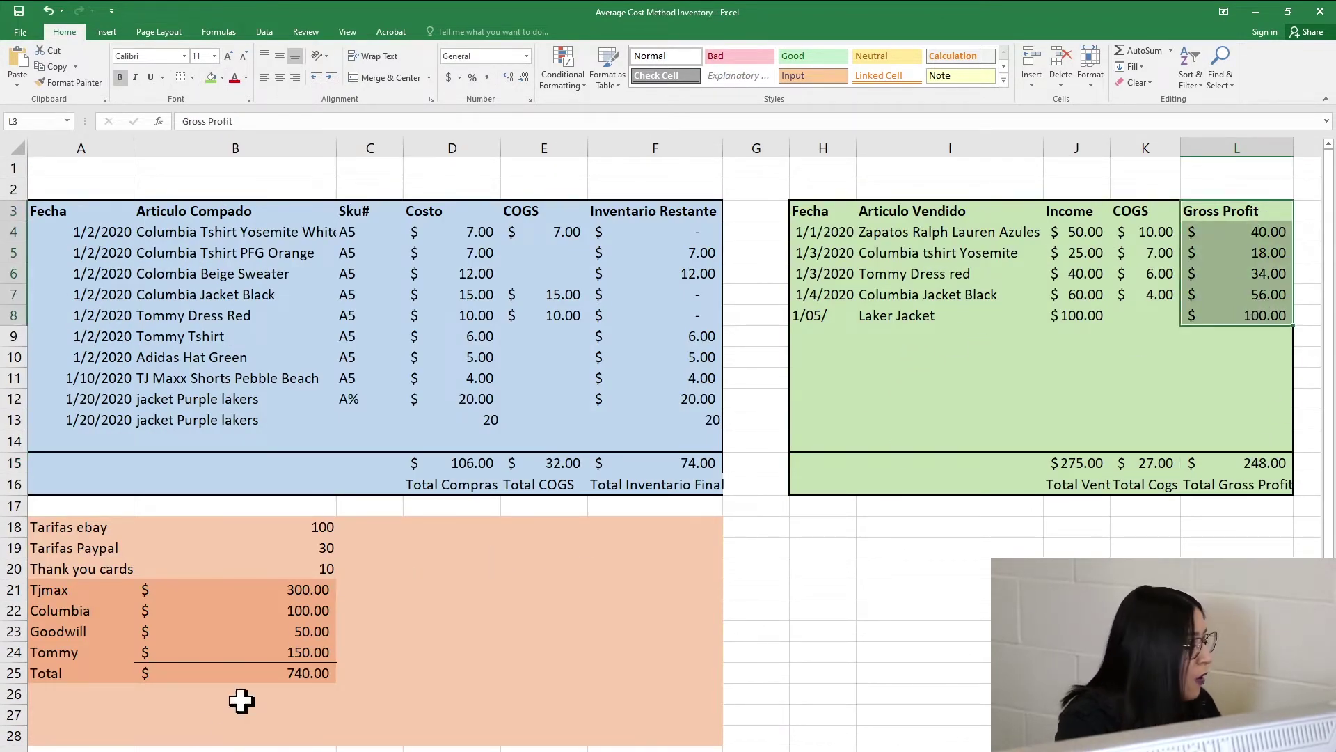
{"action": "left_click", "coordinate": [123, 748]}
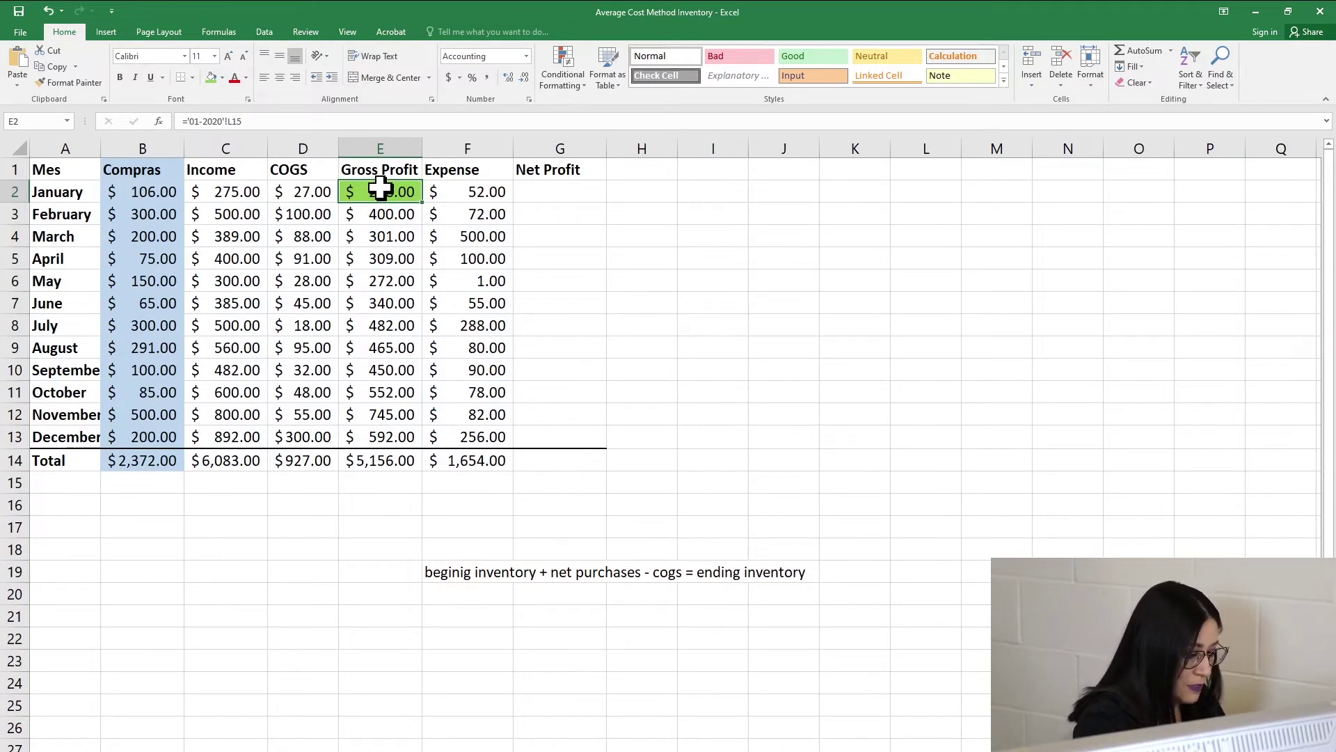
Replace the January gross profit link in E2 of the summary with the formula =C2-D2, income minus COGS.
{"action": "key", "text": "BackSpace"}
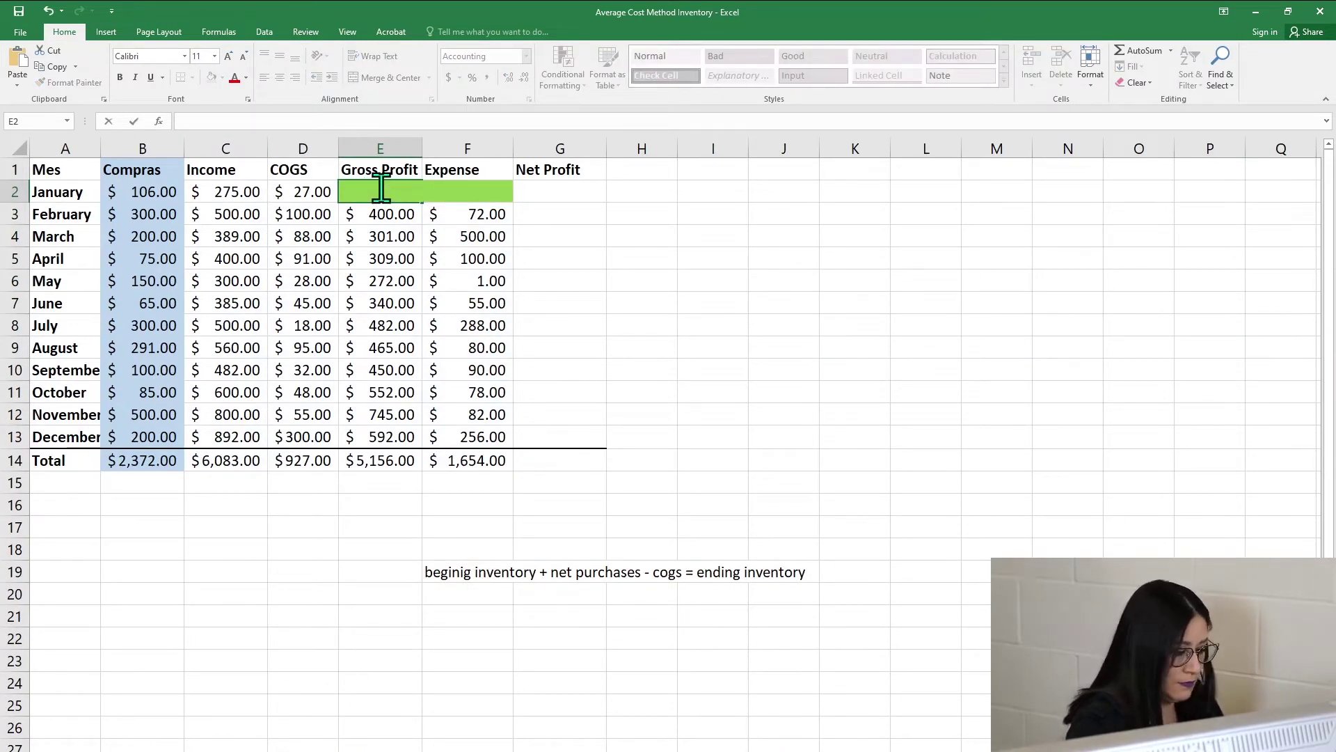
{"action": "type", "text": "="}
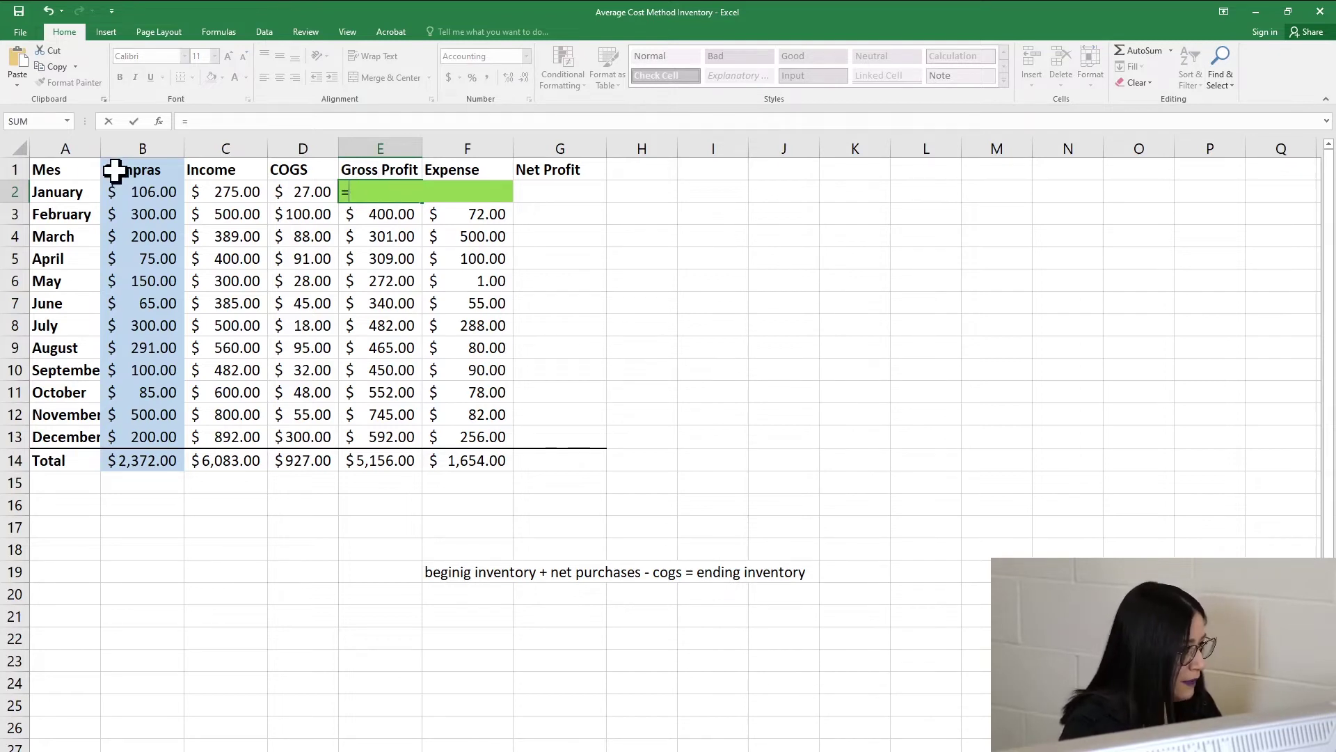
{"action": "left_click", "coordinate": [230, 191]}
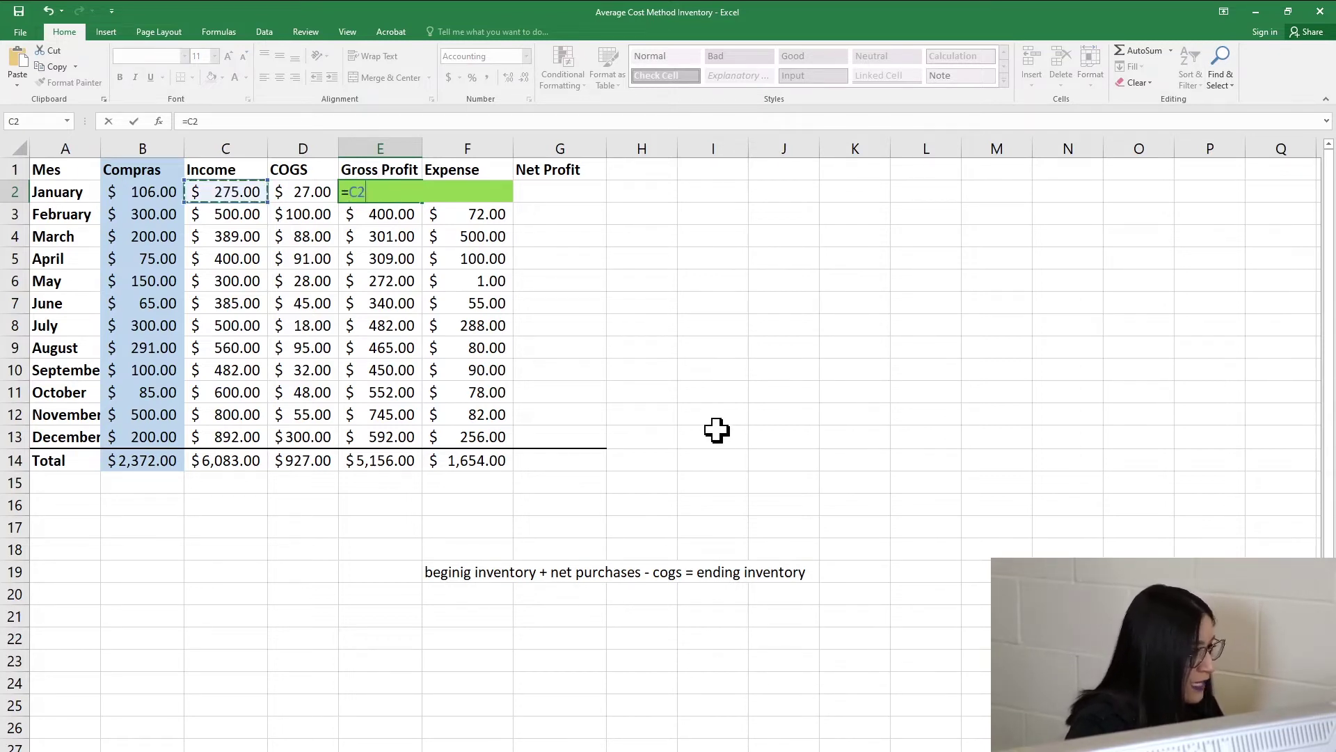
{"action": "type", "text": "-"}
{"action": "left_click", "coordinate": [310, 193]}
{"action": "key", "text": "Return"}
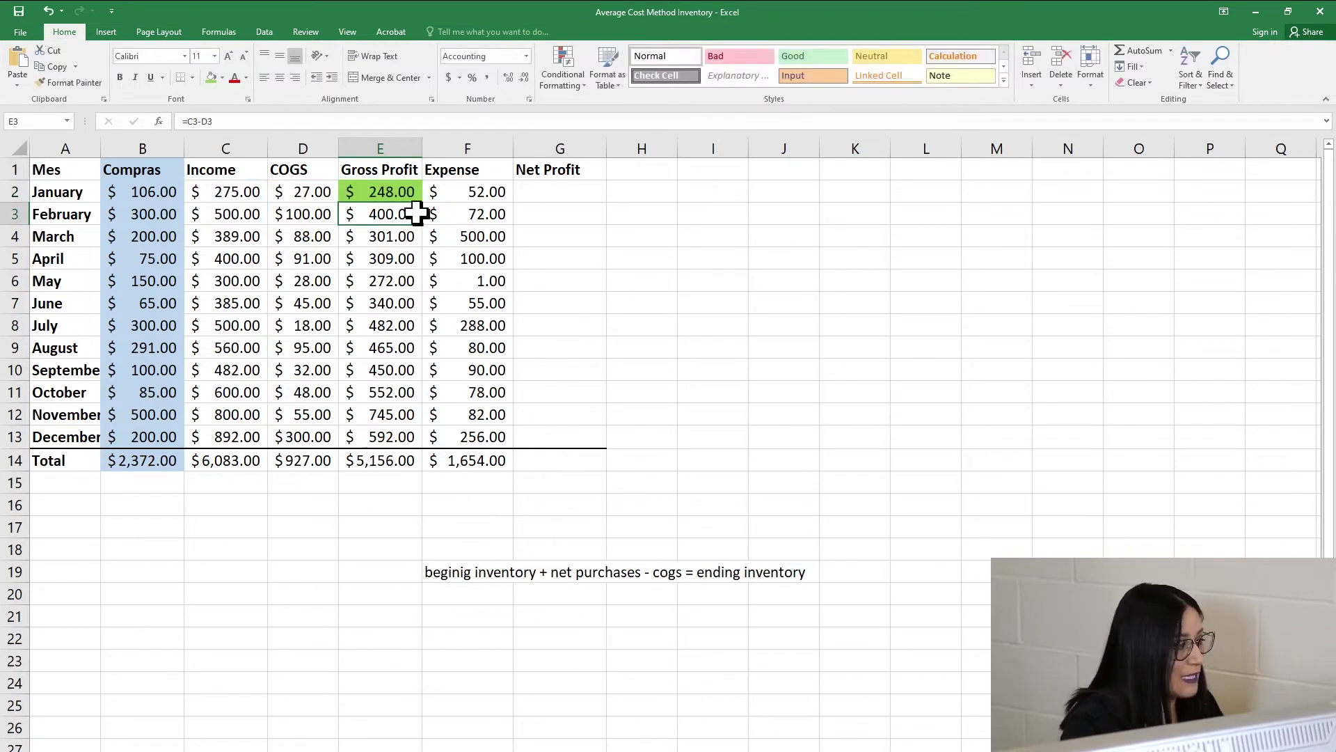
Remove the green fill from the January gross profit cell E2.
{"action": "left_click", "coordinate": [395, 191]}
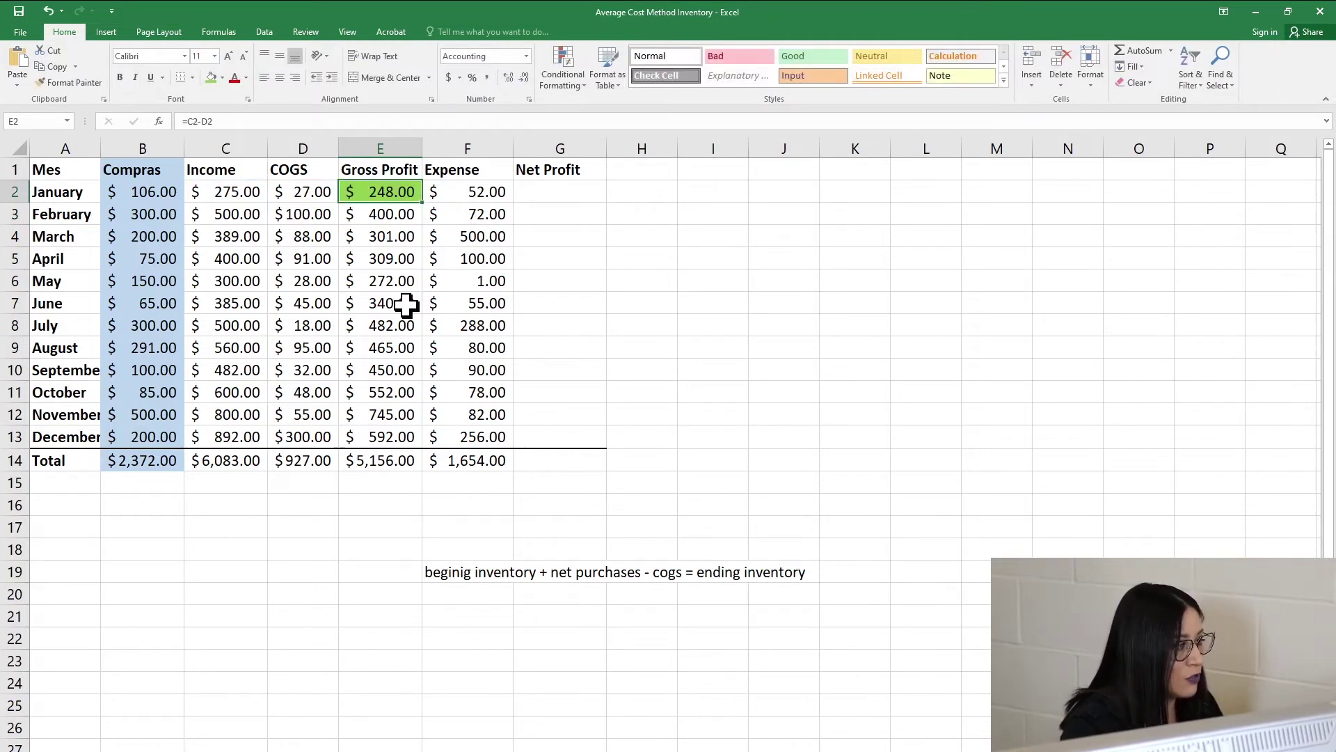
{"action": "left_click", "coordinate": [211, 77]}
{"action": "key", "text": "ctrl+z"}
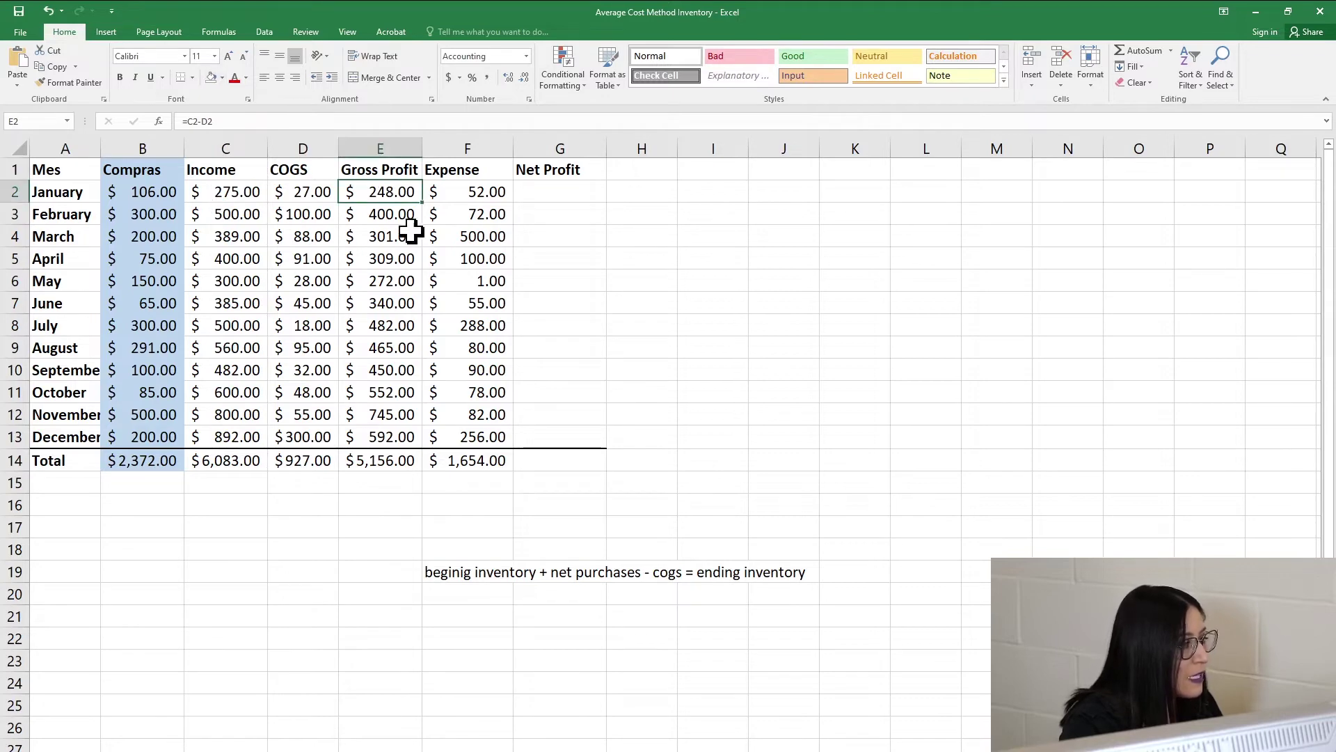
Examine the store amounts for Tjmax, Columbia, Goodwill and Tommy in A21:B25 on the 01-2020 sheet.
{"action": "key", "text": "ctrl+Page_Down"}
{"action": "scroll", "coordinate": [391, 533], "scroll_direction": "down", "scroll_amount": 4}
{"action": "scroll", "coordinate": [391, 534], "scroll_direction": "up", "scroll_amount": 1}
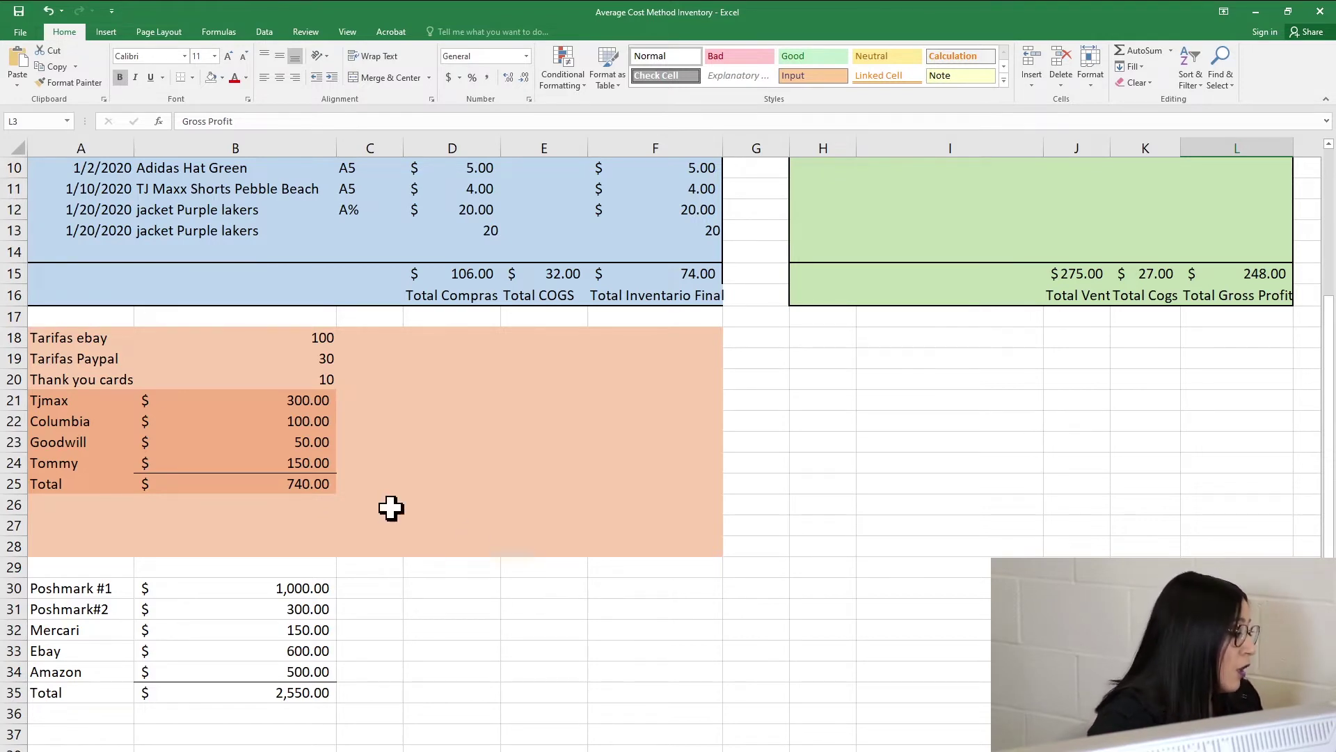
{"action": "left_click_drag", "start_coordinate": [131, 394], "coordinate": [304, 487]}
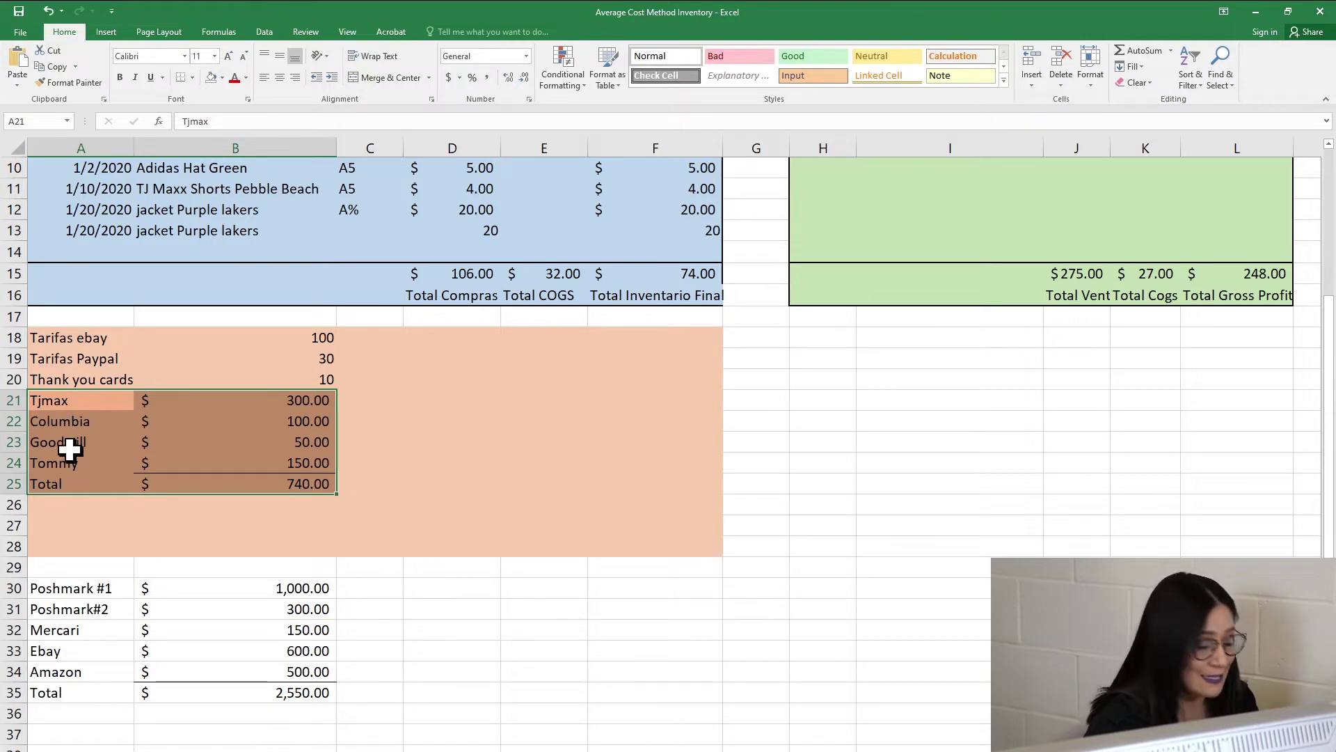
{"action": "scroll", "coordinate": [69, 450], "scroll_direction": "up", "scroll_amount": 2}
{"action": "scroll", "coordinate": [442, 555], "scroll_direction": "up", "scroll_amount": 1}
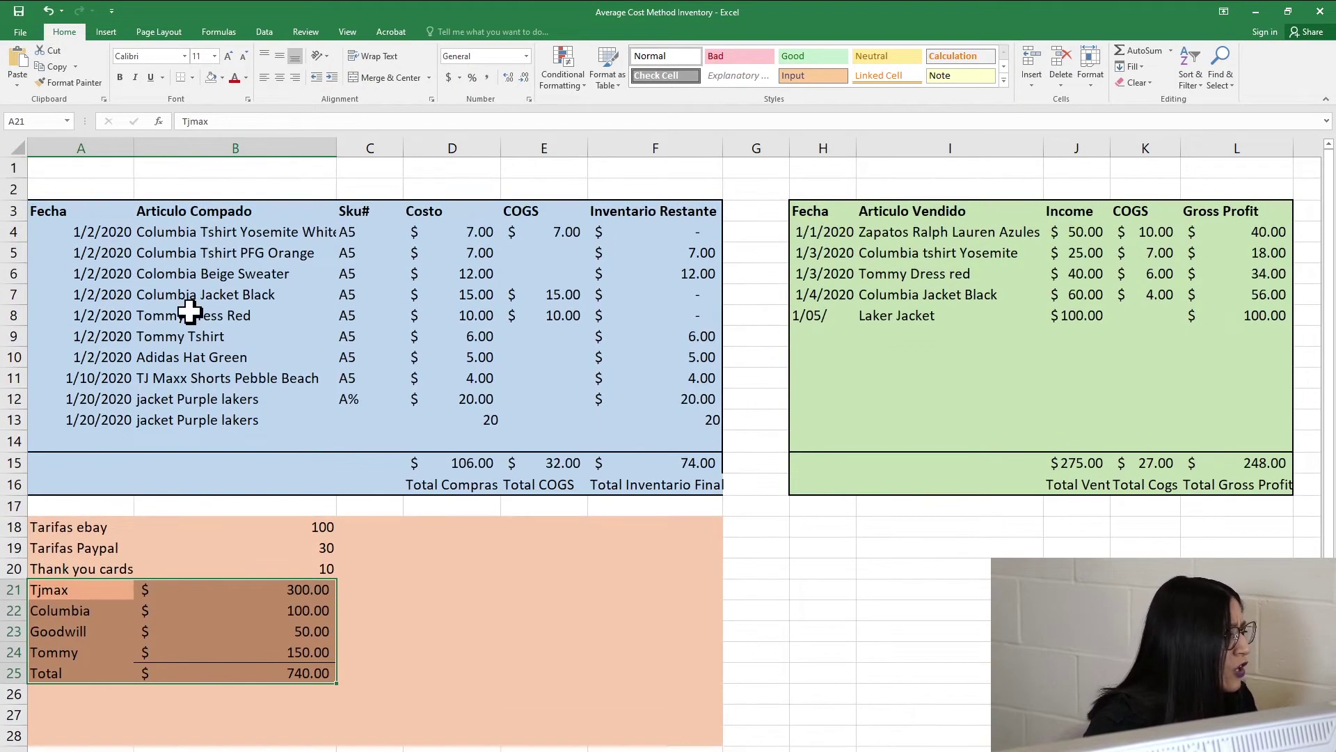
Compare the purchases in A4:F14 and sales COGS in K3:K7 on the 01-2020 sheet with the summary's COGS column D1:D14.
{"action": "left_click_drag", "start_coordinate": [129, 224], "coordinate": [694, 441]}
{"action": "scroll", "coordinate": [662, 462], "scroll_direction": "down", "scroll_amount": 1}
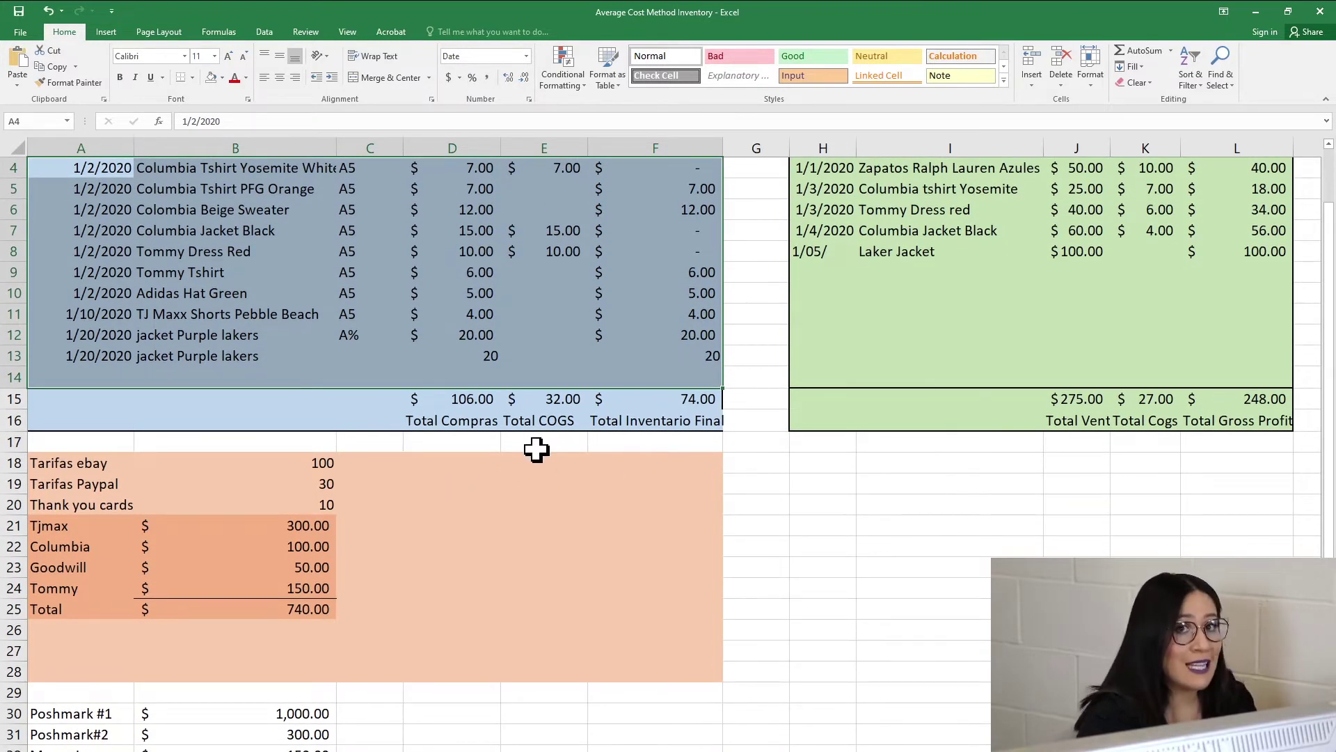
{"action": "scroll", "coordinate": [417, 219], "scroll_direction": "up", "scroll_amount": 1}
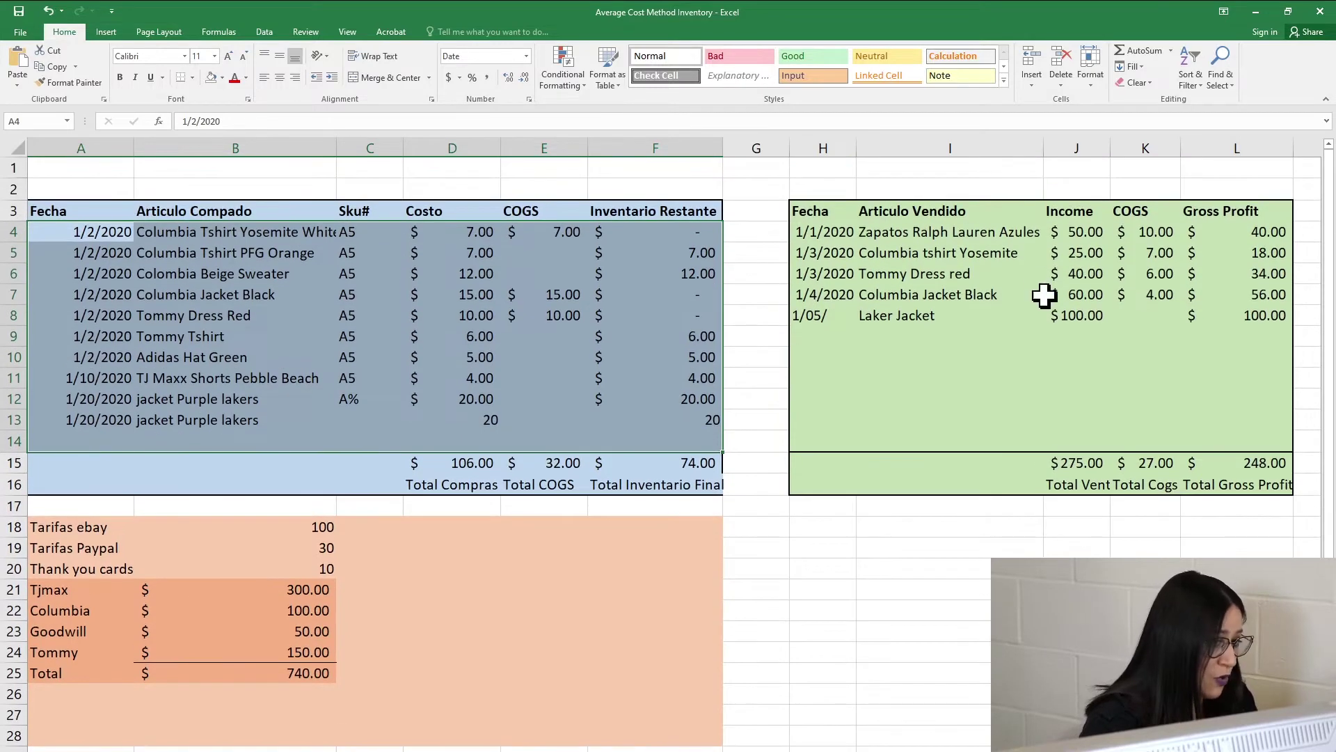
{"action": "left_click_drag", "start_coordinate": [1148, 211], "coordinate": [1159, 301]}
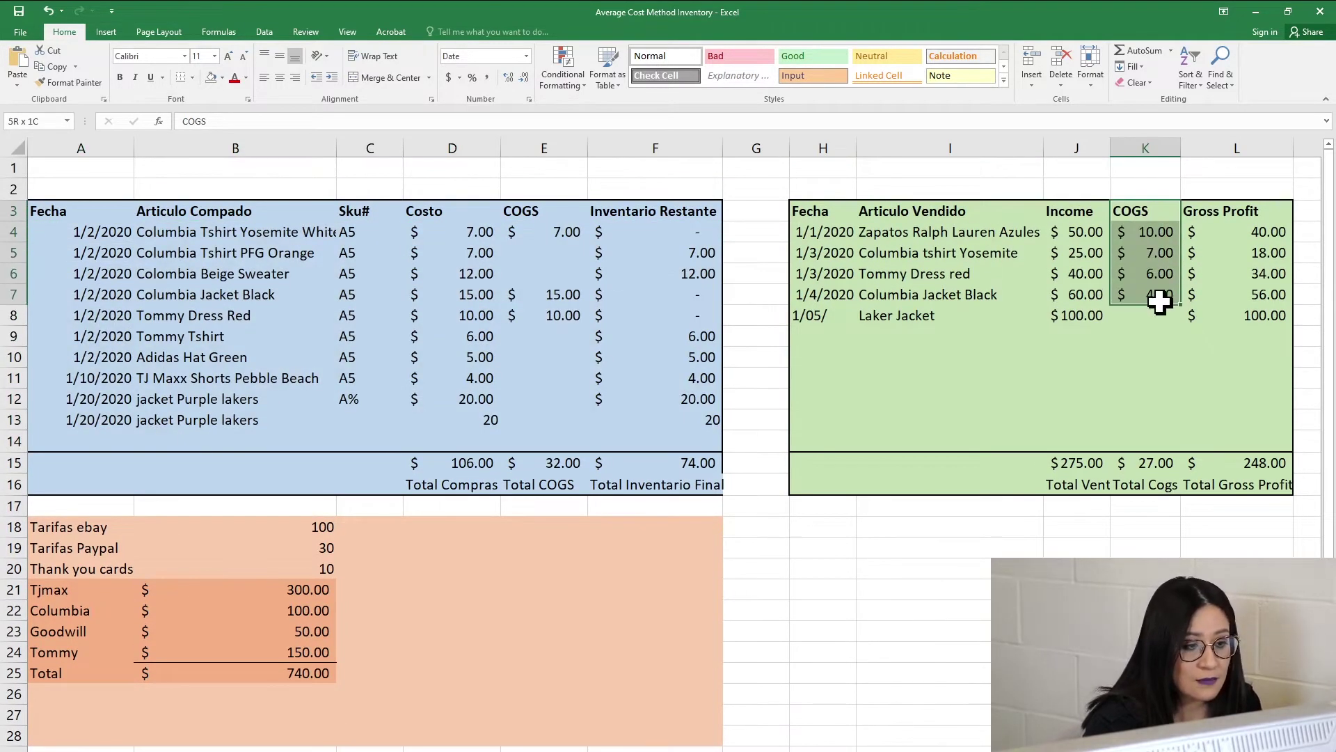
{"action": "left_click", "coordinate": [70, 749]}
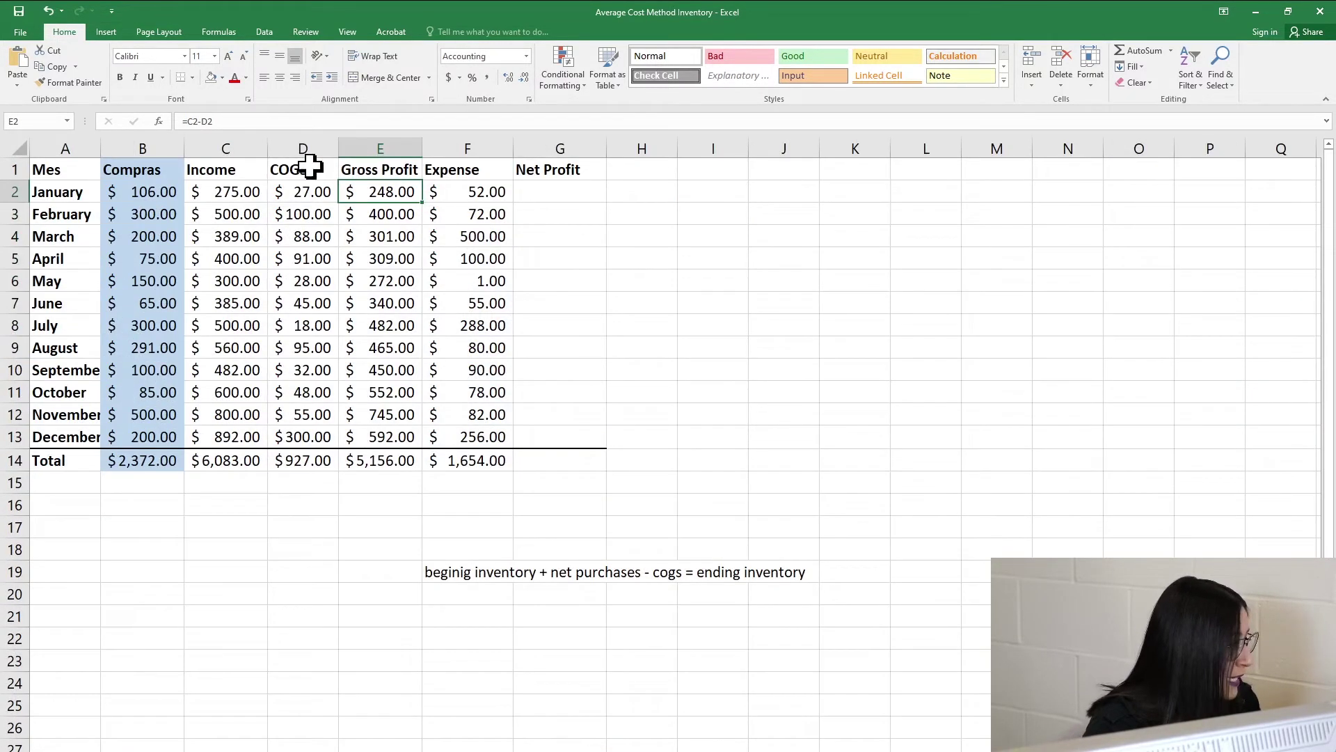
{"action": "left_click_drag", "start_coordinate": [297, 174], "coordinate": [302, 458]}
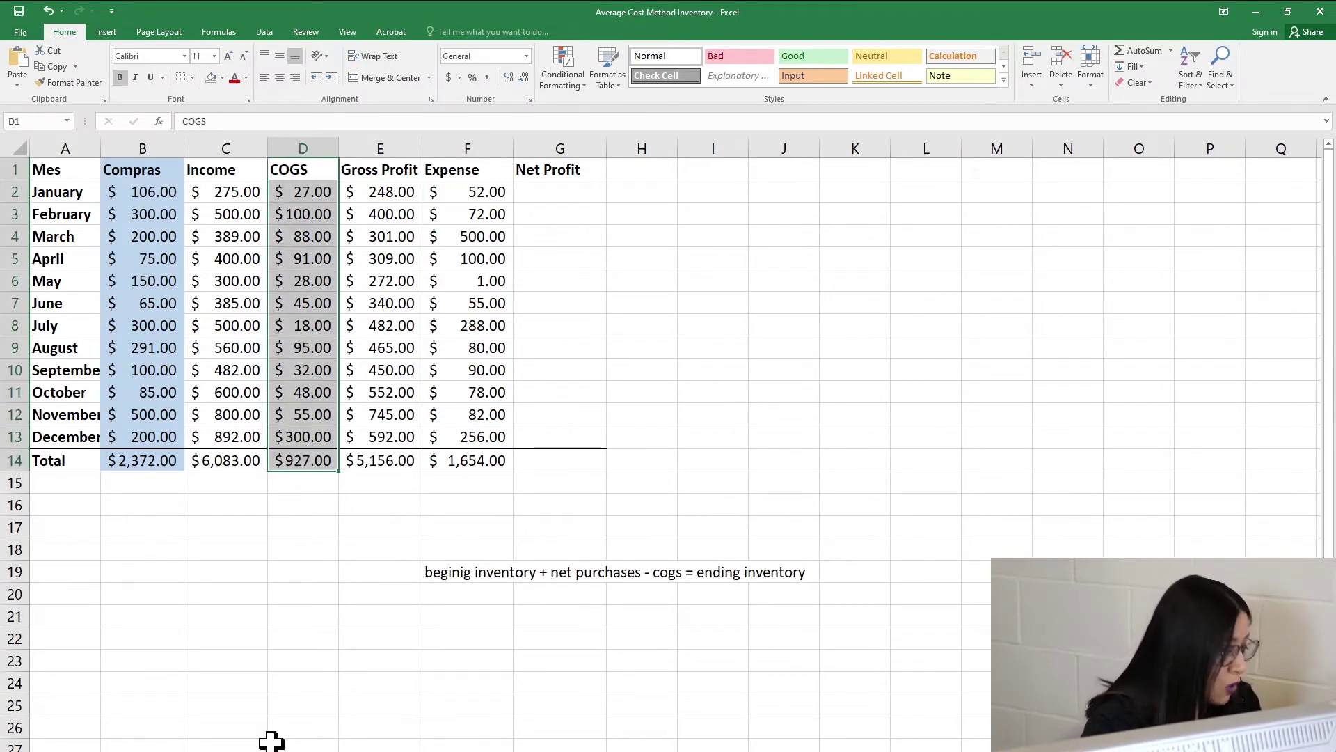
Compare the store rows A21:B25 on the 01-2020 sheet with the eBay, Paypal and thank-you-card expenses in A18:B20.
{"action": "key", "text": "ctrl+Page_Up"}
{"action": "left_click", "coordinate": [118, 592]}
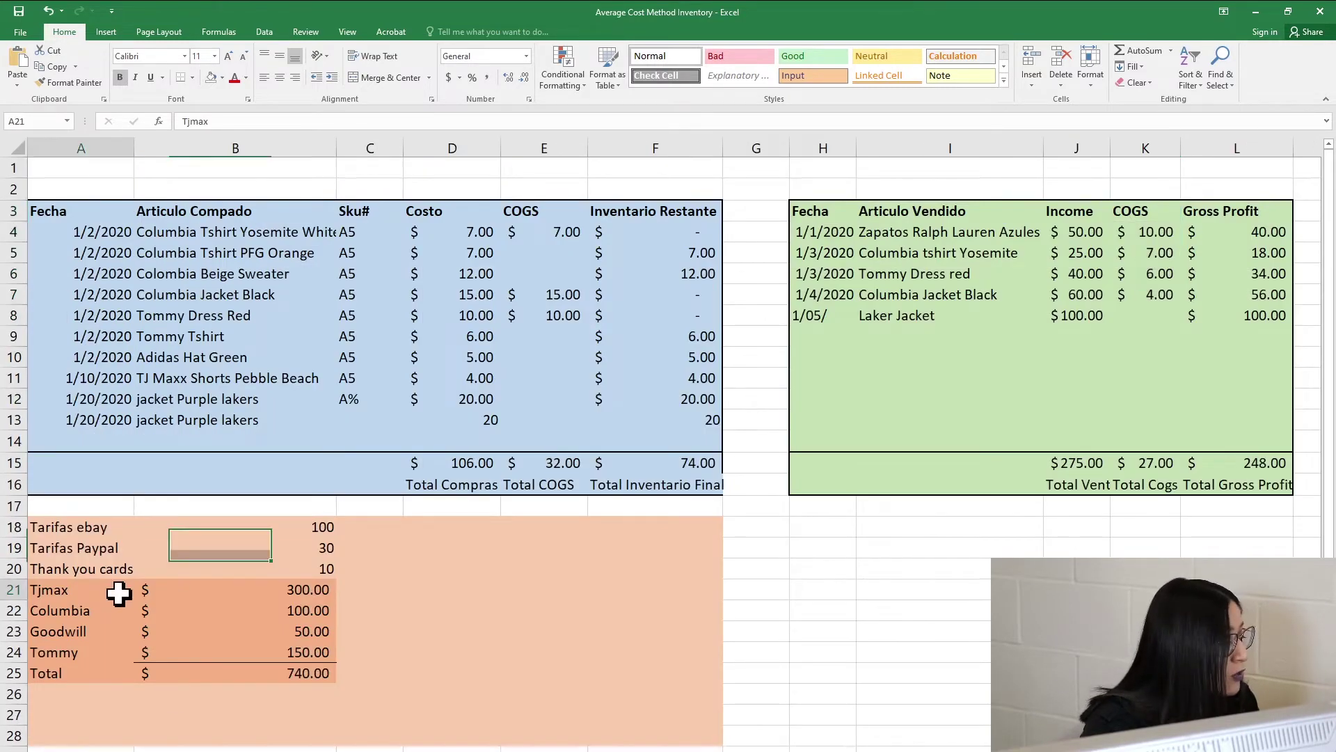
{"action": "left_click_drag", "start_coordinate": [54, 591], "coordinate": [289, 665]}
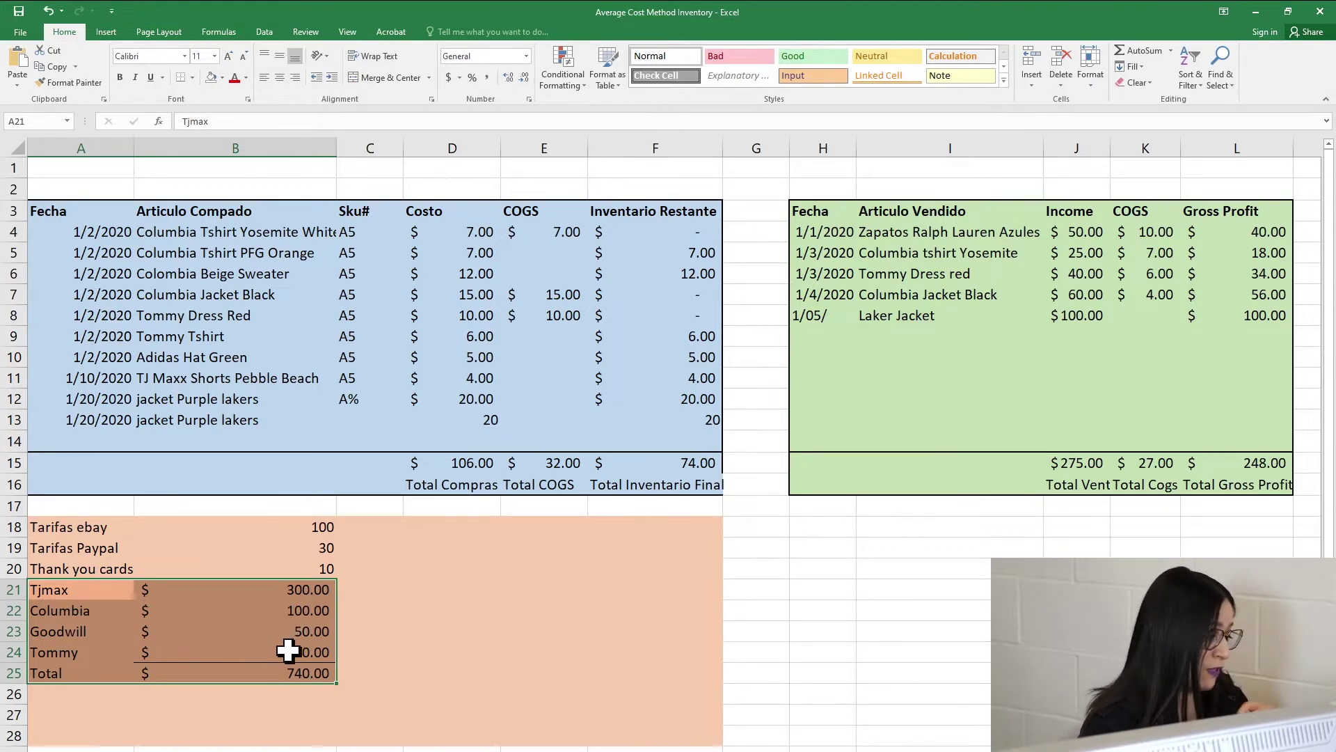
{"action": "left_click", "coordinate": [273, 548]}
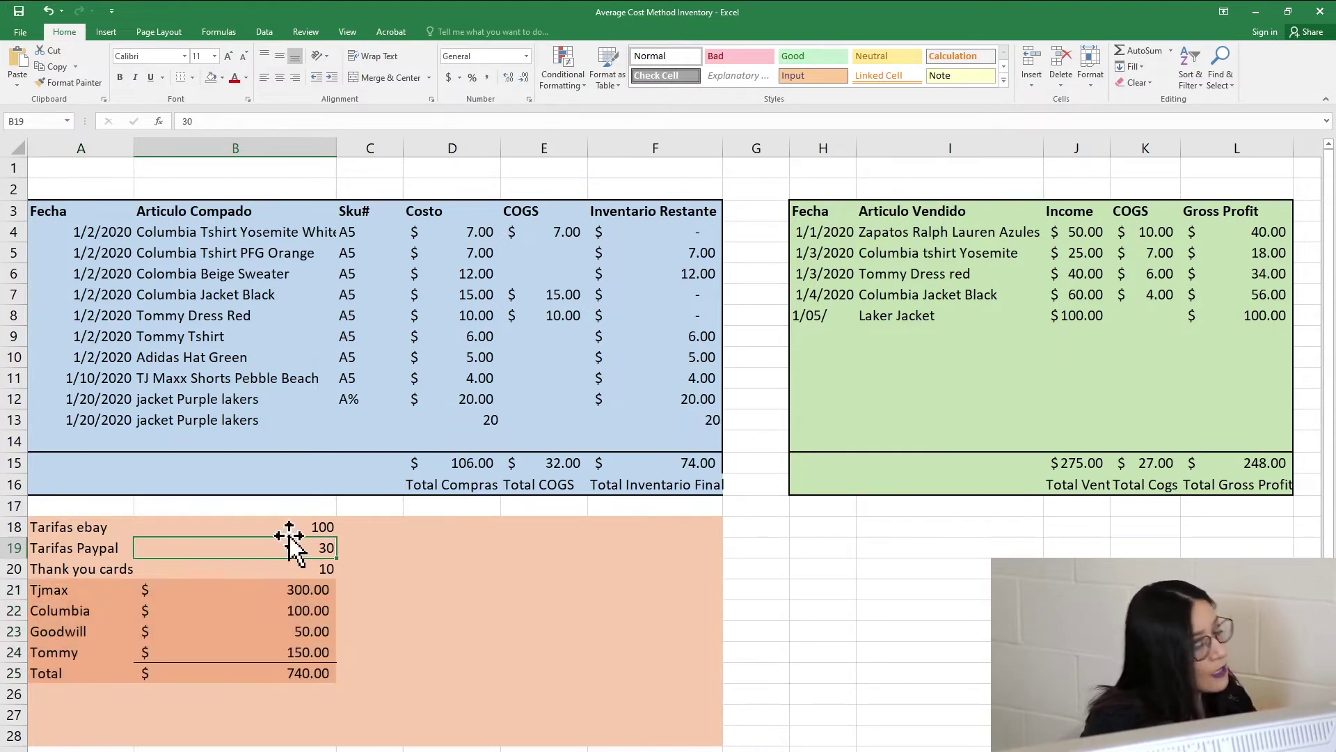
{"action": "left_click_drag", "start_coordinate": [42, 526], "coordinate": [338, 567]}
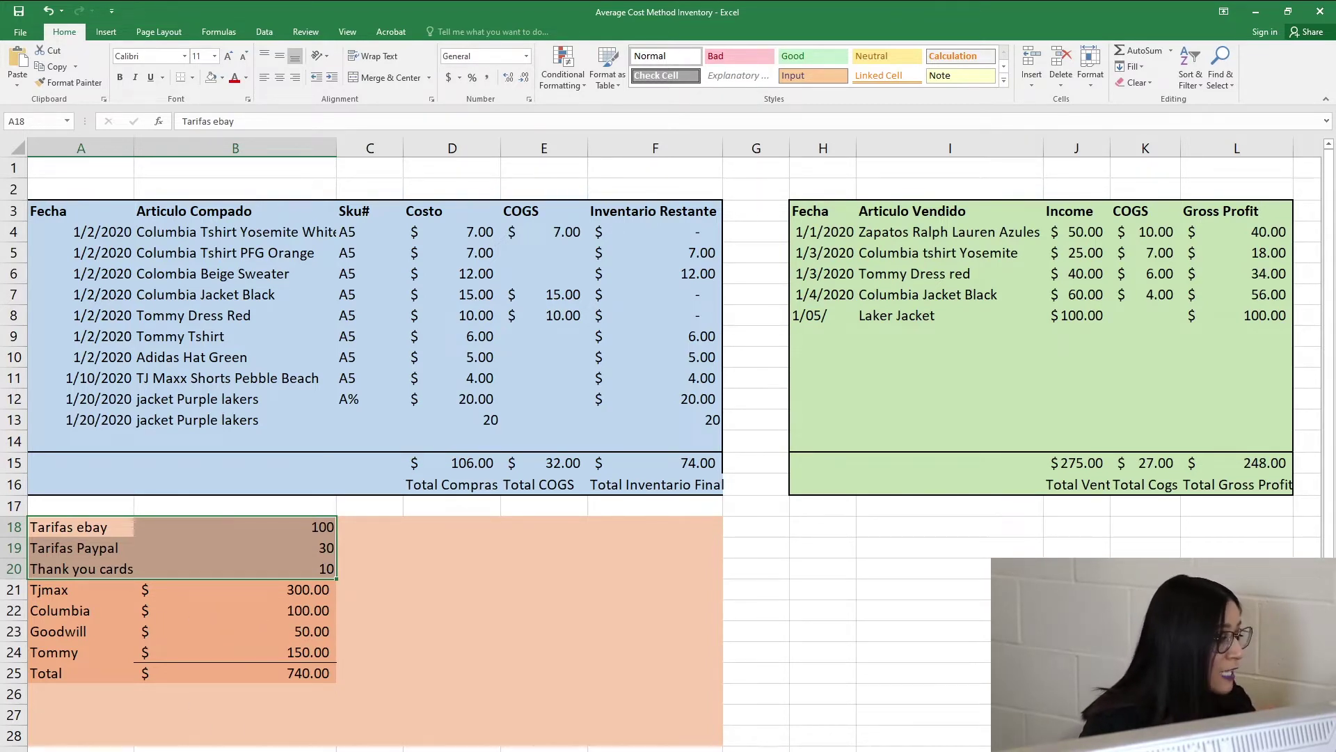
Examine the eBay and Paypal fee rows in A18:B19 on the 01-2020 sheet against the yearly summary.
{"action": "left_click", "coordinate": [306, 748]}
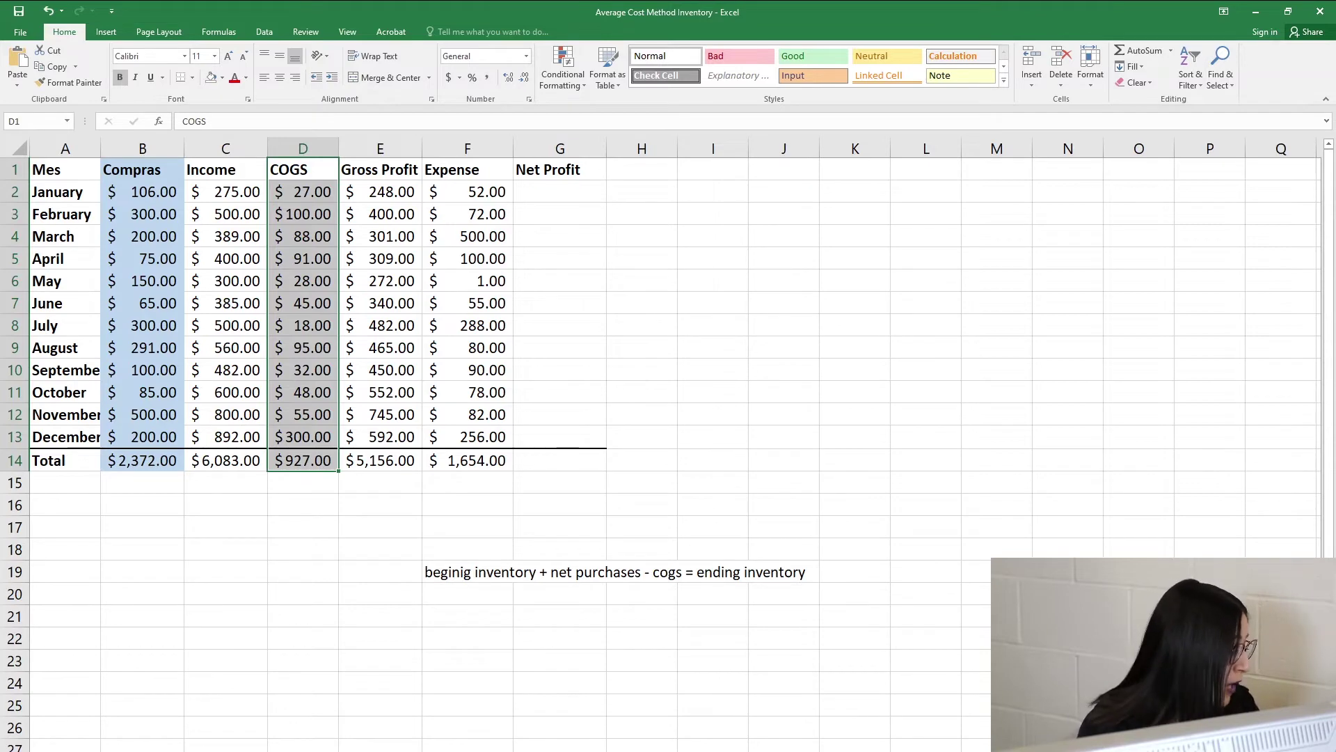
{"action": "left_click", "coordinate": [151, 749]}
{"action": "scroll", "coordinate": [307, 550], "scroll_direction": "down", "scroll_amount": 2}
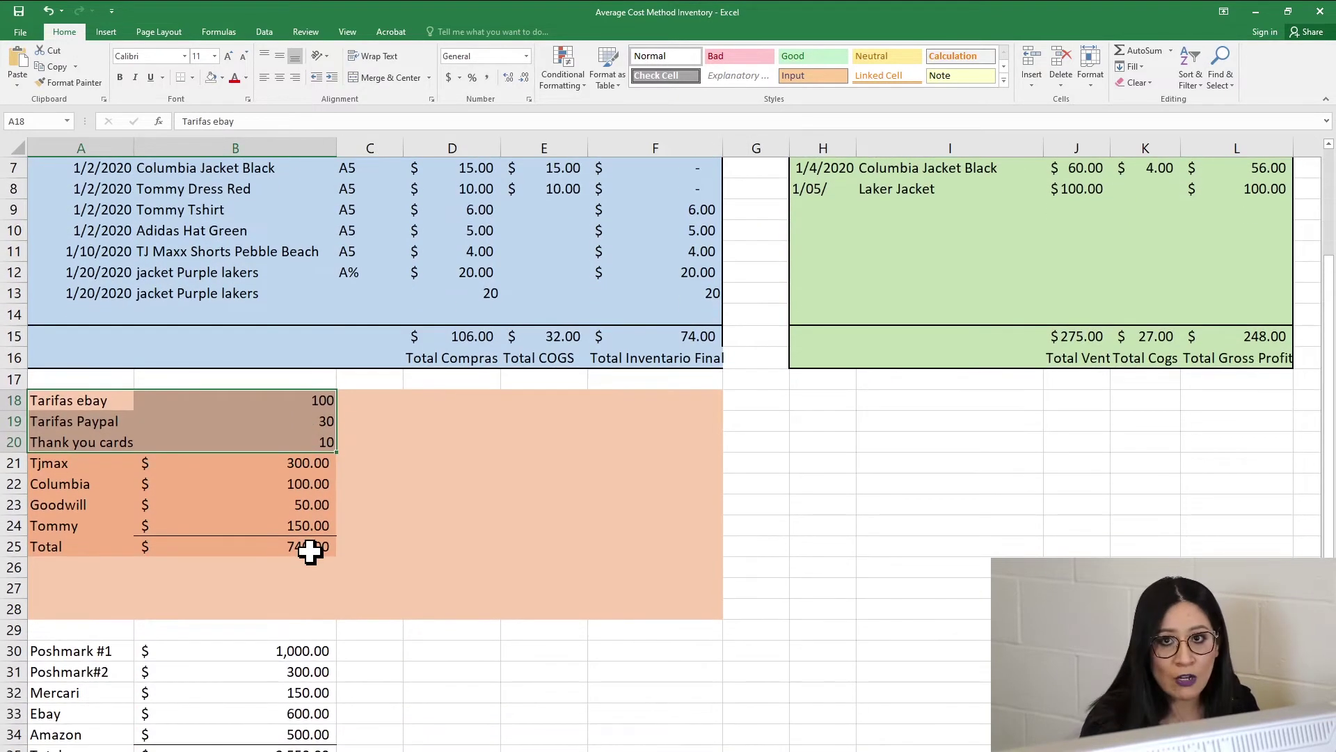
{"action": "left_click", "coordinate": [65, 382]}
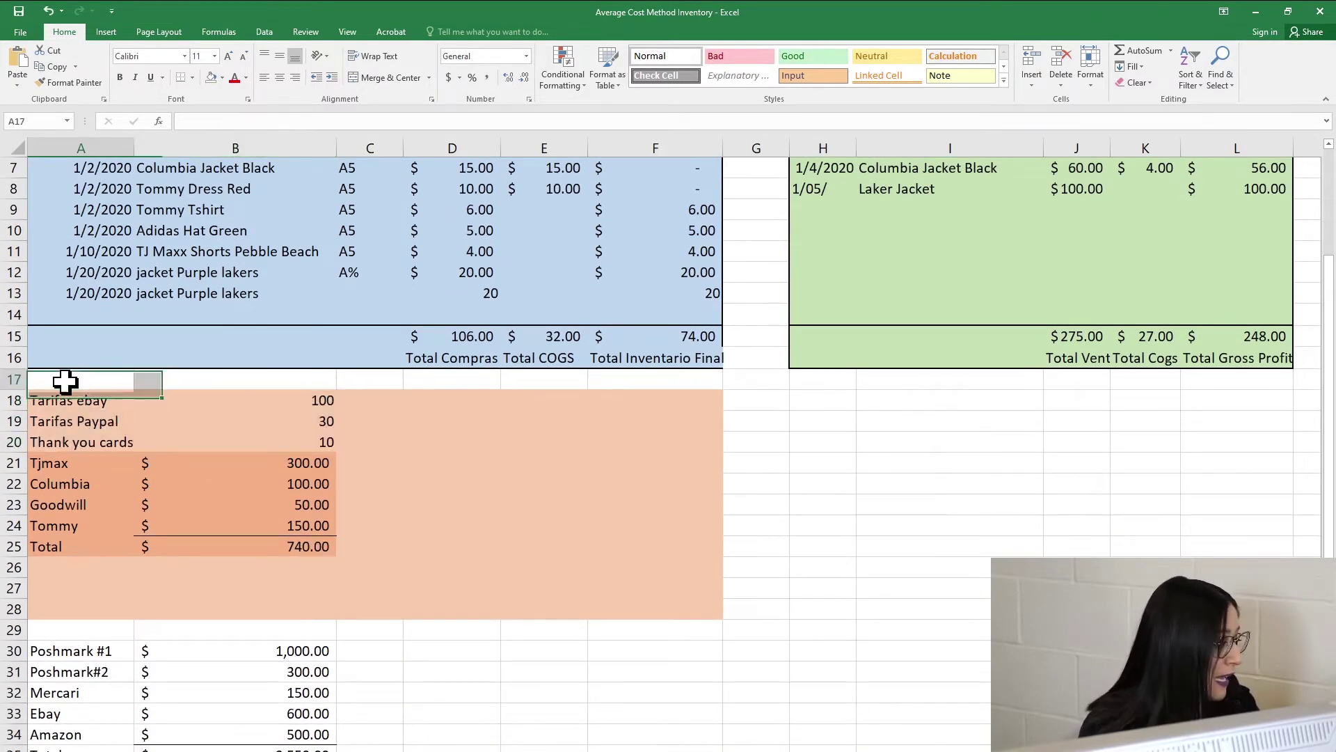
{"action": "left_click", "coordinate": [14, 421]}
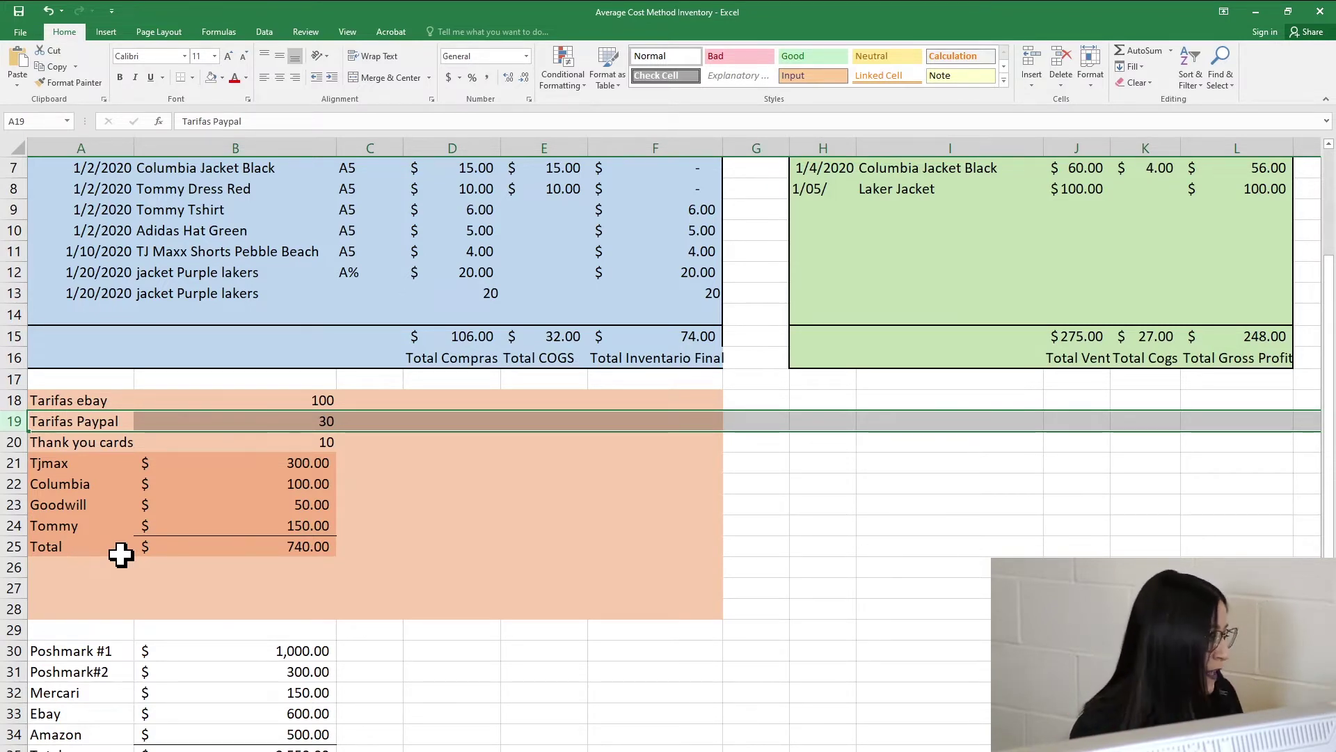
{"action": "left_click", "coordinate": [90, 398]}
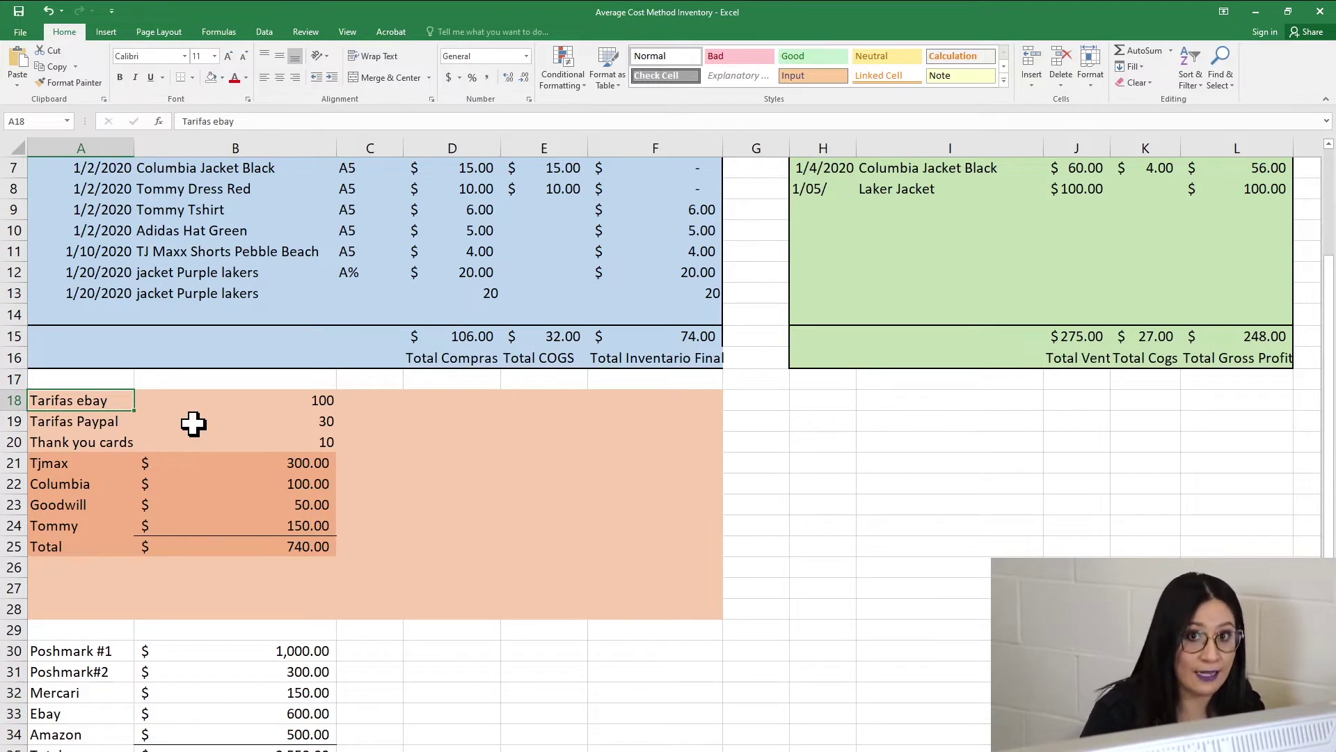
{"action": "left_click", "coordinate": [18, 400]}
{"action": "left_click", "coordinate": [279, 400]}
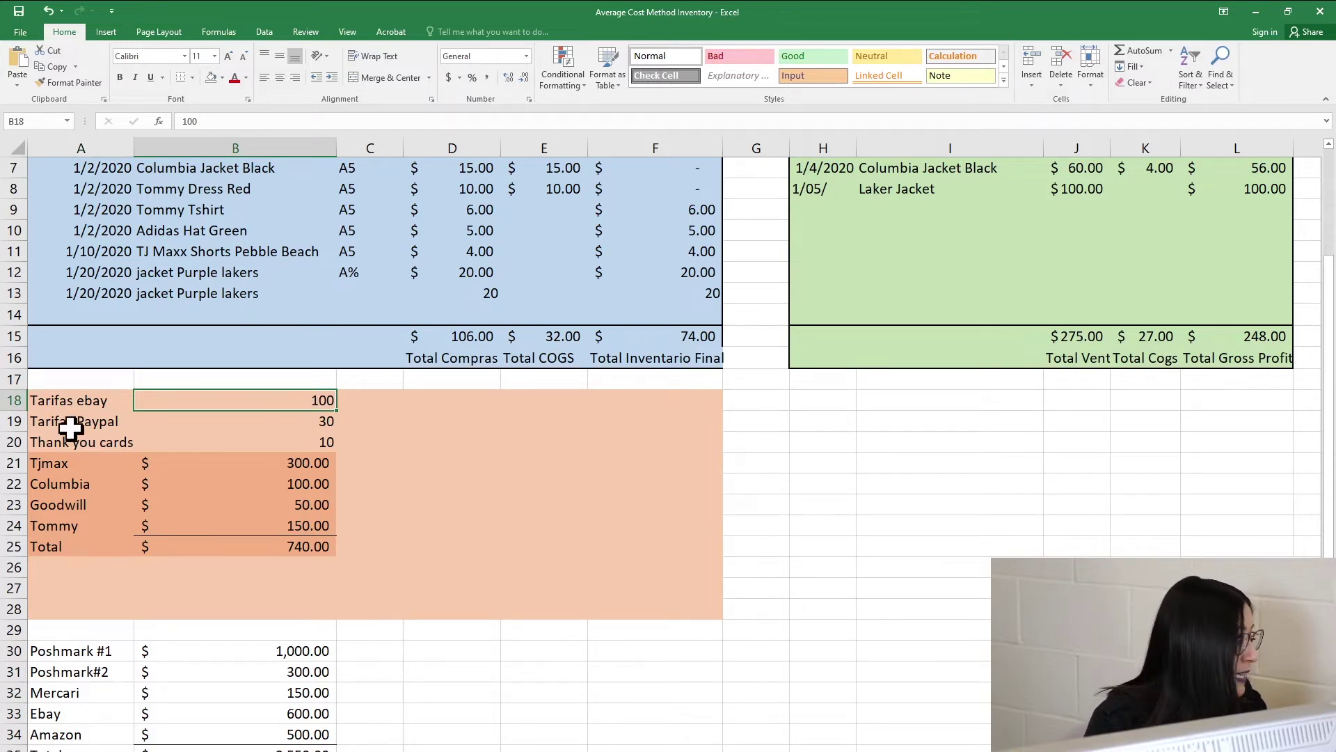
{"action": "left_click", "coordinate": [14, 421]}
{"action": "left_click", "coordinate": [318, 423]}
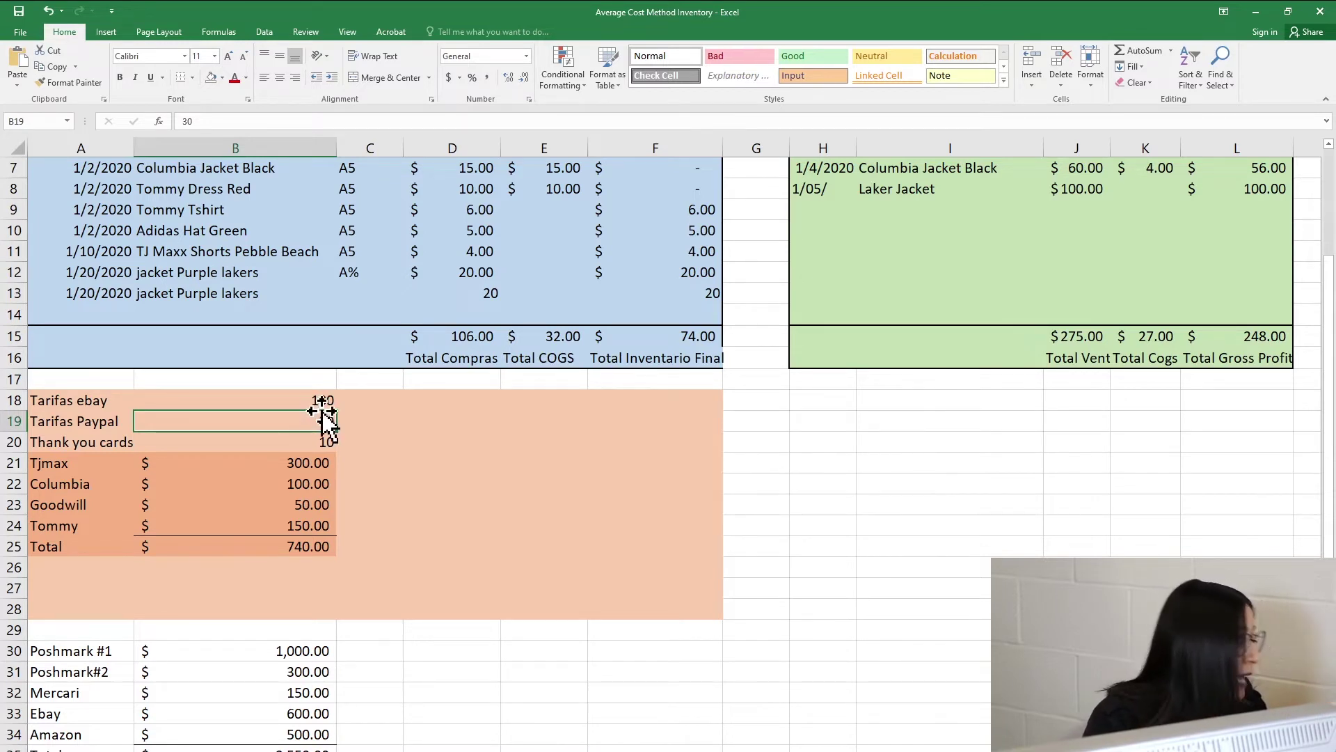
Set January's expense in F2 of the summary to 740.00, taken from the expense total B25 on the 01-2020 sheet.
{"action": "left_click_drag", "start_coordinate": [322, 404], "coordinate": [315, 519]}
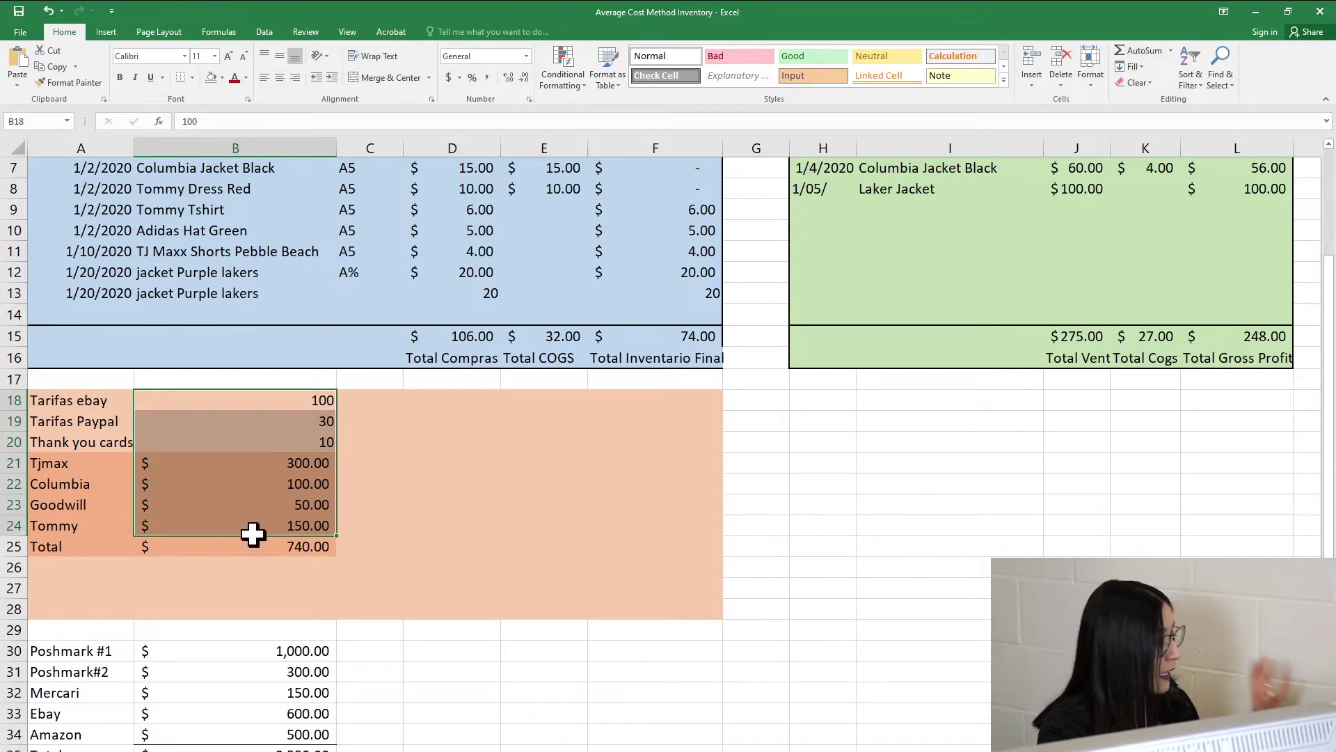
{"action": "left_click", "coordinate": [291, 541]}
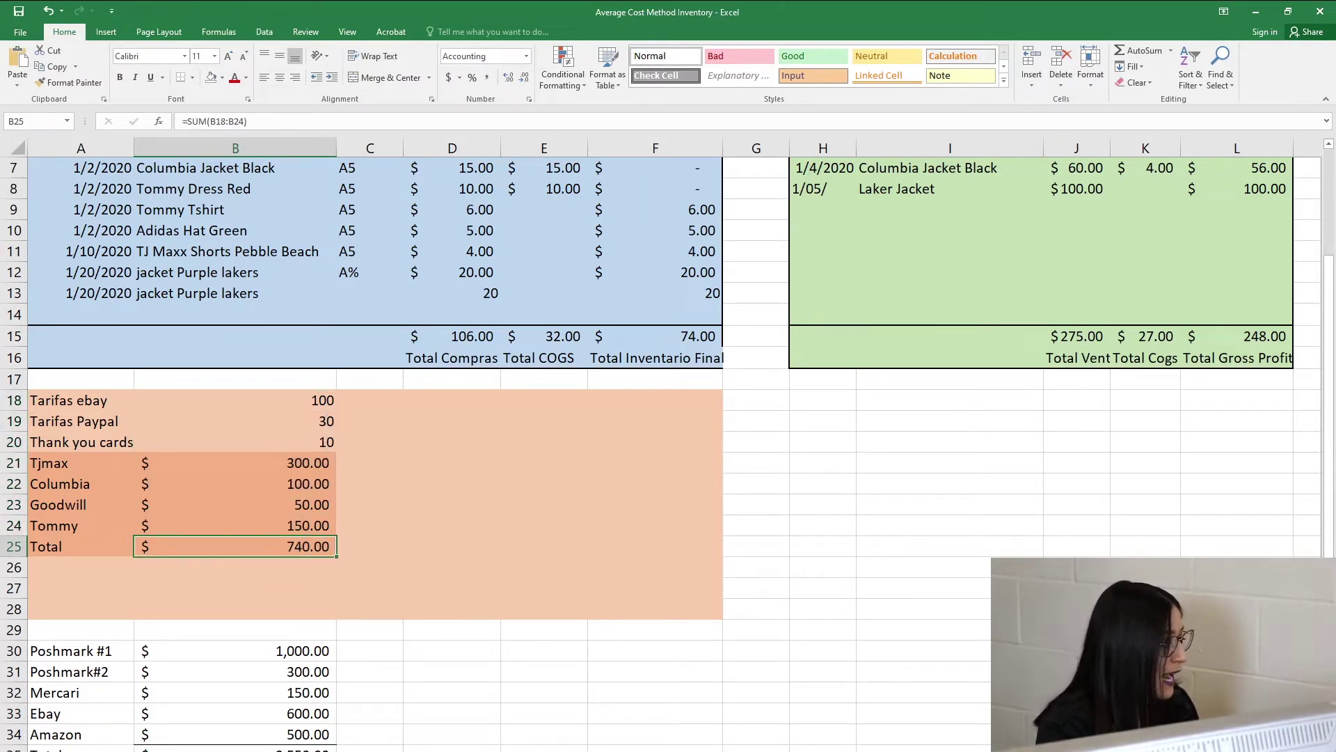
{"action": "scroll", "coordinate": [629, 378], "scroll_direction": "up", "scroll_amount": 2}
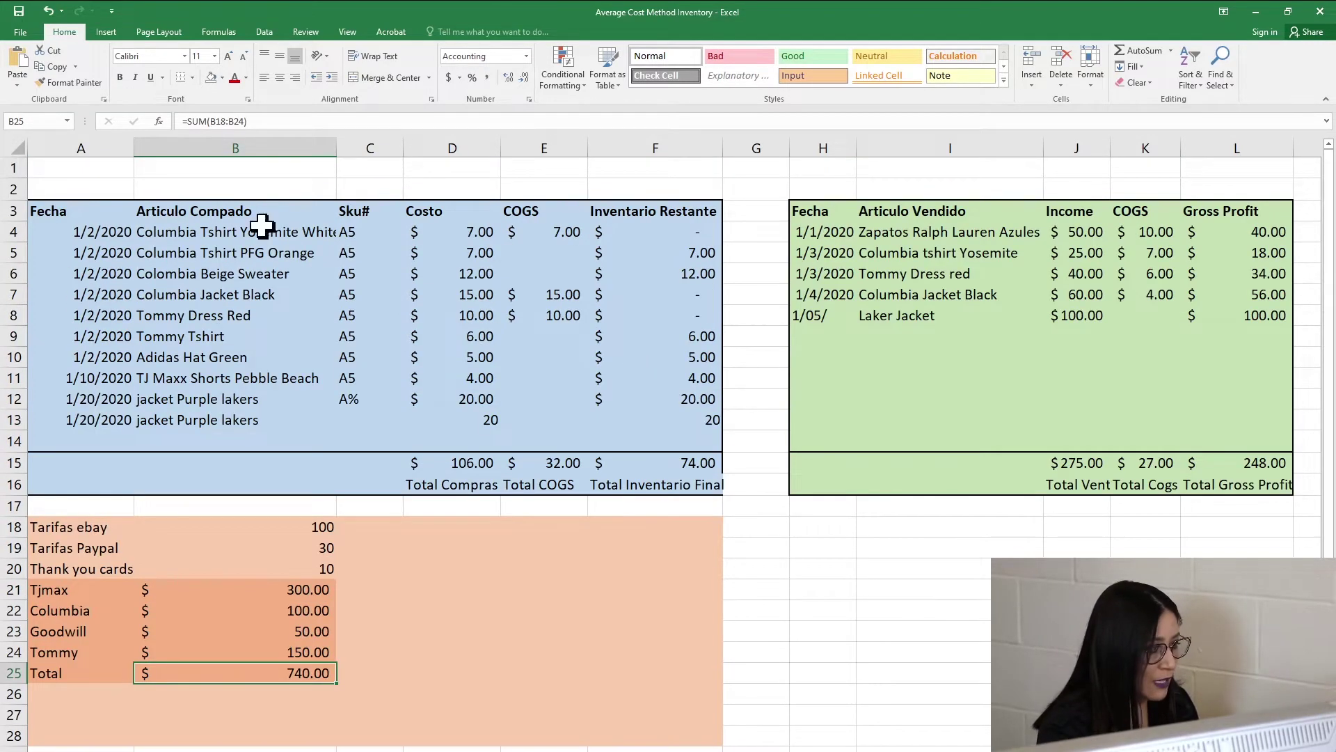
{"action": "key", "text": "ctrl+Page_Down"}
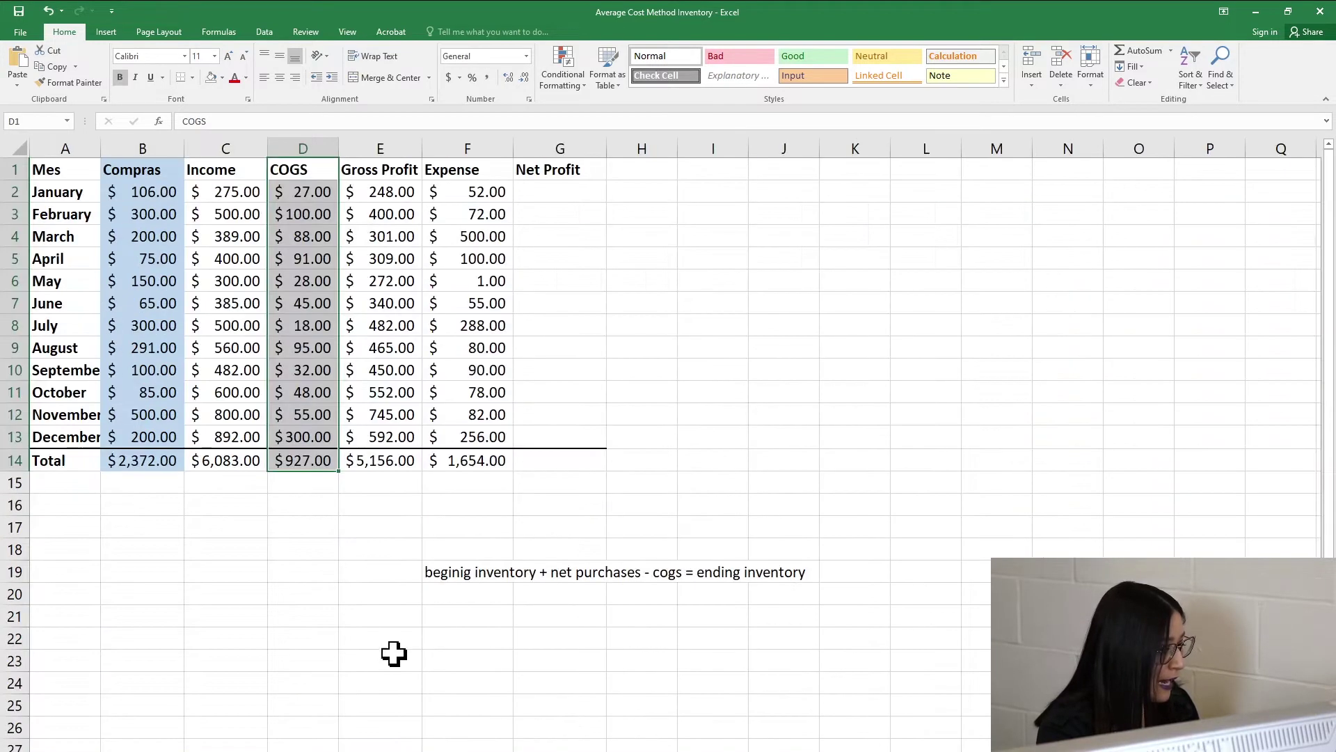
{"action": "left_click", "coordinate": [451, 187]}
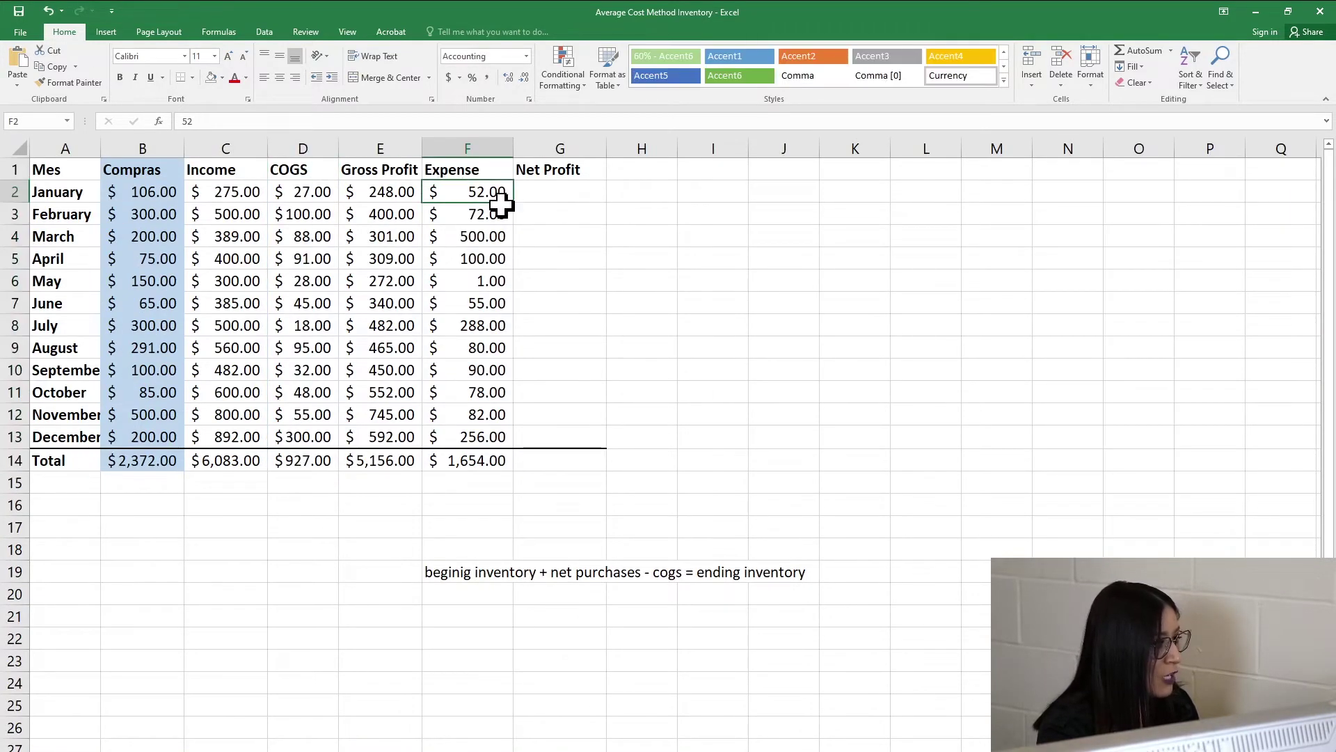
{"action": "key", "text": "ctrl+Page_Up"}
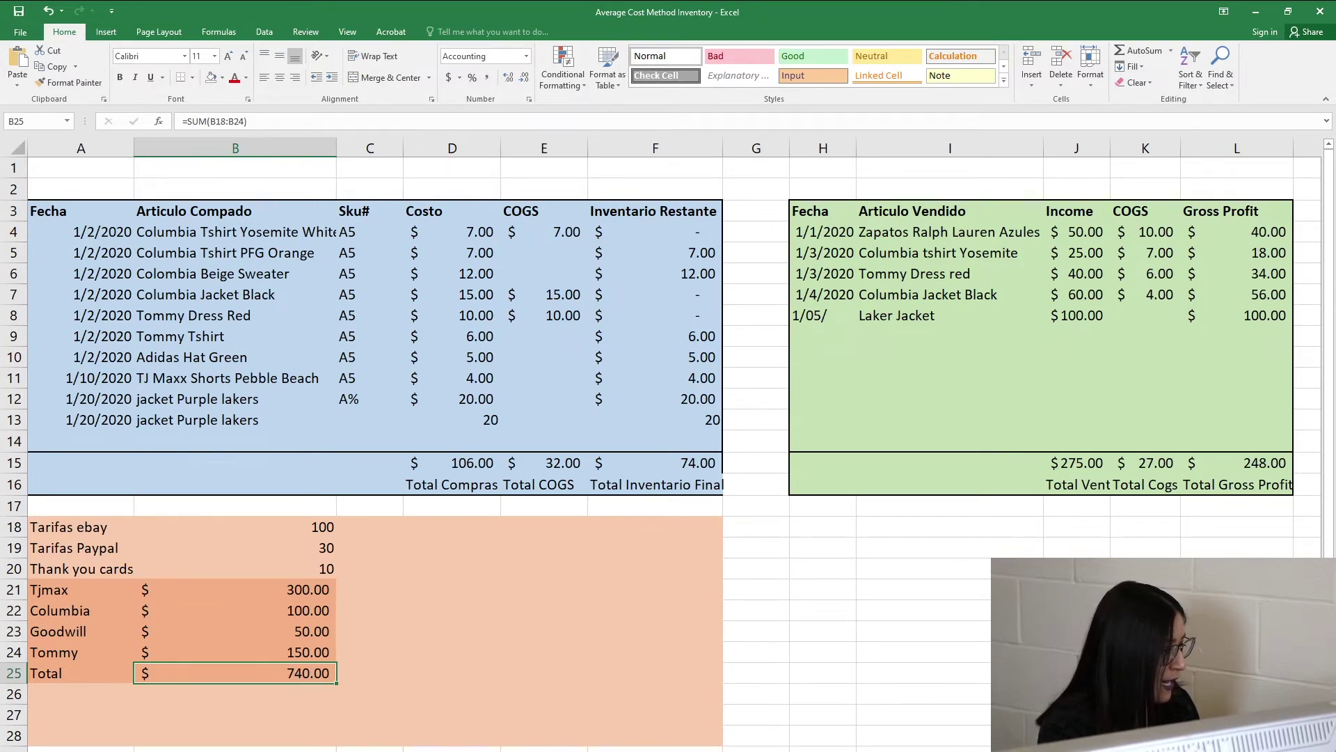
{"action": "key", "text": "ctrl+Page_Down"}
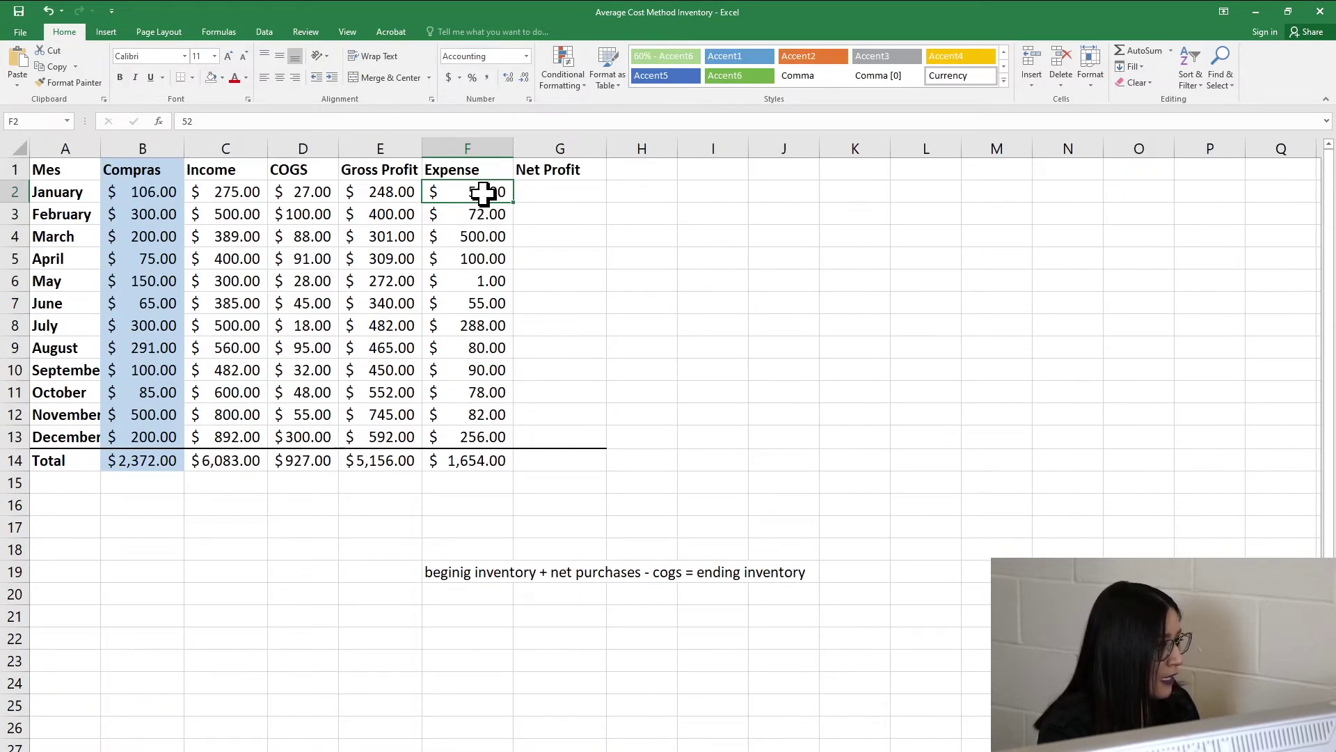
{"action": "type", "text": "740.00"}
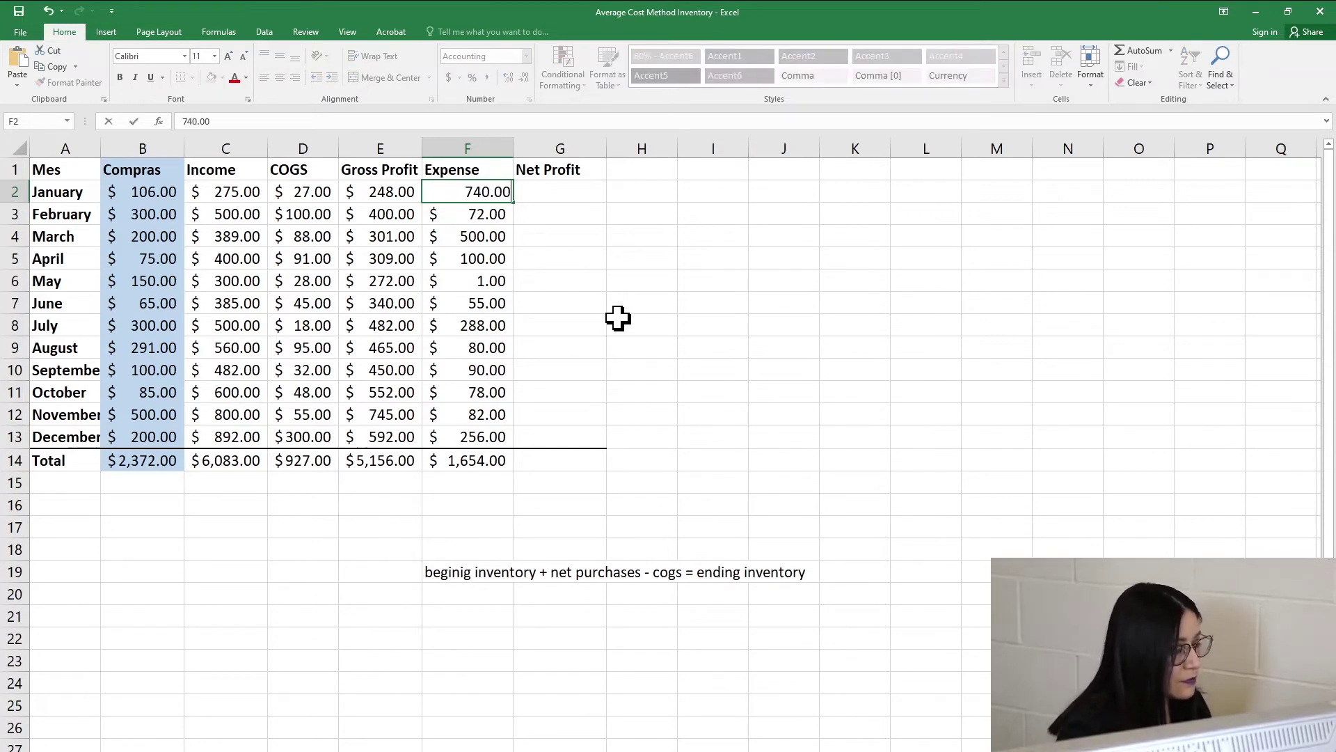
{"action": "left_click", "coordinate": [568, 307]}
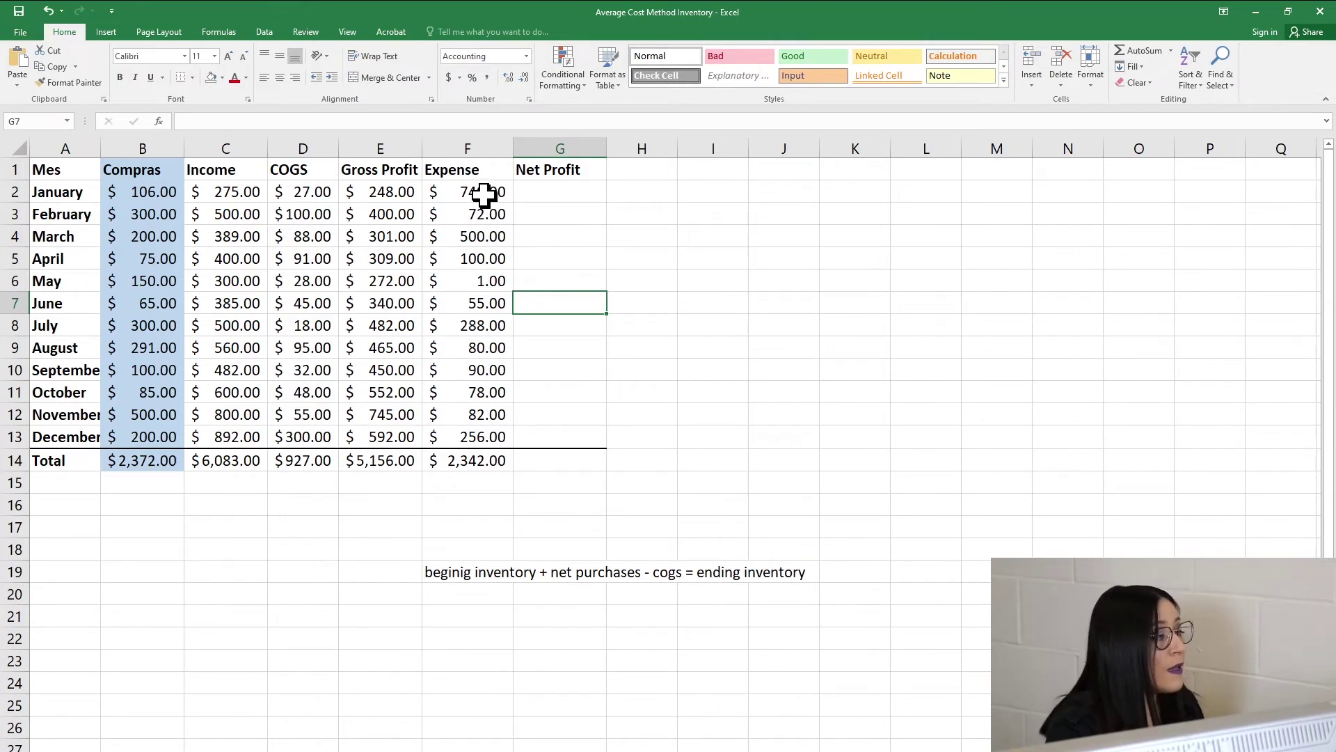
Compare the summary's COGS and Expense columns and review January's figures from Compras through Net Profit.
{"action": "left_click", "coordinate": [305, 142]}
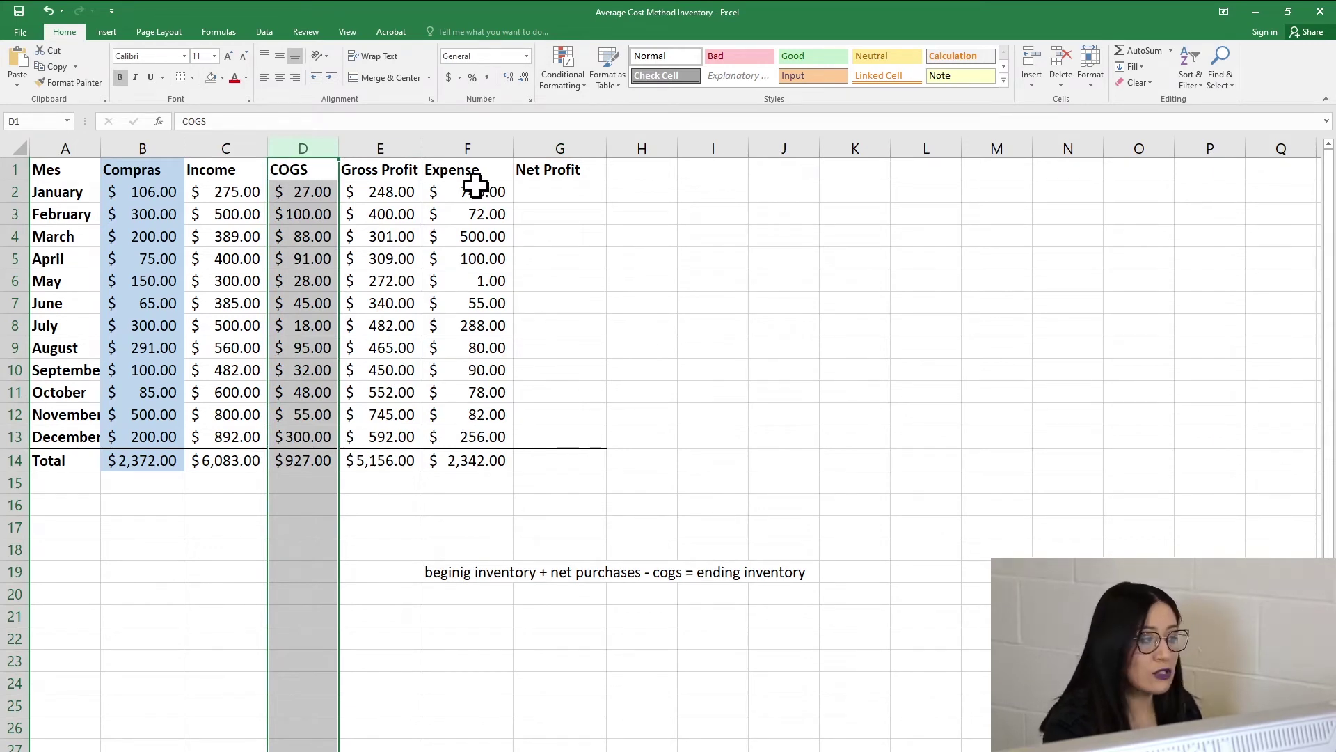
{"action": "left_click", "coordinate": [479, 146]}
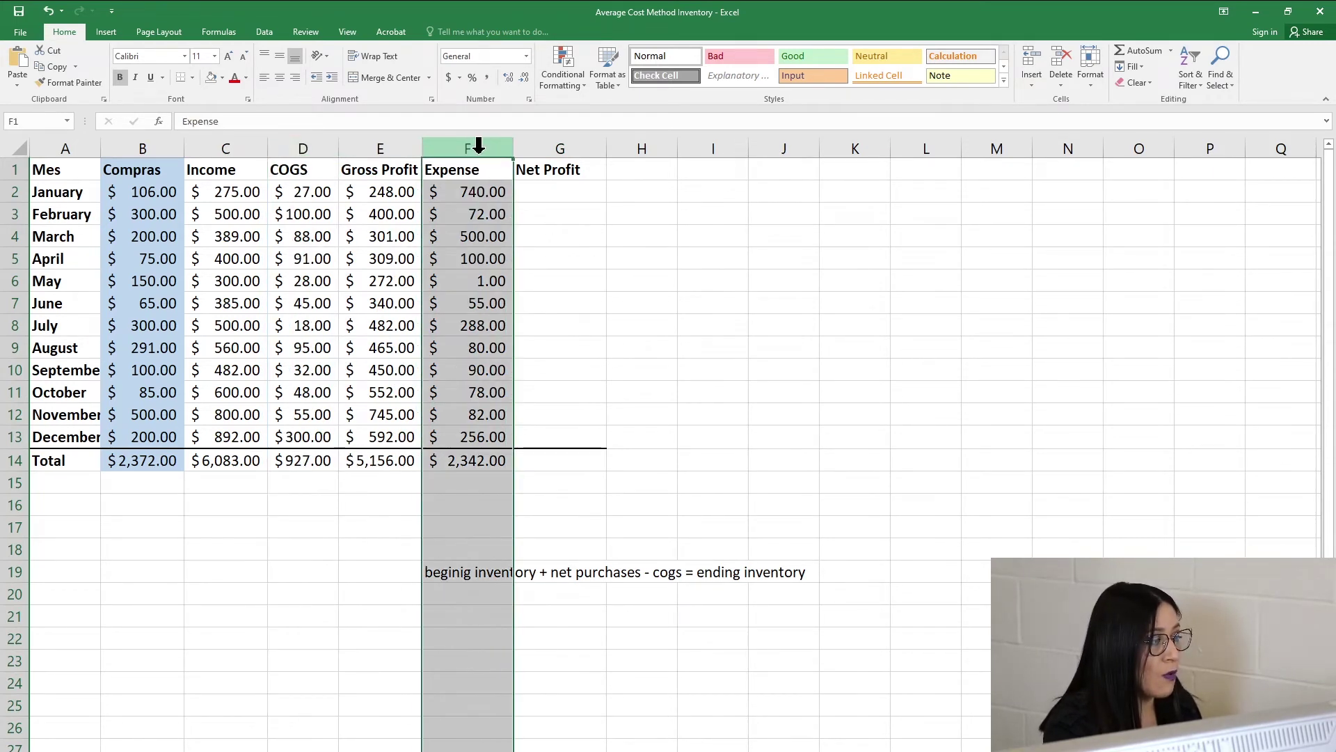
{"action": "left_click", "coordinate": [303, 167]}
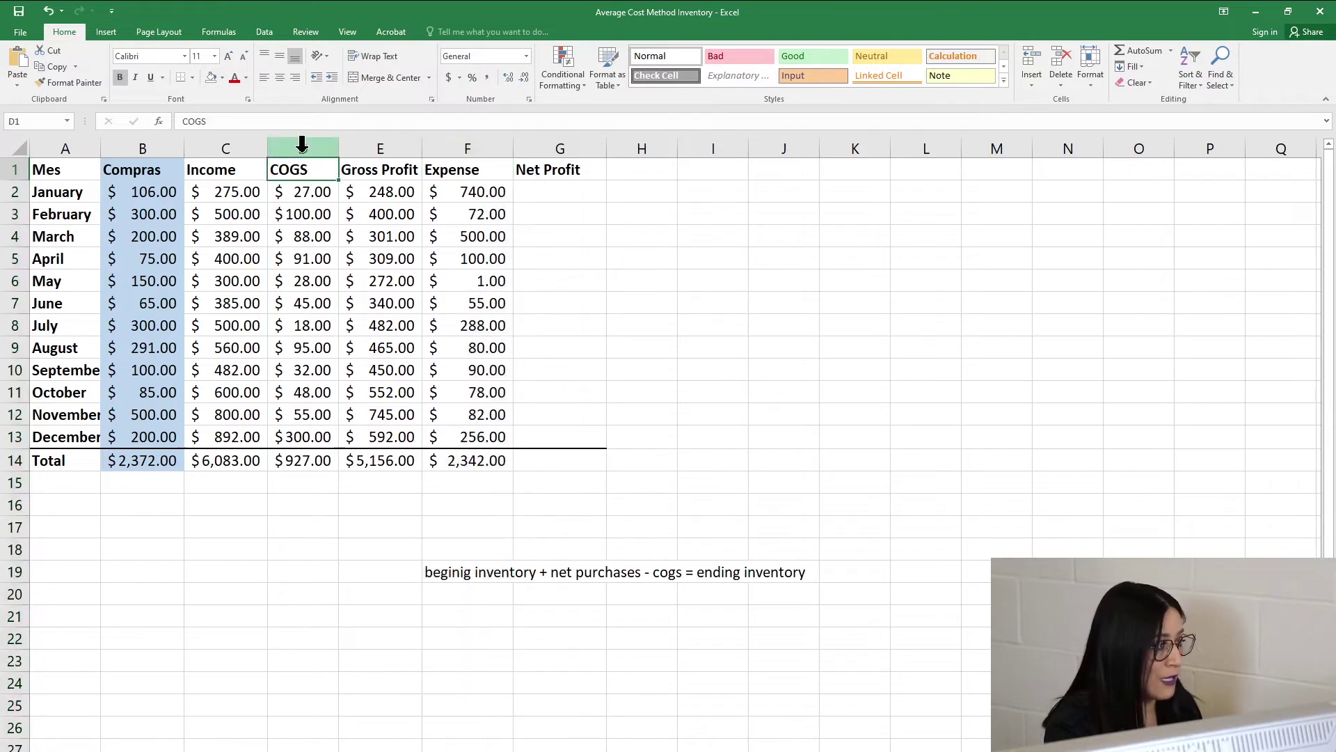
{"action": "left_click", "coordinate": [536, 189]}
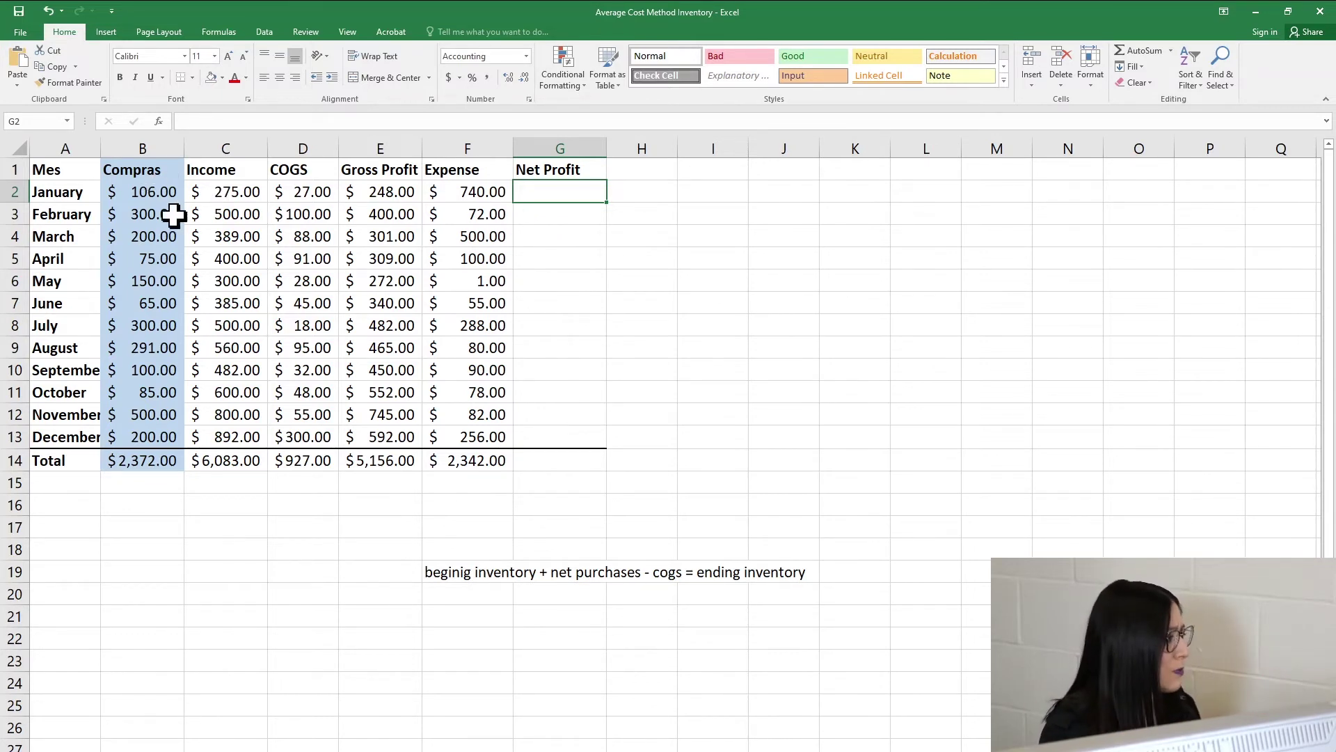
{"action": "left_click_drag", "start_coordinate": [104, 191], "coordinate": [540, 196]}
{"action": "left_click", "coordinate": [540, 195]}
{"action": "left_click", "coordinate": [553, 171]}
Calculate January's net profit in G2 as gross profit minus expense with the formula =E2-F2.
{"action": "left_click", "coordinate": [558, 191]}
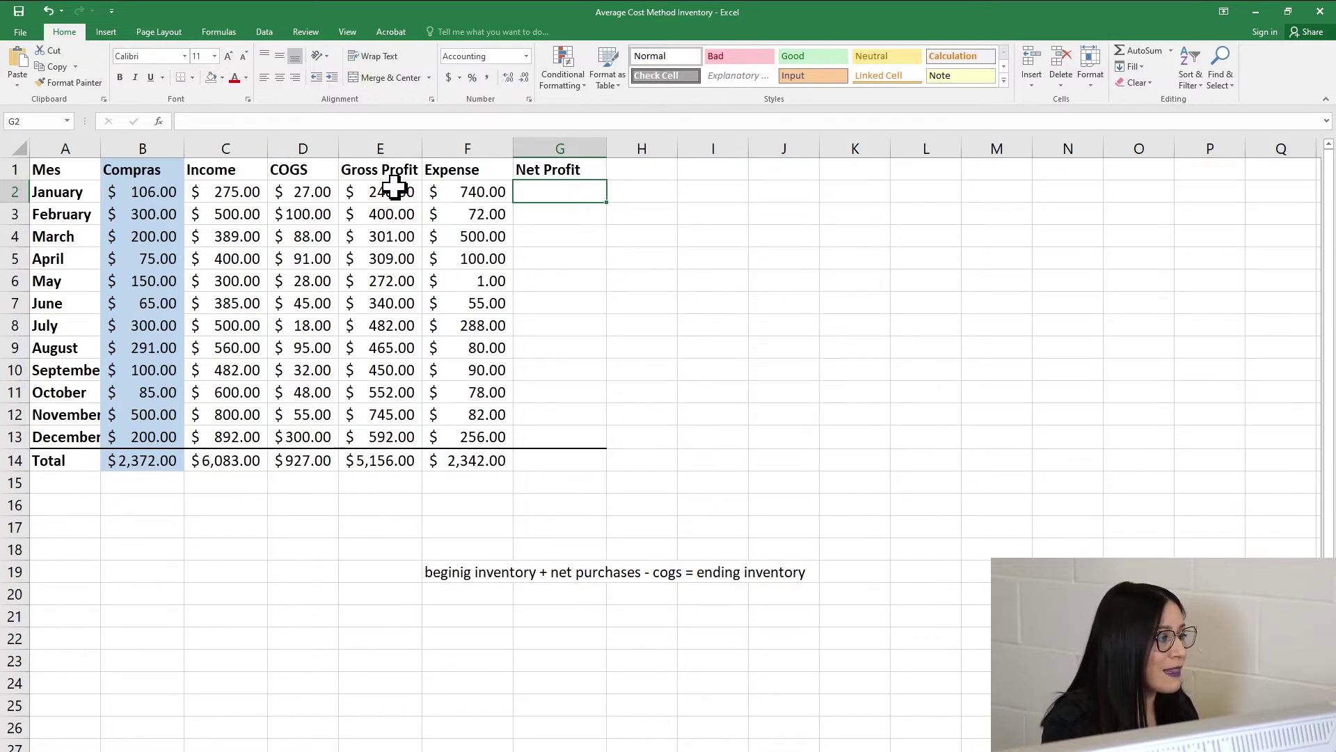
{"action": "type", "text": "="}
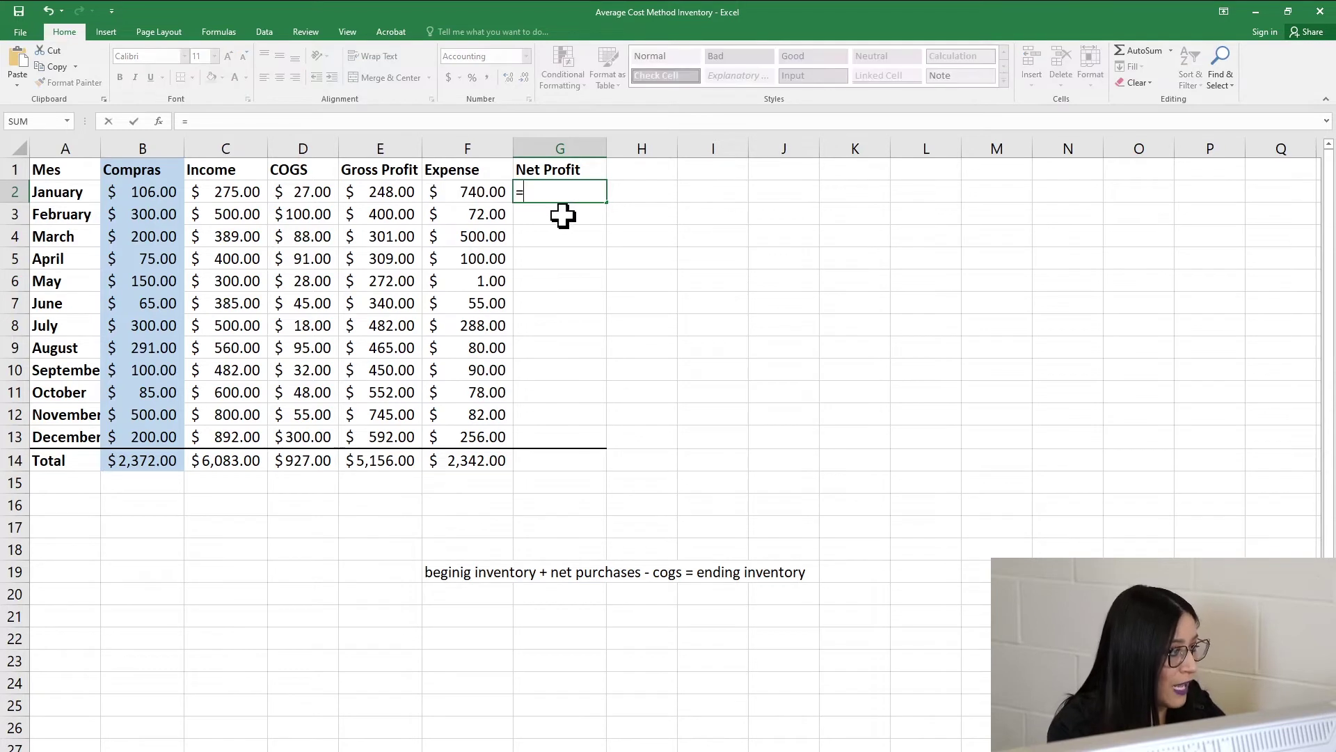
{"action": "left_click", "coordinate": [397, 193]}
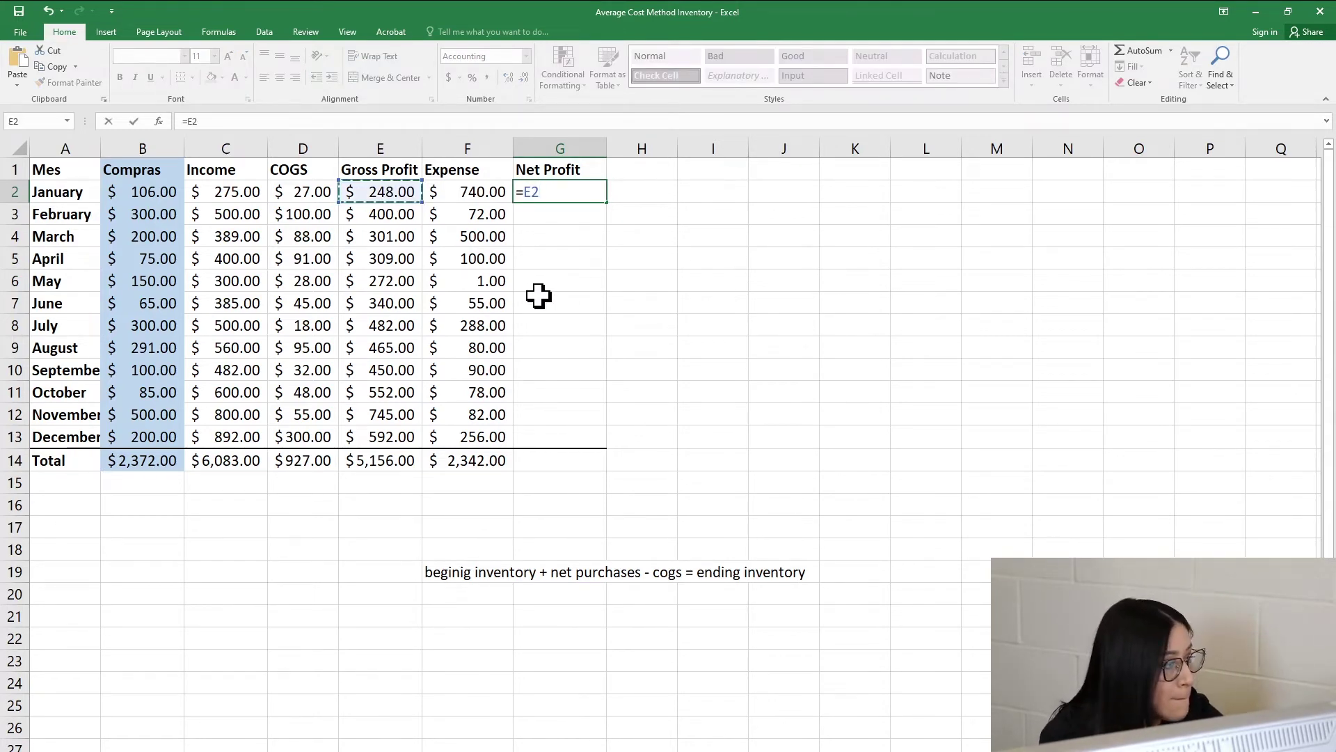
{"action": "type", "text": "-"}
{"action": "left_click", "coordinate": [478, 193]}
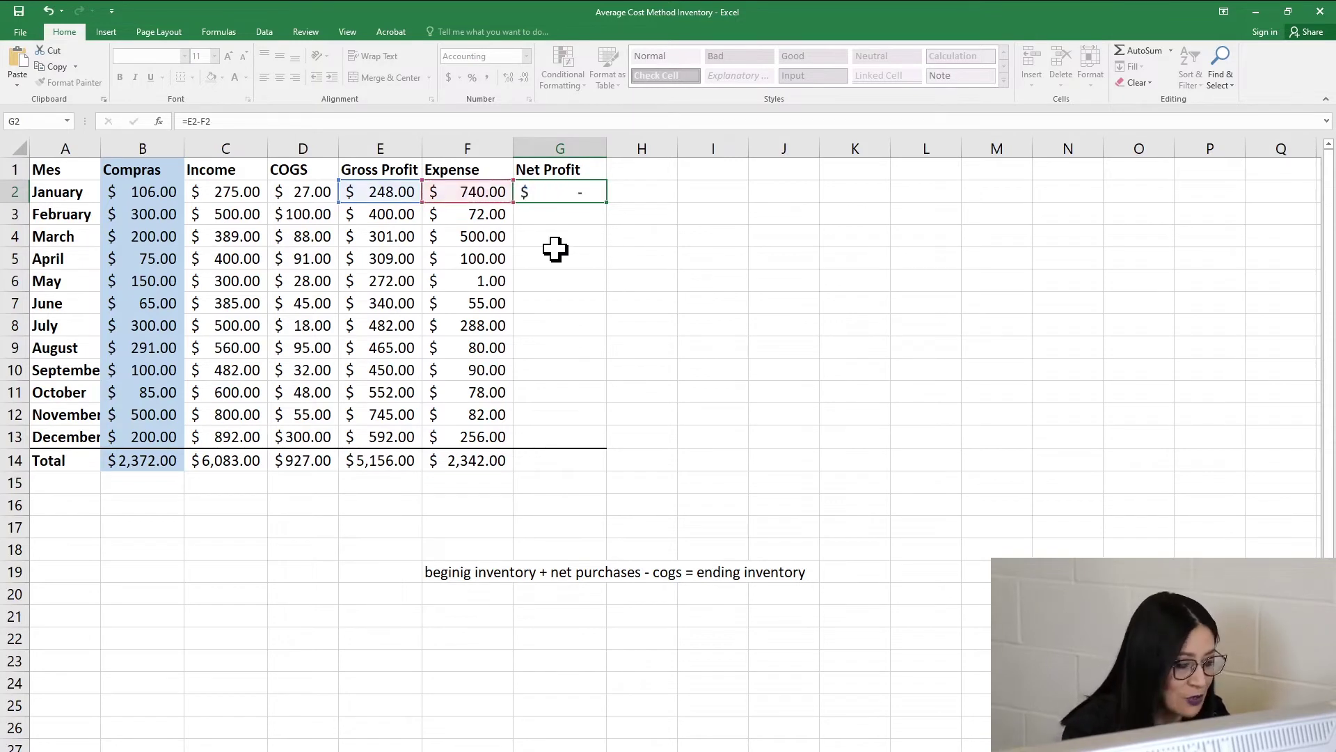
{"action": "key", "text": "Return"}
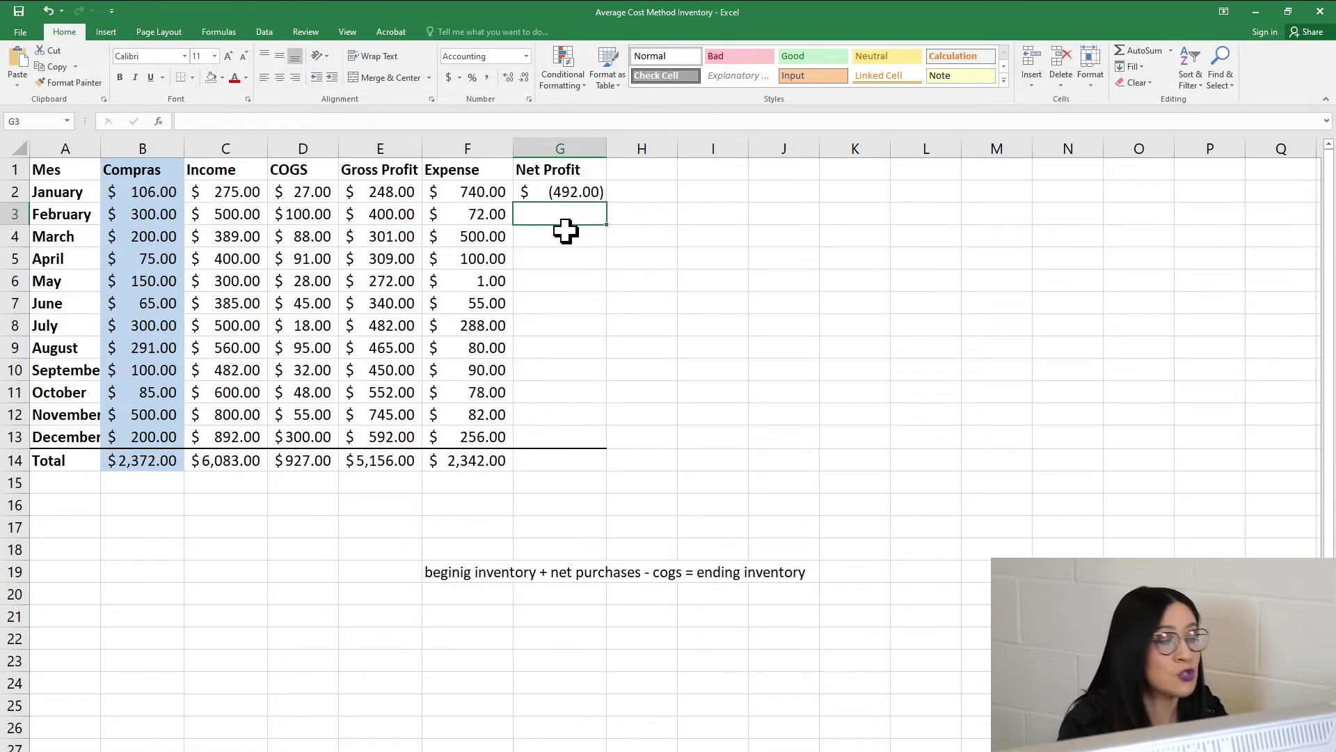
{"action": "left_click", "coordinate": [592, 192]}
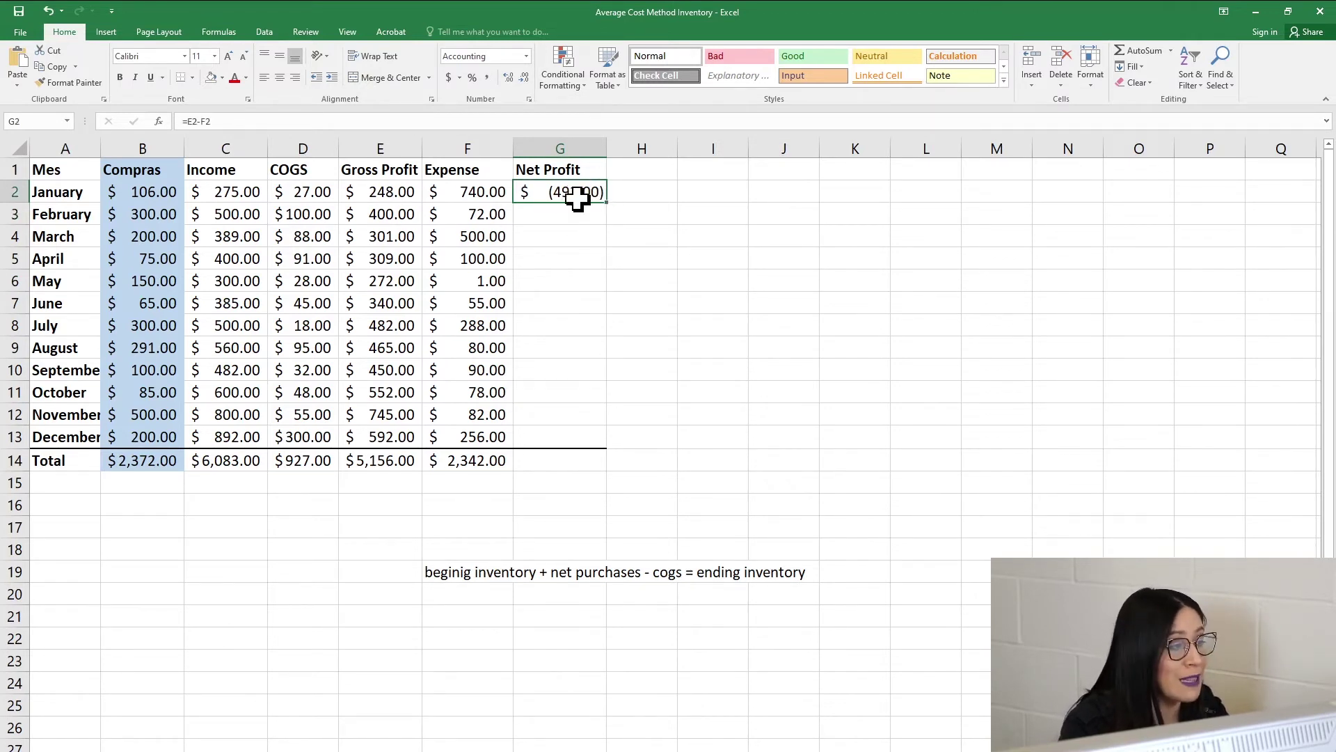
Delete the entire Compras column B from the yearly summary.
{"action": "left_click", "coordinate": [142, 146]}
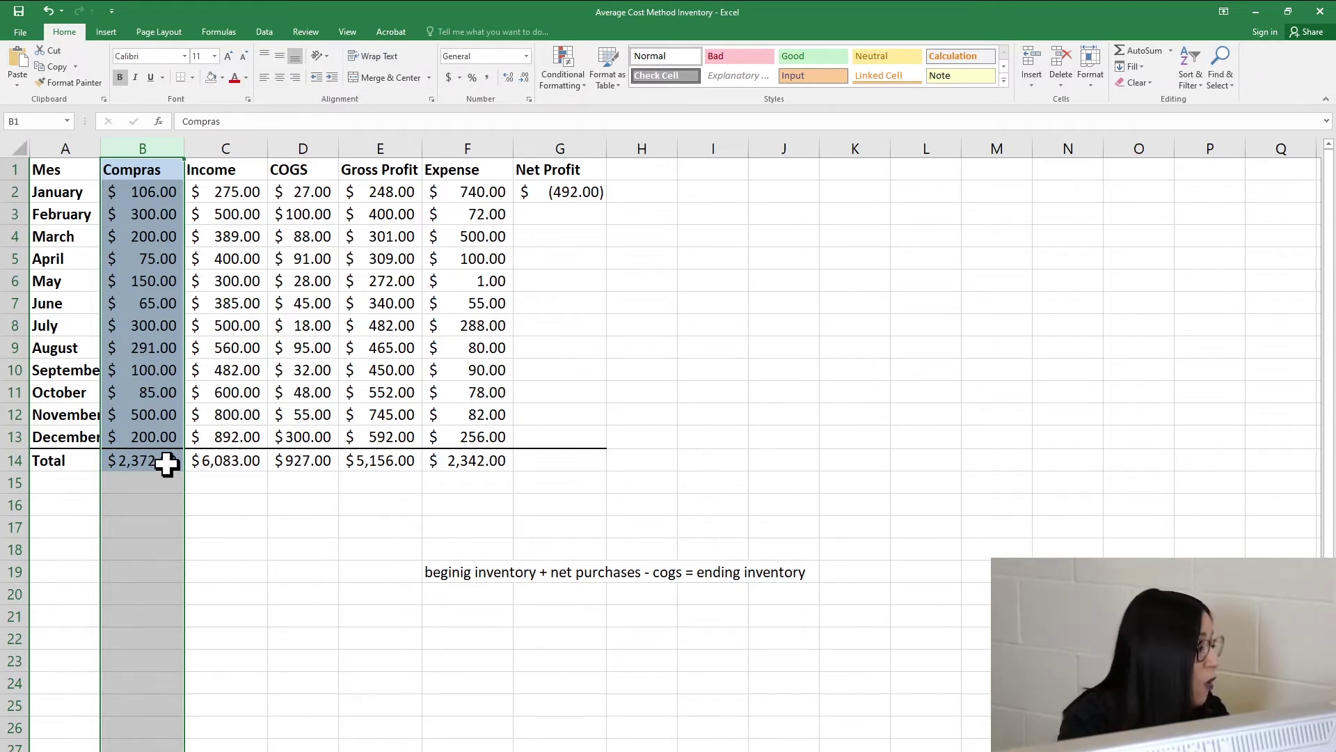
{"action": "left_click", "coordinate": [143, 185]}
{"action": "key", "text": "ctrl+shift+Down"}
{"action": "left_click", "coordinate": [144, 169]}
{"action": "key", "text": "ctrl+space"}
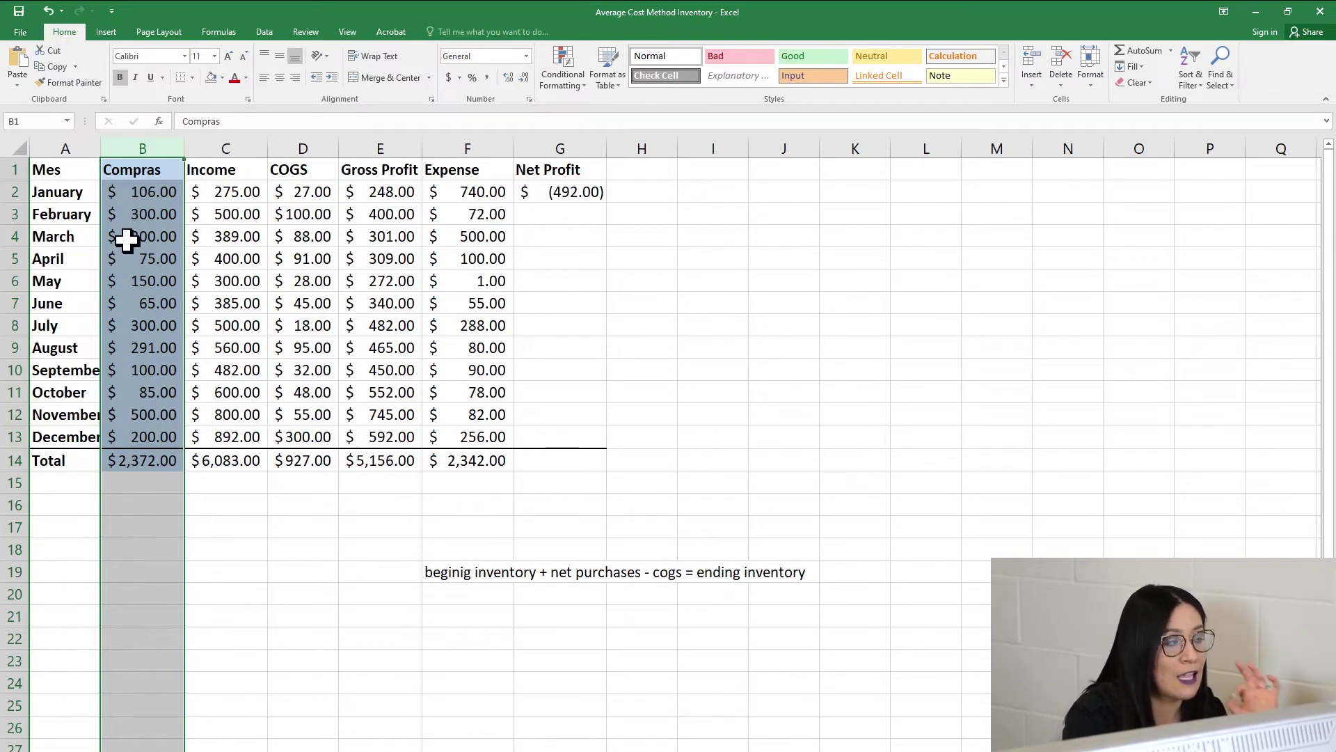
{"action": "left_click", "coordinate": [155, 150]}
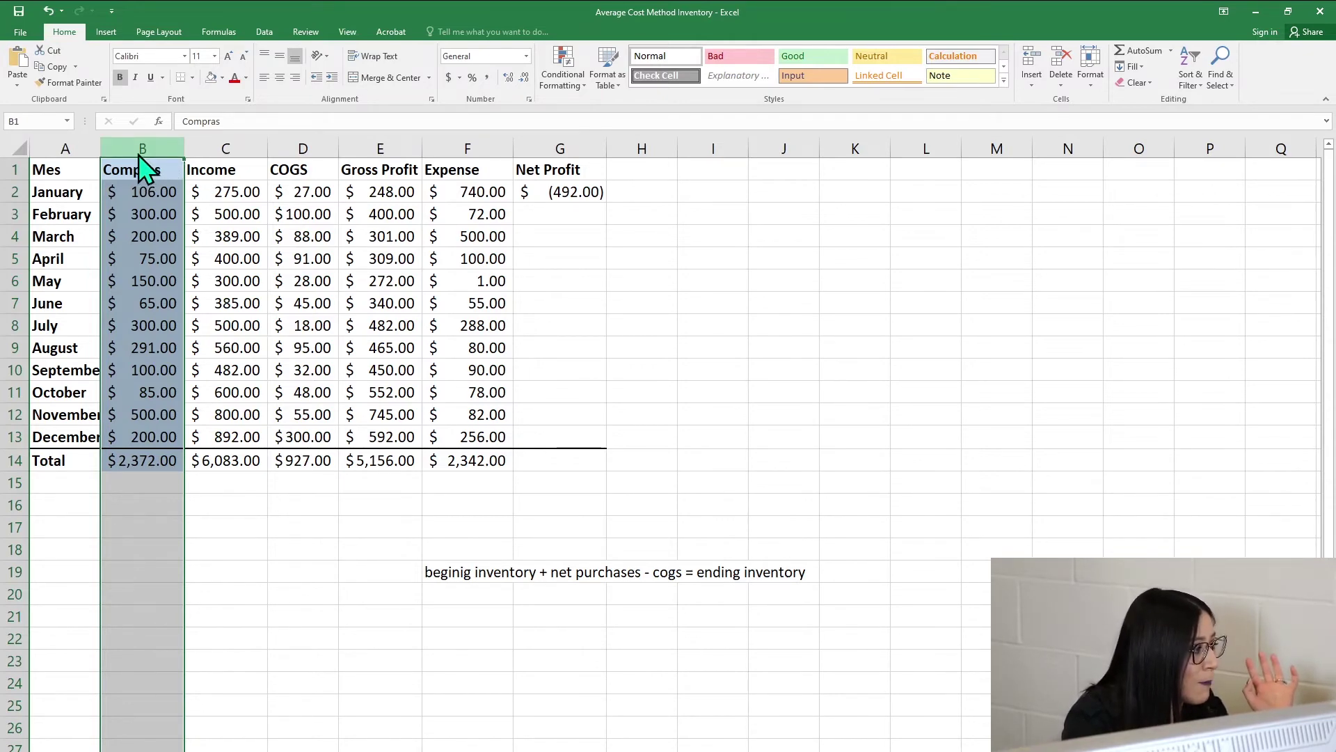
{"action": "key", "text": "ctrl+minus"}
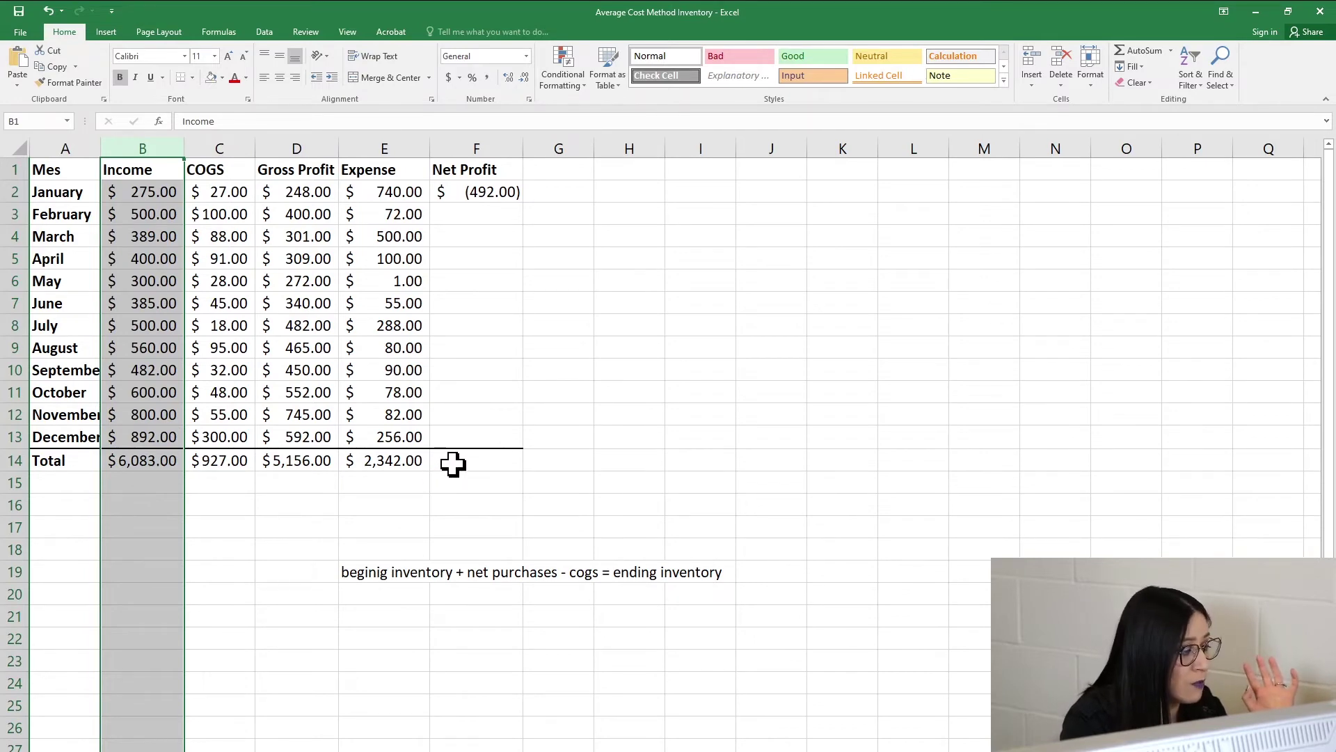
Check January's net profit formula in F2 and the expense total B25 on the 01-2020 sheet.
{"action": "left_click", "coordinate": [480, 191]}
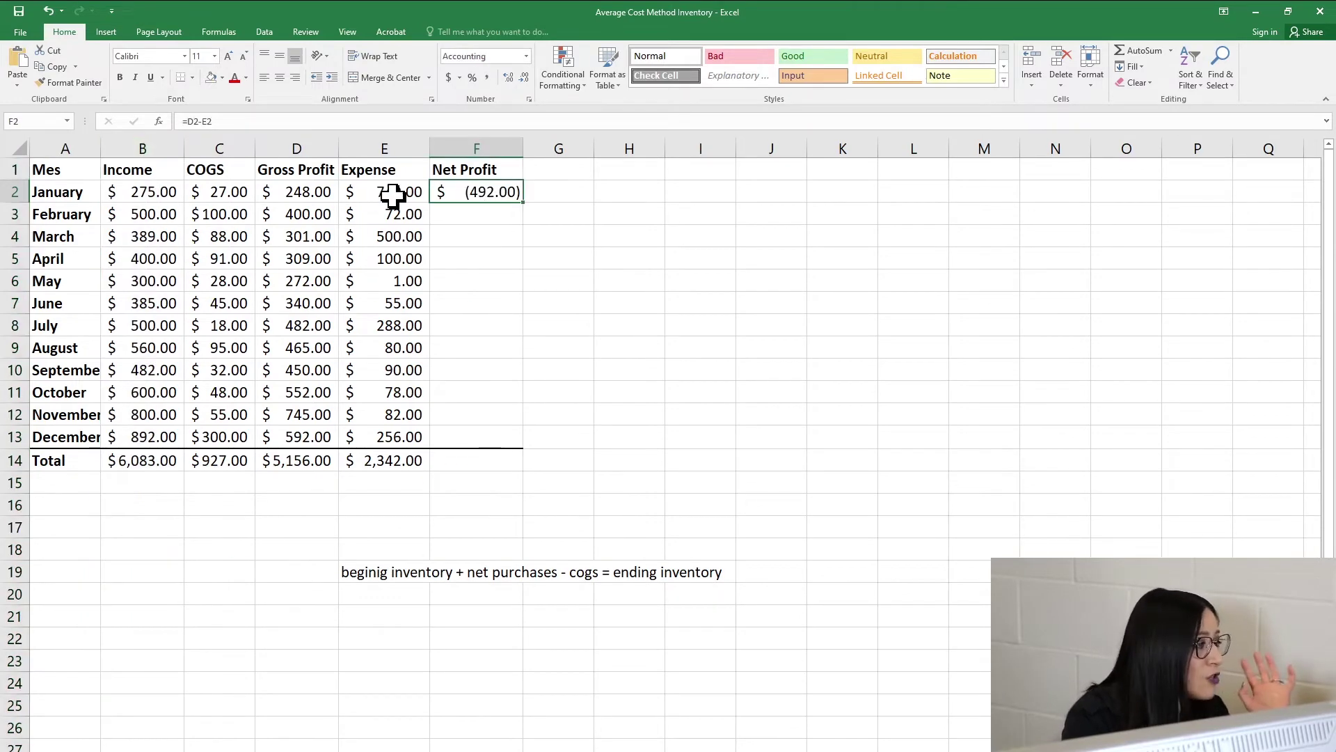
{"action": "key", "text": "ctrl+Page_Up"}
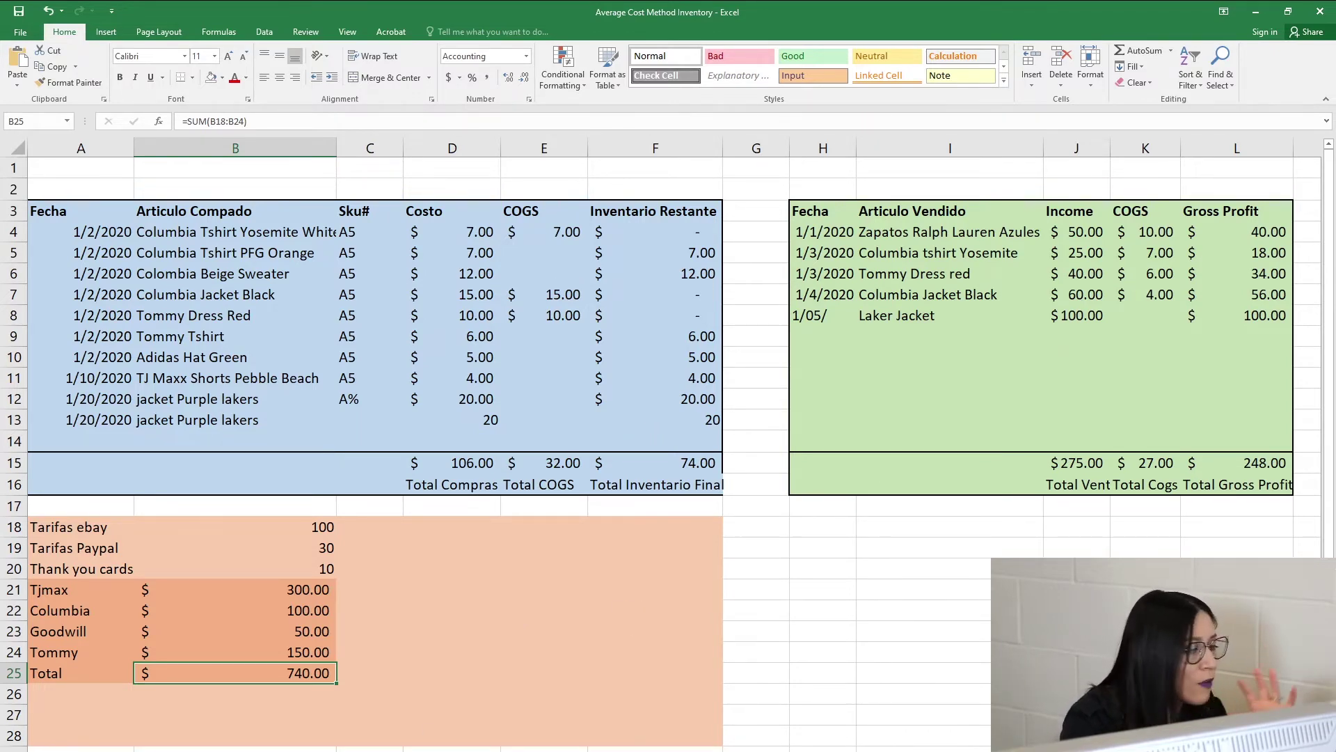
{"action": "key", "text": "ctrl+Page_Down"}
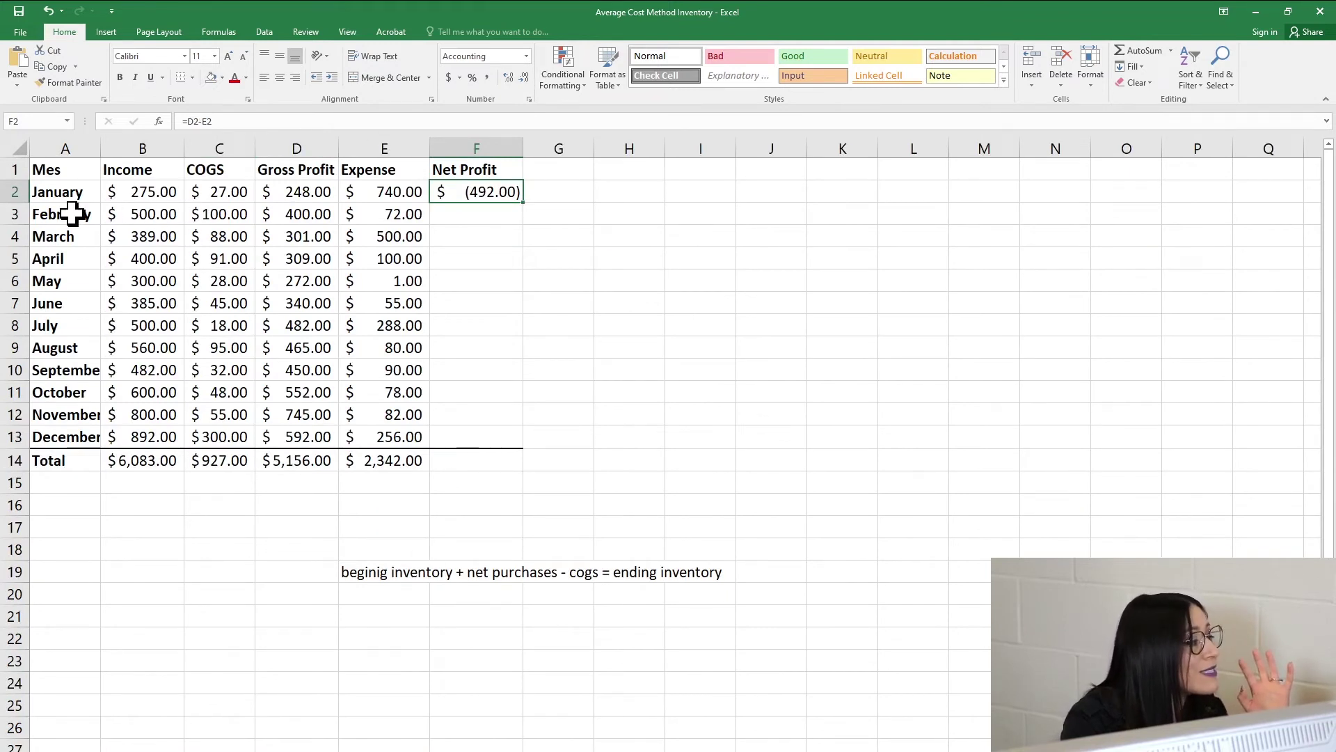
Try totalling the Net Profit column in F14 with =SUM(F2:F13) and clear that total.
{"action": "left_click", "coordinate": [9, 214]}
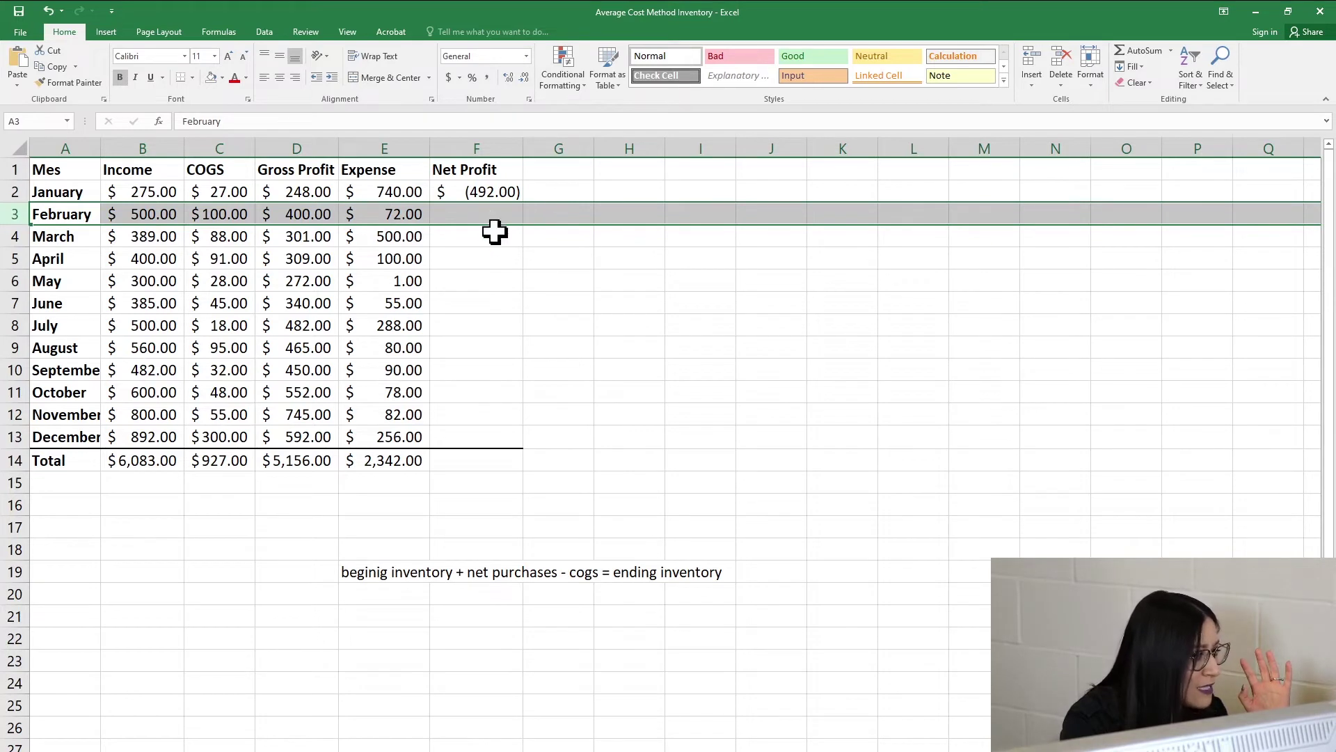
{"action": "left_click", "coordinate": [480, 471]}
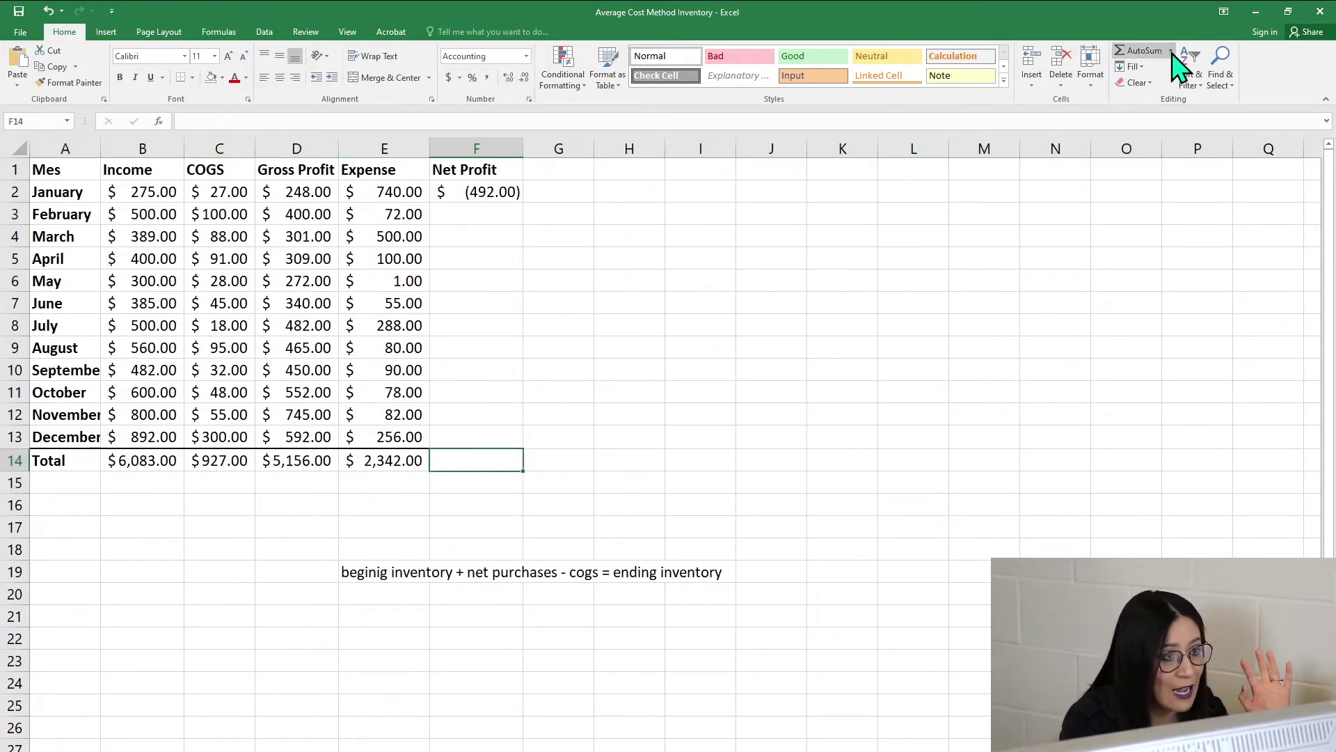
{"action": "left_click", "coordinate": [1135, 51]}
{"action": "left_click_drag", "start_coordinate": [481, 192], "coordinate": [504, 433]}
{"action": "key", "text": "Return"}
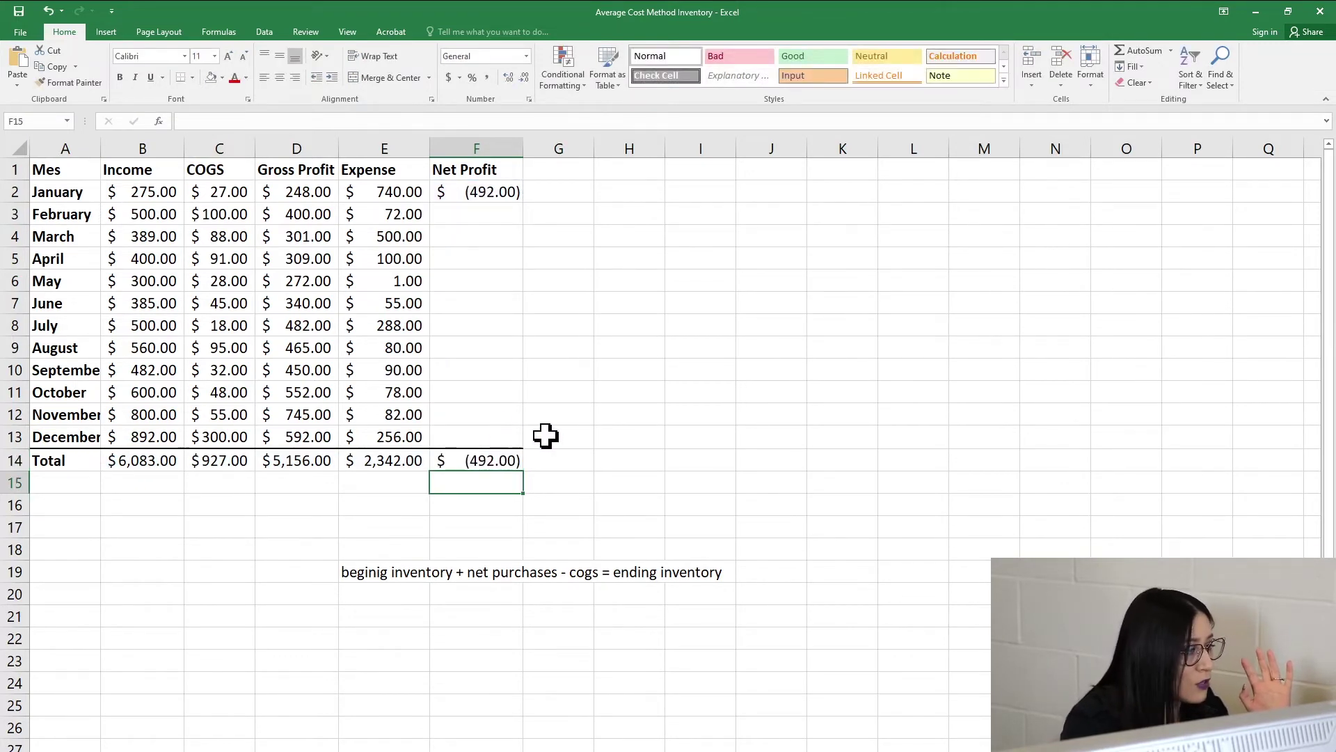
{"action": "left_click", "coordinate": [478, 193]}
{"action": "left_click", "coordinate": [477, 214]}
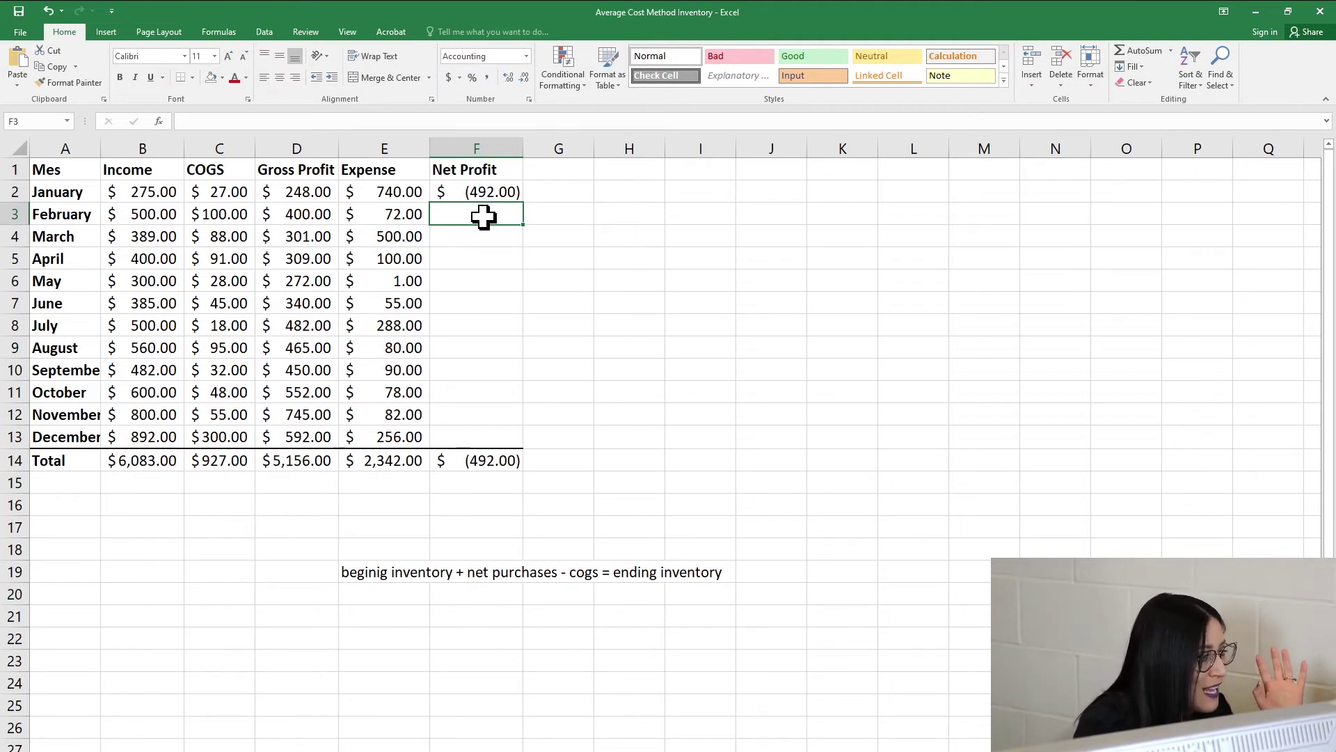
{"action": "left_click", "coordinate": [478, 461]}
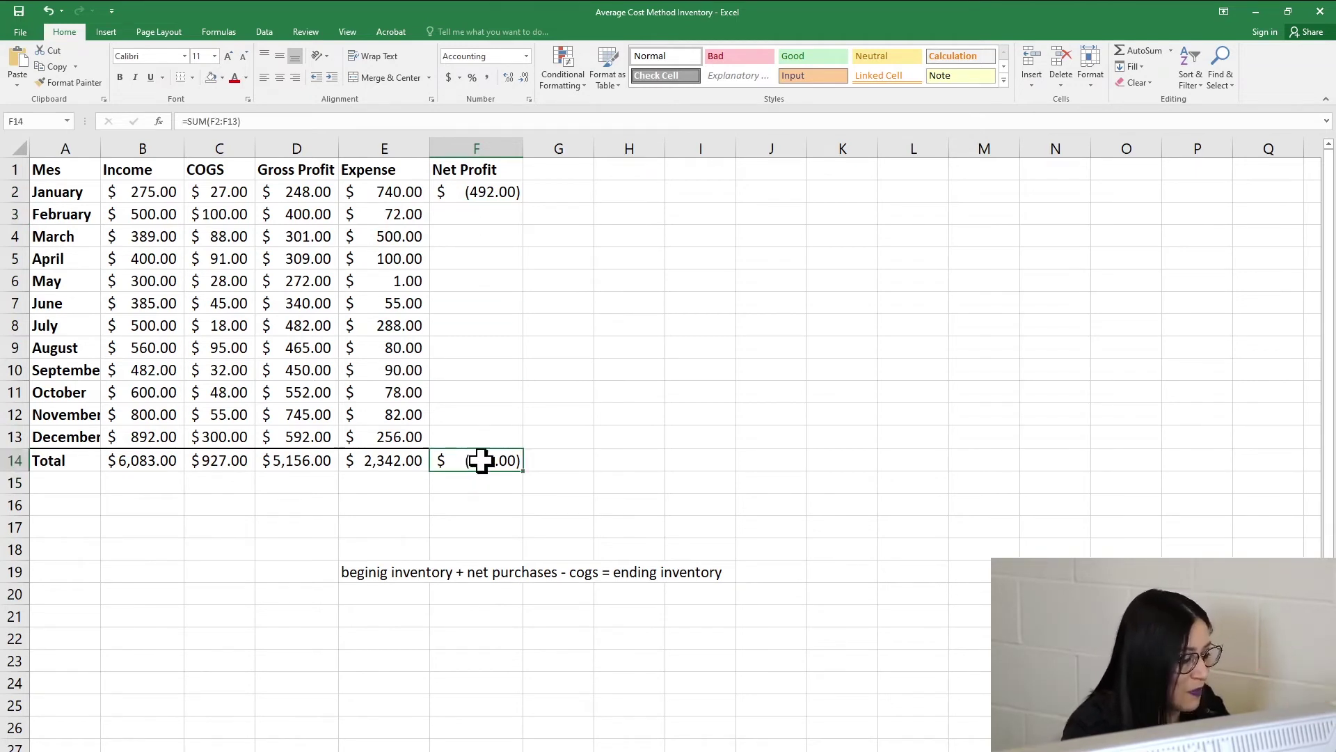
{"action": "key", "text": "BackSpace"}
Copy January's net profit formula from F2 down through December in F13.
{"action": "left_click", "coordinate": [478, 193]}
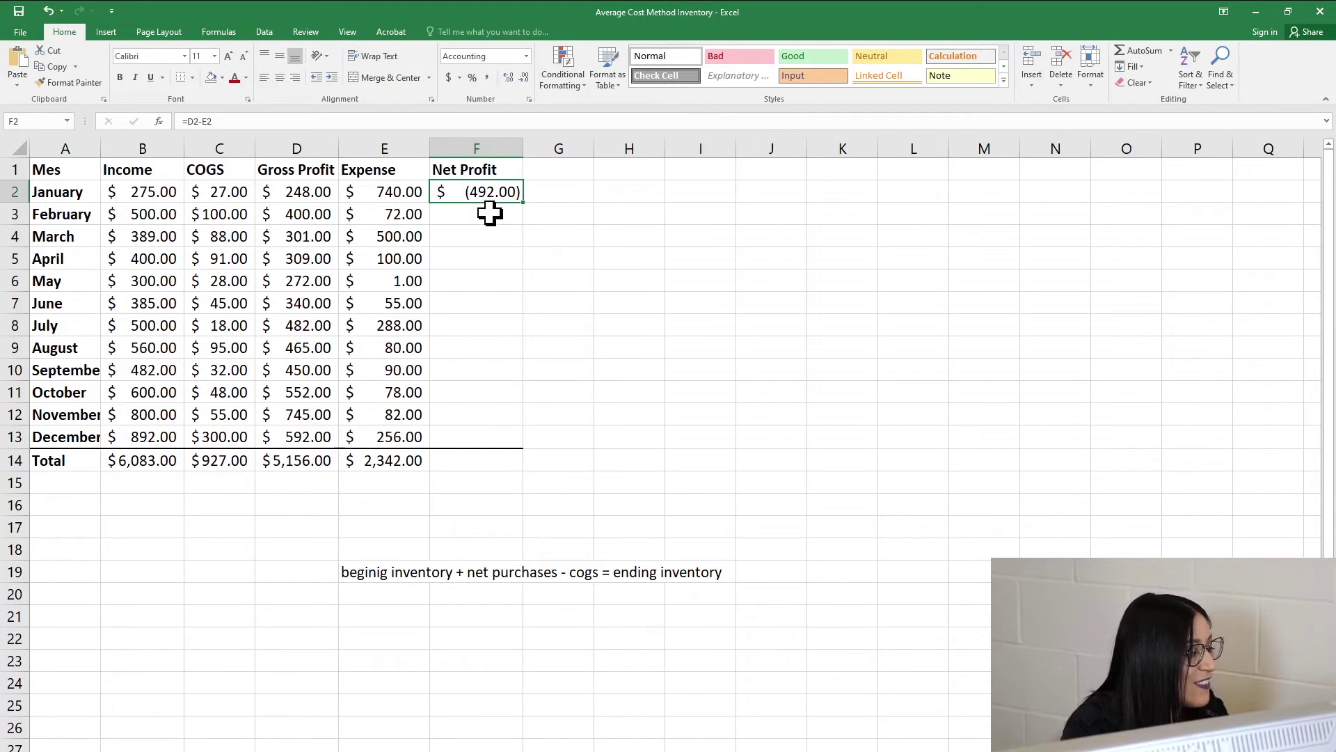
{"action": "left_click", "coordinate": [303, 193]}
{"action": "left_click", "coordinate": [379, 195]}
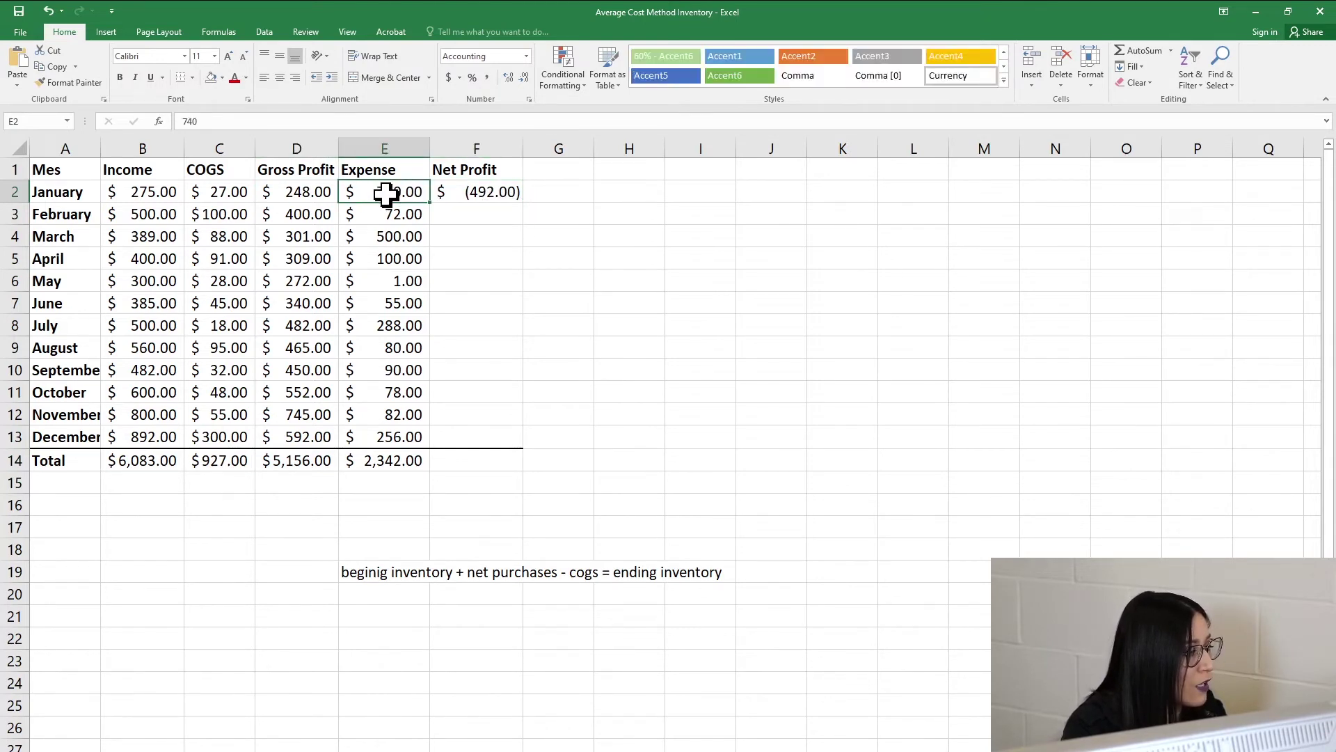
{"action": "left_click", "coordinate": [487, 192]}
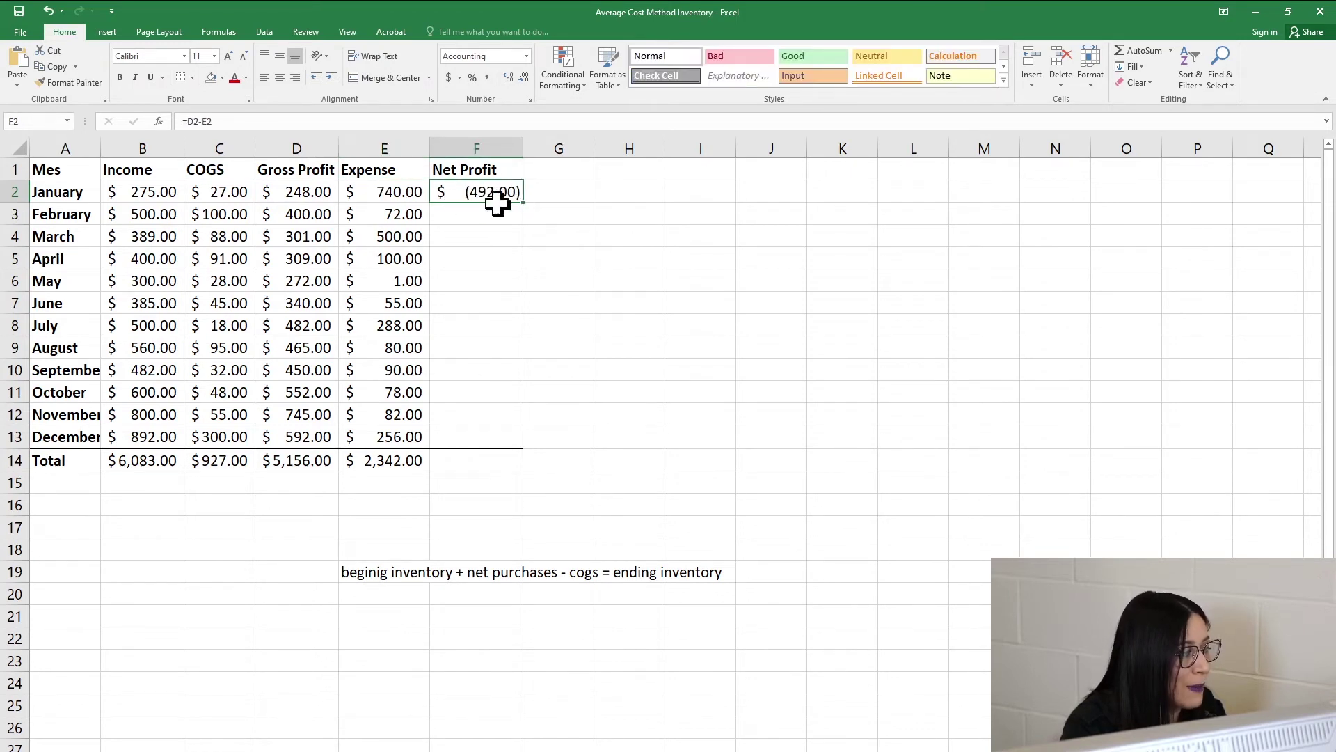
{"action": "left_click_drag", "start_coordinate": [524, 203], "coordinate": [525, 449]}
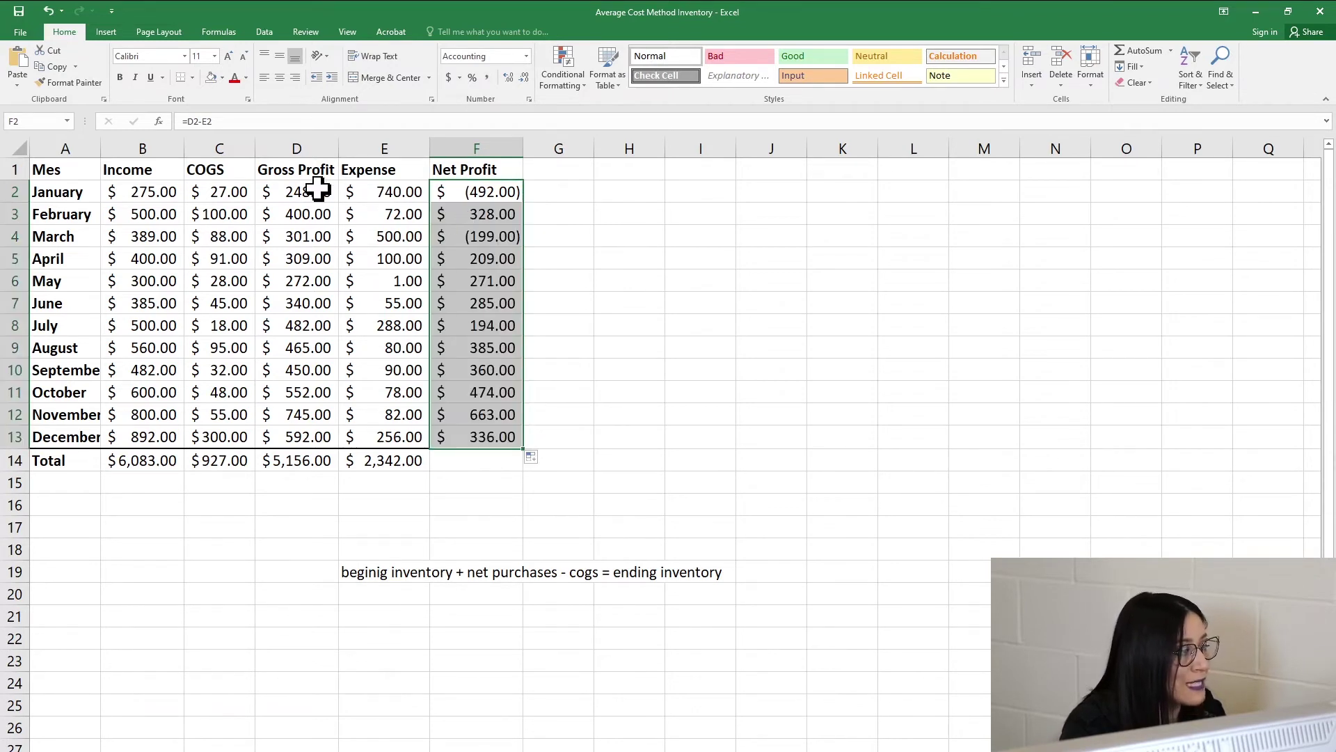
Compare the gross profit and expense figures month by month, starting with January and continuing to April.
{"action": "left_click", "coordinate": [373, 195]}
{"action": "left_click", "coordinate": [320, 195]}
{"action": "left_click", "coordinate": [379, 192]}
{"action": "left_click", "coordinate": [333, 217]}
{"action": "left_click", "coordinate": [389, 216]}
{"action": "left_click", "coordinate": [326, 239]}
{"action": "left_click", "coordinate": [376, 238]}
{"action": "left_click", "coordinate": [334, 263]}
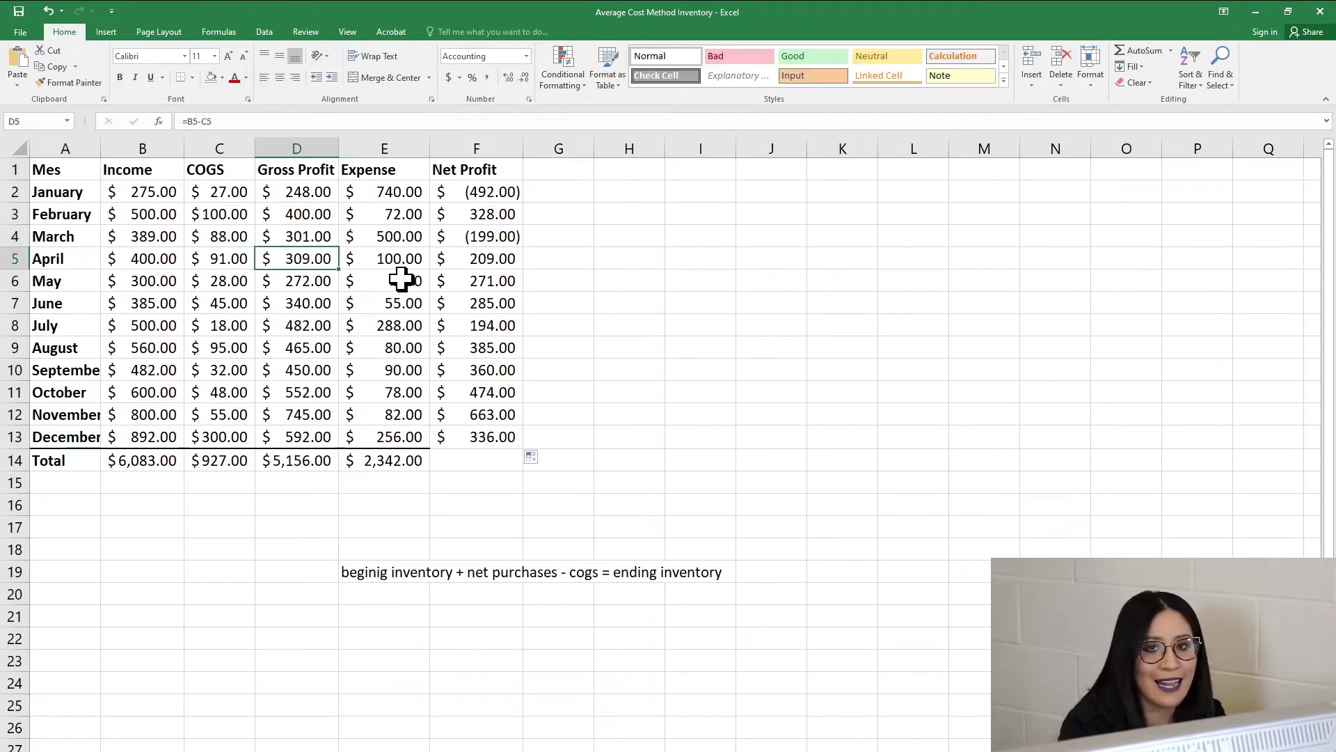
Review the monthly net profit results in column F, including the January, March and December figures.
{"action": "left_click", "coordinate": [482, 432]}
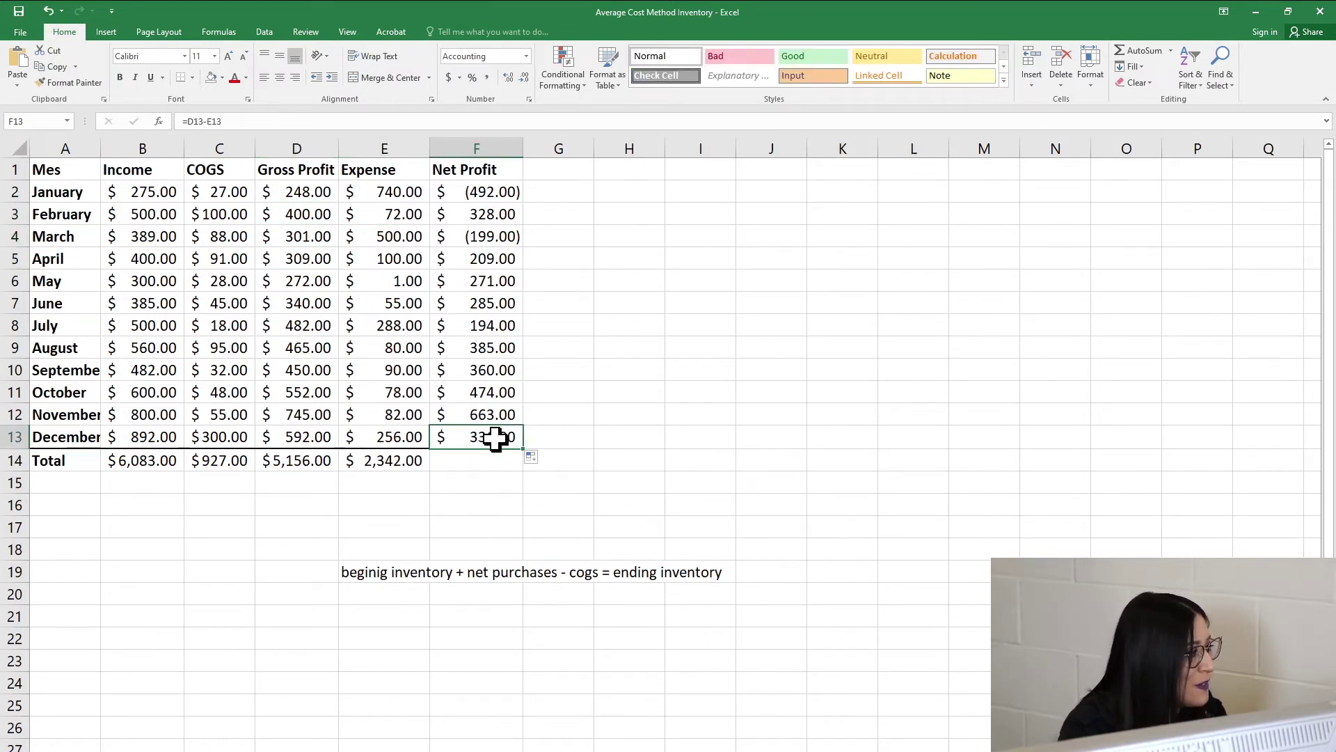
{"action": "left_click", "coordinate": [599, 477]}
{"action": "left_click_drag", "start_coordinate": [480, 194], "coordinate": [489, 447]}
{"action": "left_click", "coordinate": [489, 460]}
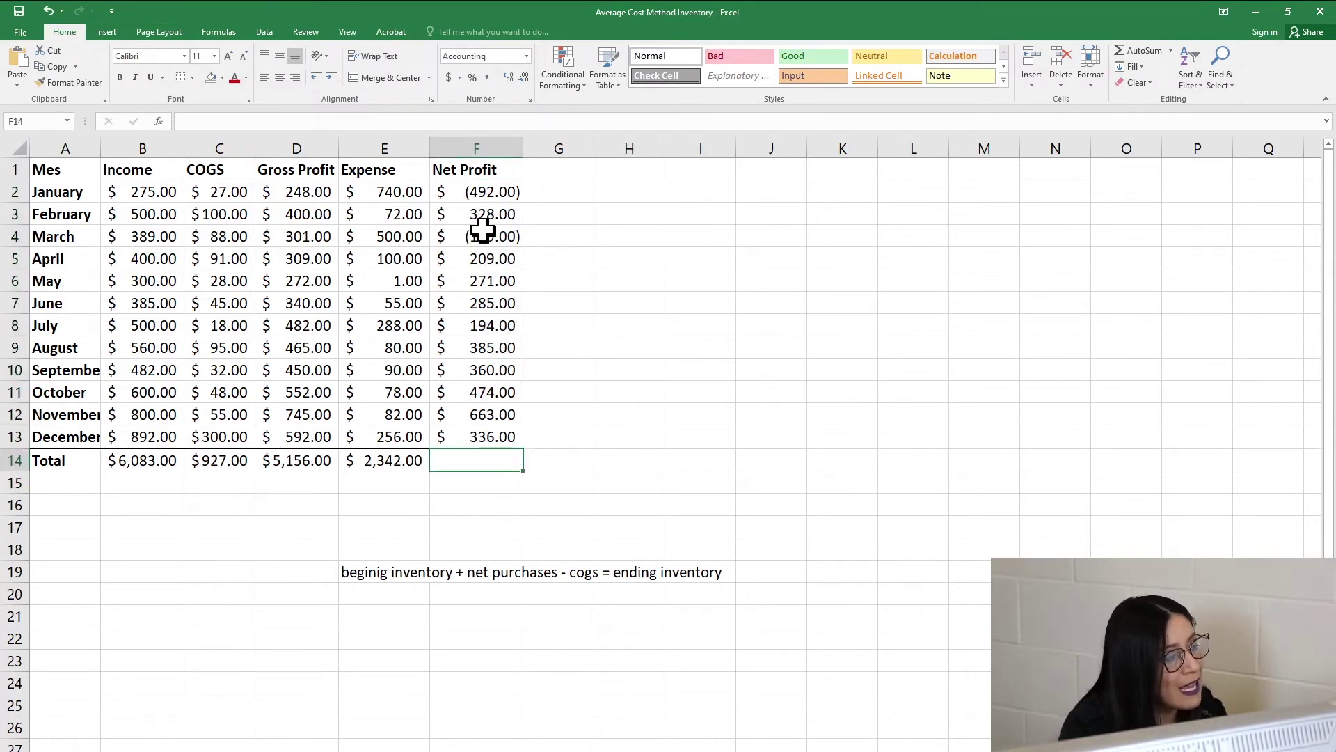
{"action": "left_click", "coordinate": [497, 194]}
{"action": "left_click", "coordinate": [502, 237]}
{"action": "left_click", "coordinate": [506, 194]}
{"action": "left_click", "coordinate": [502, 280]}
{"action": "left_click", "coordinate": [498, 303]}
{"action": "left_click", "coordinate": [492, 347]}
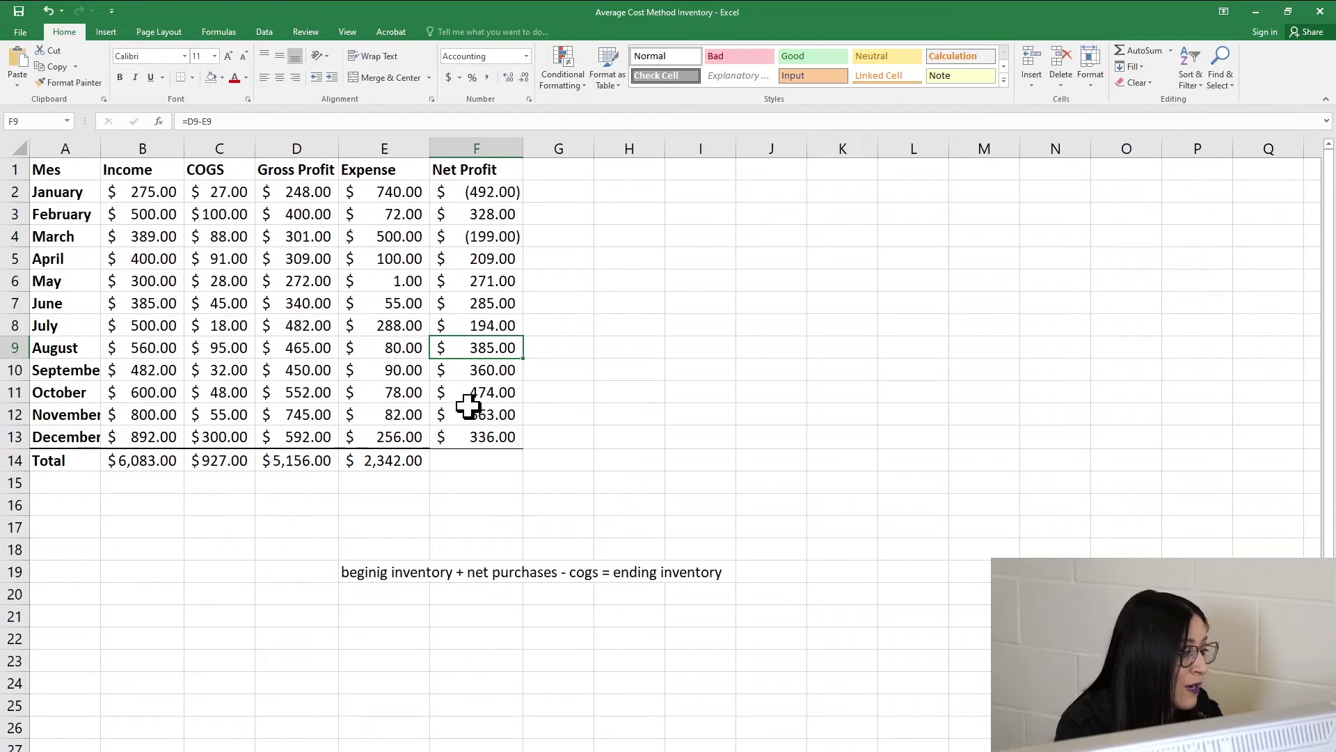
Extend December's net profit formula into F14 of the Total row and check the gross profit and expense totals it uses.
{"action": "left_click", "coordinate": [477, 463]}
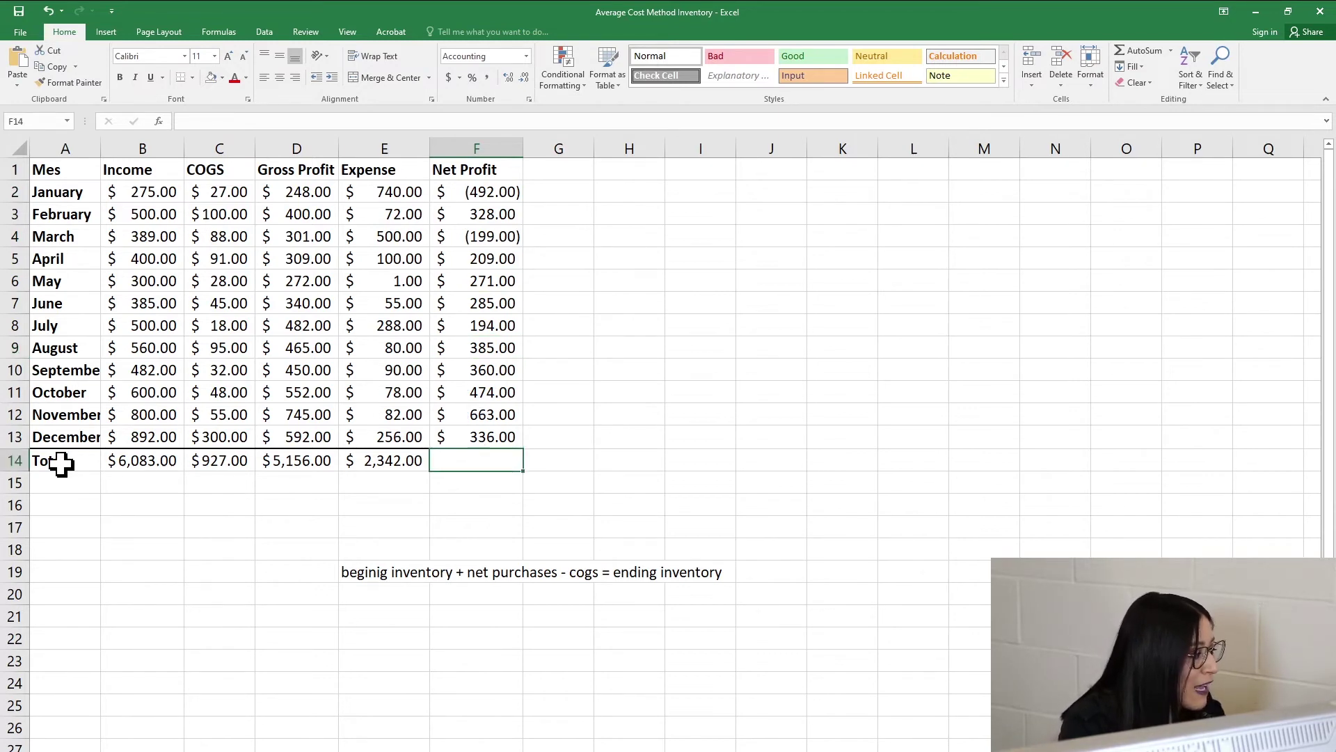
{"action": "left_click", "coordinate": [513, 435]}
{"action": "left_click_drag", "start_coordinate": [525, 452], "coordinate": [584, 482]}
{"action": "left_click", "coordinate": [584, 483]}
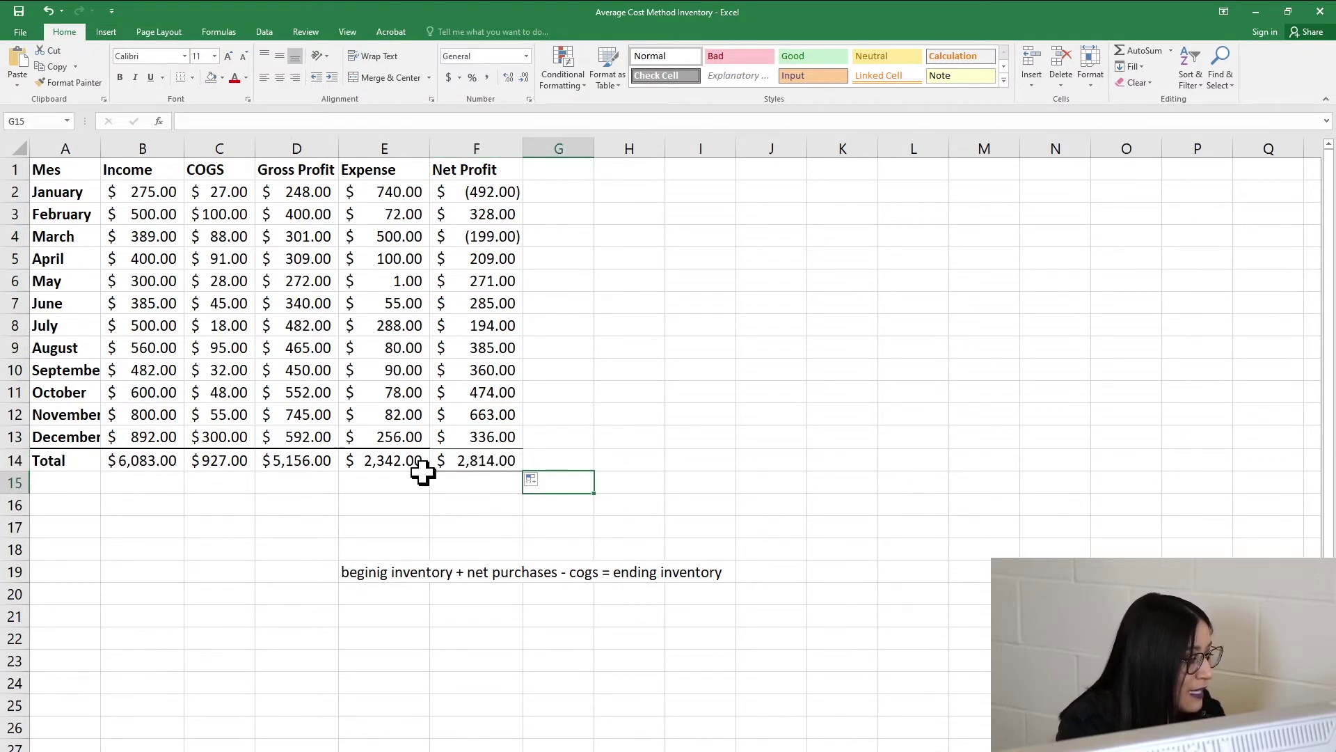
{"action": "left_click", "coordinate": [302, 461]}
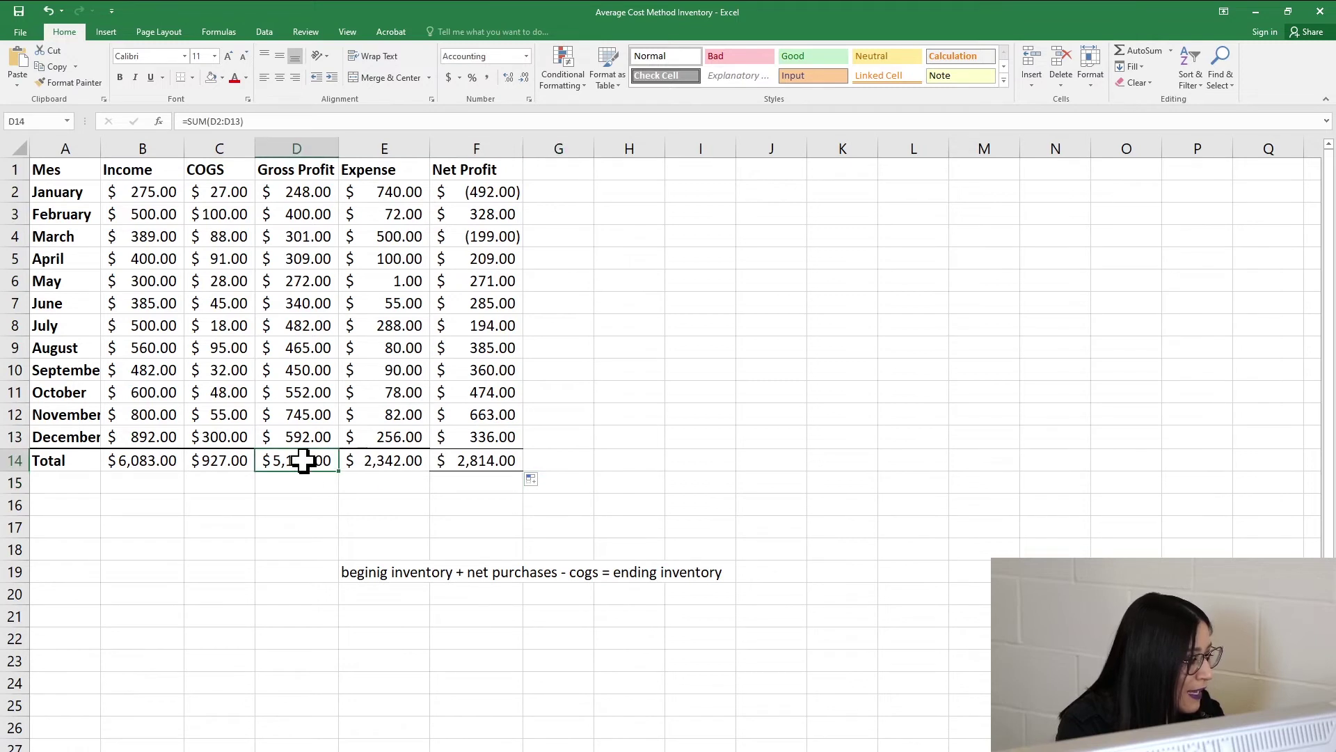
{"action": "left_click", "coordinate": [374, 462]}
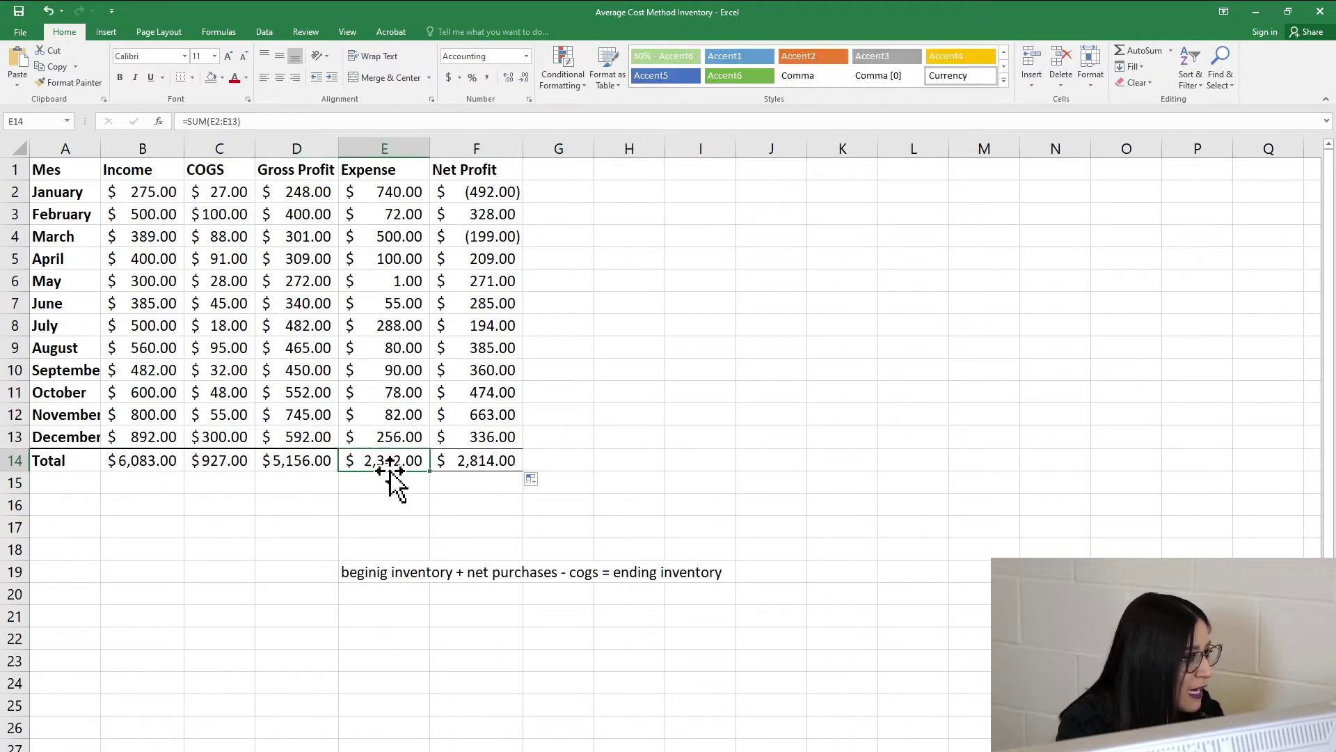
Highlight the yearly net profit total in F14 with a light green fill.
{"action": "left_click", "coordinate": [491, 458]}
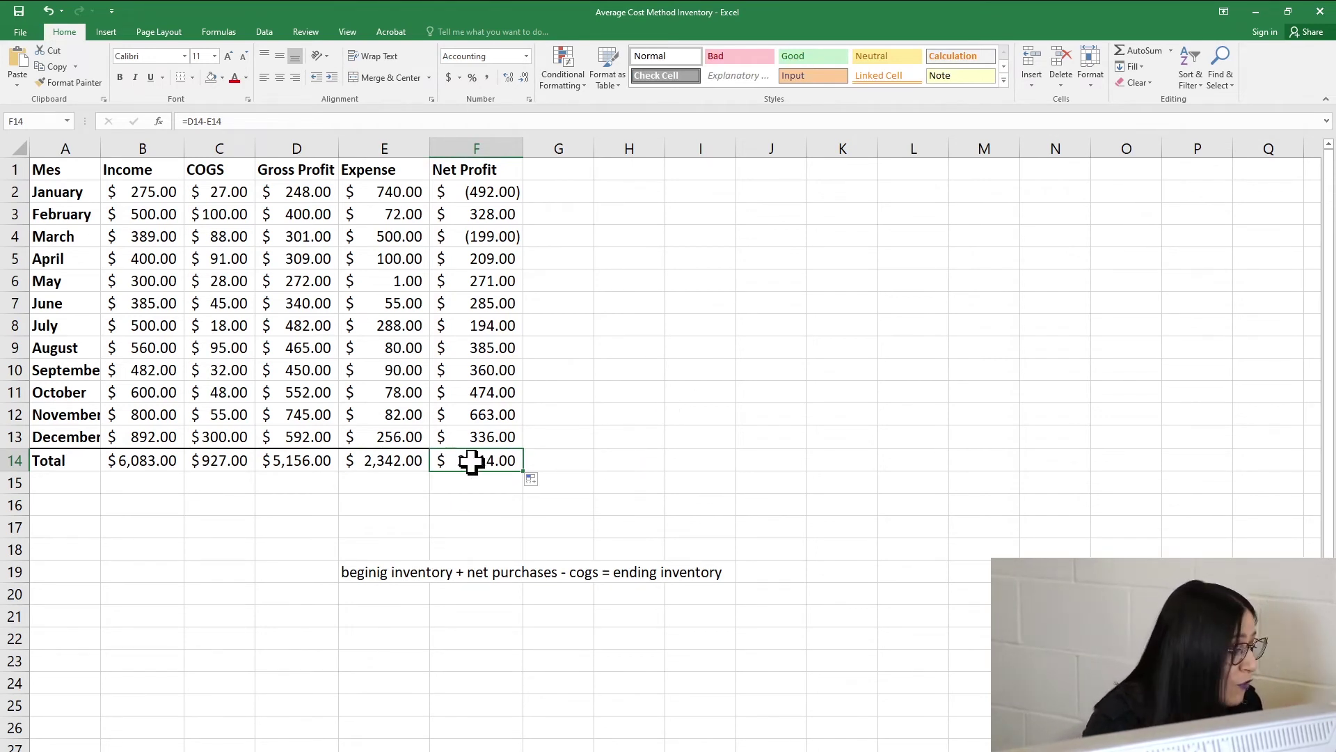
{"action": "left_click", "coordinate": [212, 78]}
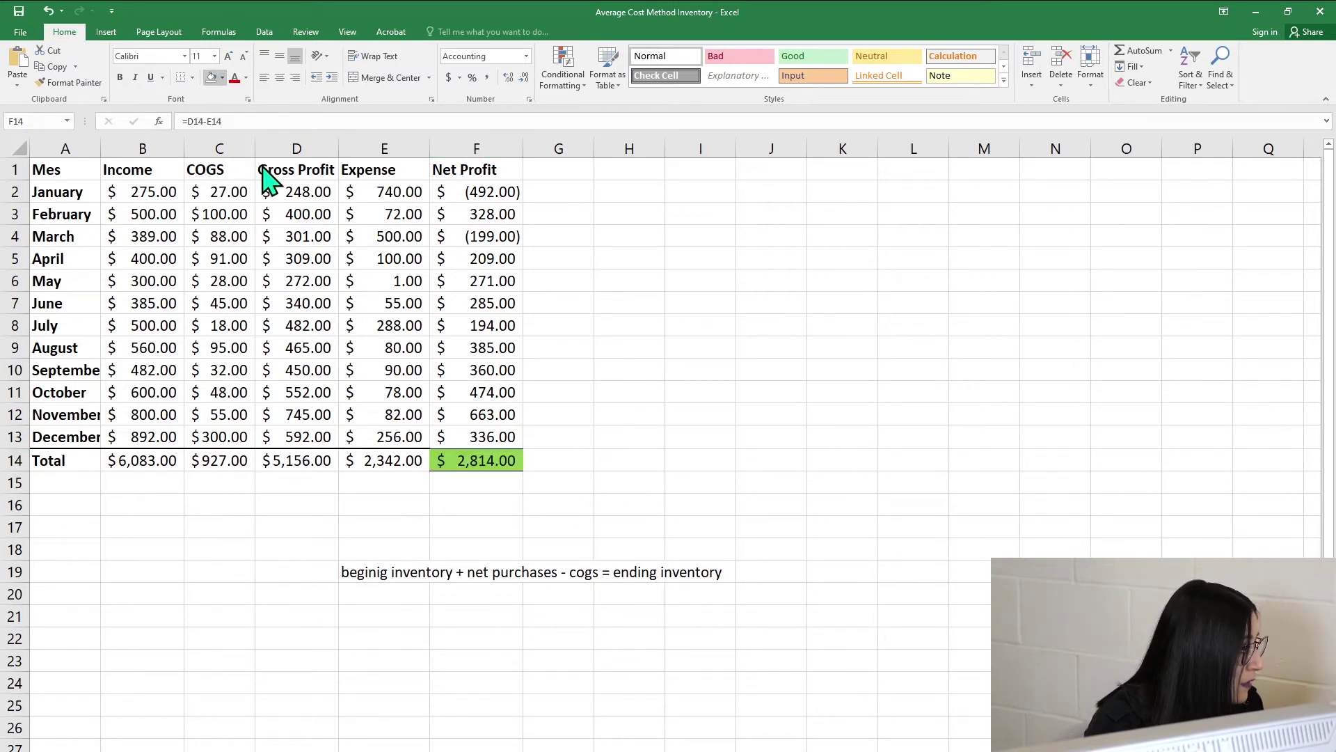
{"action": "left_click", "coordinate": [508, 483]}
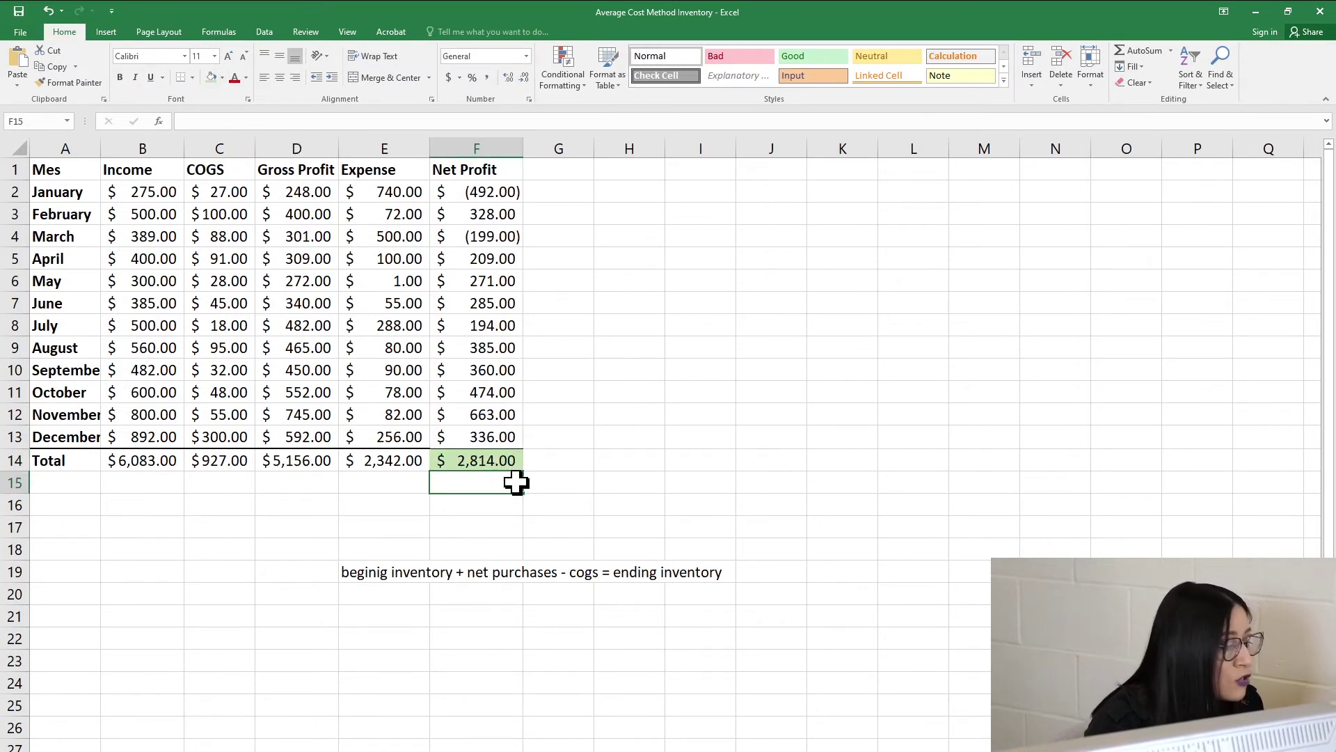
Review the summary's column headings from Income to Expense and January's income, COGS and gross profit, glancing at the 01-2020 sheet.
{"action": "left_click", "coordinate": [507, 465]}
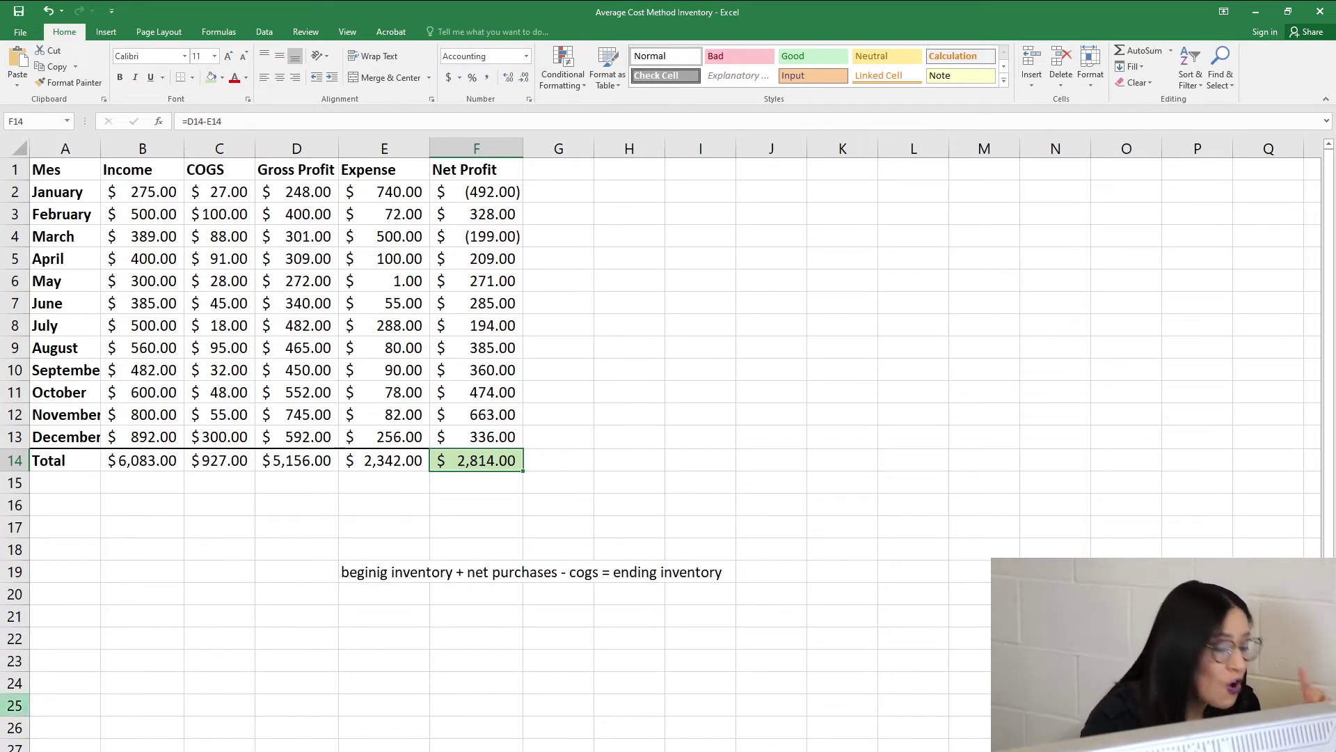
{"action": "key", "text": "ctrl+Page_Down"}
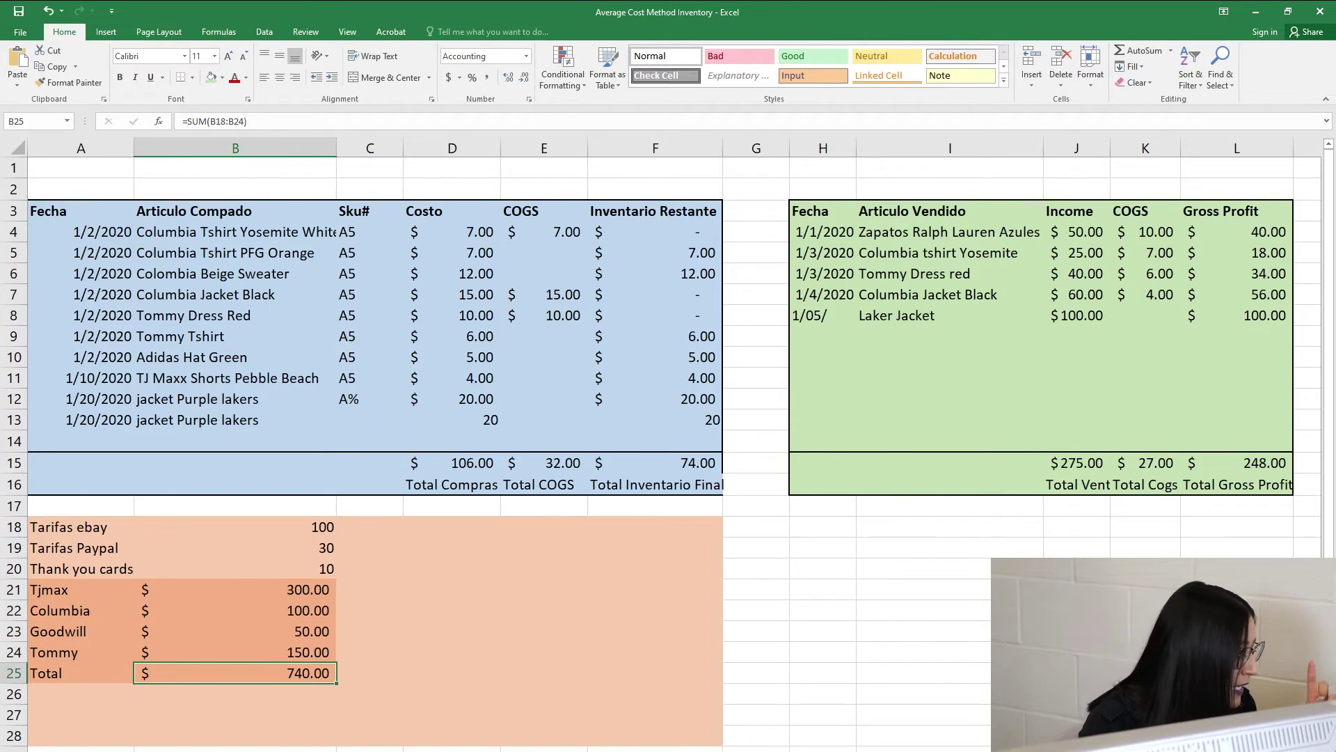
{"action": "key", "text": "ctrl+Page_Up"}
{"action": "left_click", "coordinate": [143, 170]}
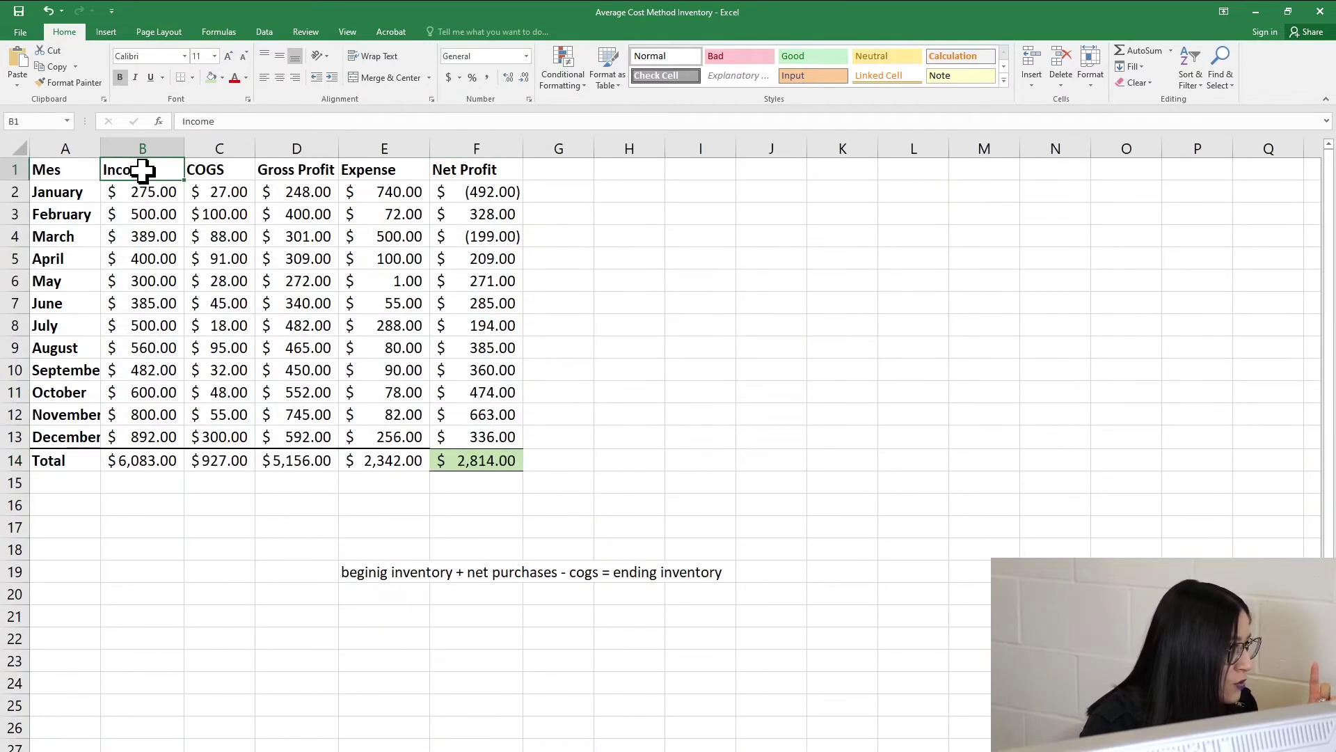
{"action": "left_click", "coordinate": [214, 170]}
{"action": "left_click", "coordinate": [277, 171]}
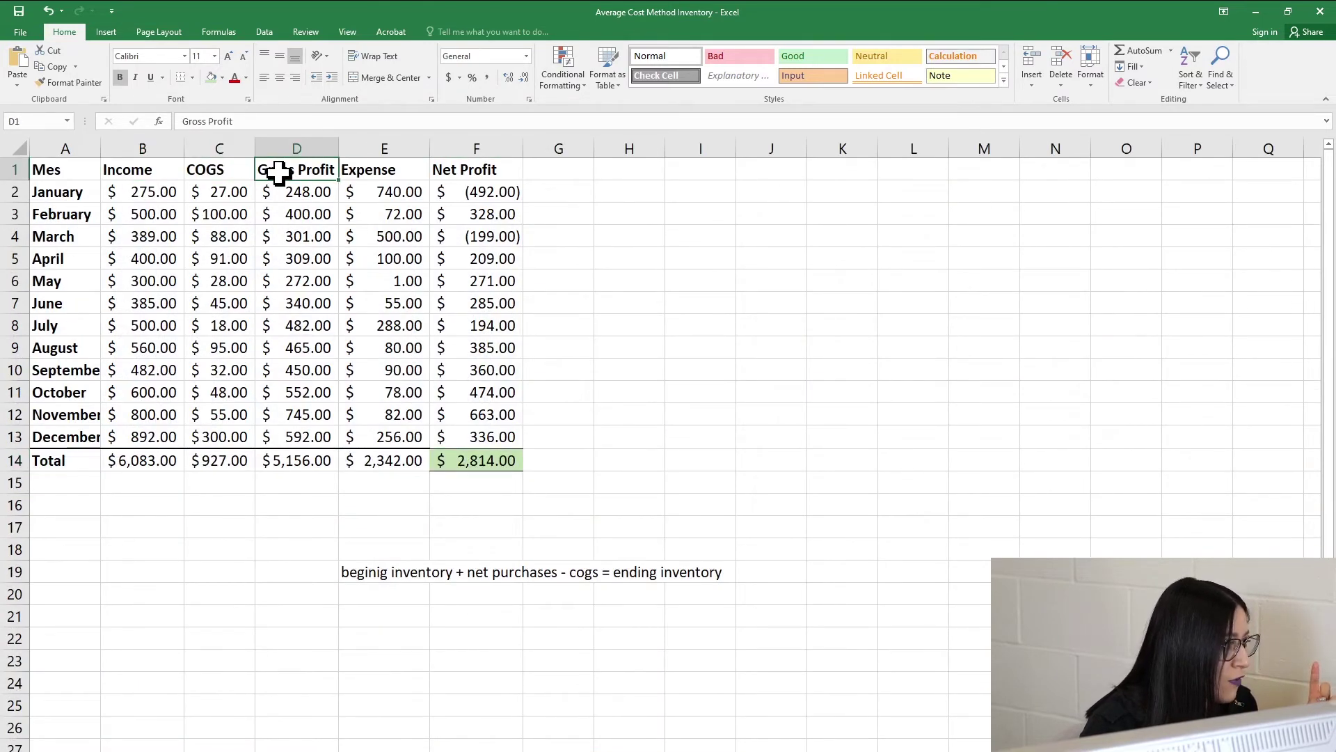
{"action": "left_click", "coordinate": [366, 173]}
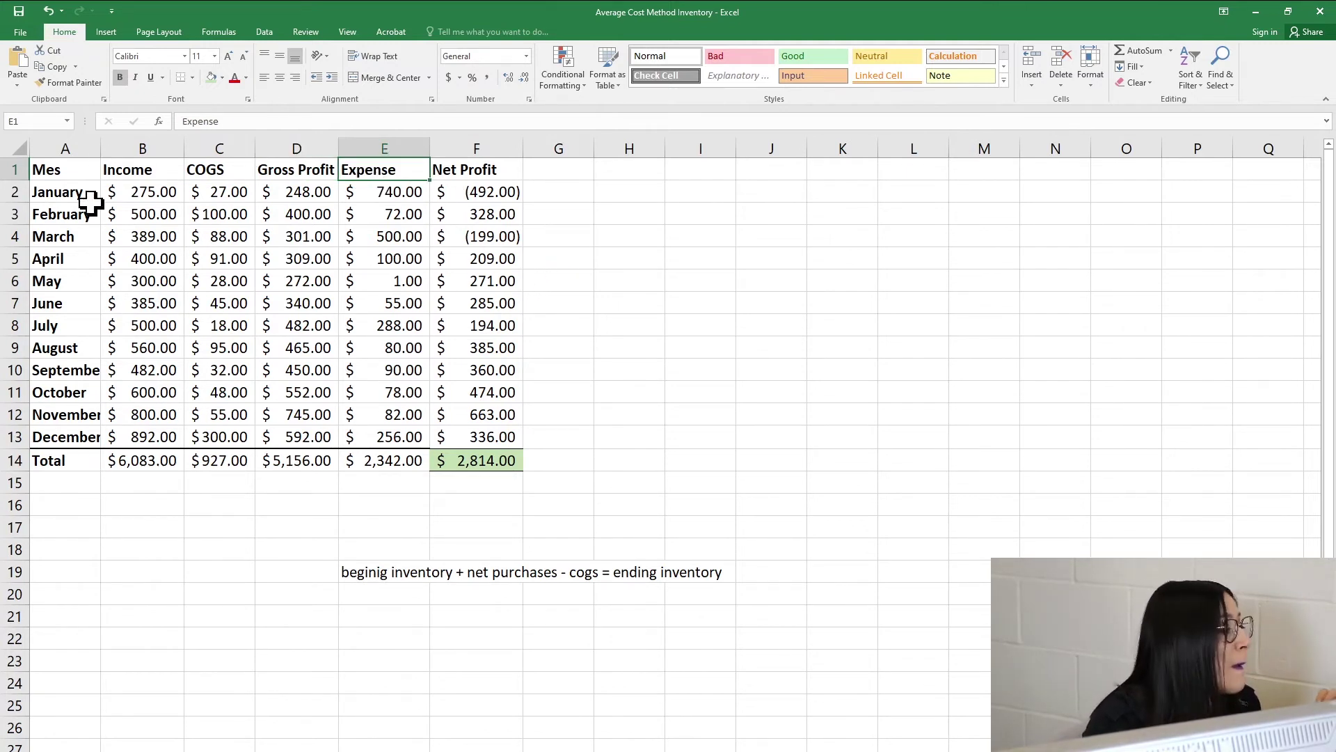
{"action": "left_click", "coordinate": [147, 195]}
{"action": "left_click", "coordinate": [222, 193]}
{"action": "left_click", "coordinate": [272, 192]}
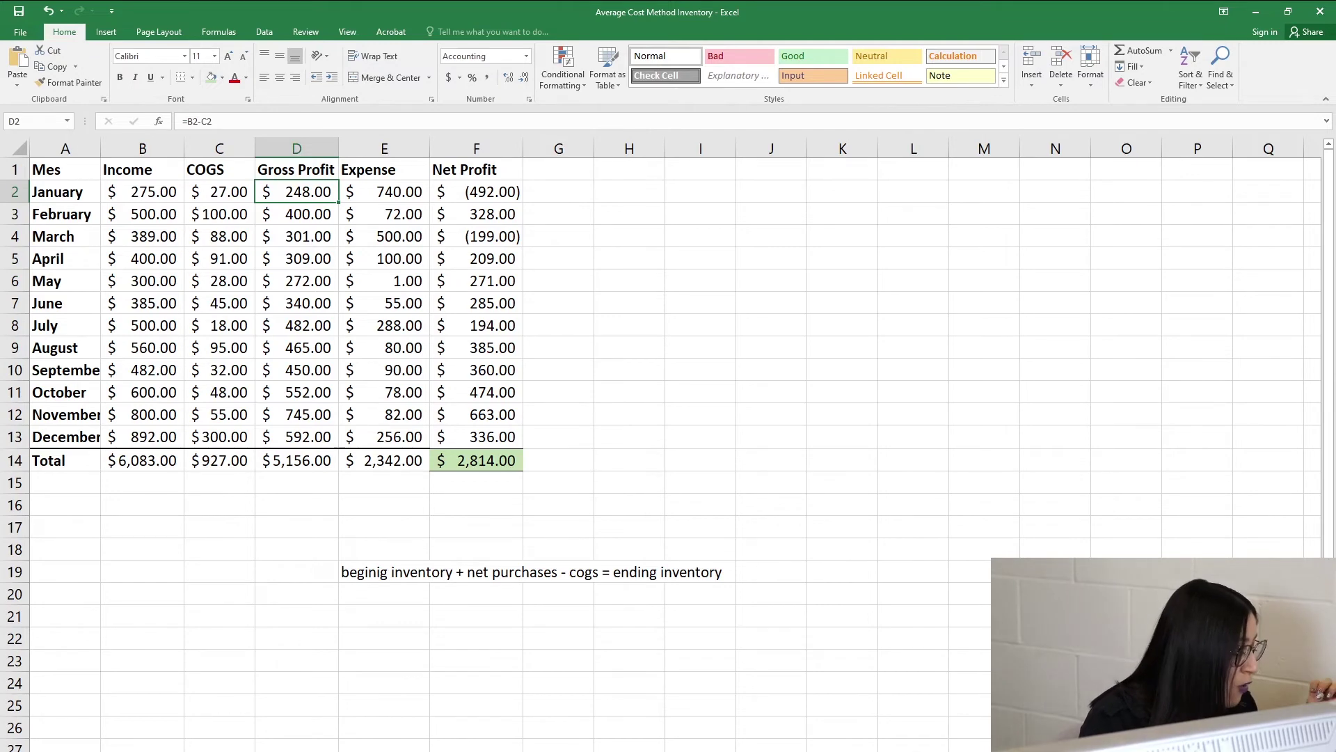
Look over the purchases, sales and expense tables on the 01-2020 sheet.
{"action": "key", "text": "ctrl+Page_Up"}
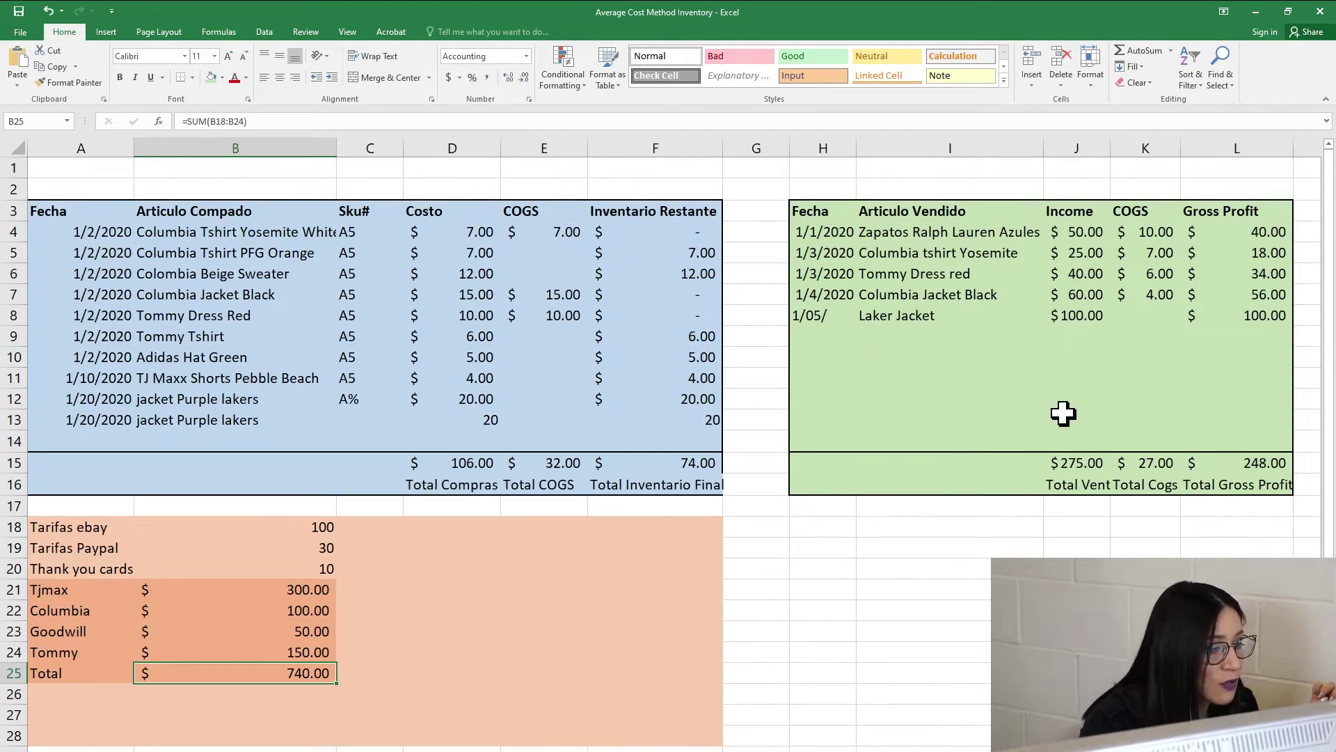
{"action": "scroll", "coordinate": [707, 393], "scroll_direction": "down", "scroll_amount": 6}
{"action": "scroll", "coordinate": [850, 357], "scroll_direction": "down", "scroll_amount": 3}
{"action": "scroll", "coordinate": [824, 346], "scroll_direction": "up", "scroll_amount": 9}
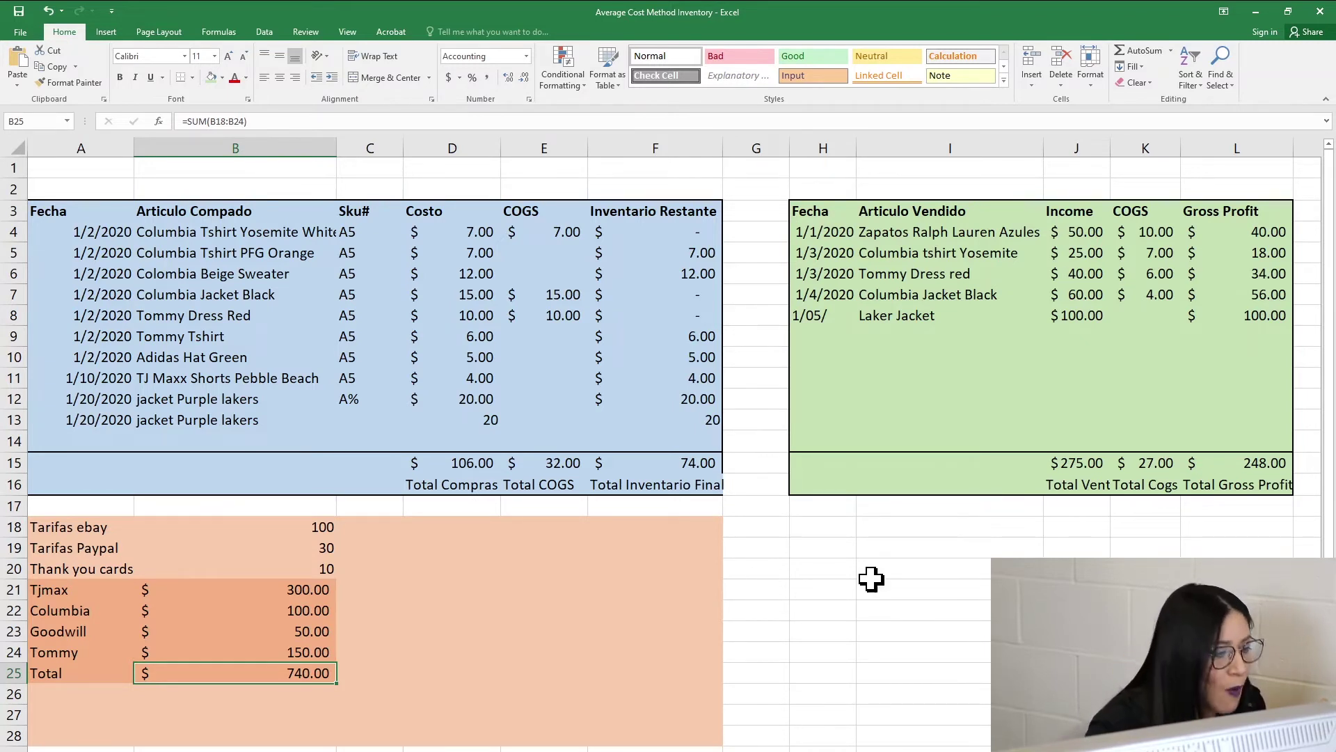
{"action": "left_click", "coordinate": [963, 234]}
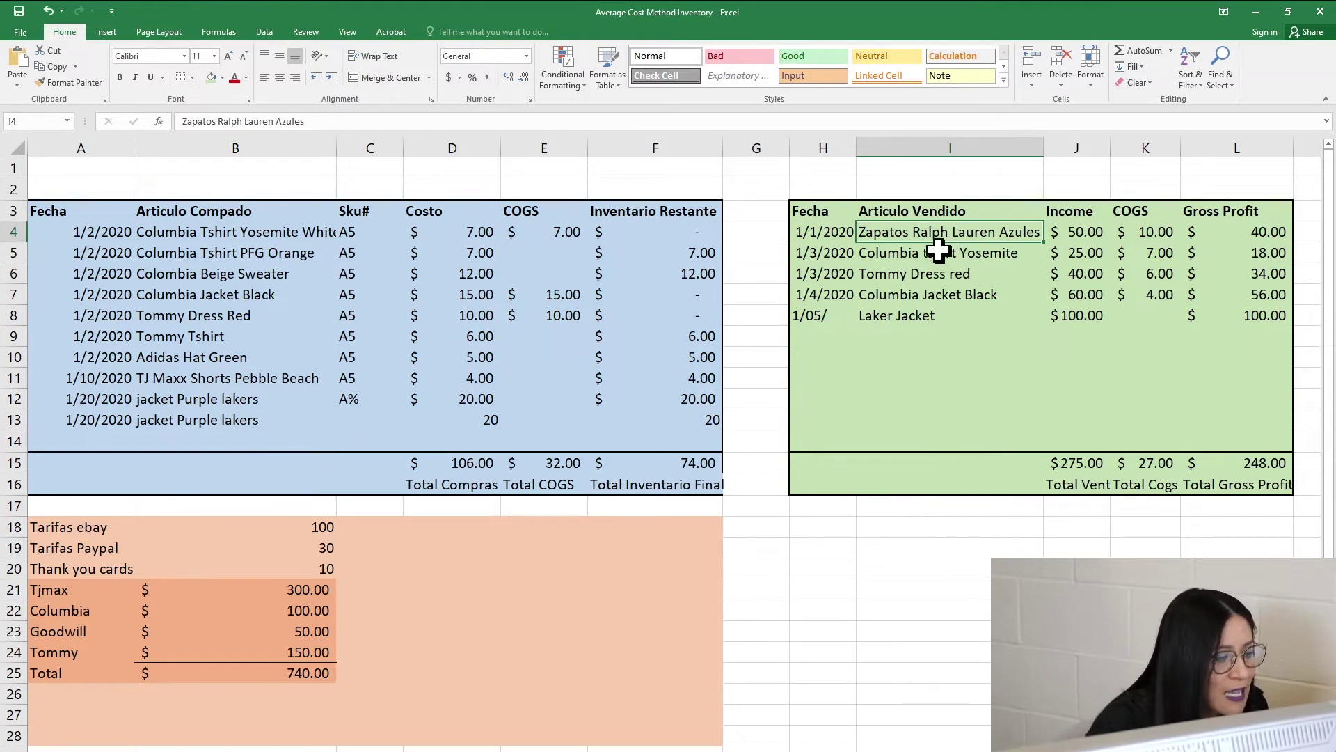
Below the tables on the 01-2020 sheet, enter the heading Enero in C42 and the label Income in C43.
{"action": "scroll", "coordinate": [795, 542], "scroll_direction": "down", "scroll_amount": 6}
{"action": "scroll", "coordinate": [795, 543], "scroll_direction": "down", "scroll_amount": 7}
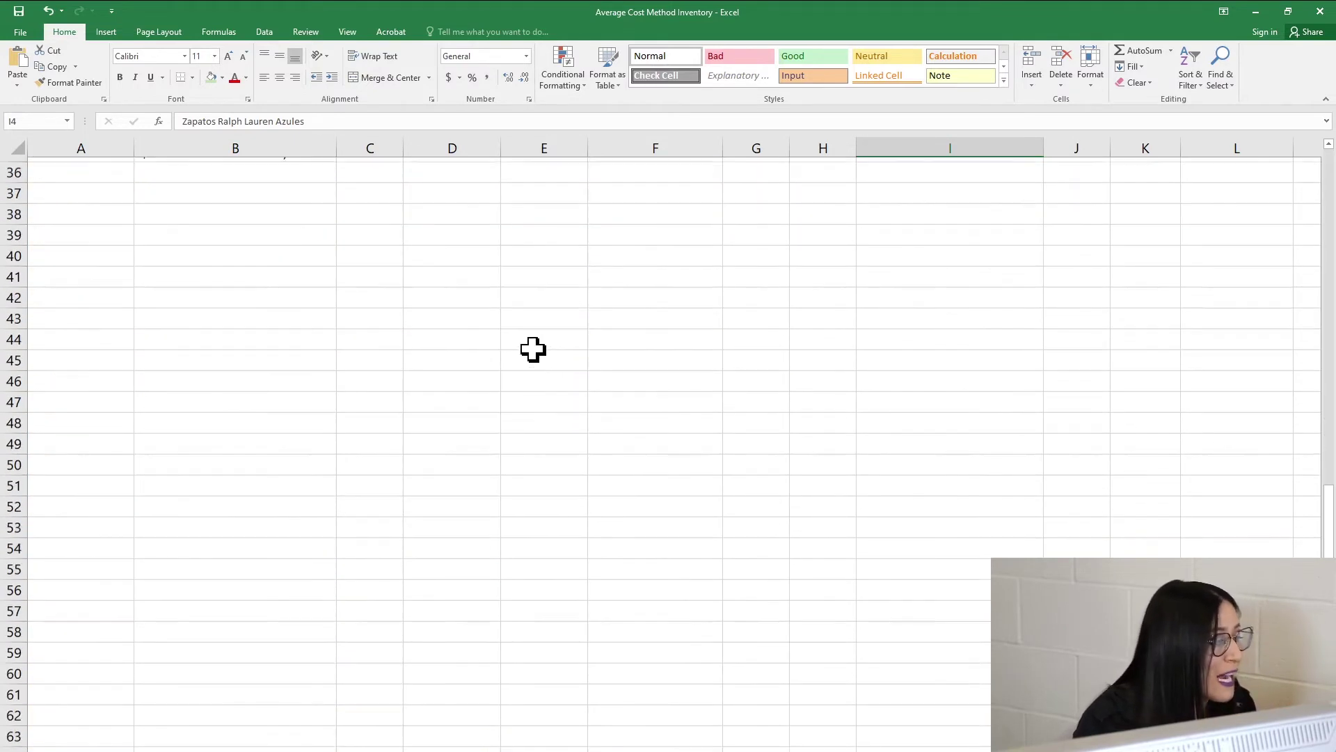
{"action": "left_click", "coordinate": [364, 206]}
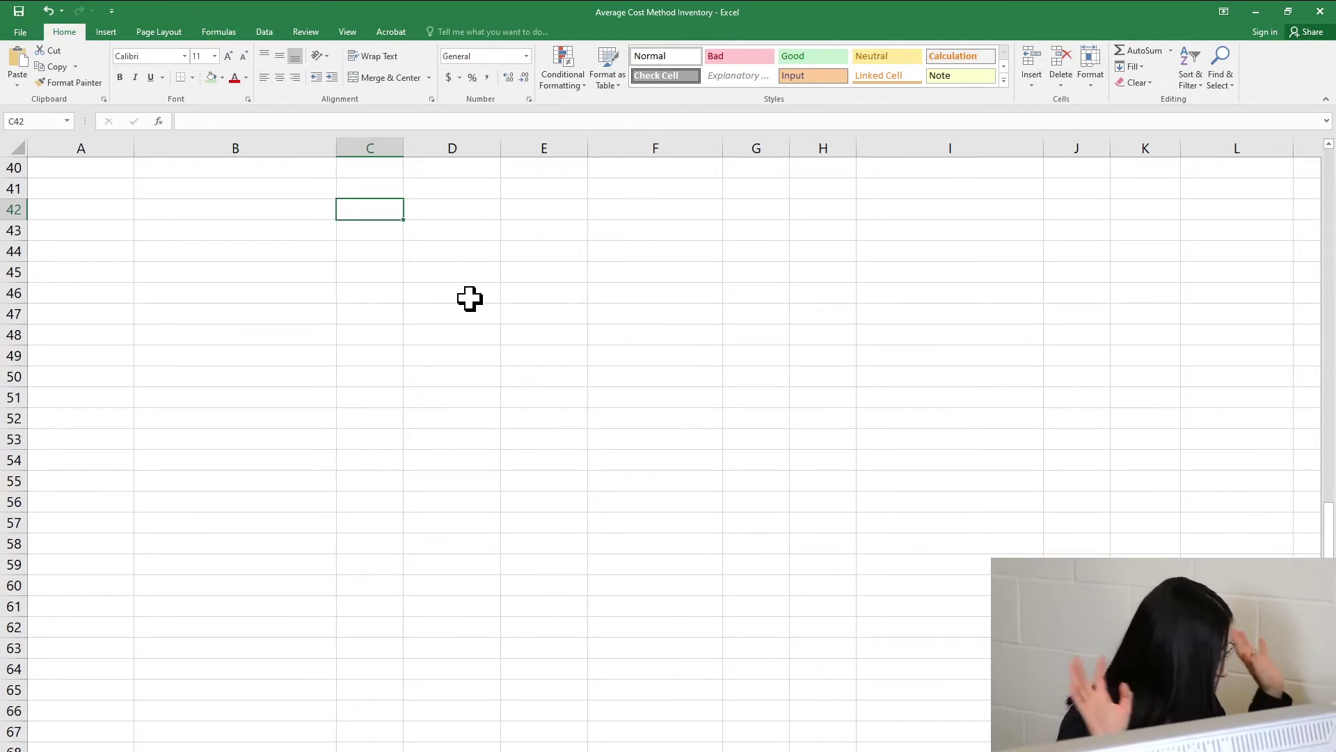
{"action": "type", "text": "Ener"}
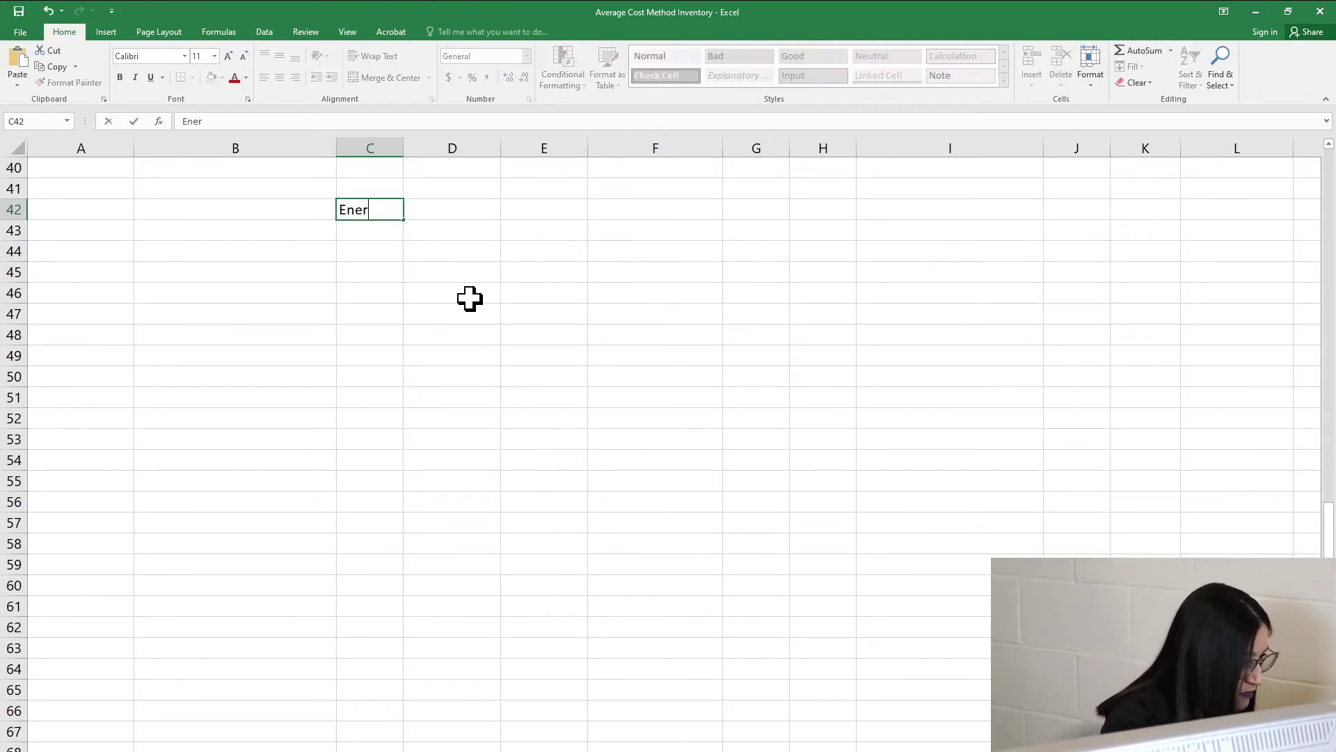
{"action": "type", "text": "o"}
{"action": "key", "text": "Left"}
{"action": "key", "text": "Down"}
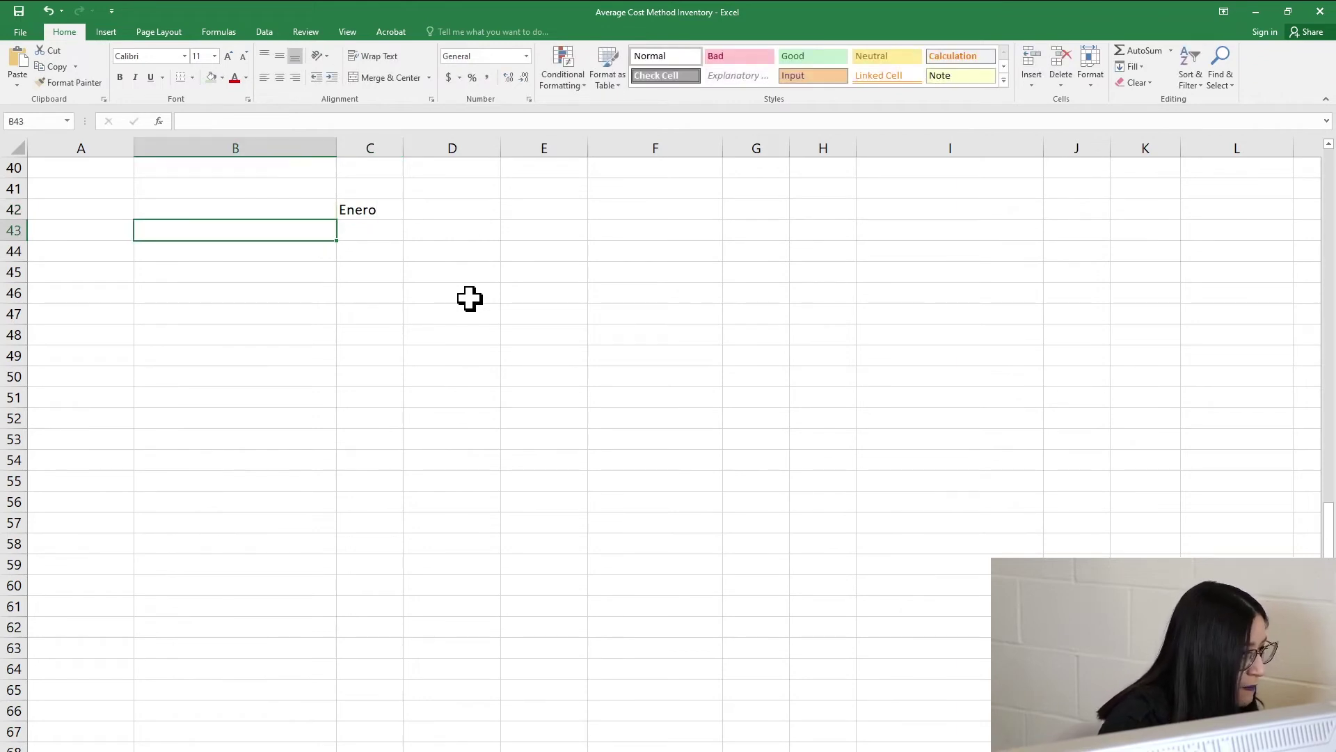
{"action": "key", "text": "Right"}
{"action": "type", "text": "In"}
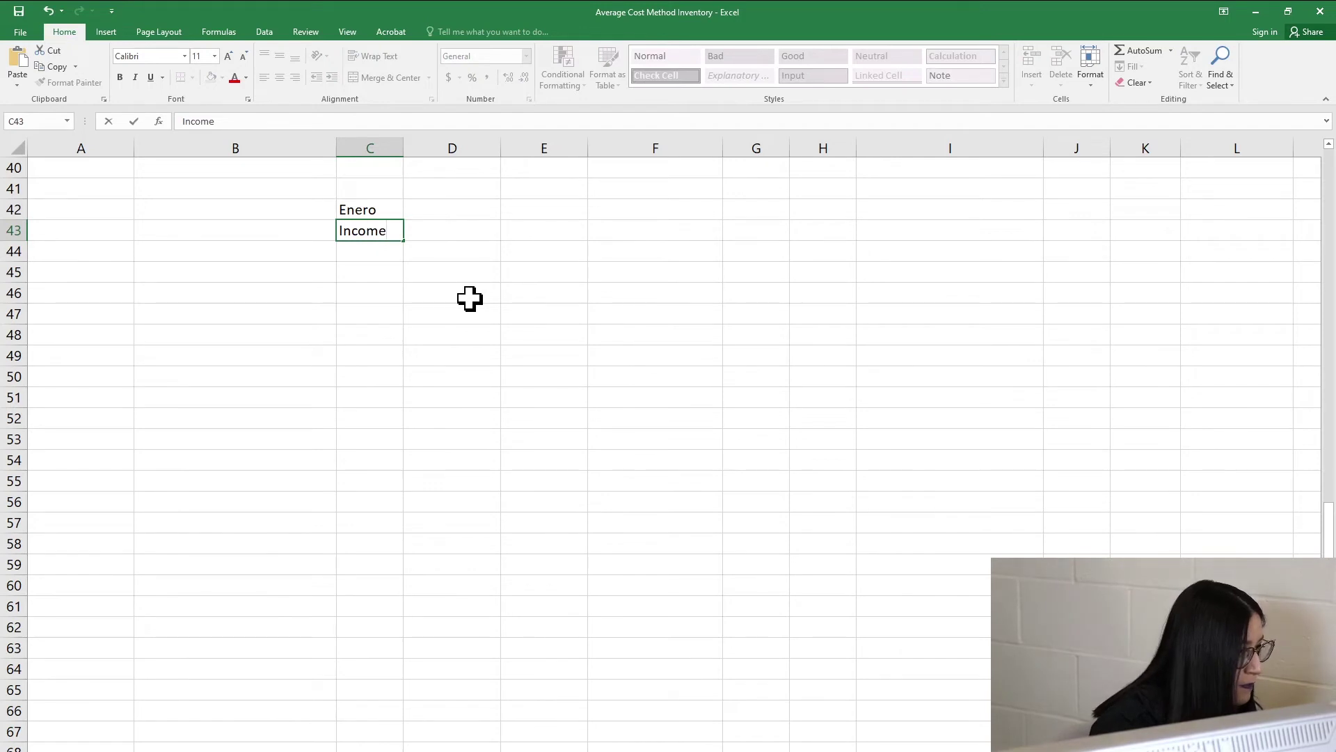
{"action": "left_click", "coordinate": [369, 208]}
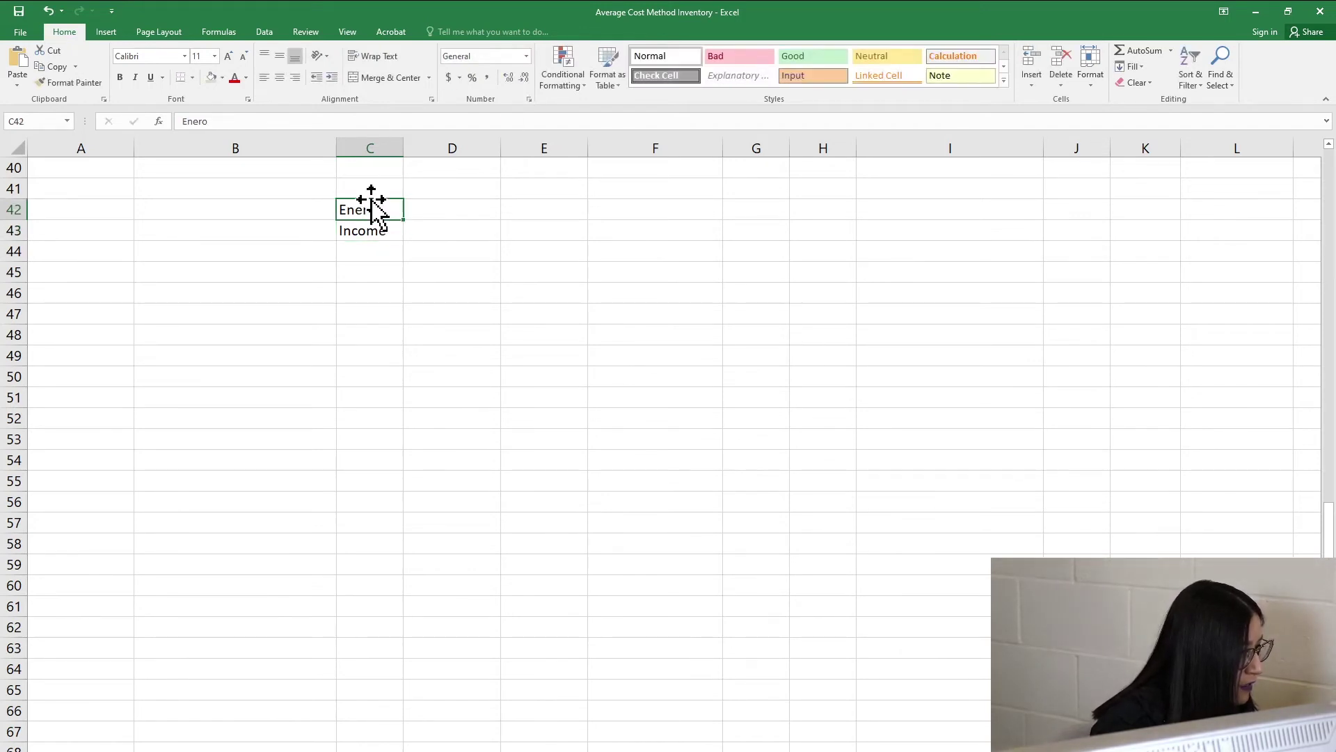
Move the Enero heading up to C41 and list Poshmark, ebay and mercari under Income in C44:C46.
{"action": "left_click_drag", "start_coordinate": [375, 215], "coordinate": [371, 189]}
{"action": "left_click", "coordinate": [370, 256]}
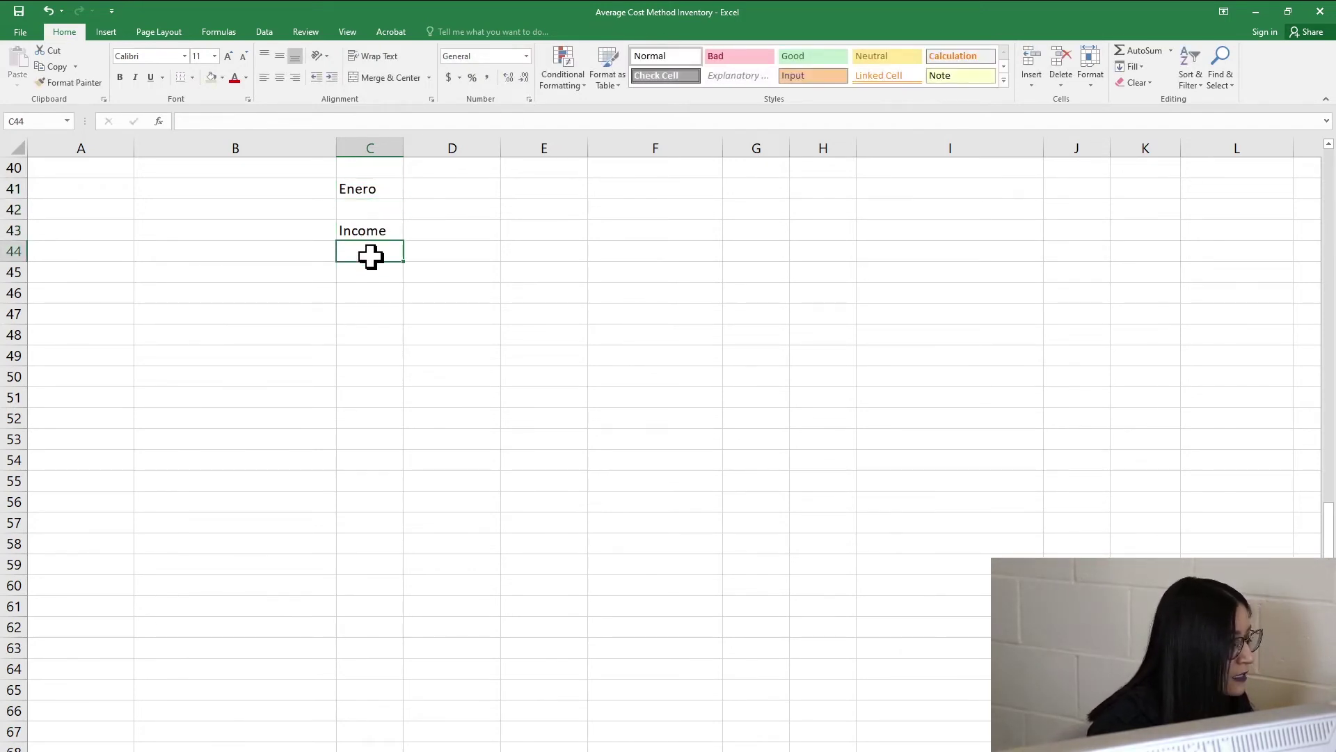
{"action": "type", "text": "Poshmark"}
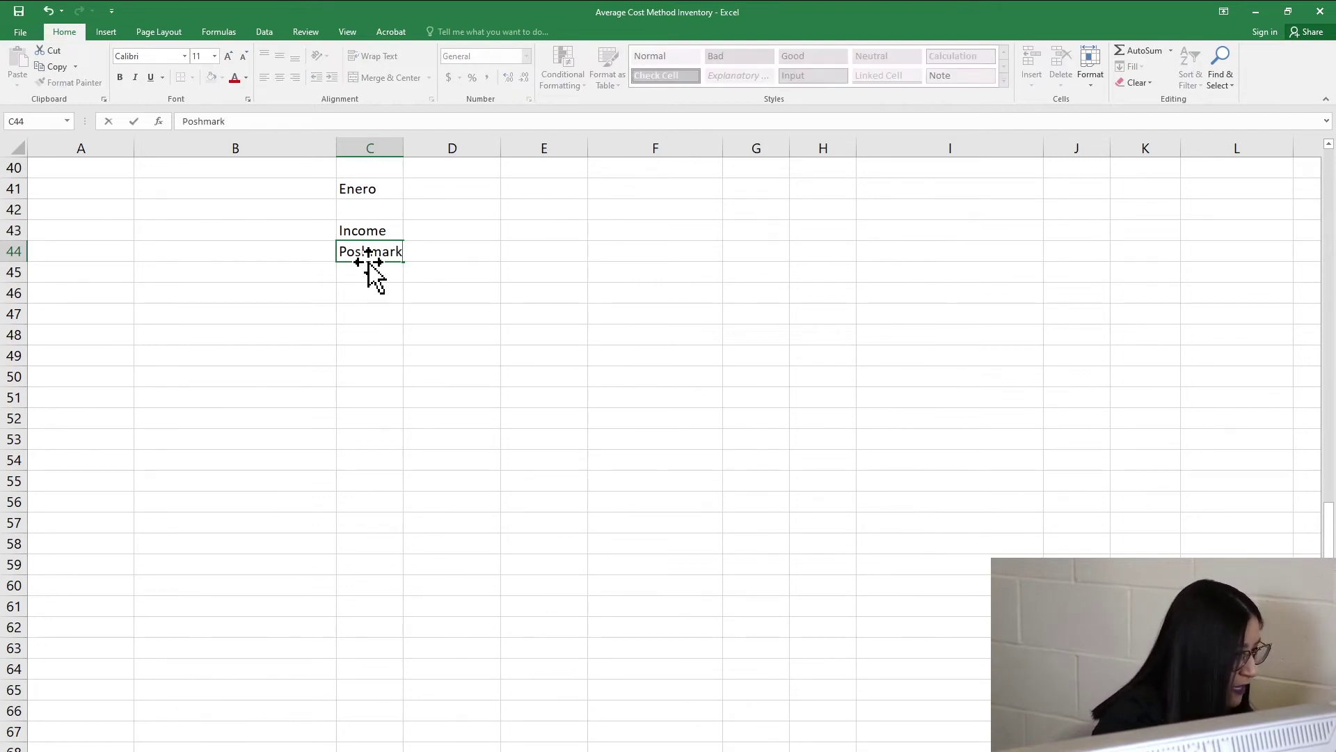
{"action": "key", "text": "Return"}
{"action": "type", "text": "ebay"}
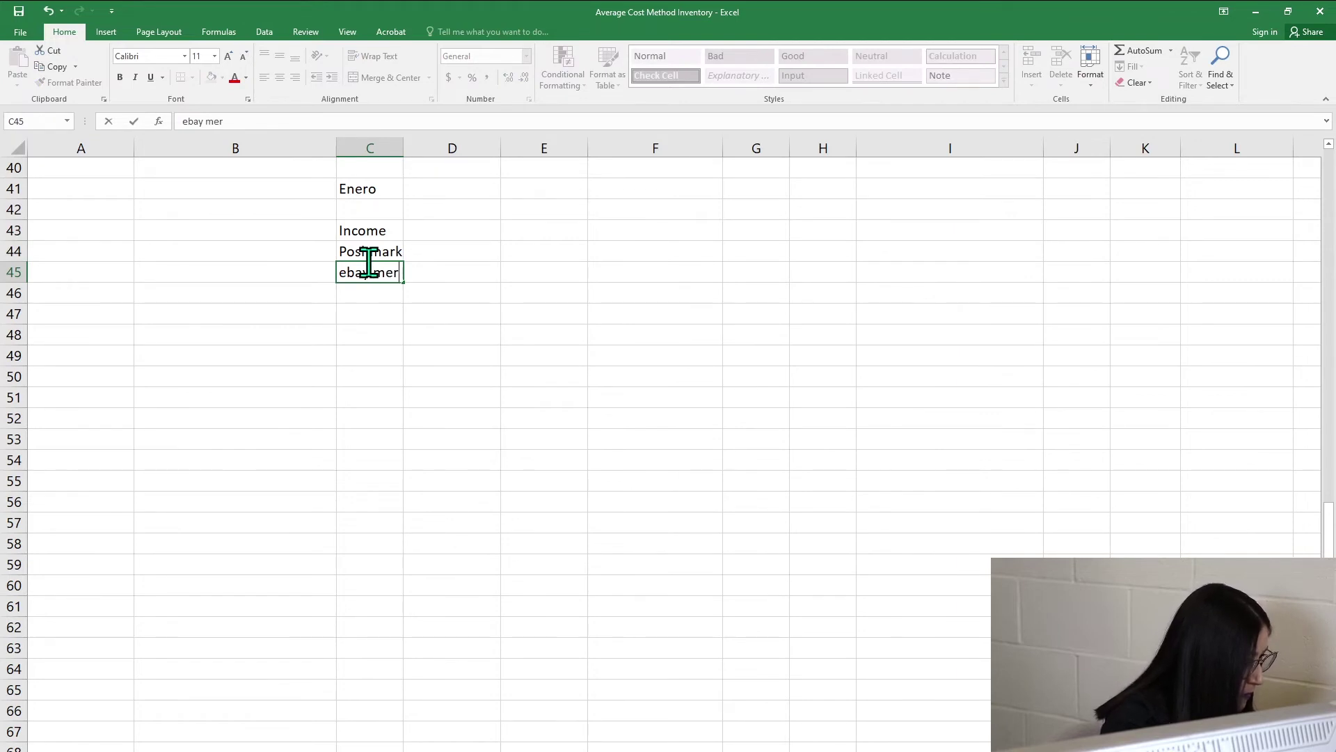
{"action": "key", "text": "Return"}
{"action": "type", "text": "mercari"}
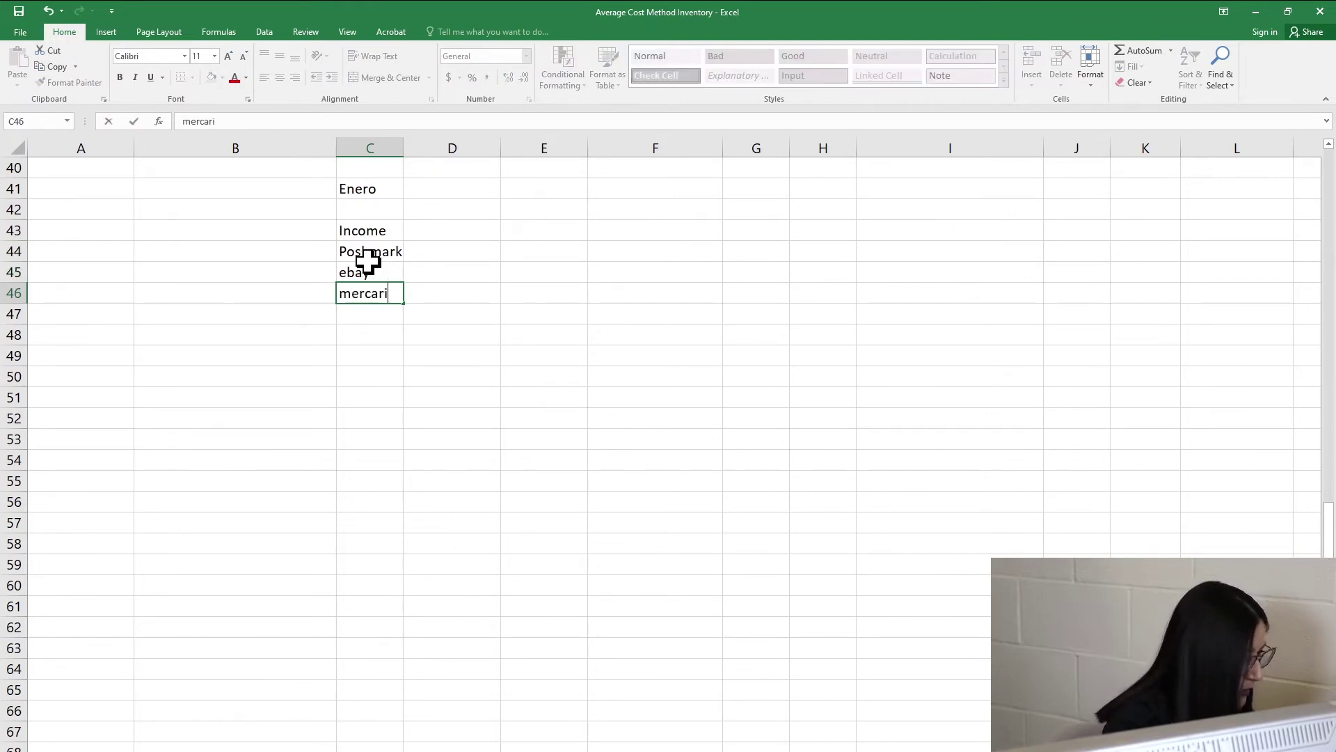
{"action": "key", "text": "Tab"}
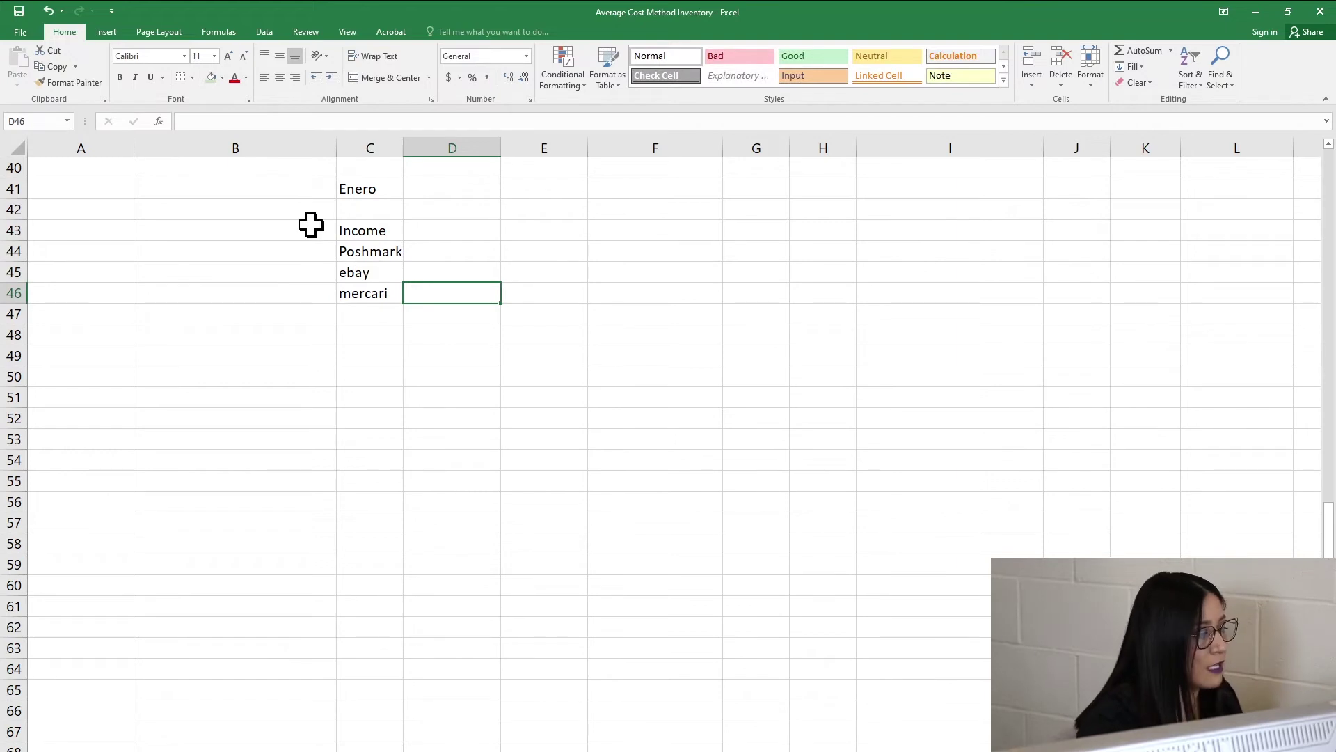
Enter the income amounts 200 for Poshmark, 600 for ebay and 100 for mercari in D44:D46.
{"action": "left_click", "coordinate": [363, 230]}
{"action": "left_click", "coordinate": [417, 250]}
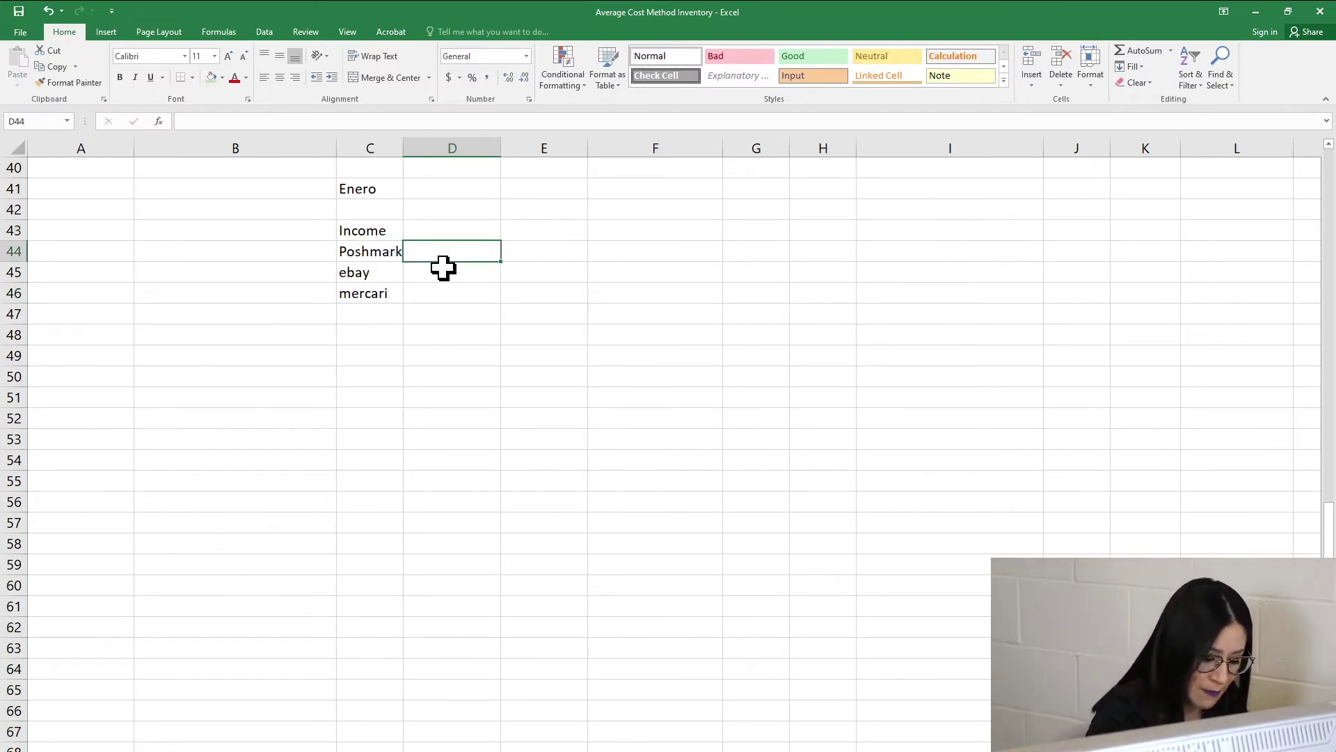
{"action": "type", "text": "200"}
{"action": "key", "text": "Return"}
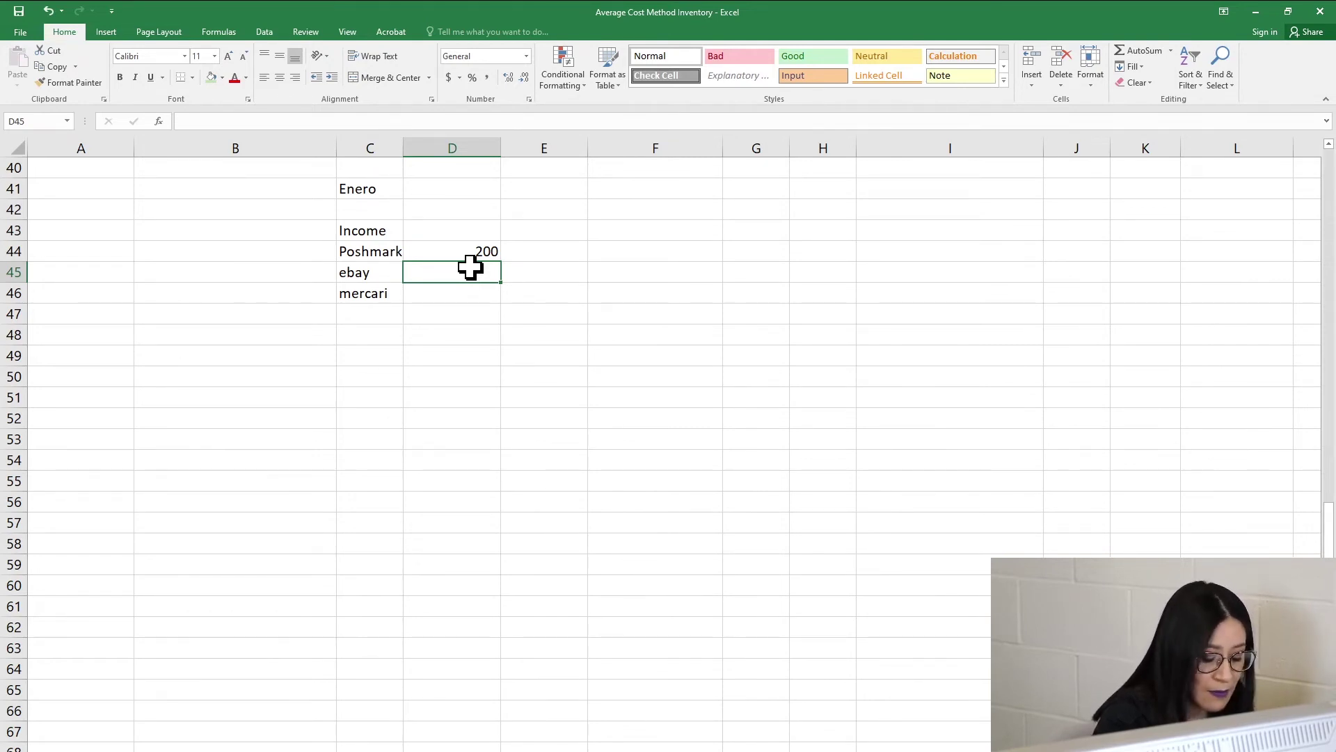
{"action": "type", "text": "6"}
{"action": "left_click", "coordinate": [484, 291]}
{"action": "type", "text": "1"}
{"action": "left_click", "coordinate": [540, 322]}
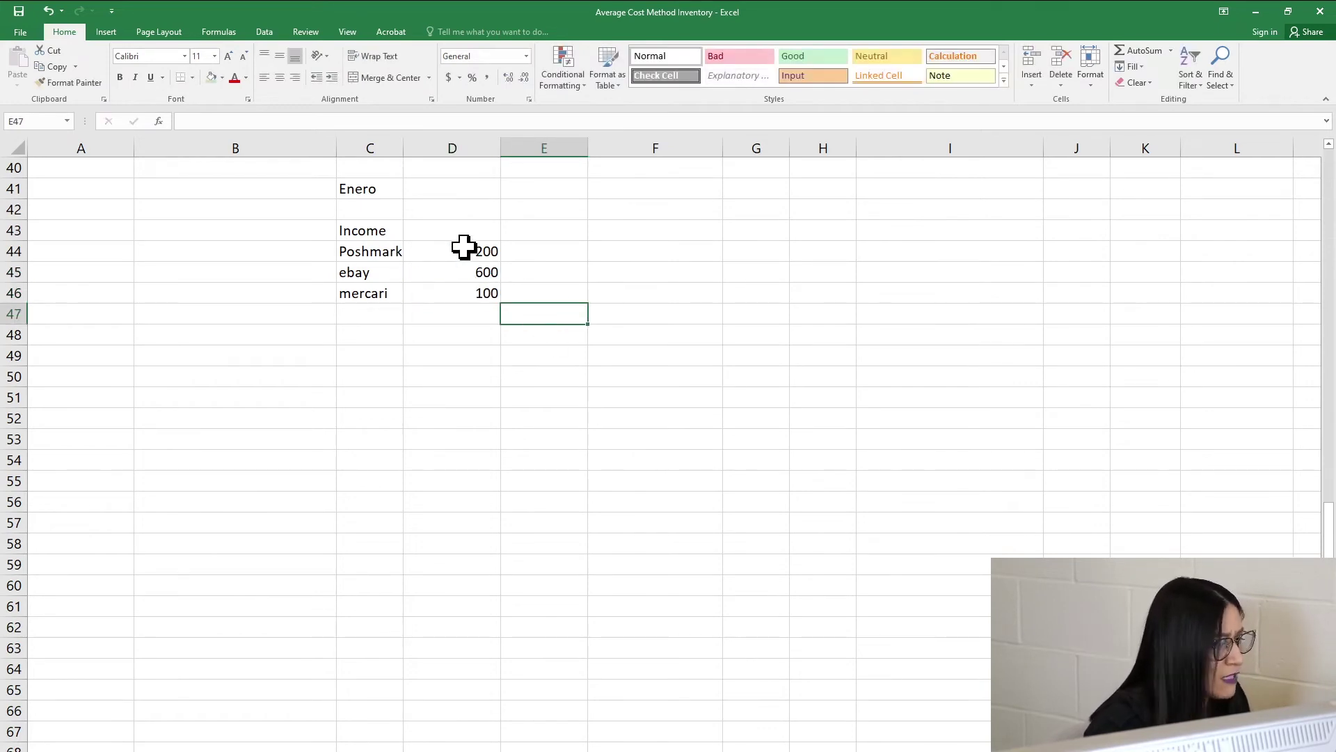
Format the income amounts in D44:D46 as dollar Accounting values.
{"action": "left_click_drag", "start_coordinate": [462, 251], "coordinate": [469, 289]}
{"action": "left_click", "coordinate": [449, 77]}
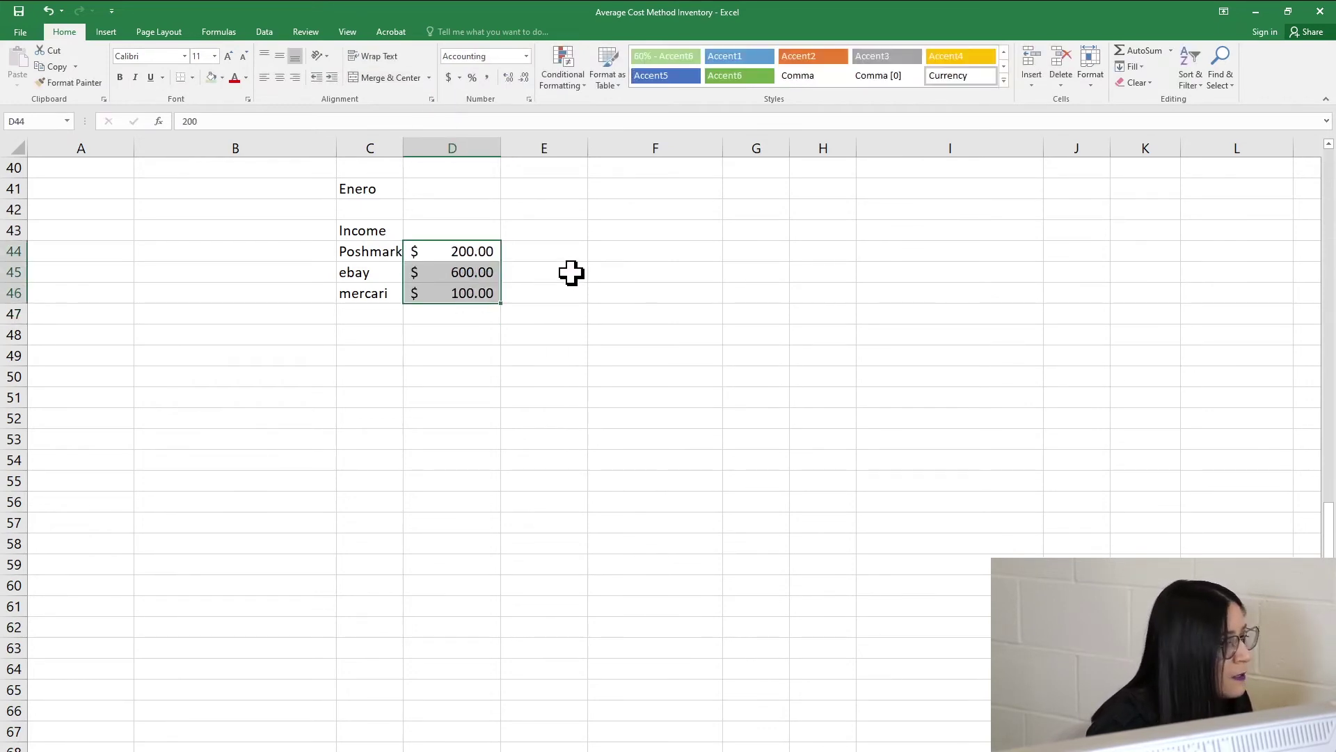
{"action": "left_click", "coordinate": [569, 273]}
Enter the heading Expense in E43 and add an ebay expense of 20 in row 44.
{"action": "left_click", "coordinate": [564, 231]}
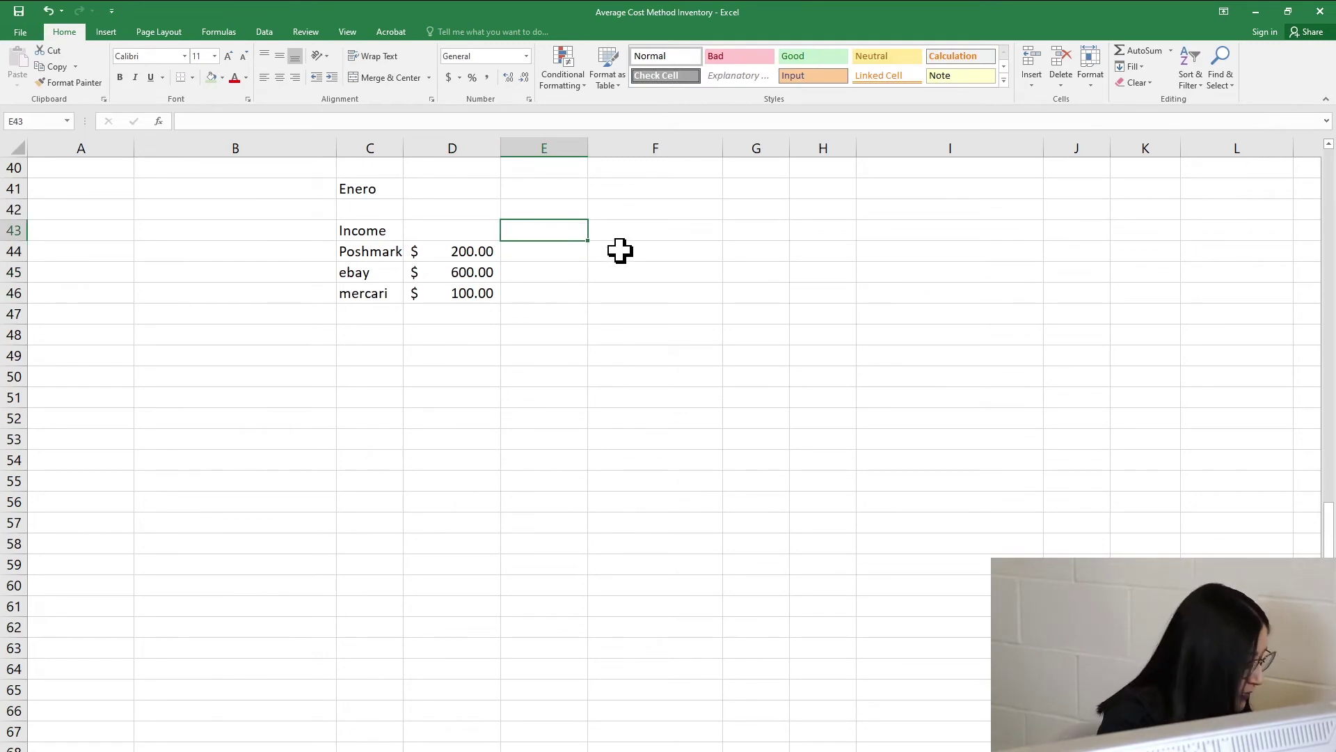
{"action": "type", "text": "Expense"}
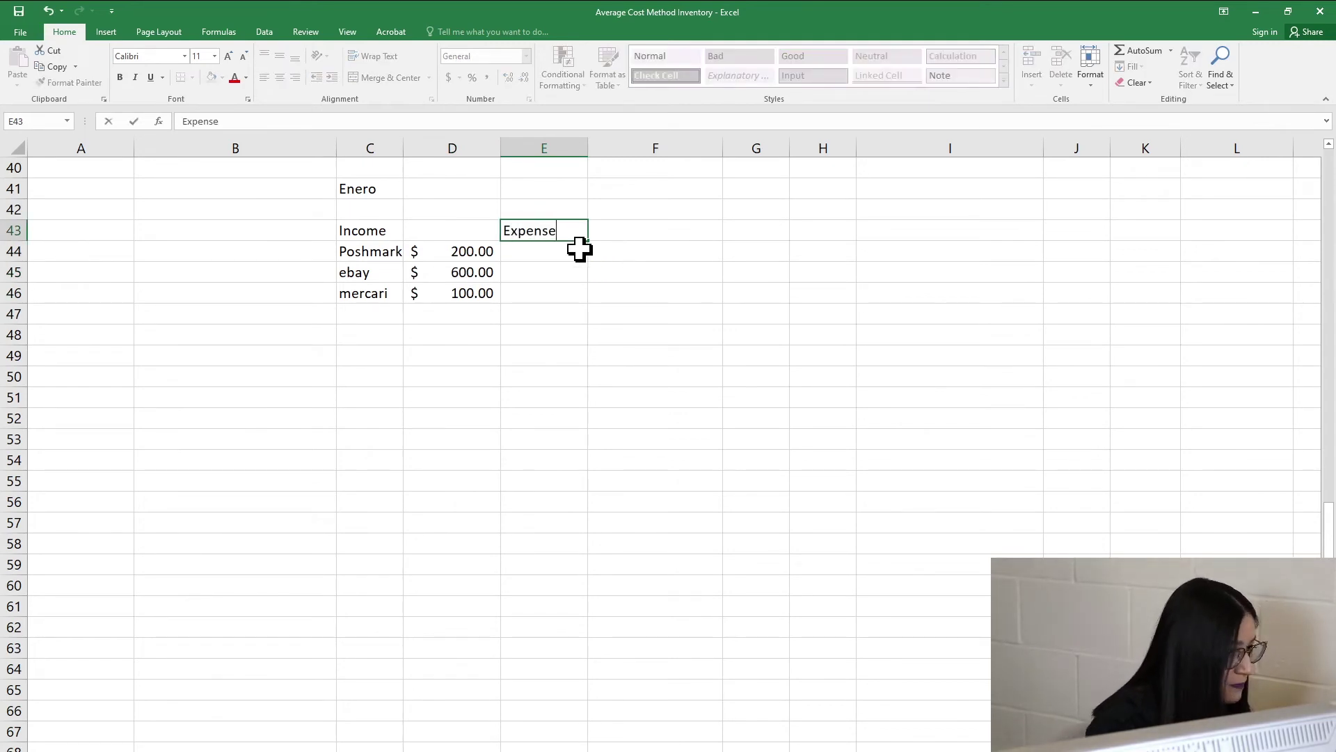
{"action": "left_click", "coordinate": [531, 254]}
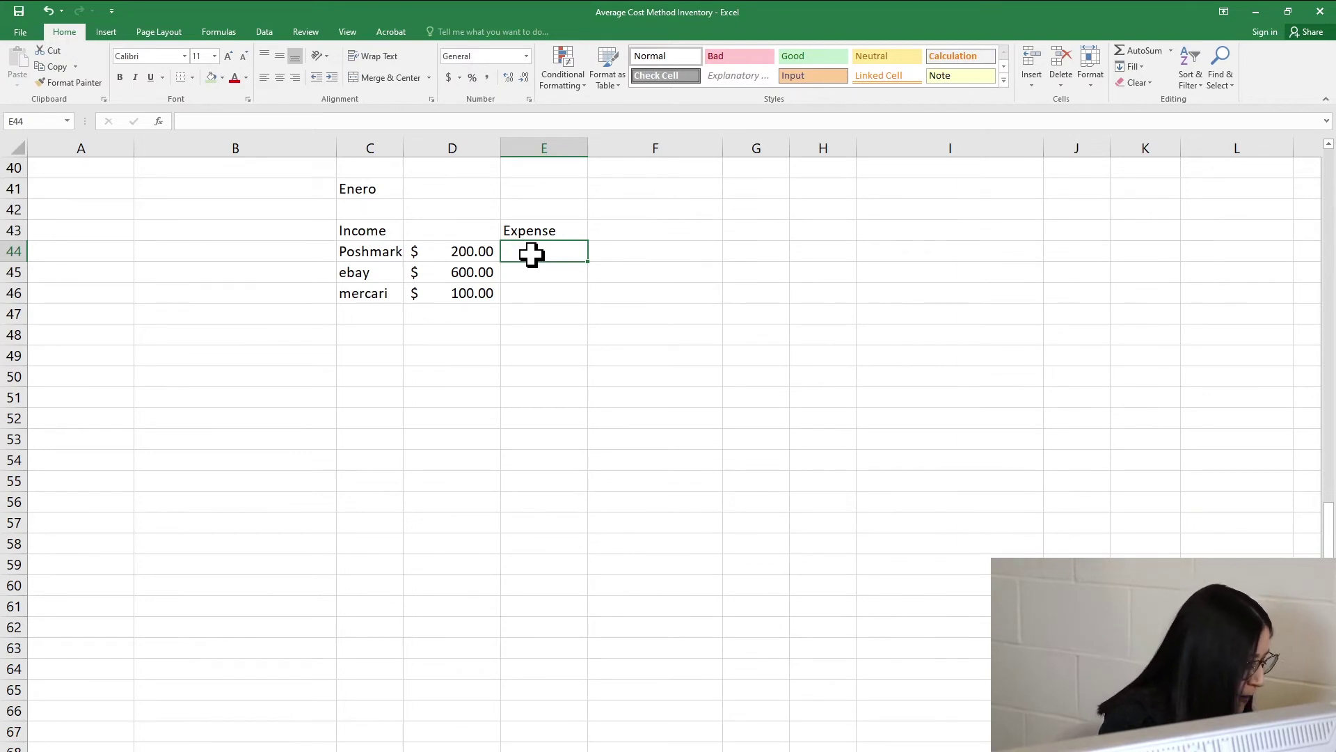
{"action": "type", "text": "ebay"}
{"action": "key", "text": "Tab"}
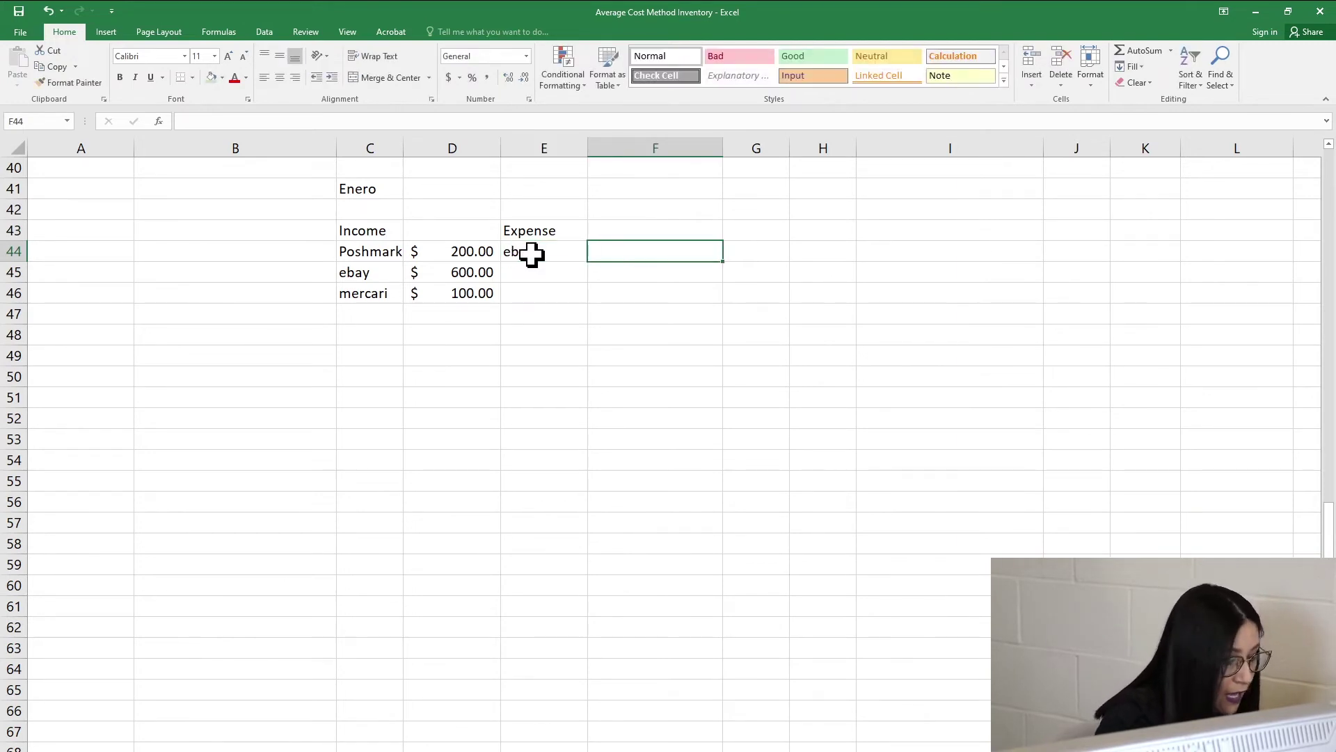
{"action": "type", "text": "20"}
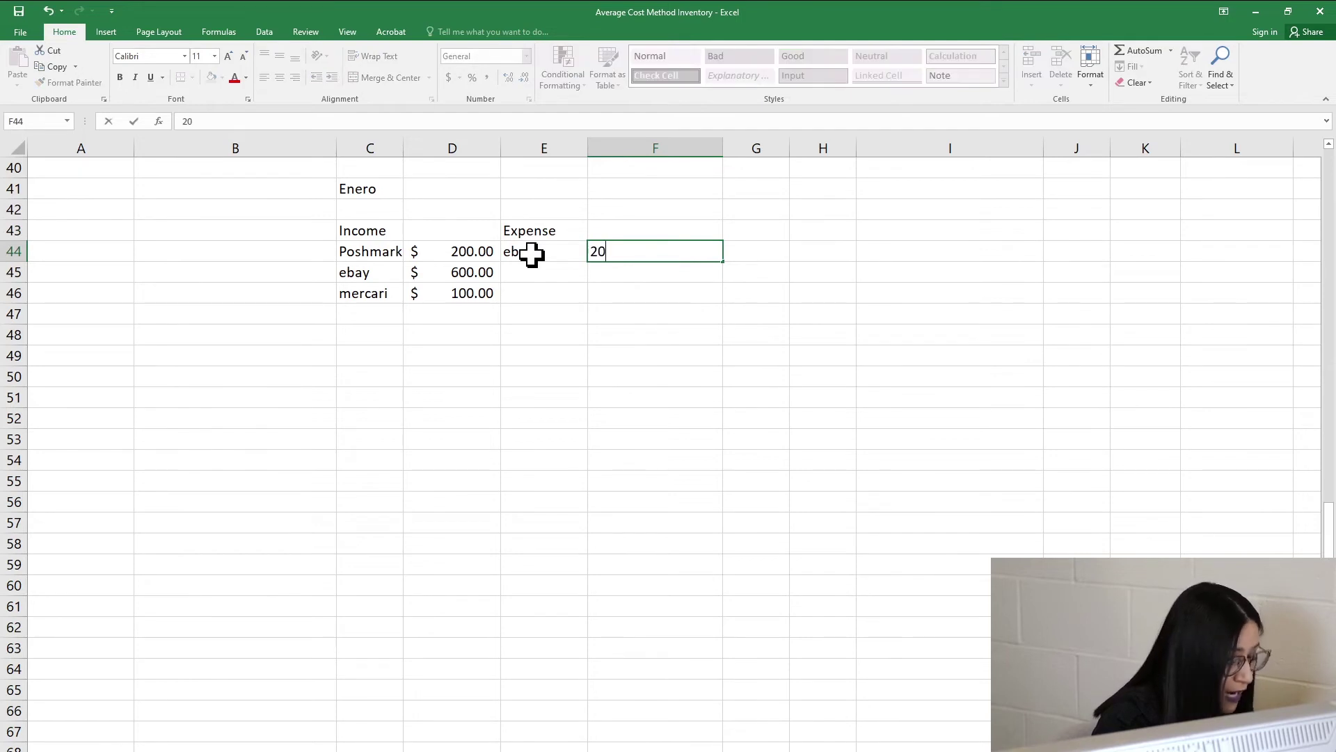
{"action": "key", "text": "Return"}
Add the expenses Paypal with 5 and tissue with 20 in rows 45 and 46.
{"action": "key", "text": "Left"}
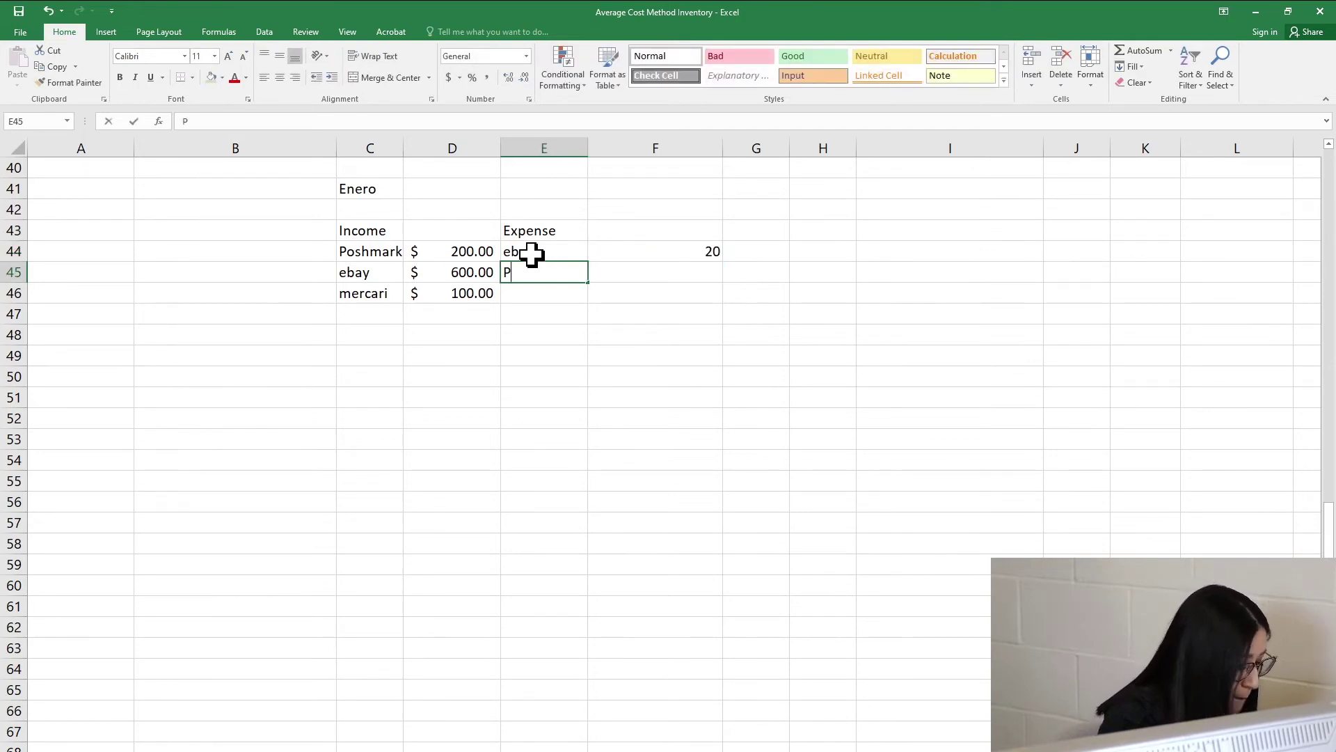
{"action": "type", "text": "Paypal"}
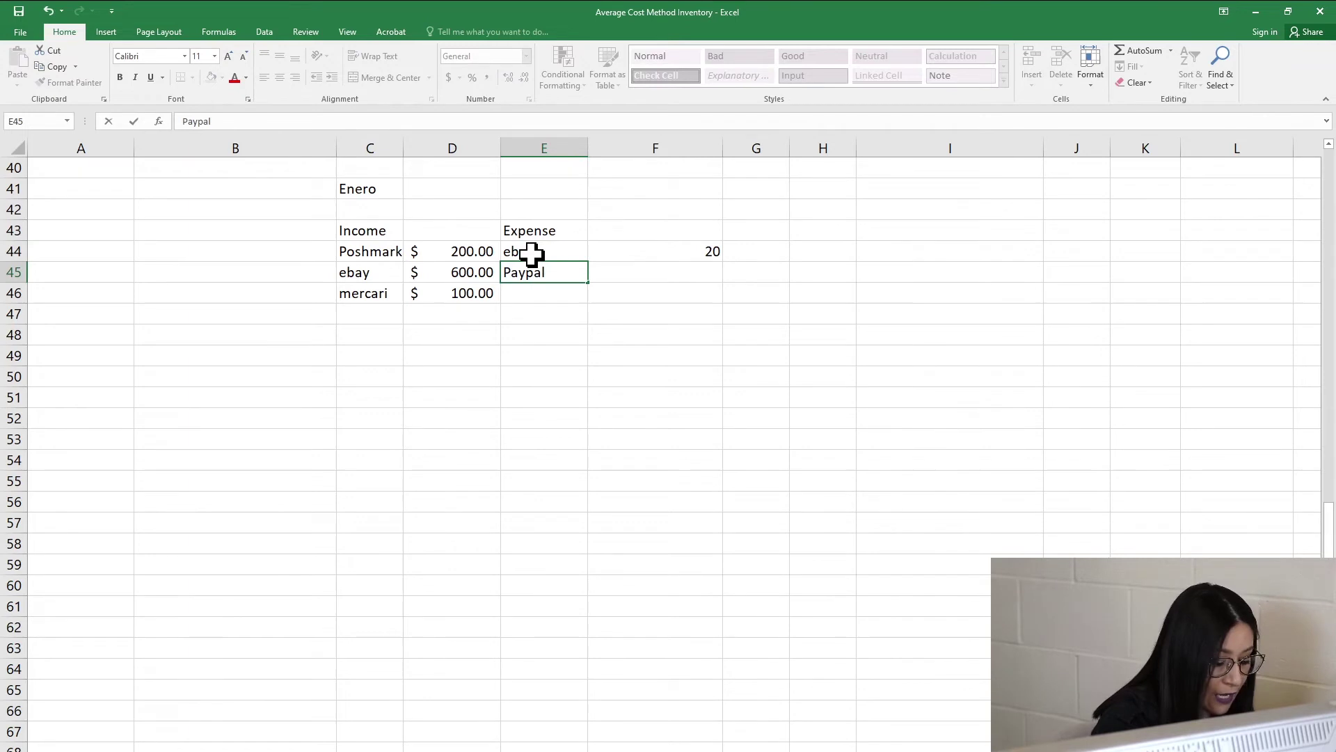
{"action": "key", "text": "Tab"}
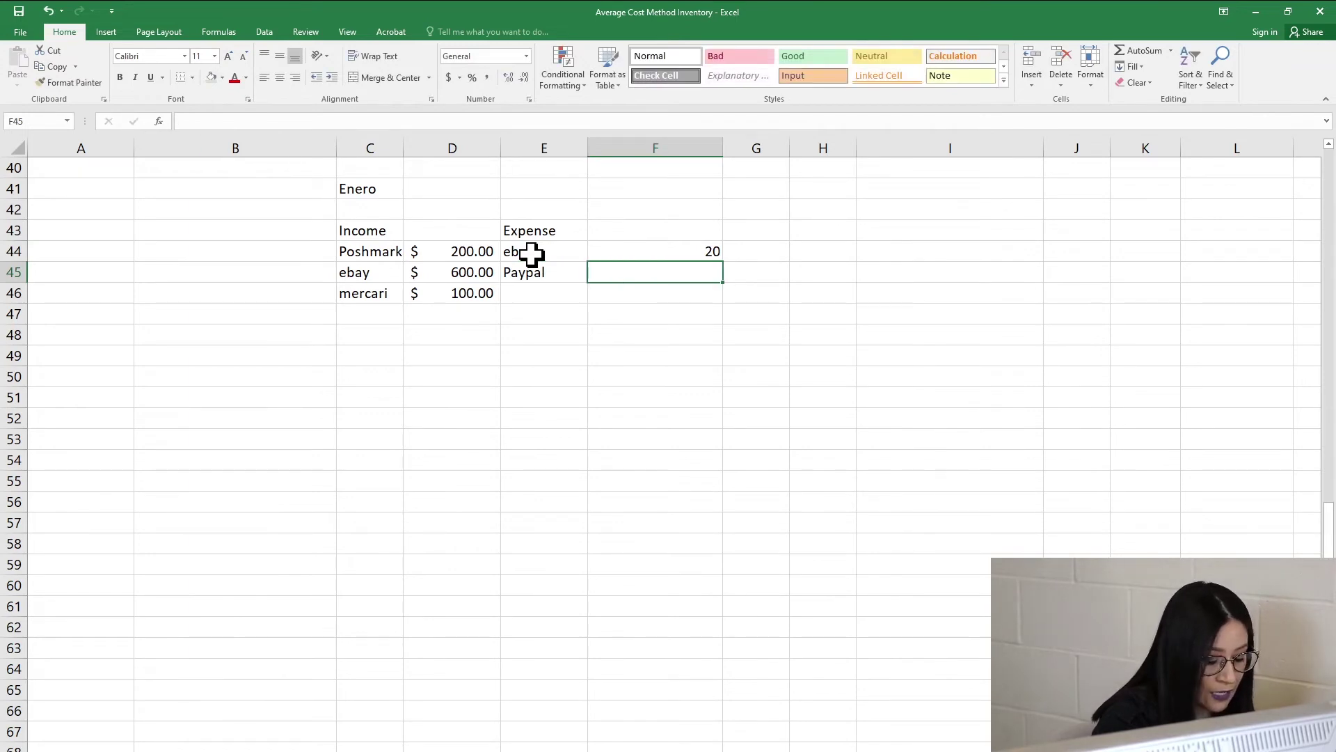
{"action": "type", "text": "5"}
{"action": "key", "text": "Return"}
{"action": "key", "text": "Left"}
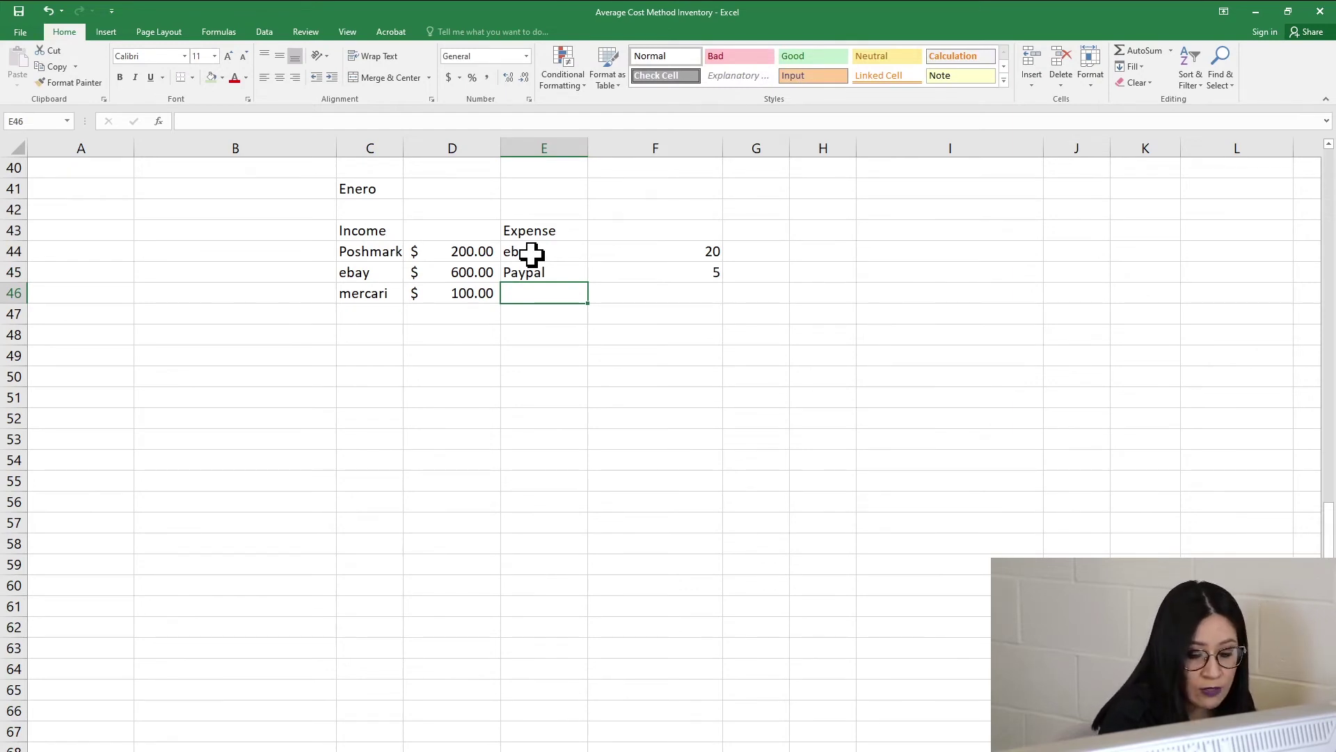
{"action": "type", "text": "tissue"}
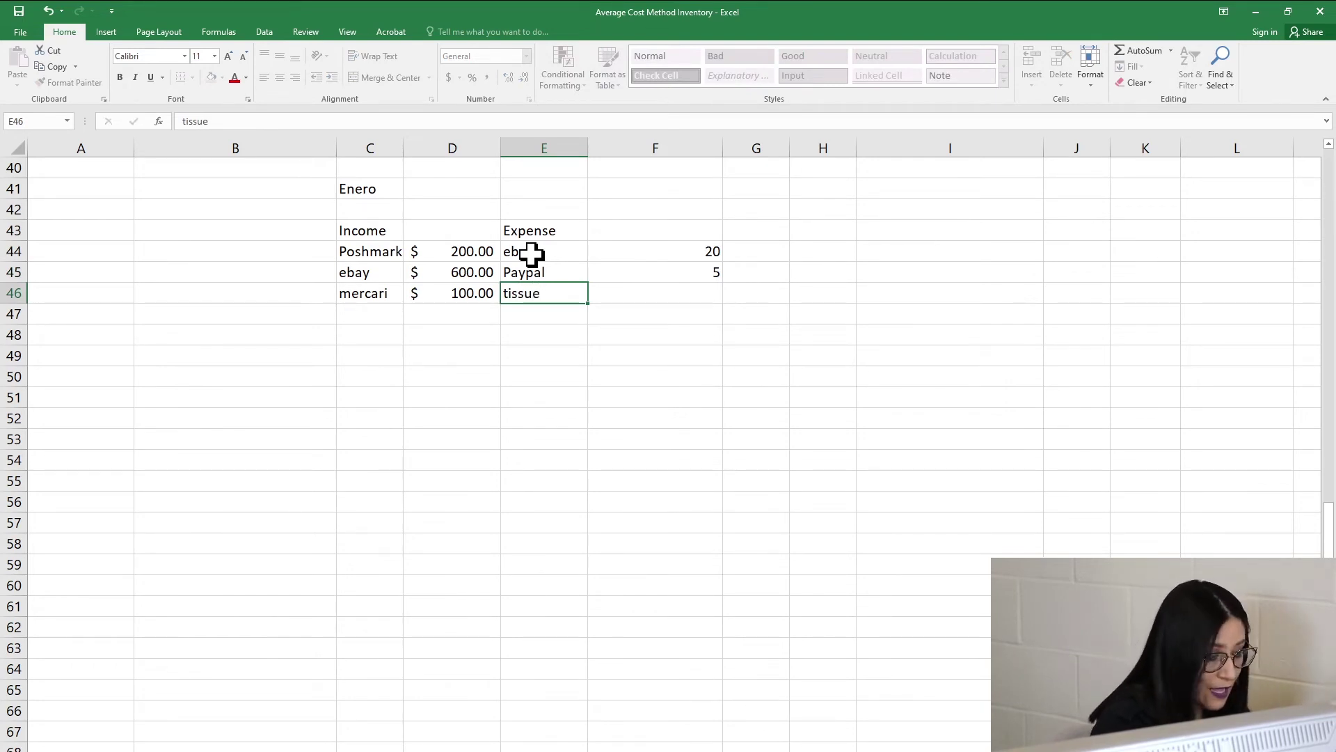
{"action": "key", "text": "Tab"}
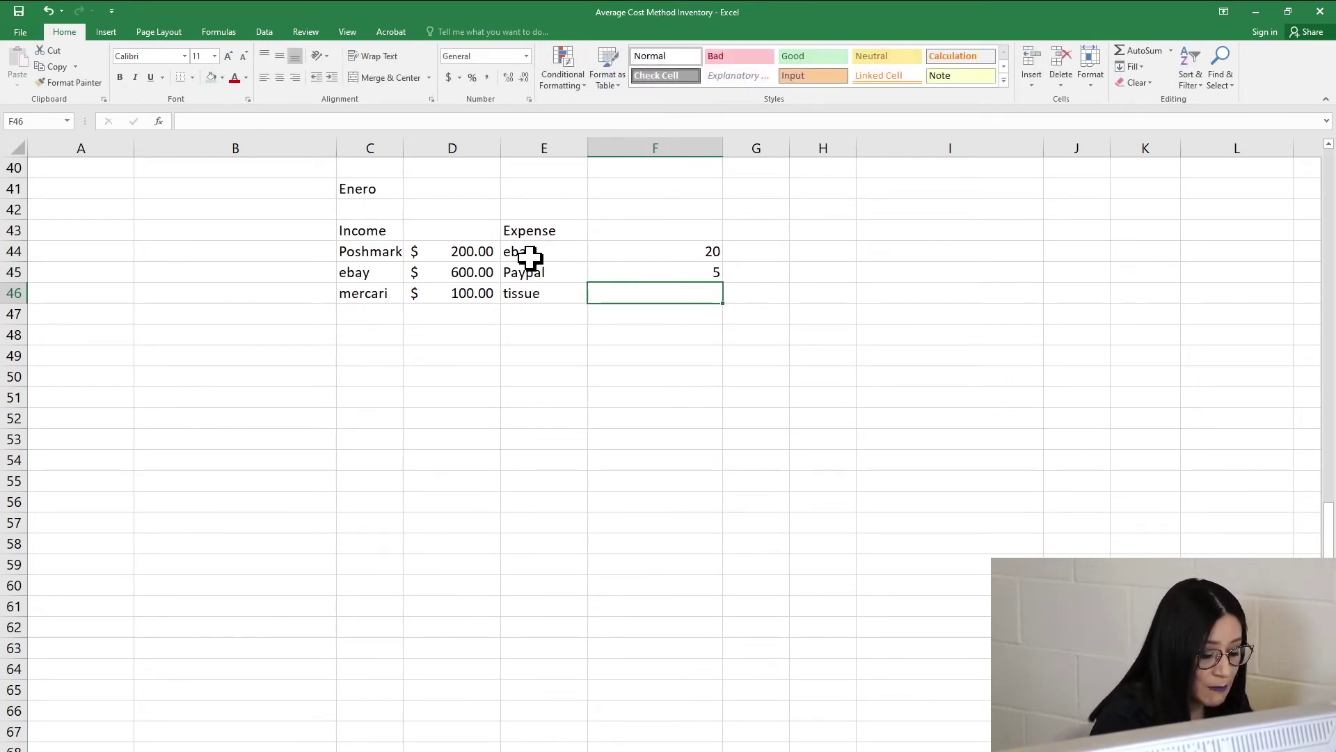
{"action": "type", "text": "20"}
{"action": "key", "text": "Return"}
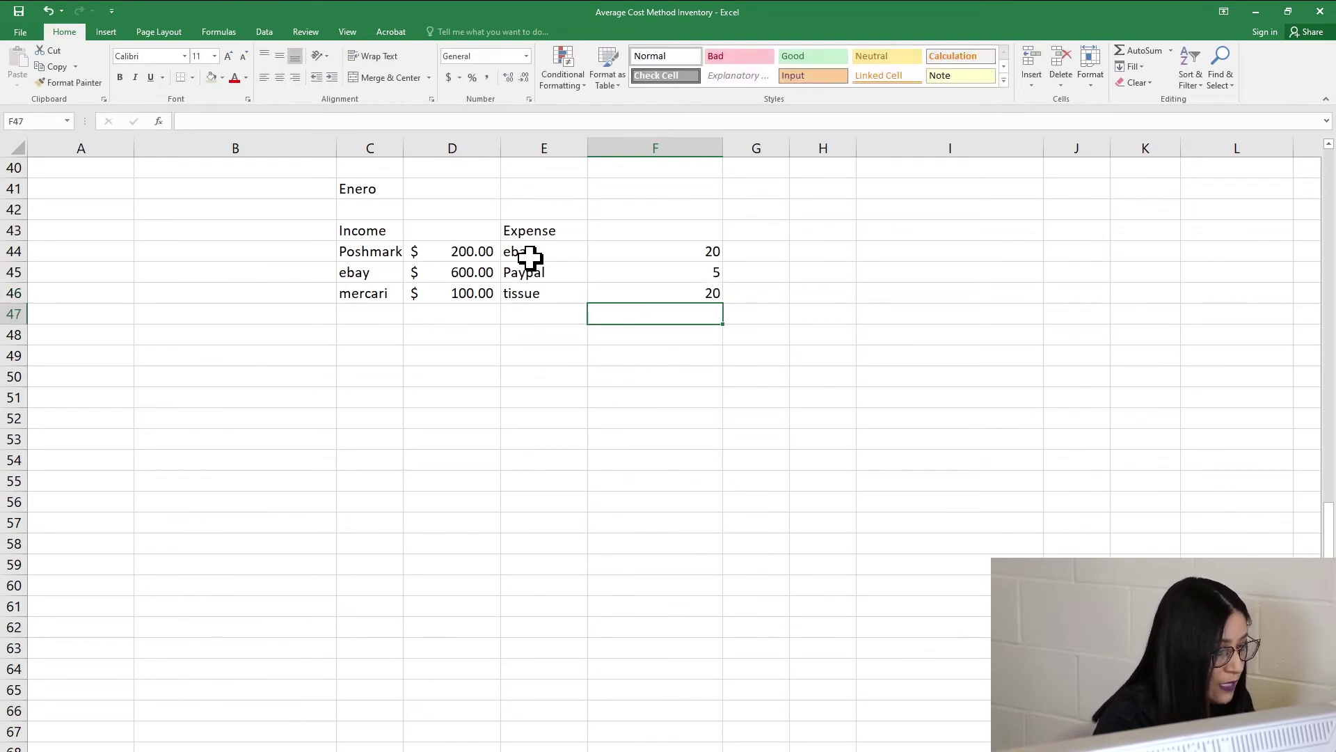
Format the expense amounts in F44:F46 as dollar Accounting values.
{"action": "key", "text": "Left"}
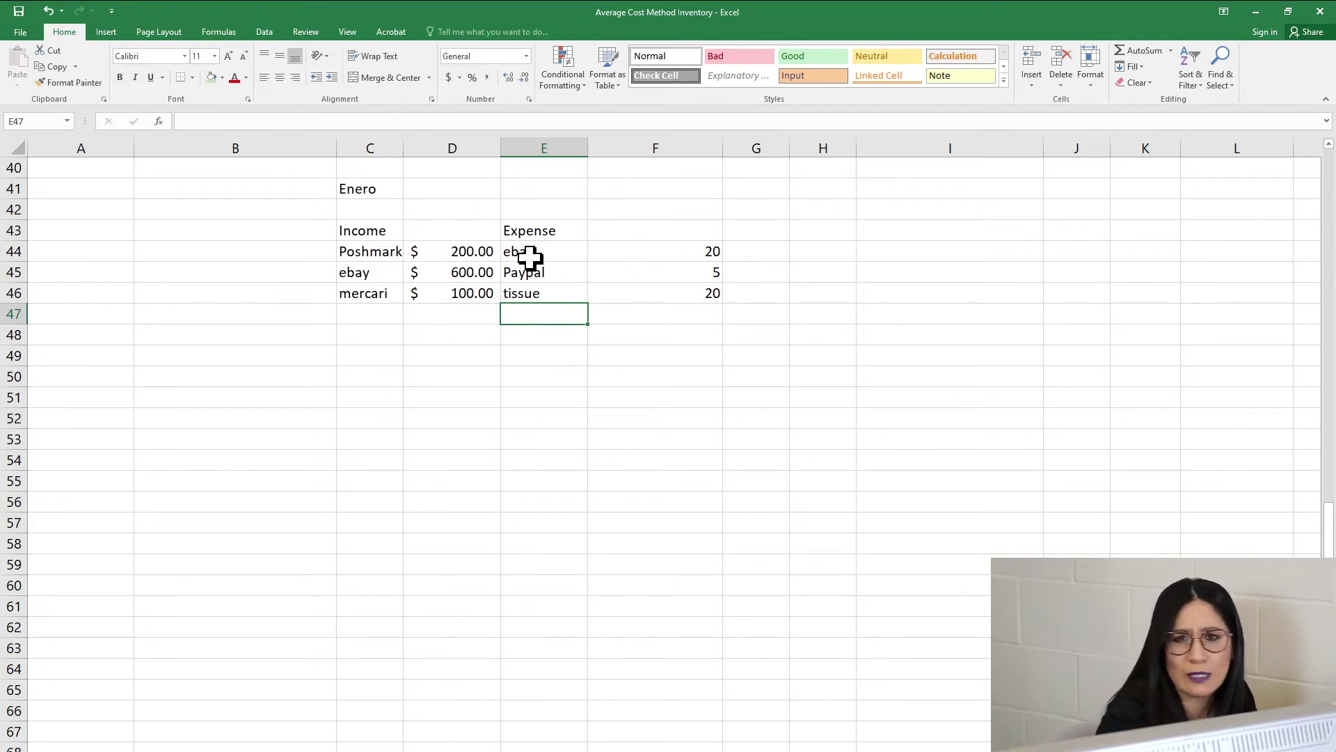
{"action": "left_click_drag", "start_coordinate": [668, 240], "coordinate": [680, 290]}
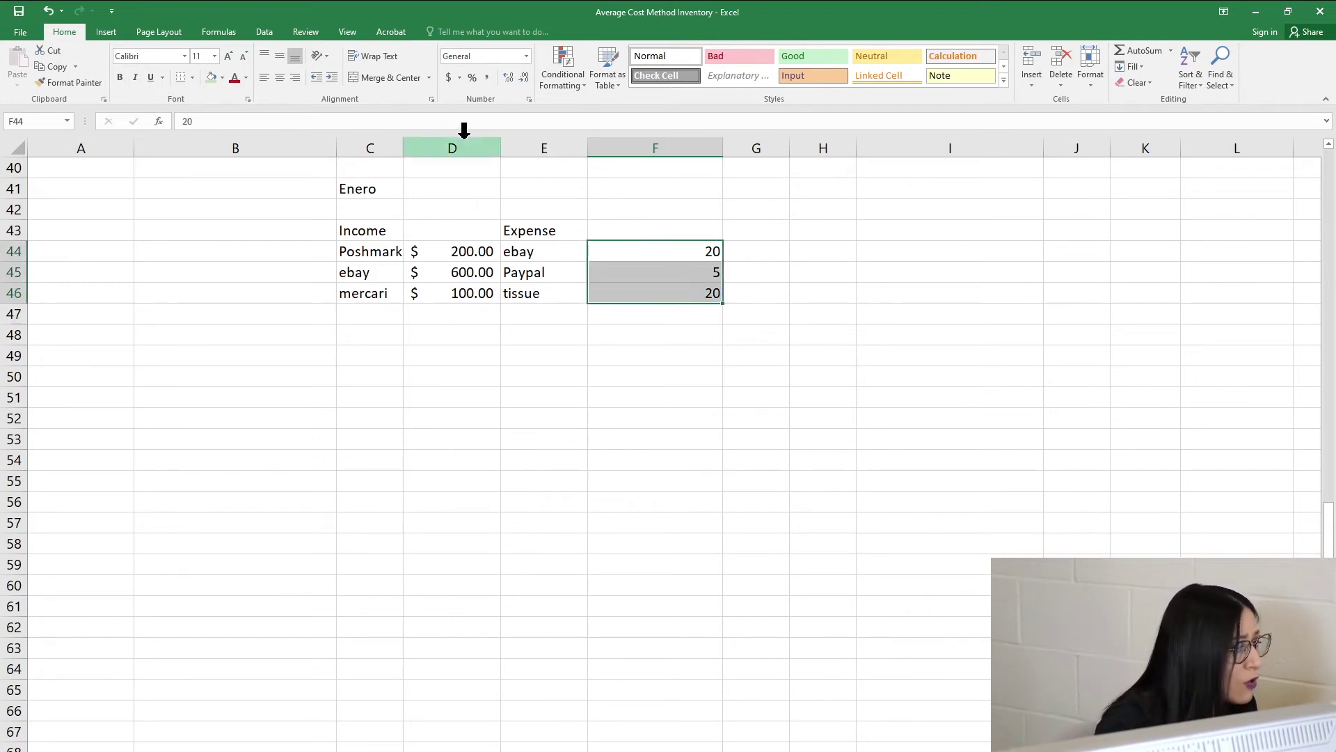
{"action": "left_click", "coordinate": [449, 77]}
{"action": "left_click", "coordinate": [774, 292]}
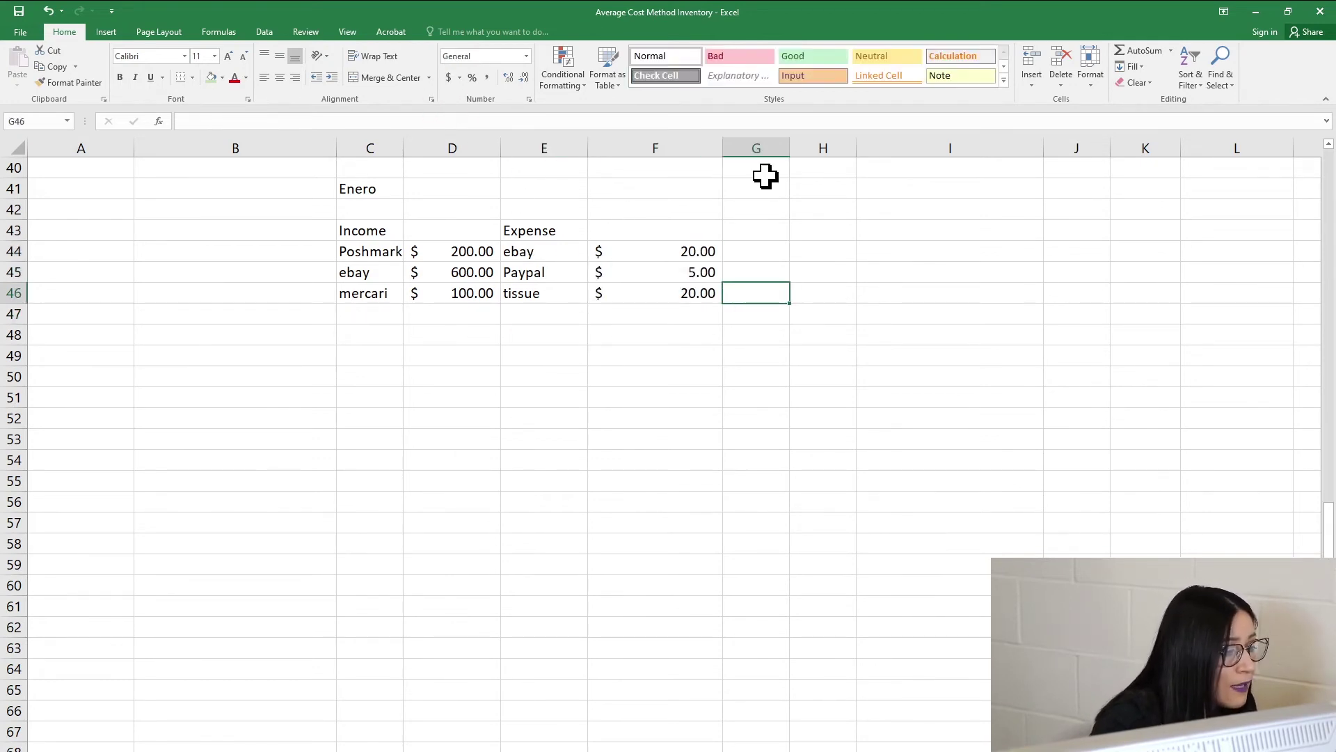
{"action": "left_click", "coordinate": [761, 232]}
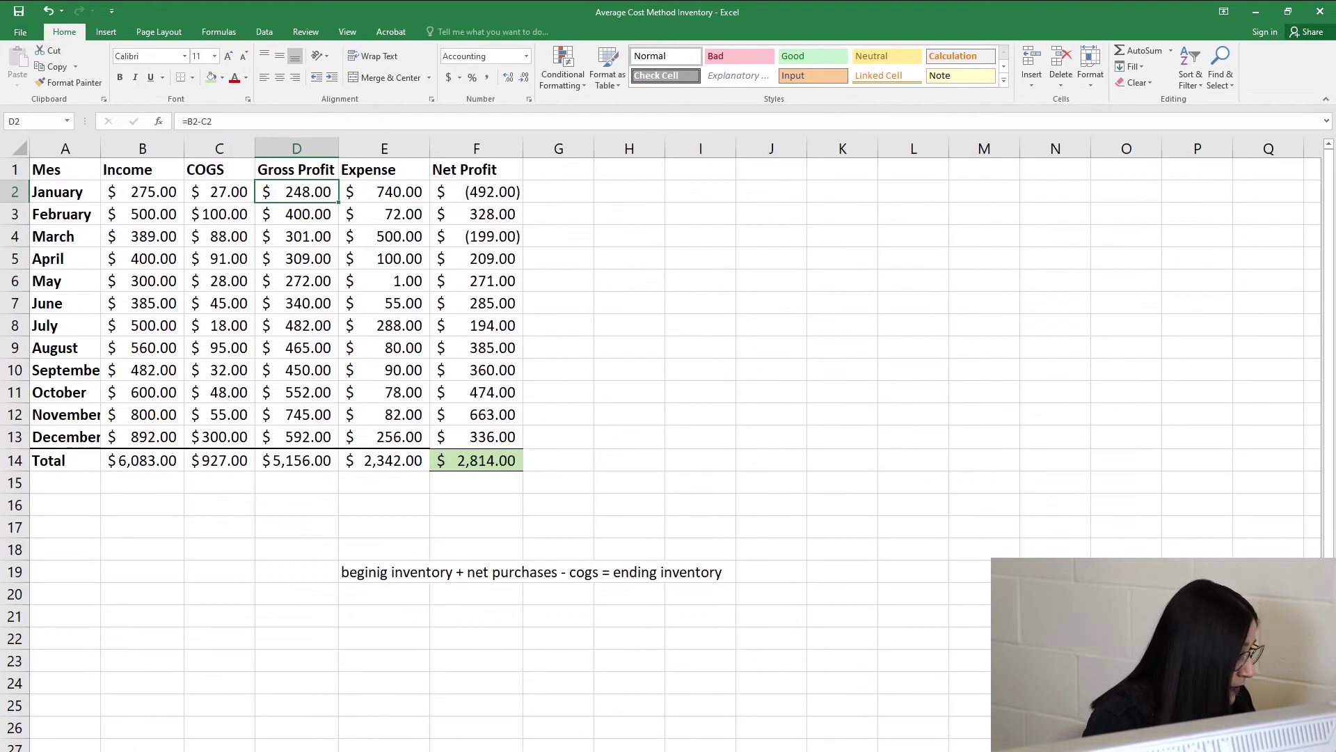
Glance at January's income in the yearly summary and total the Enero income in D47 with a SUM of D44:D46.
{"action": "left_click", "coordinate": [141, 189]}
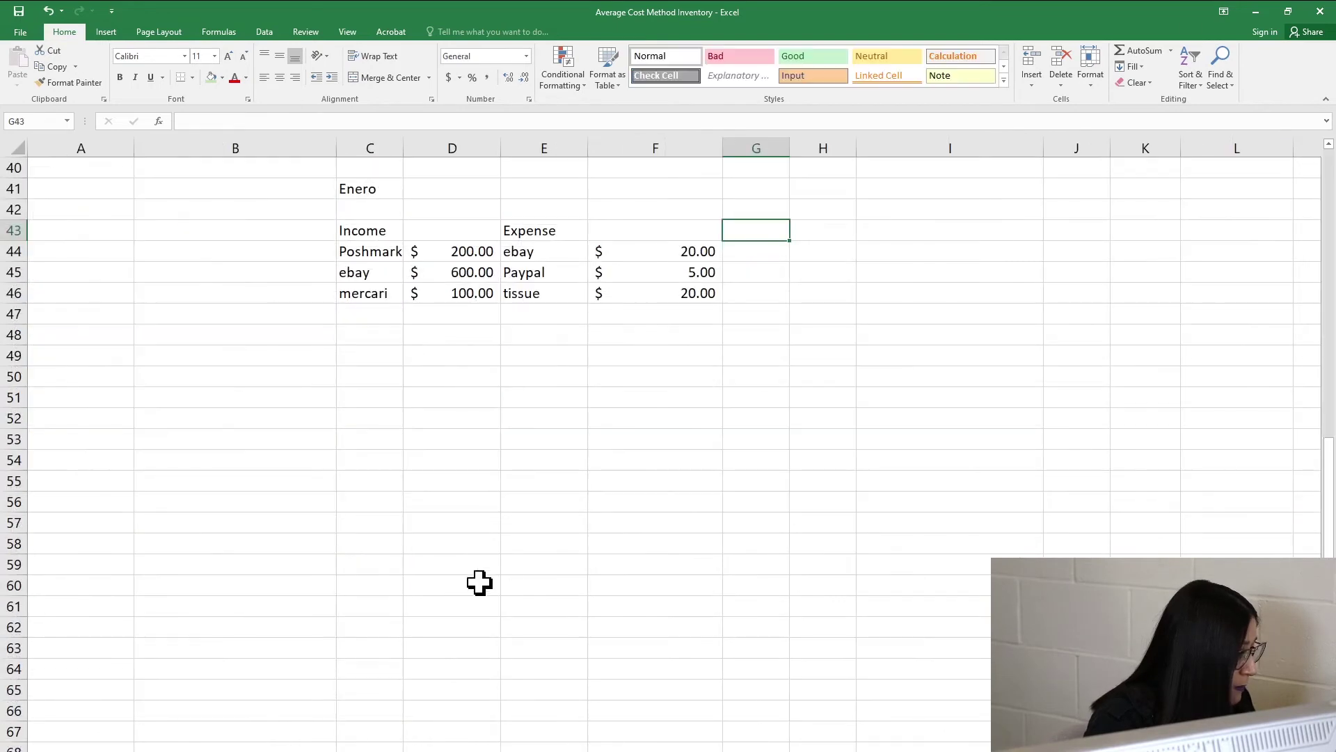
{"action": "left_click_drag", "start_coordinate": [485, 254], "coordinate": [474, 300]}
{"action": "left_click", "coordinate": [462, 314]}
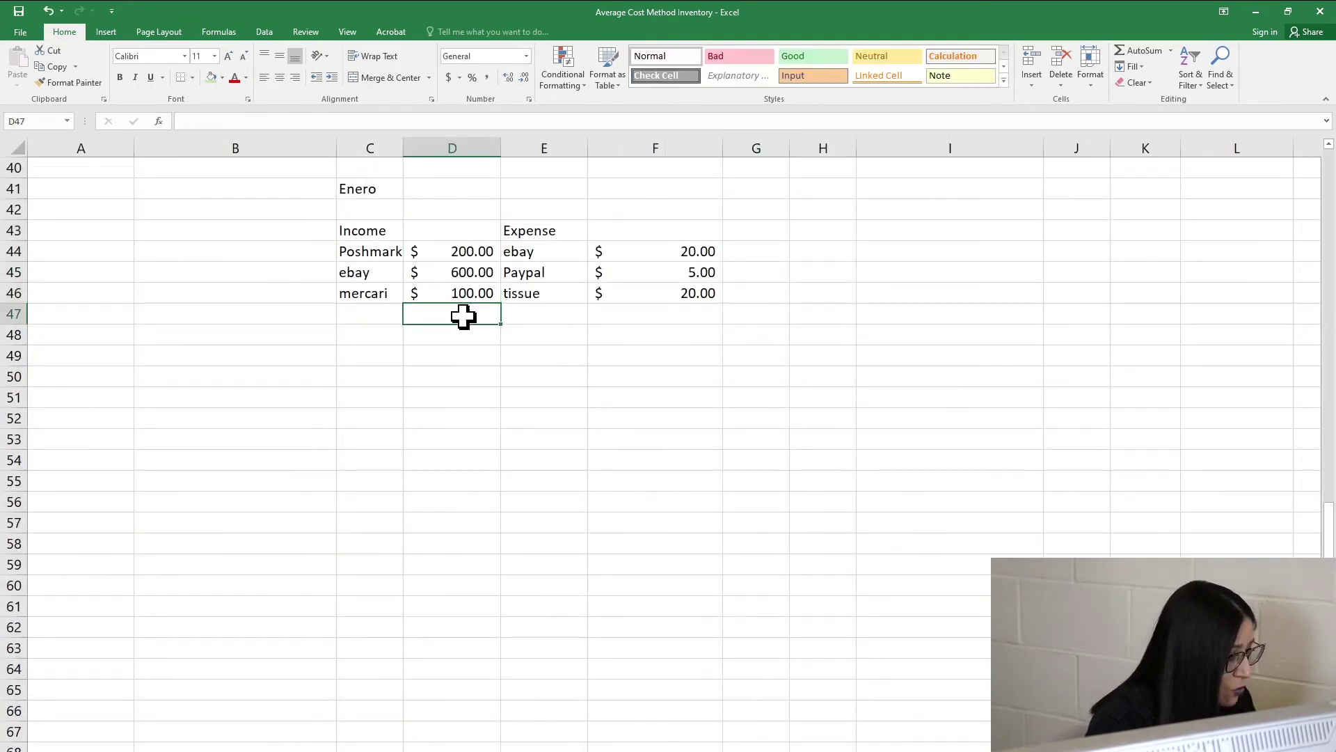
{"action": "left_click", "coordinate": [1147, 51]}
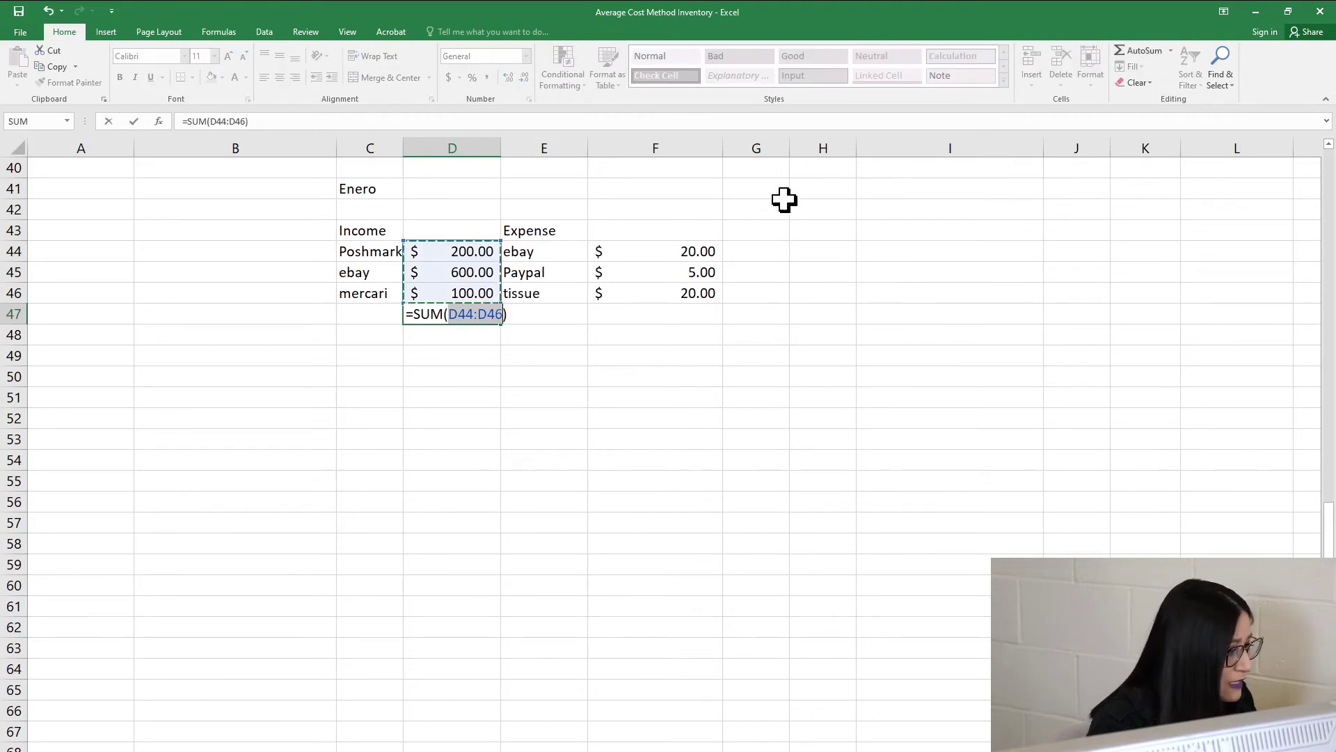
{"action": "key", "text": "Return"}
{"action": "left_click", "coordinate": [496, 314]}
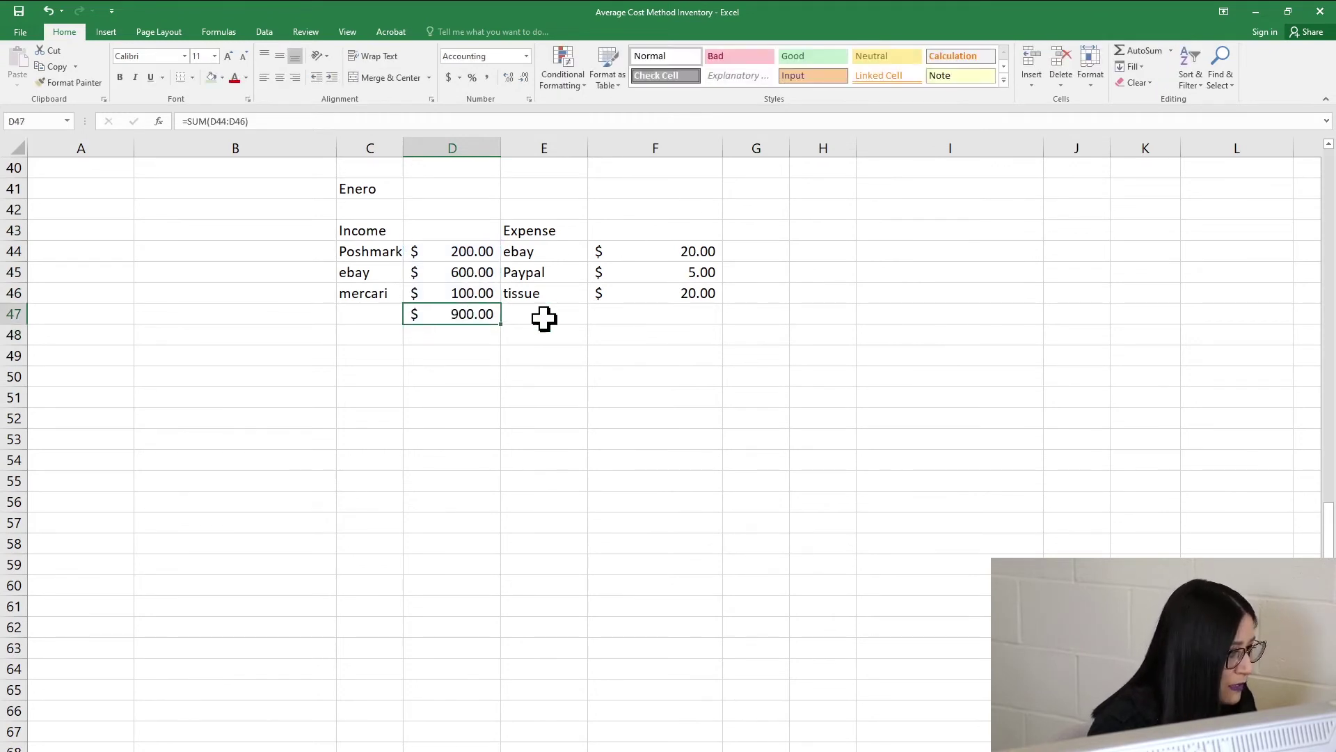
Total the Enero expenses in F47 with a SUM of F44:F46.
{"action": "left_click", "coordinate": [688, 314]}
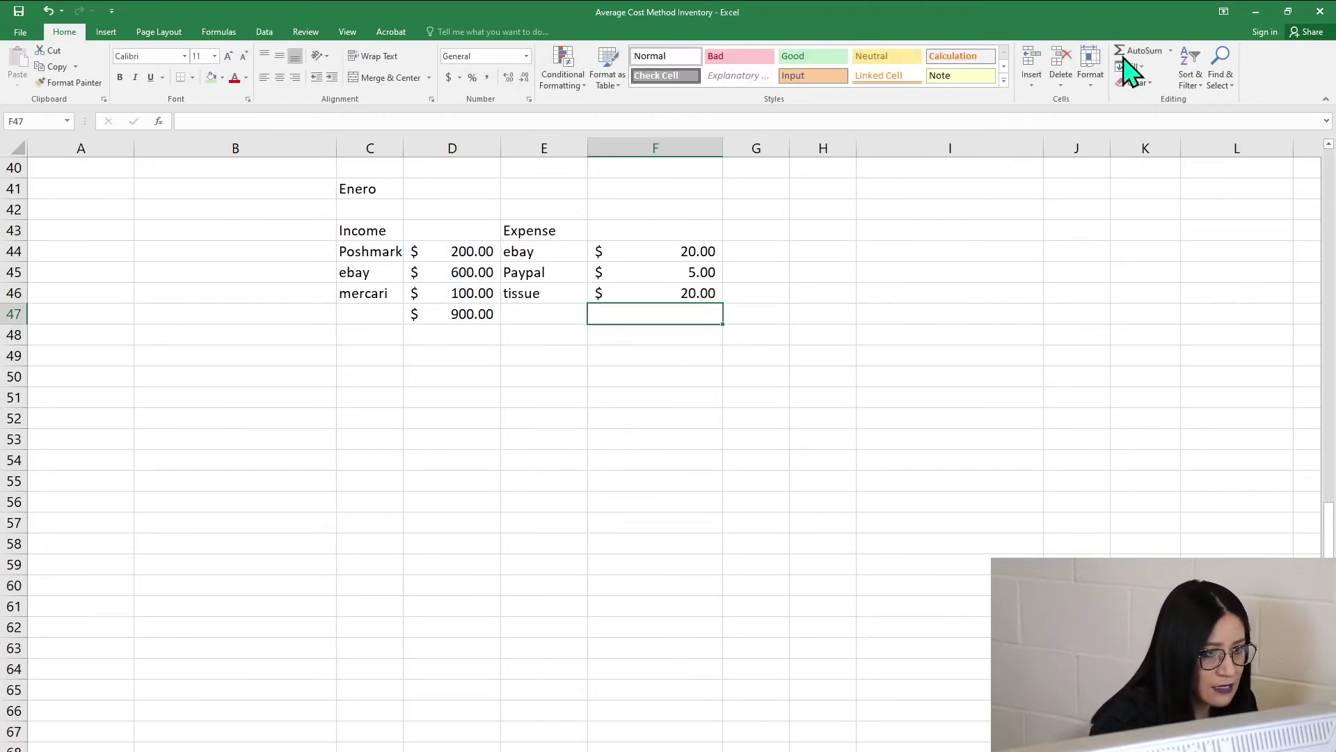
{"action": "left_click", "coordinate": [1147, 52]}
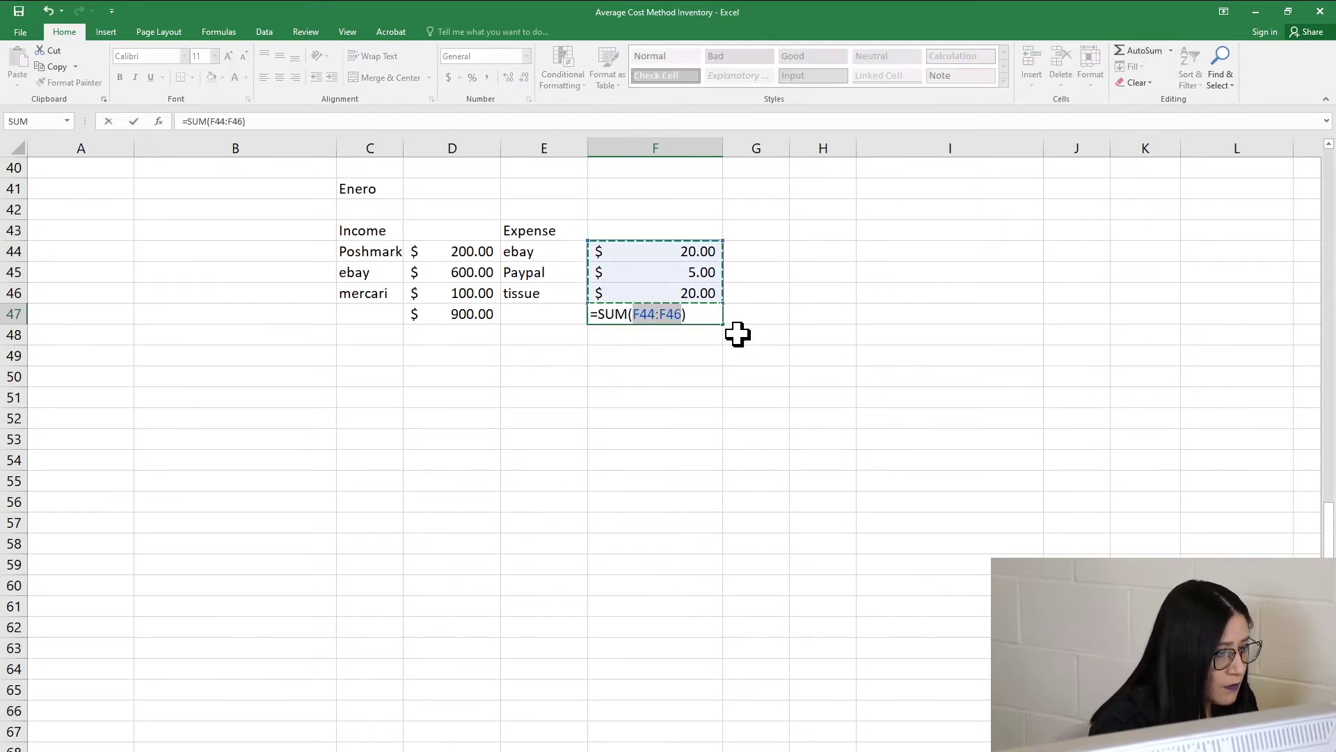
{"action": "key", "text": "Return"}
{"action": "left_click", "coordinate": [686, 394]}
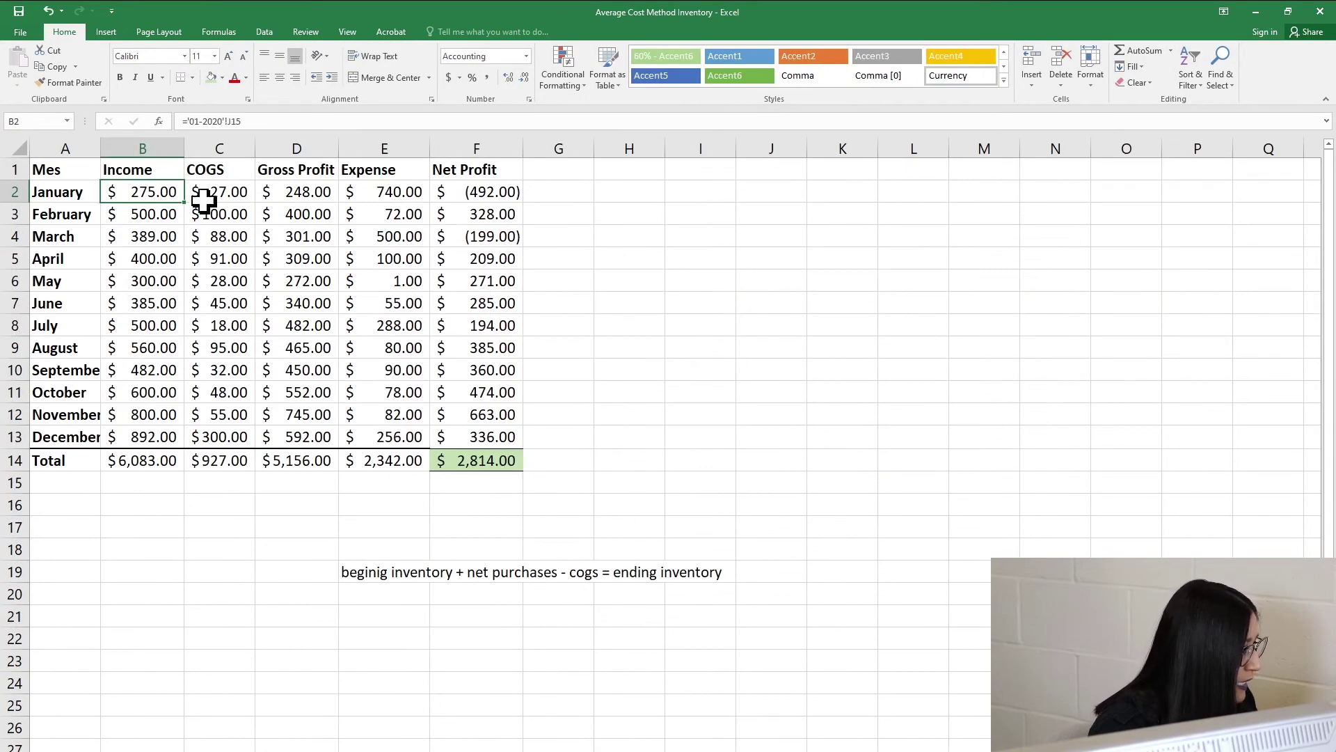
In the yearly summary, set February's income to 900 and its COGS to 0.
{"action": "left_click", "coordinate": [160, 214]}
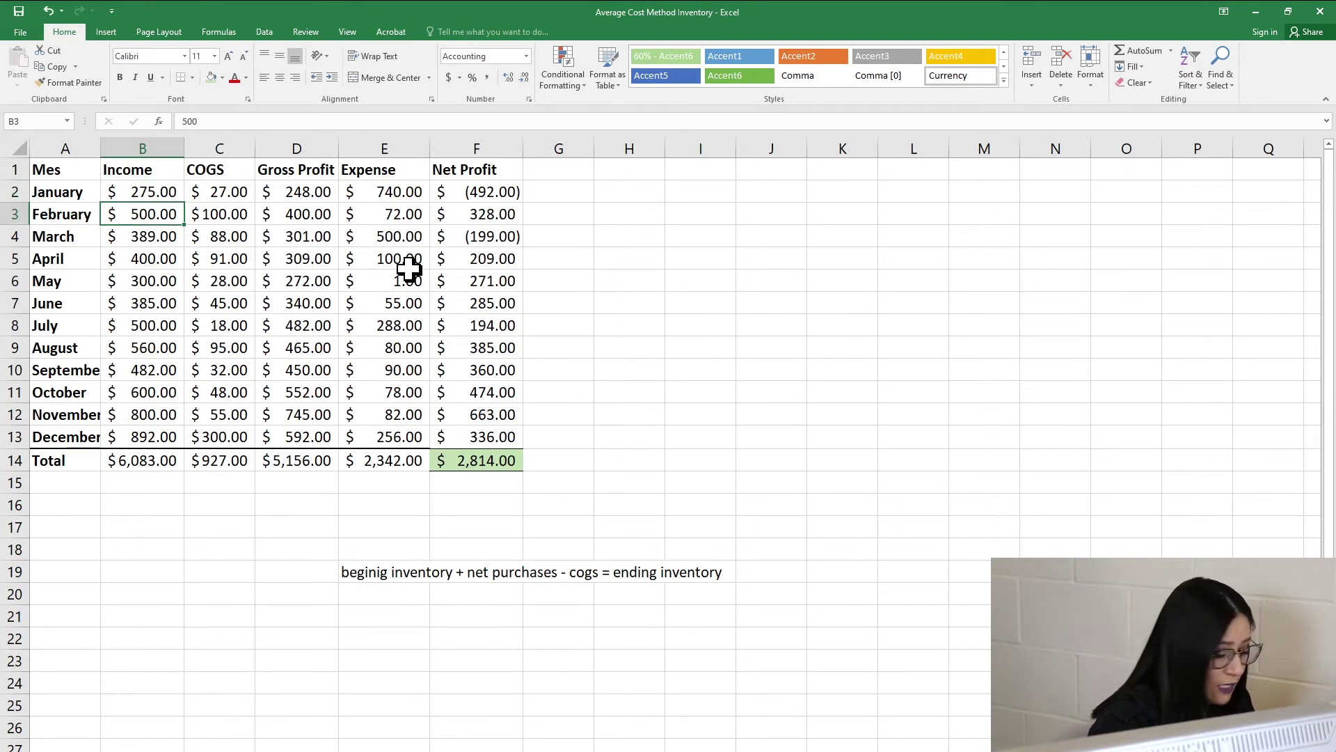
{"action": "type", "text": "9"}
{"action": "key", "text": "Tab"}
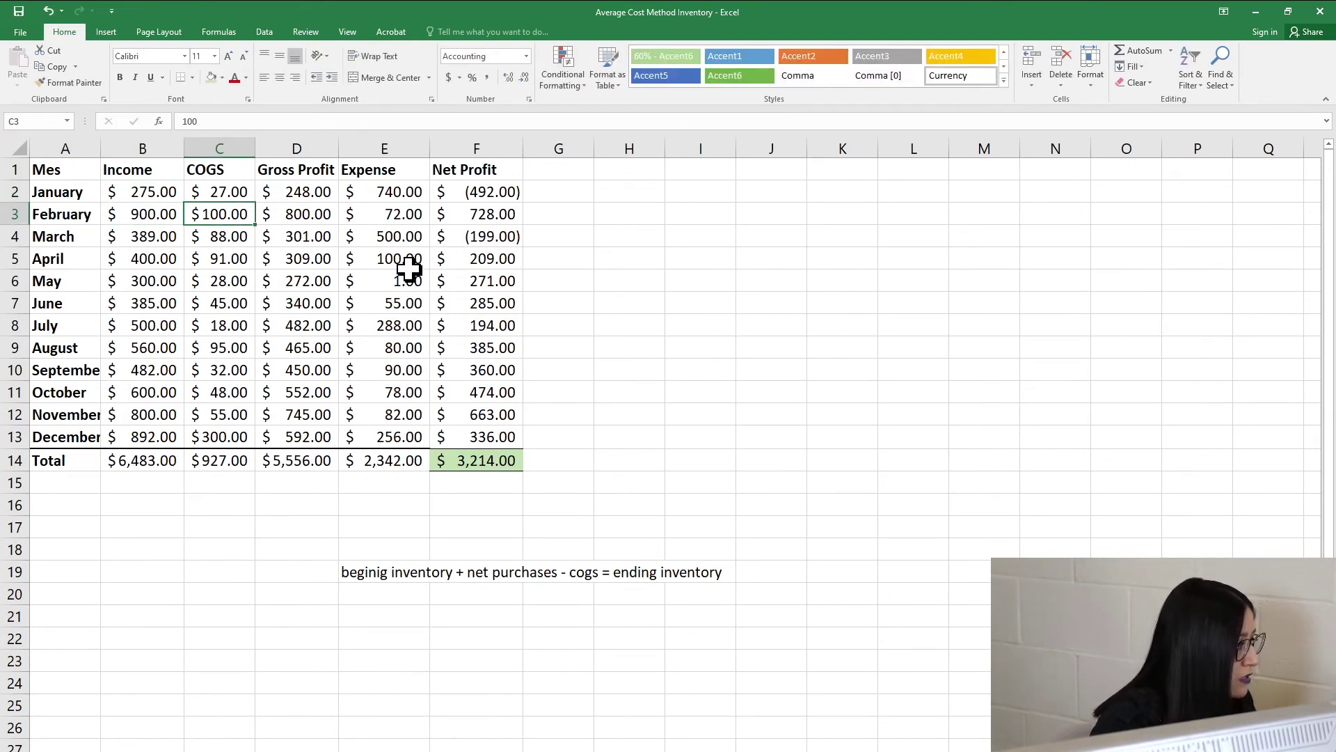
{"action": "type", "text": "0"}
{"action": "key", "text": "Tab"}
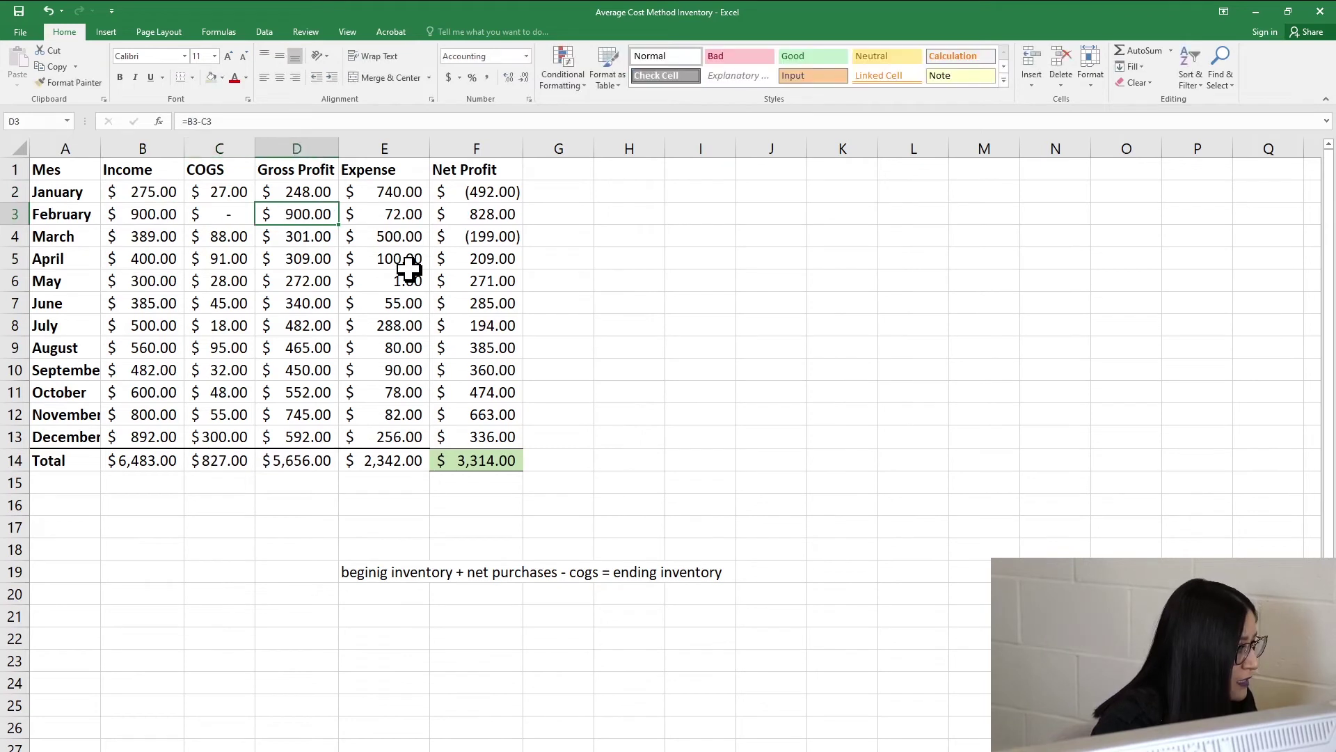
Set February's expense to 45 in the yearly summary and check that month's COGS, income and net profit cells.
{"action": "key", "text": "Tab"}
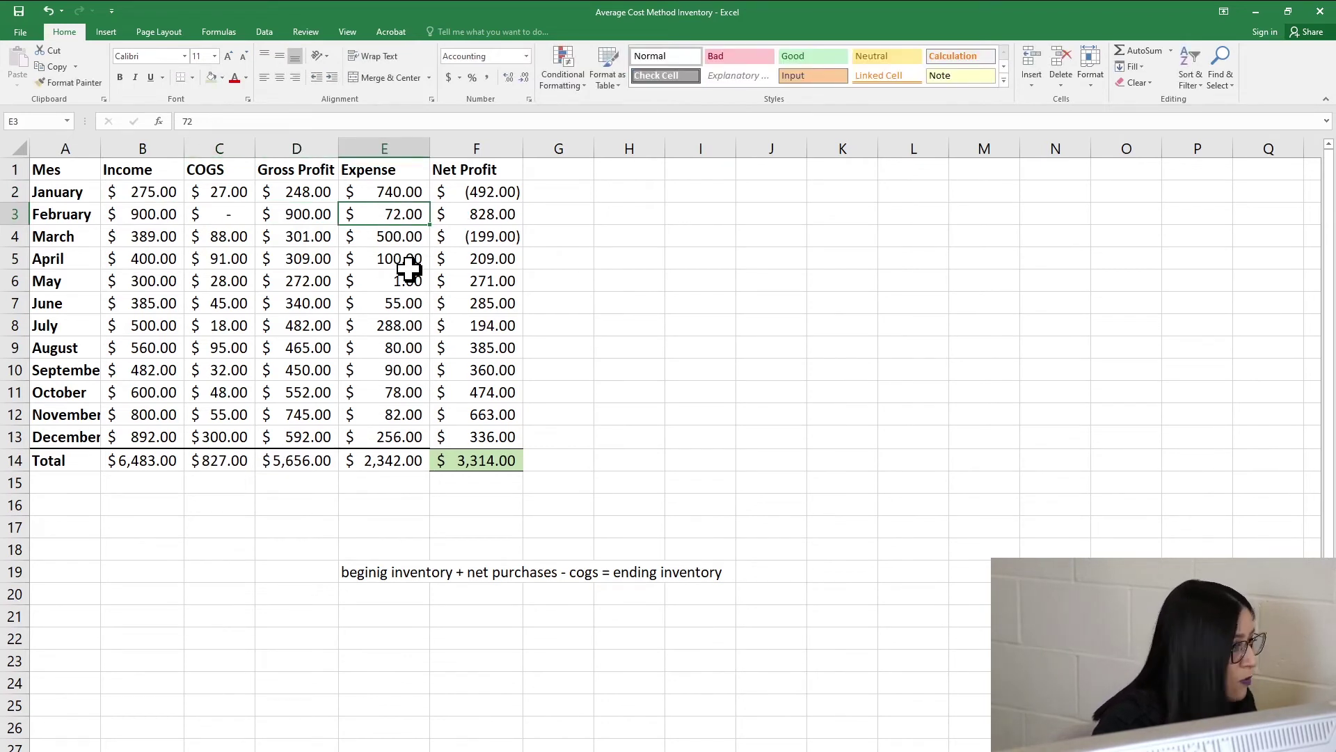
{"action": "type", "text": "45"}
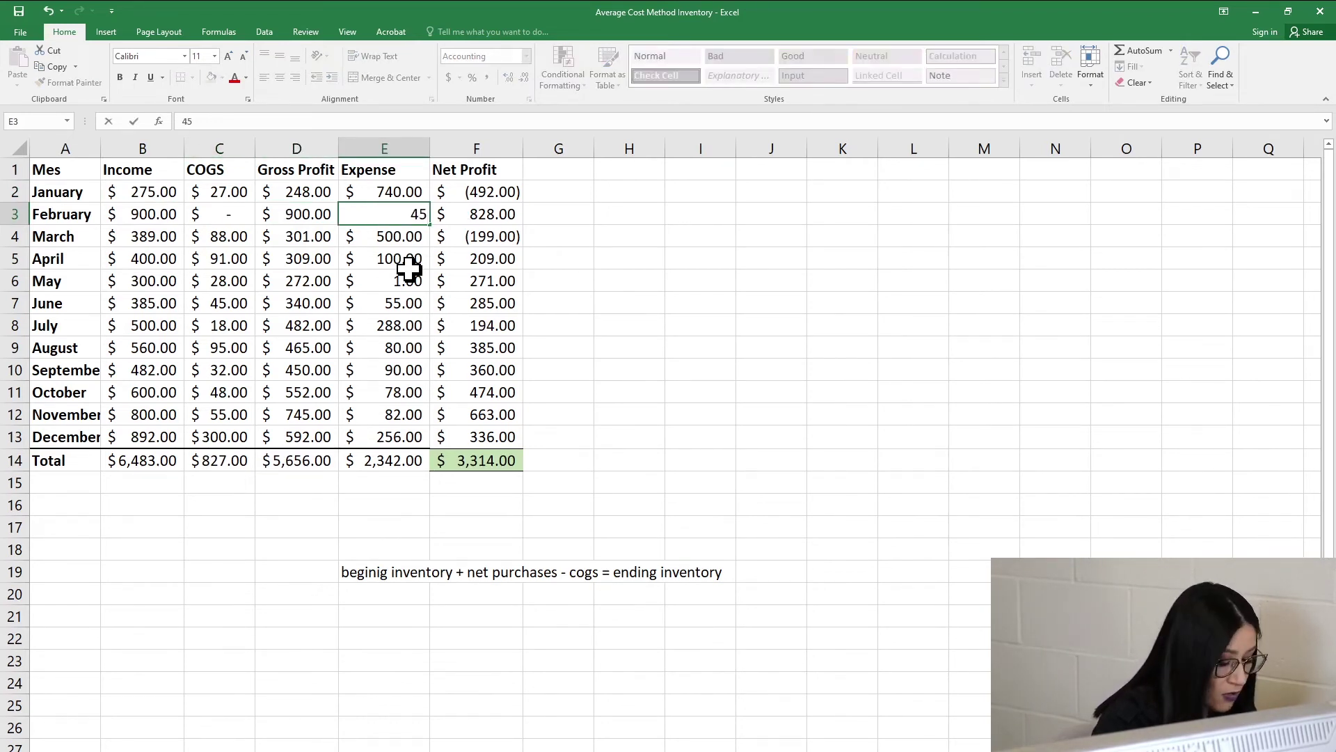
{"action": "key", "text": "Tab"}
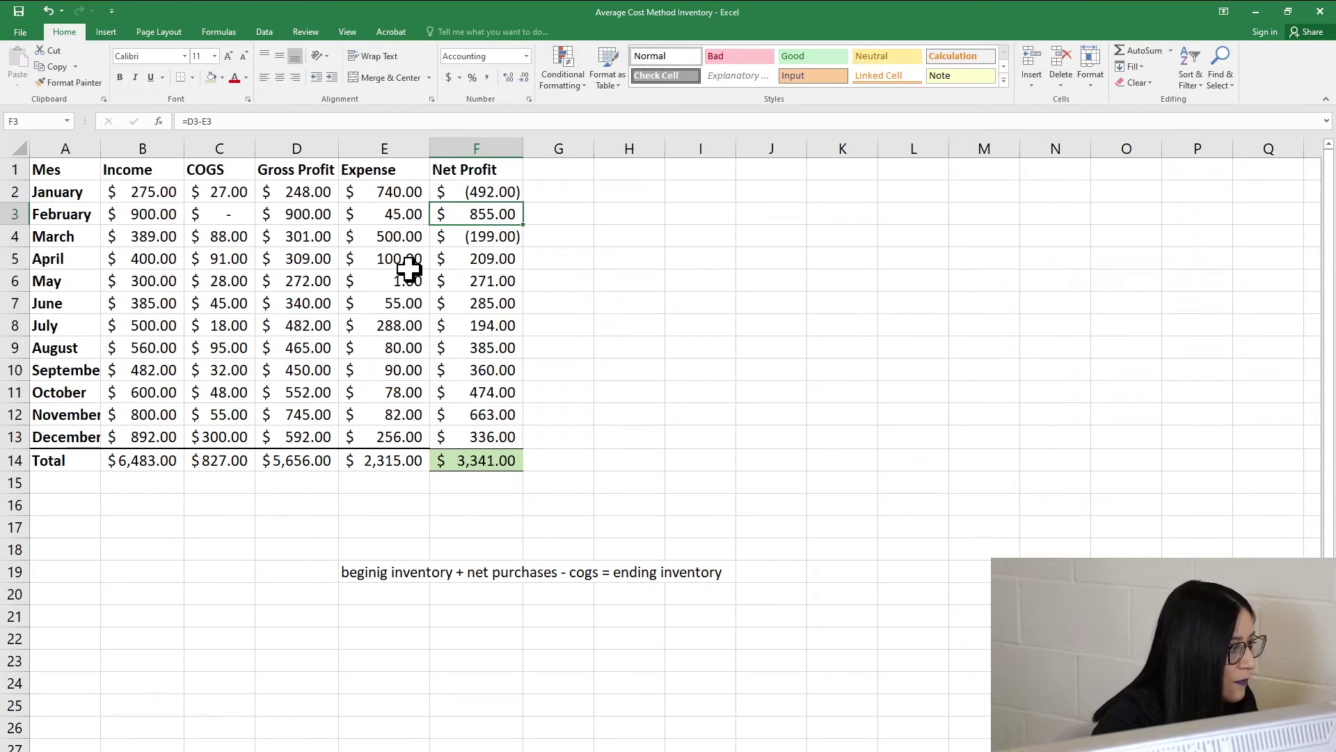
{"action": "left_click", "coordinate": [242, 214]}
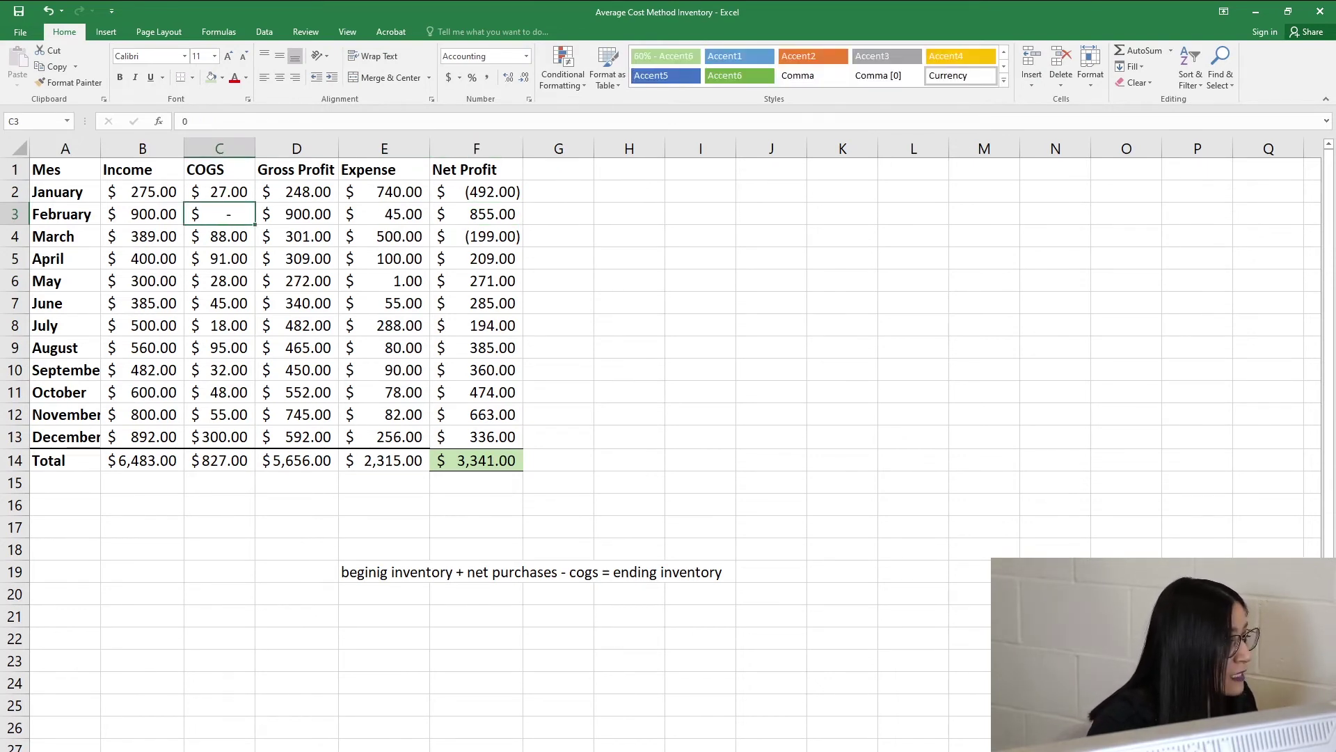
{"action": "left_click", "coordinate": [137, 218]}
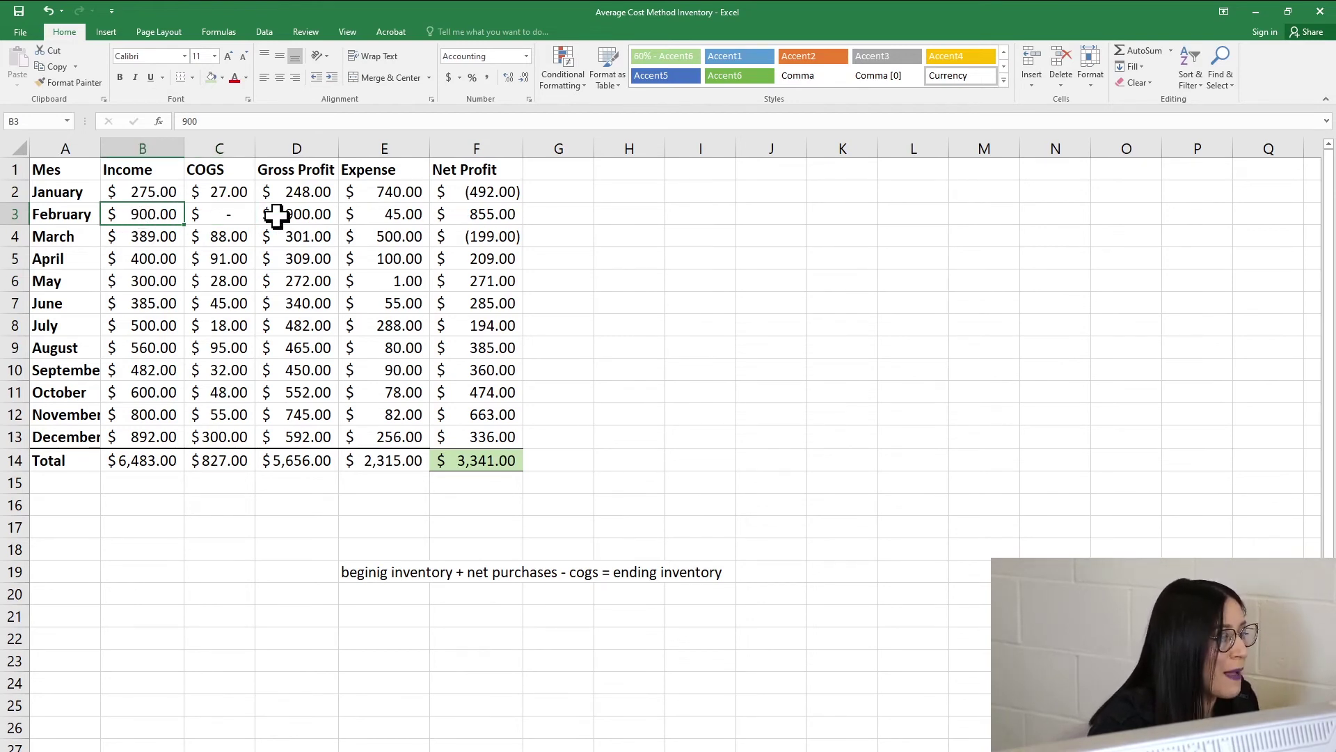
{"action": "left_click", "coordinate": [487, 215]}
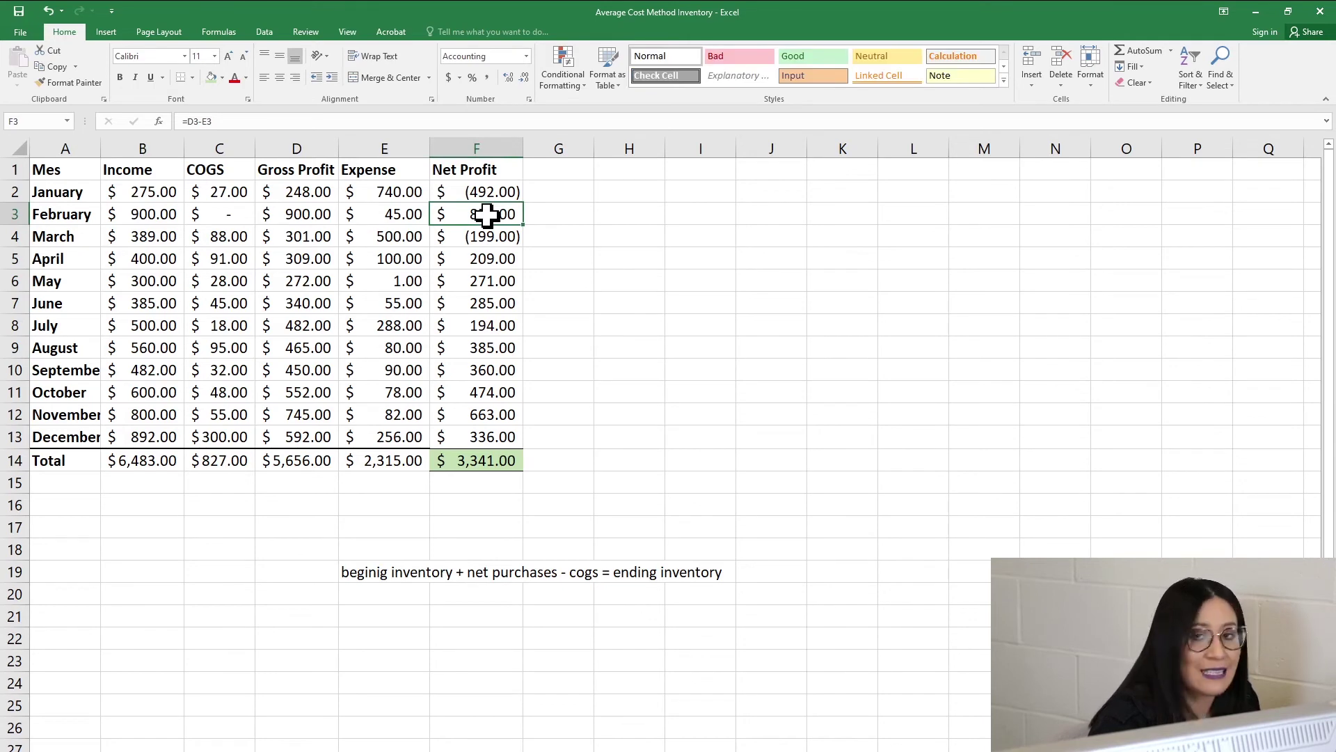
Review the inventory sheet's purchase and sales tables and the individual income amounts in the Enero breakdown.
{"action": "key", "text": "ctrl+Page_Down"}
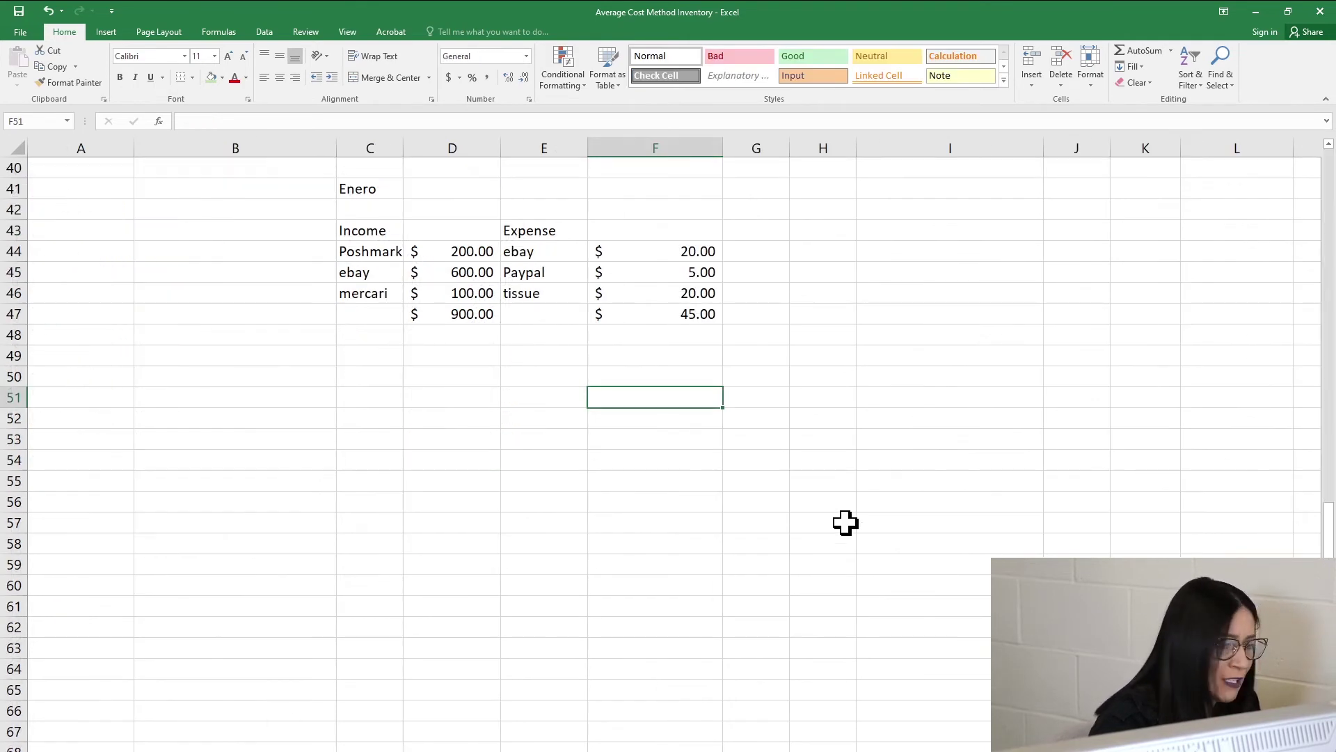
{"action": "scroll", "coordinate": [829, 515], "scroll_direction": "up", "scroll_amount": 13}
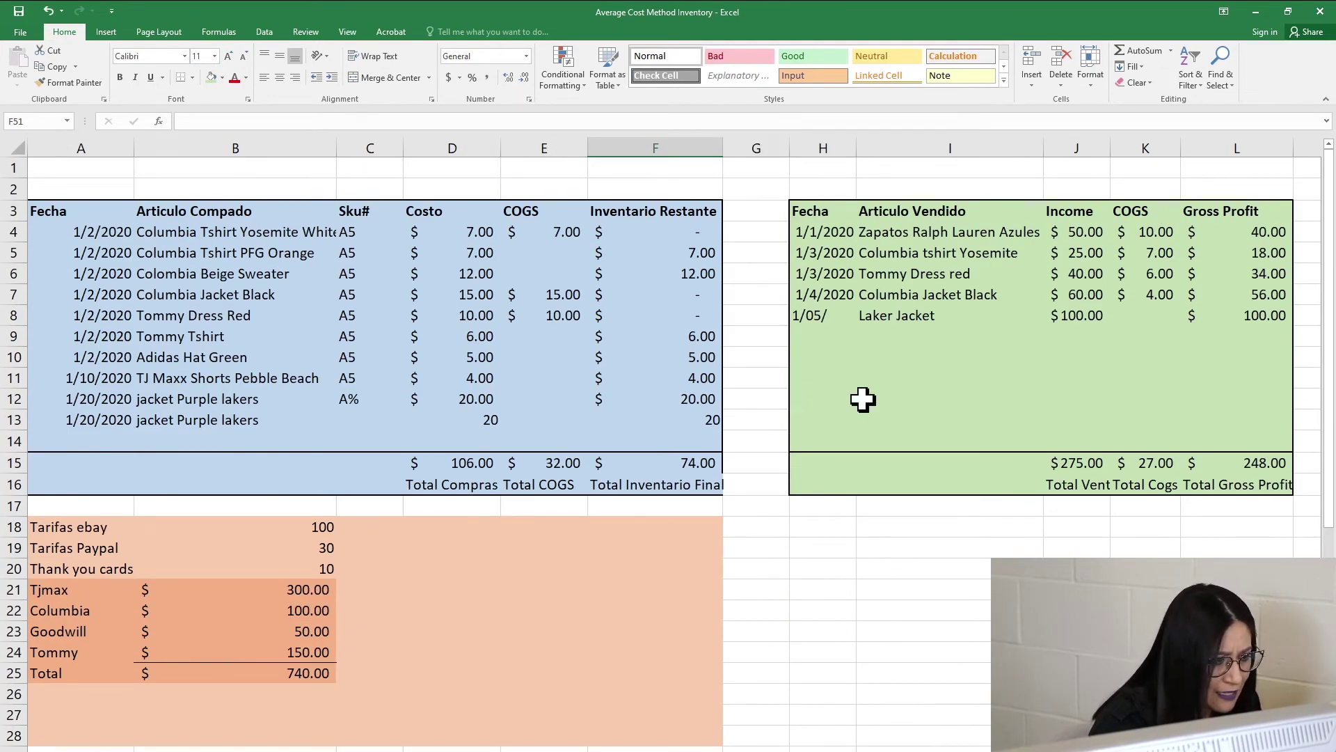
{"action": "scroll", "coordinate": [626, 453], "scroll_direction": "down", "scroll_amount": 10}
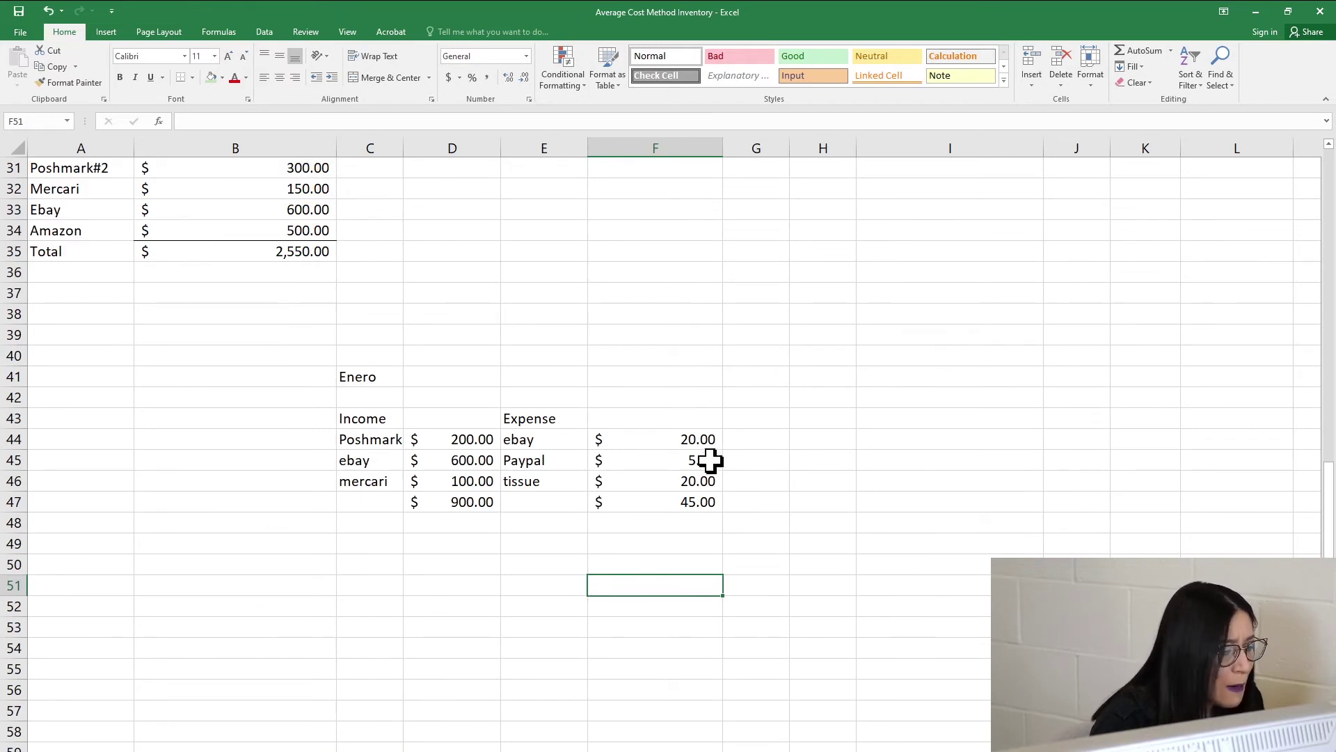
{"action": "left_click", "coordinate": [471, 444]}
{"action": "left_click", "coordinate": [456, 462]}
{"action": "left_click", "coordinate": [457, 482]}
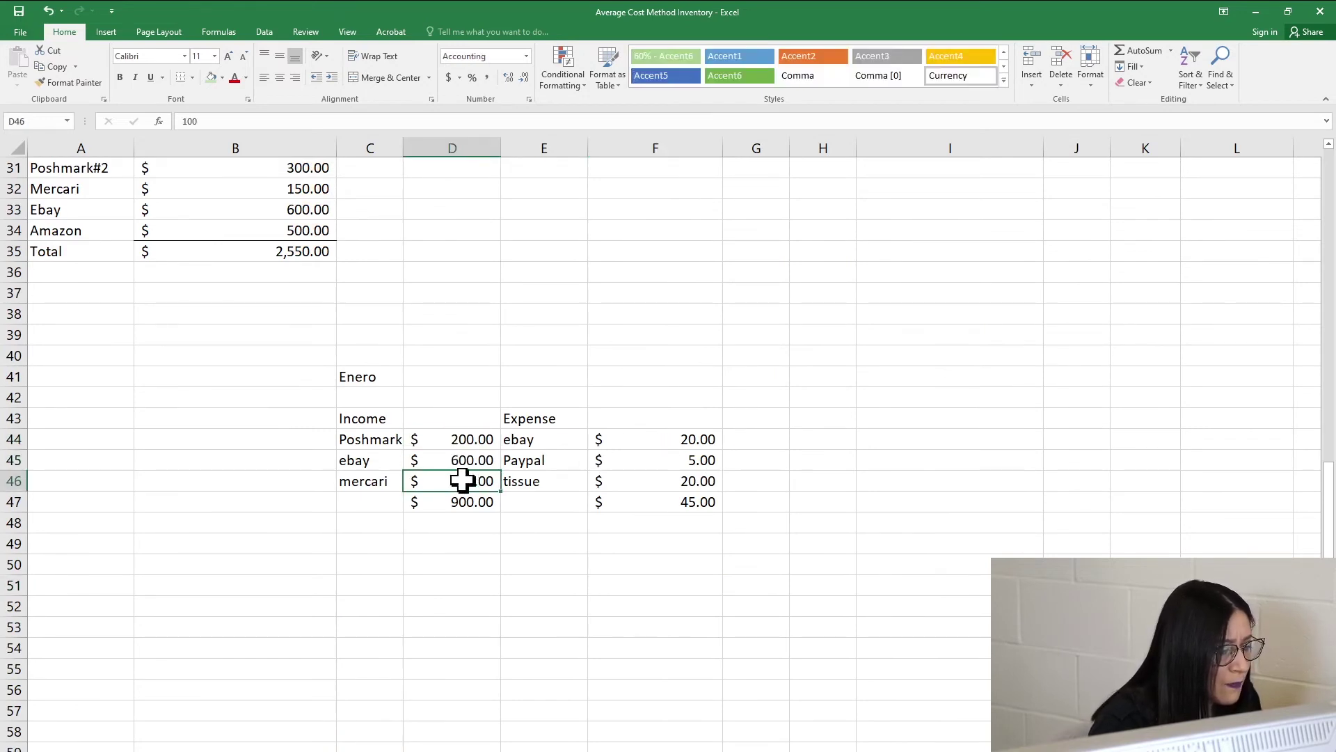
{"action": "left_click", "coordinate": [462, 439]}
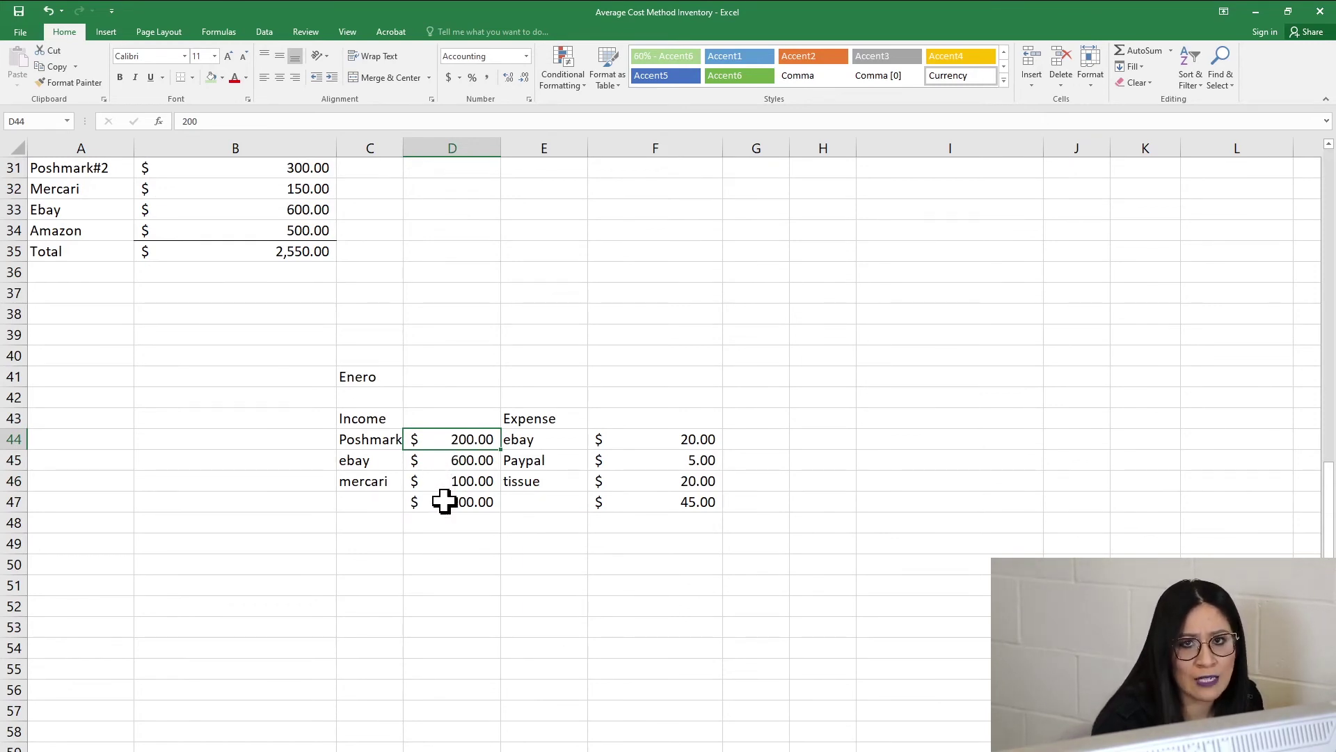
{"action": "left_click", "coordinate": [299, 440]}
Add a cost entry of 100 in H44 beside the Enero breakdown, with the heading COGS in H43.
{"action": "left_click", "coordinate": [807, 438]}
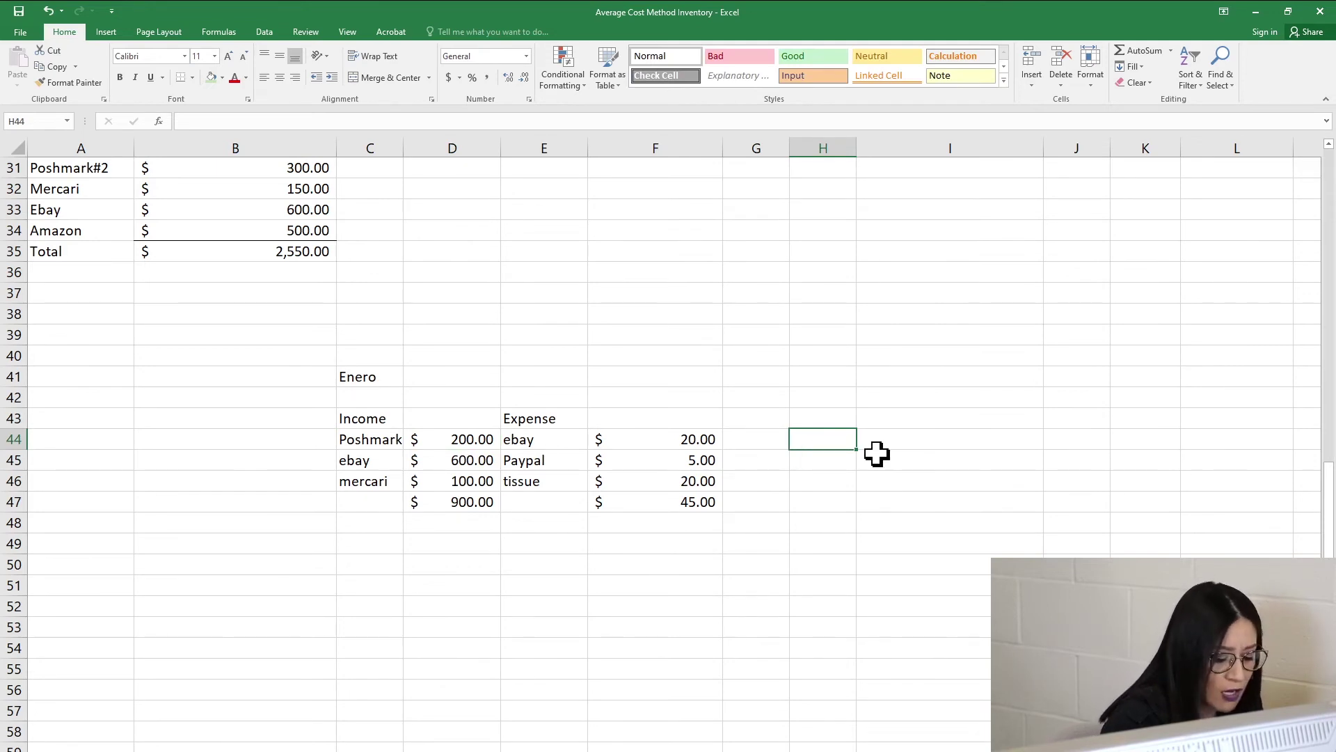
{"action": "type", "text": "100"}
{"action": "key", "text": "Return"}
{"action": "key", "text": "Up"}
{"action": "key", "text": "Up"}
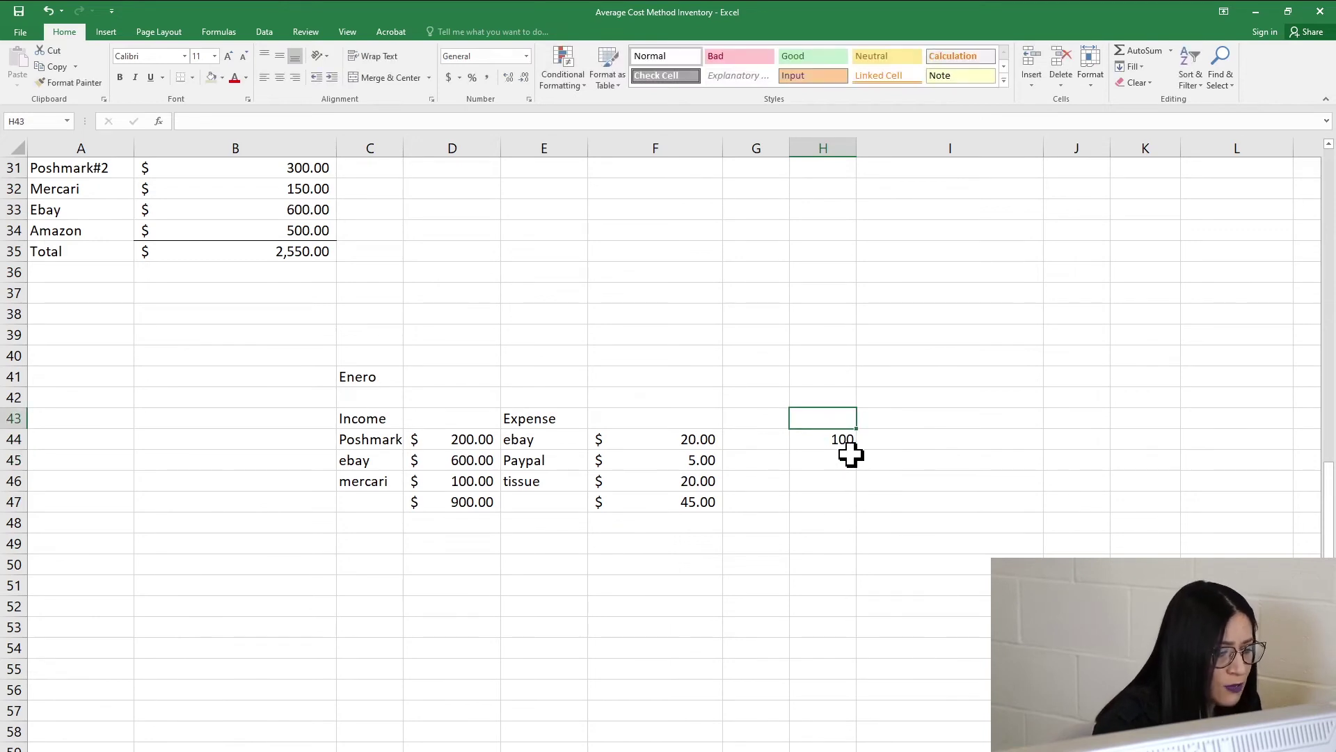
{"action": "type", "text": "COGS"}
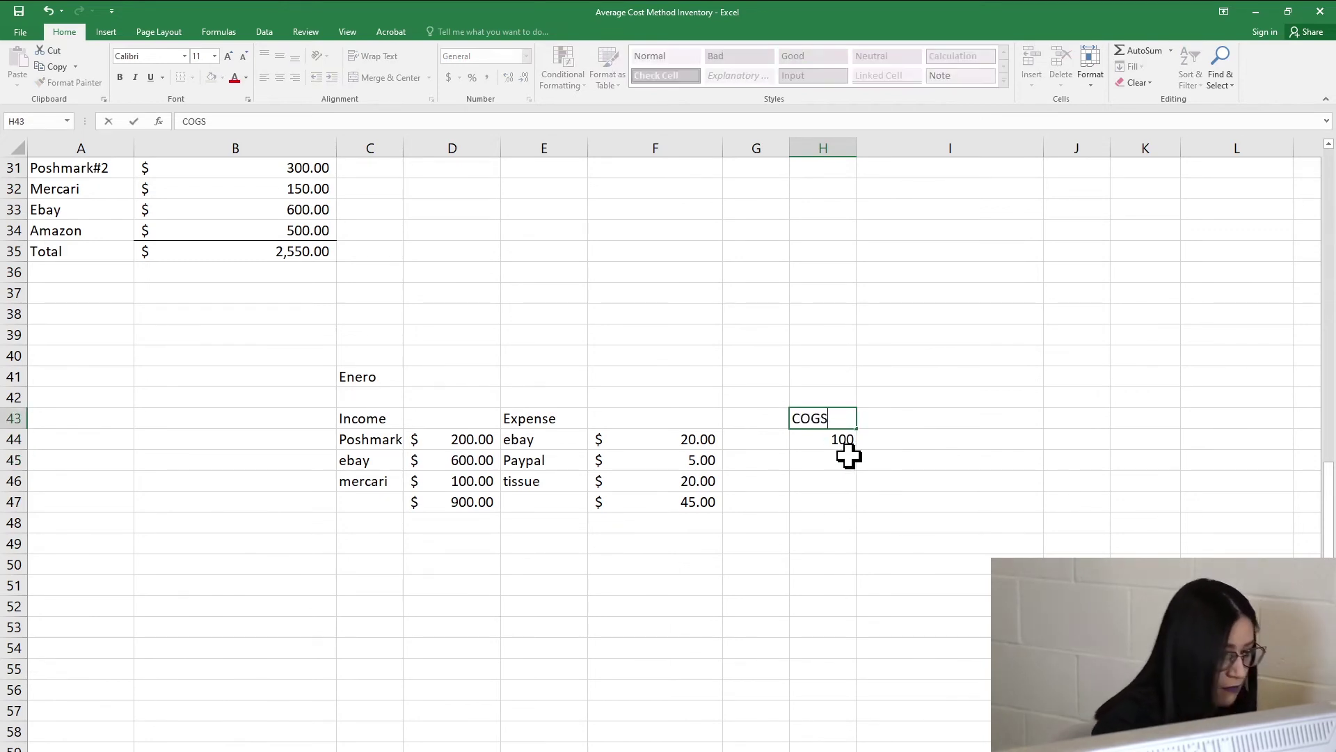
{"action": "key", "text": "Return"}
Carry the Enero COGS into the yearly summary by setting February's COGS to 100.
{"action": "left_click", "coordinate": [841, 439]}
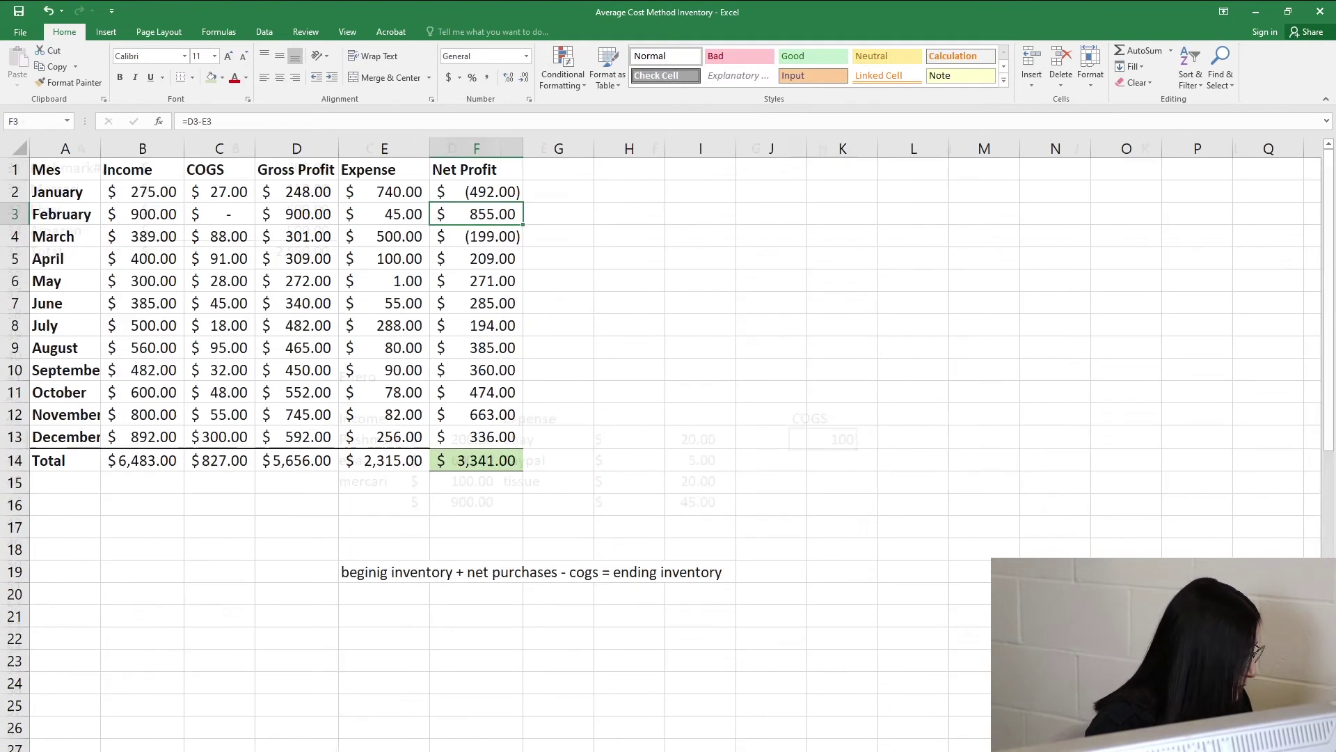
{"action": "left_click", "coordinate": [191, 215]}
{"action": "type", "text": "100"}
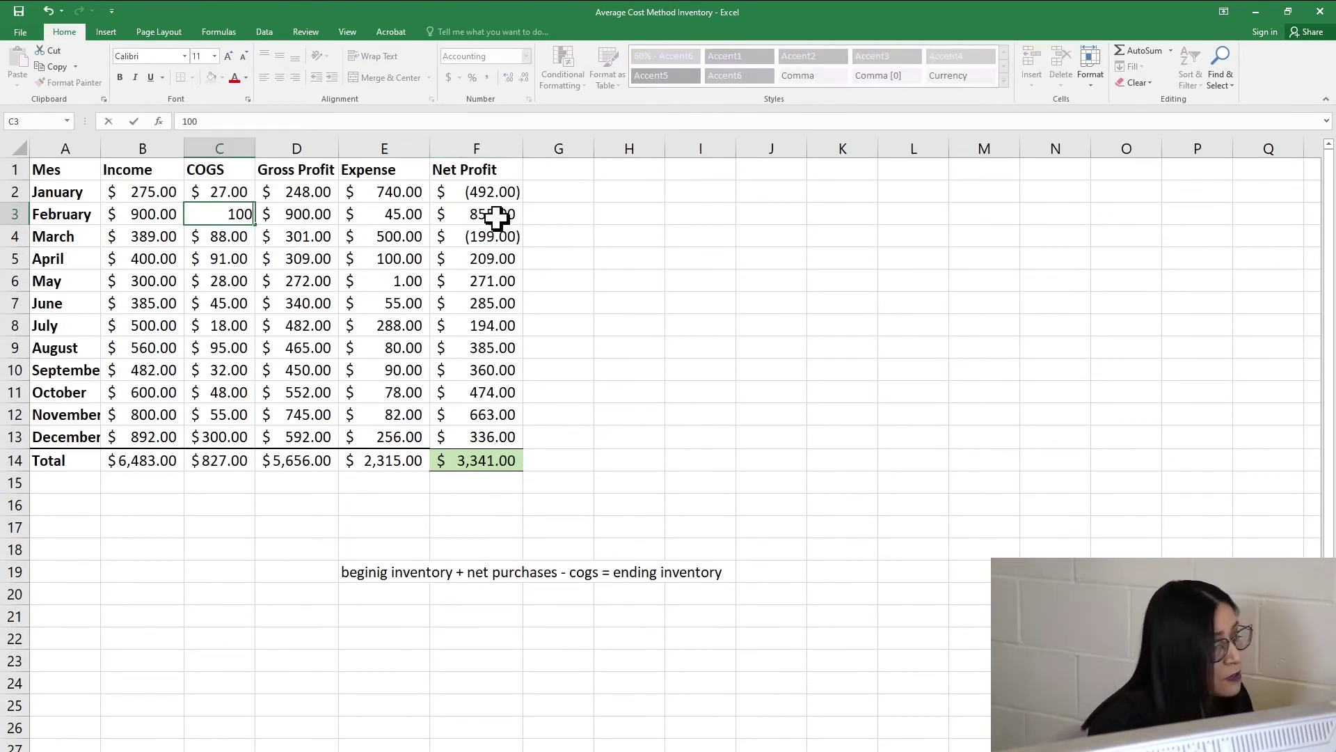
{"action": "left_click", "coordinate": [549, 218]}
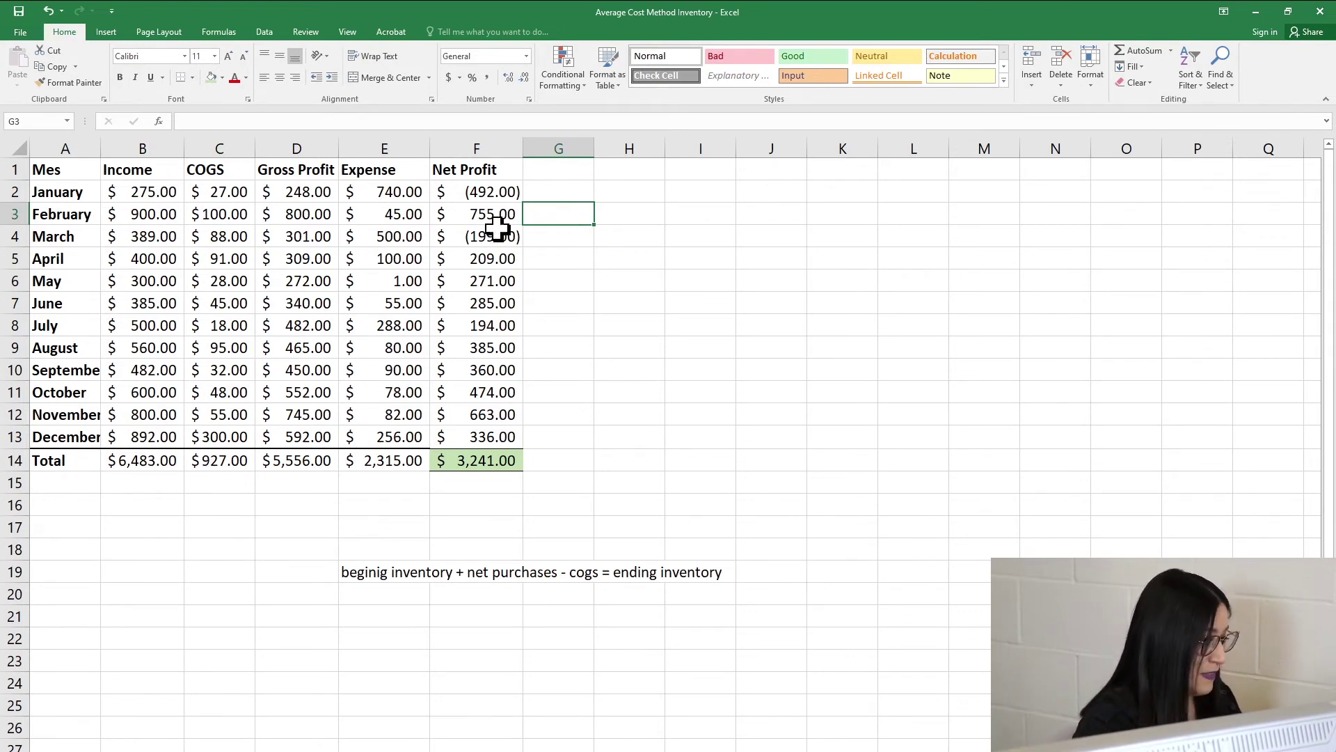
Fill the Enero breakdown range C40:H49 on the inventory sheet with light green.
{"action": "key", "text": "ctrl+Page_Down"}
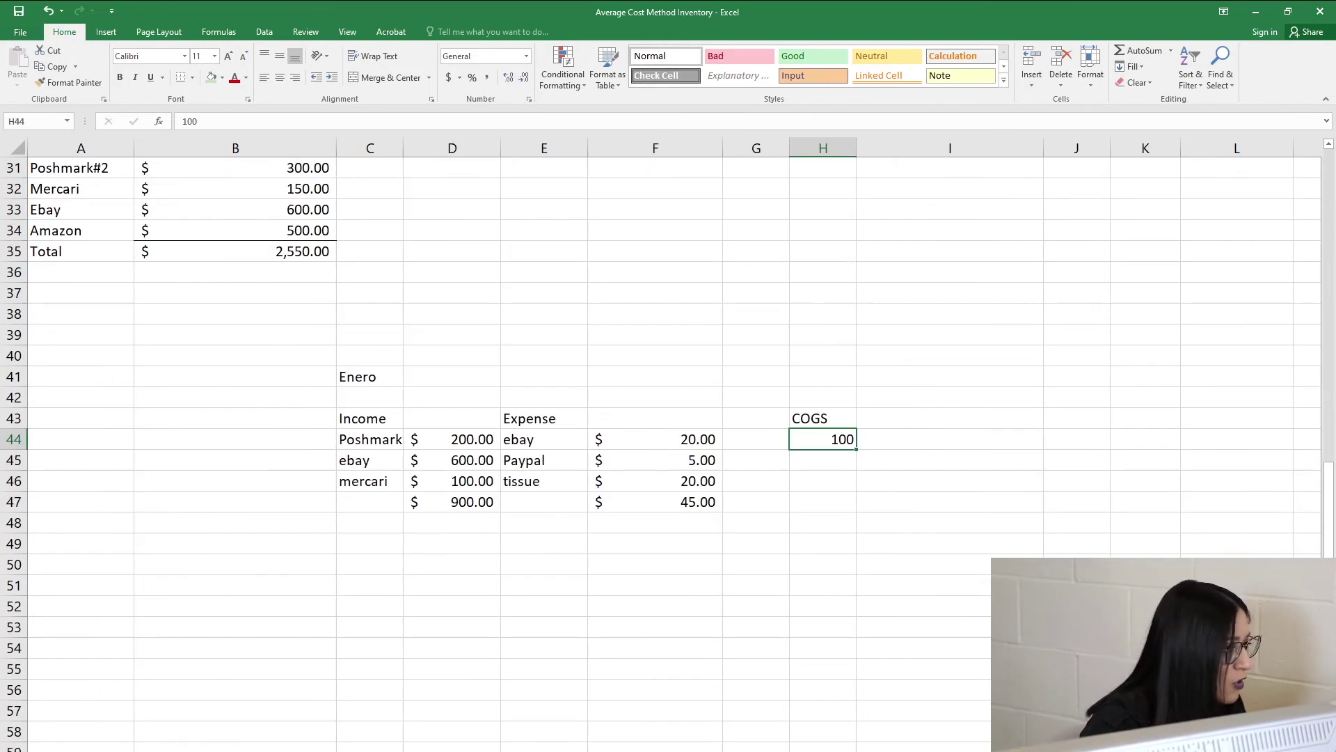
{"action": "left_click_drag", "start_coordinate": [341, 363], "coordinate": [808, 543]}
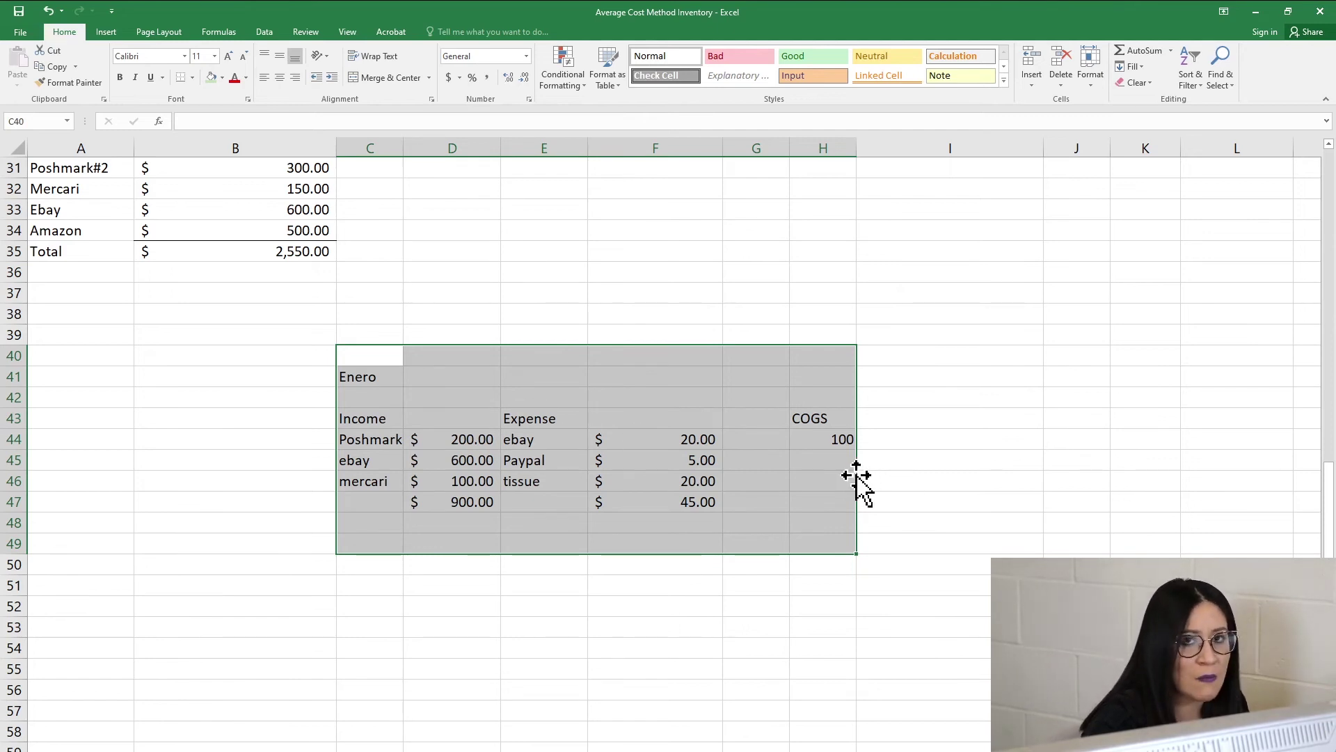
{"action": "scroll", "coordinate": [785, 460], "scroll_direction": "up", "scroll_amount": 2}
{"action": "scroll", "coordinate": [784, 462], "scroll_direction": "down", "scroll_amount": 3}
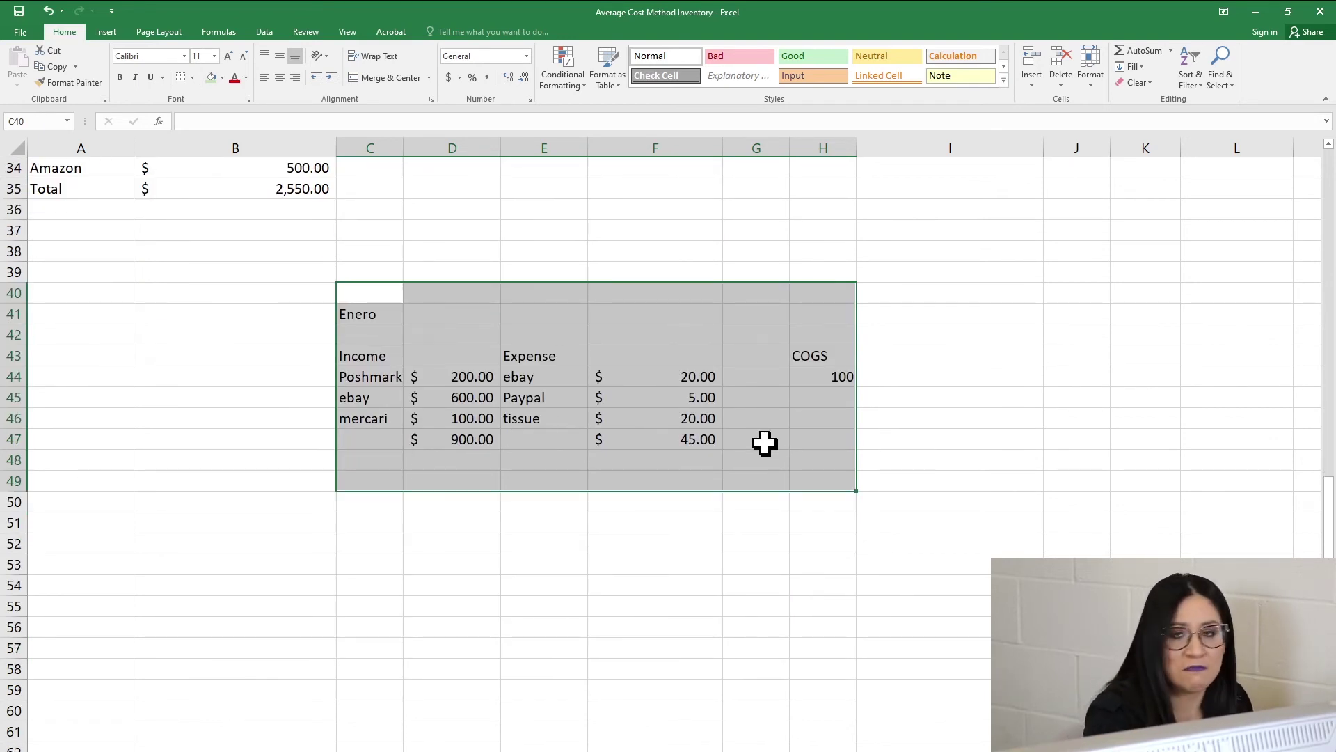
{"action": "scroll", "coordinate": [609, 459], "scroll_direction": "up", "scroll_amount": 8}
{"action": "scroll", "coordinate": [661, 524], "scroll_direction": "up", "scroll_amount": 3}
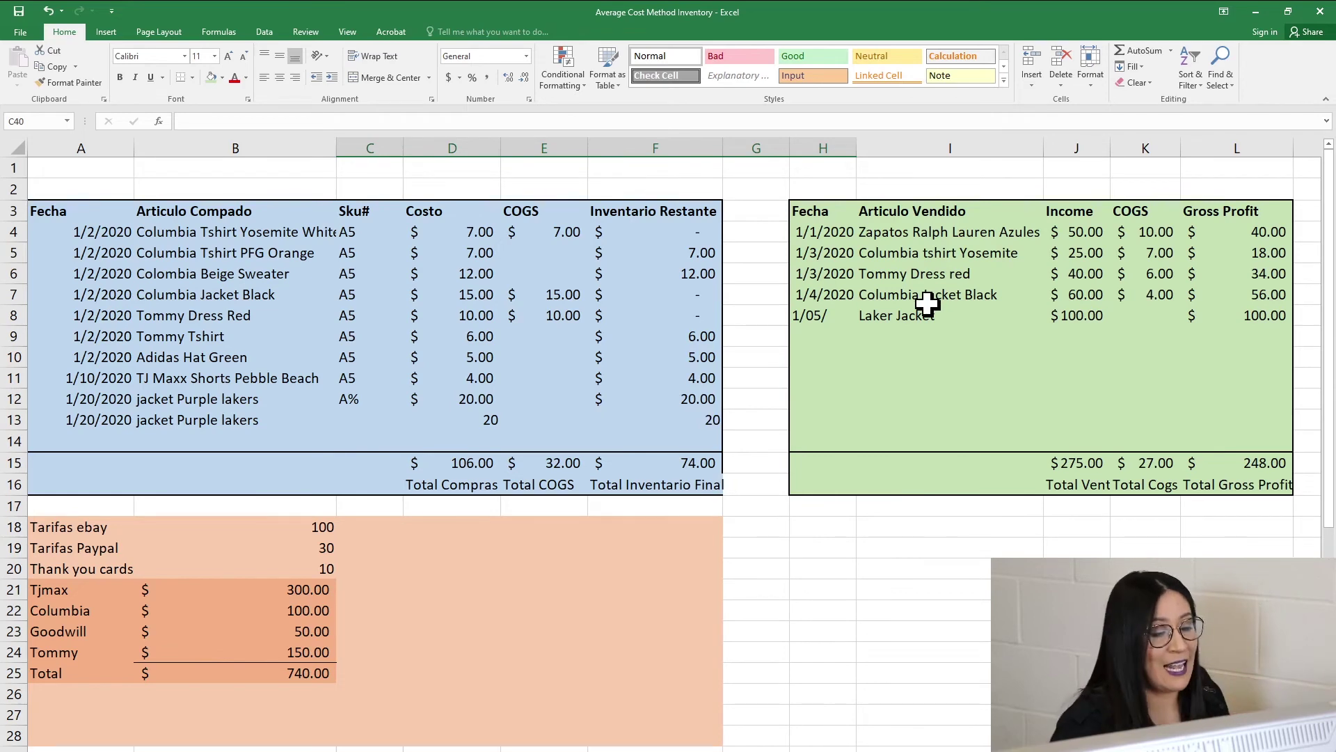
{"action": "scroll", "coordinate": [599, 432], "scroll_direction": "down", "scroll_amount": 11}
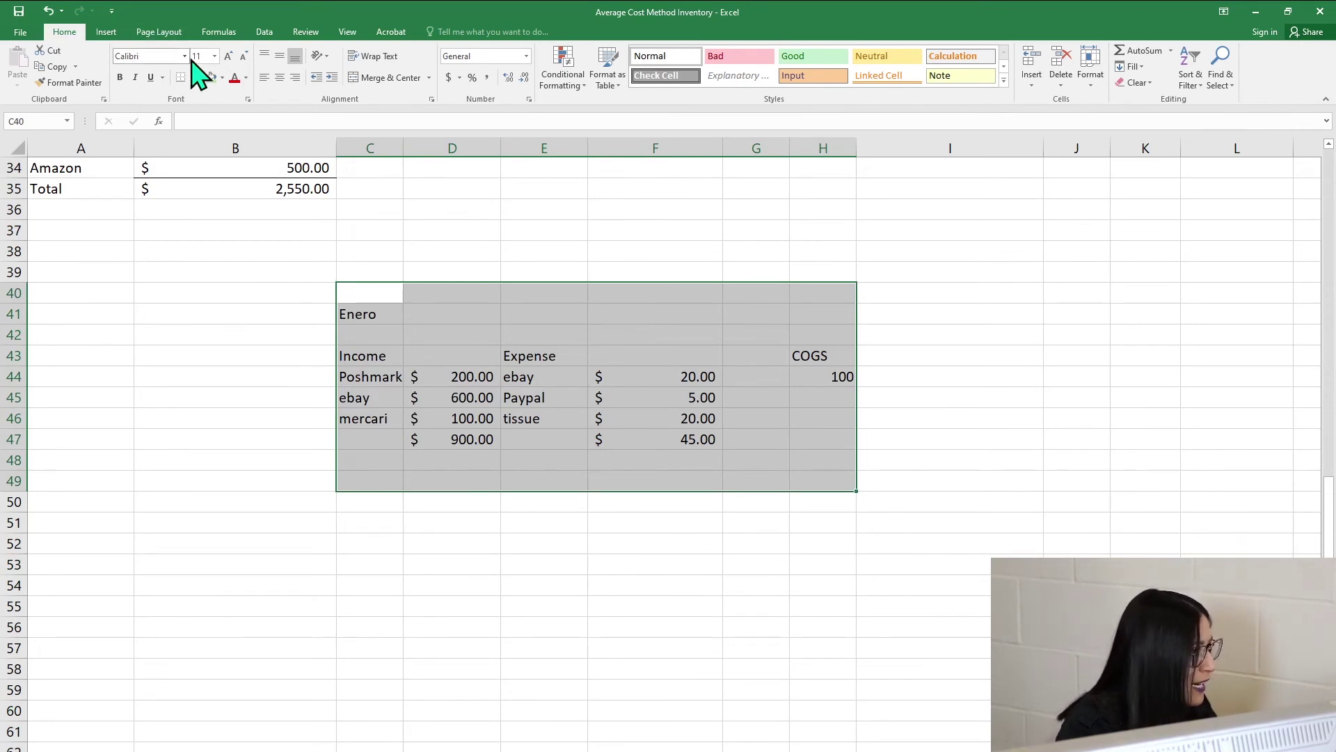
{"action": "left_click", "coordinate": [212, 78]}
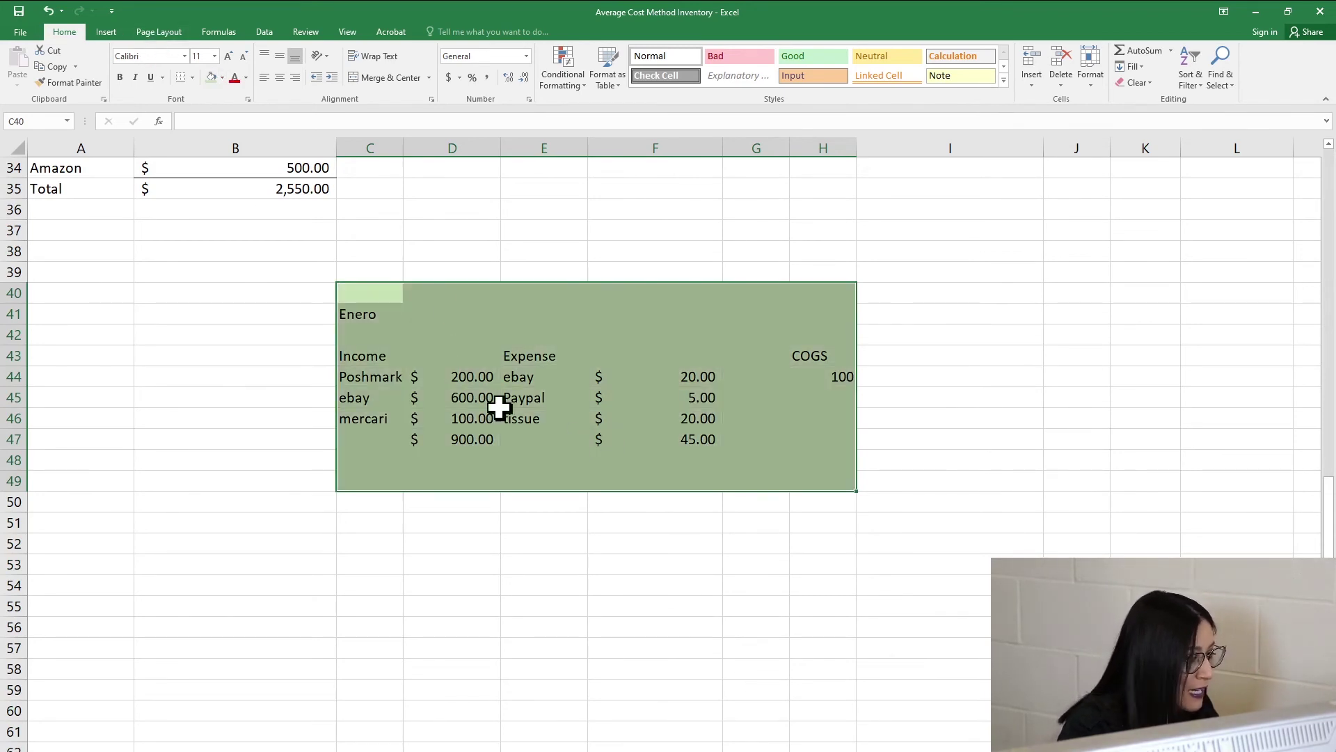
{"action": "left_click", "coordinate": [544, 397]}
{"action": "mouse_move", "coordinate": [376, 292]}
{"action": "left_mouse_down"}
{"action": "mouse_move", "coordinate": [609, 415]}
{"action": "mouse_move", "coordinate": [835, 486]}
{"action": "left_mouse_up"}
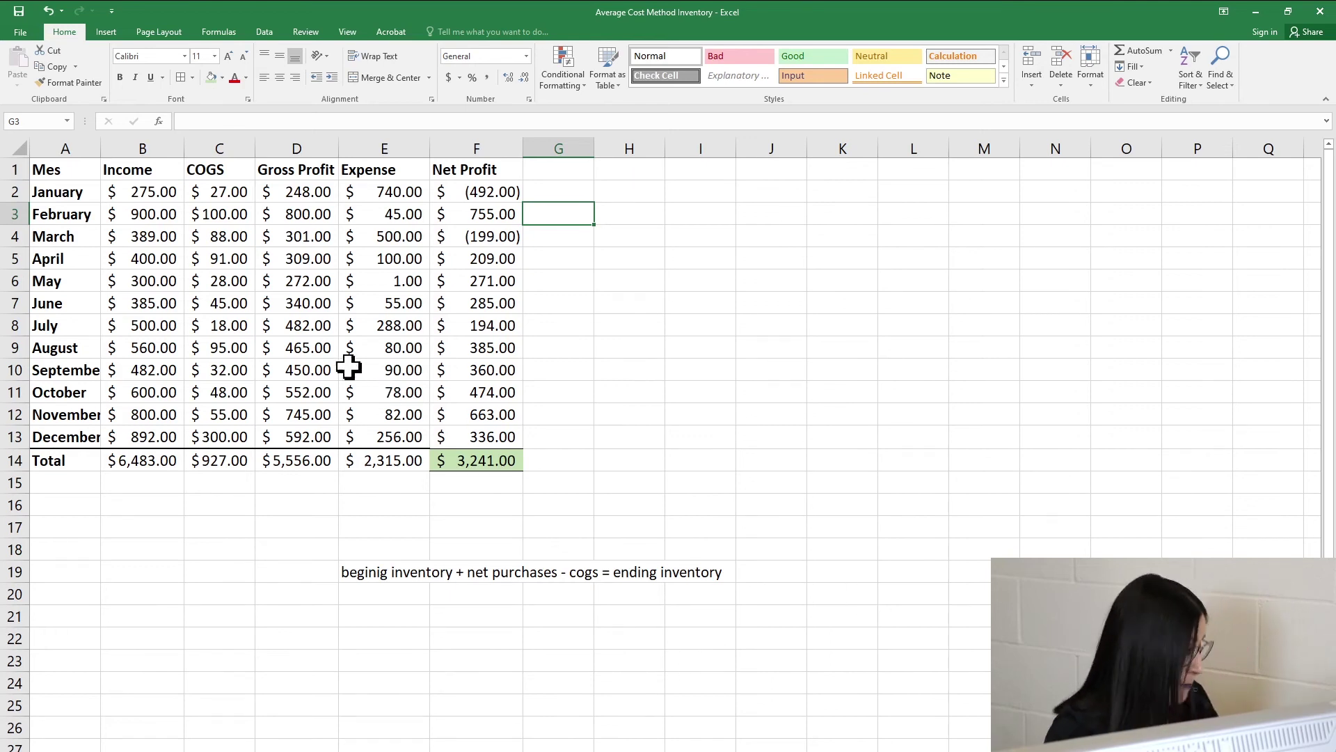
Examine the yearly totals in row 14 of the summary, from Income and COGS through Expense to Net Profit.
{"action": "left_click", "coordinate": [143, 461]}
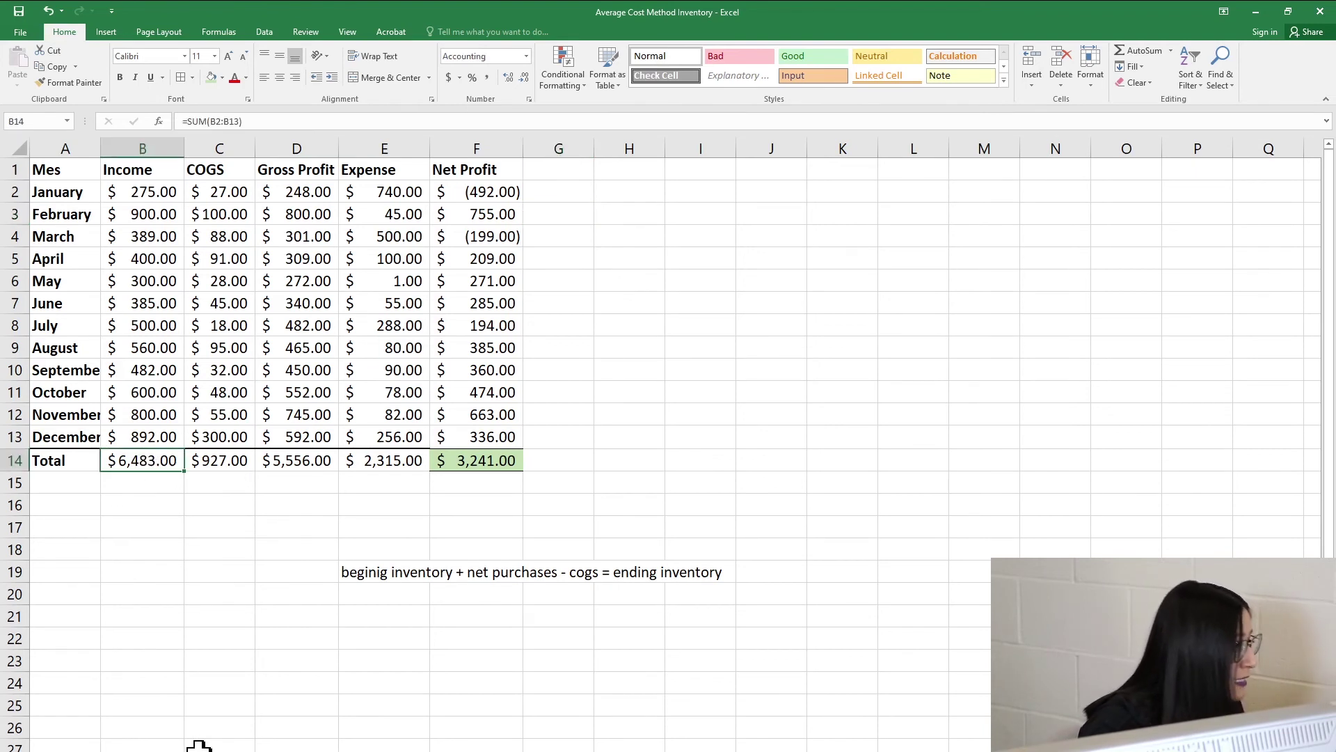
{"action": "left_click", "coordinate": [208, 461]}
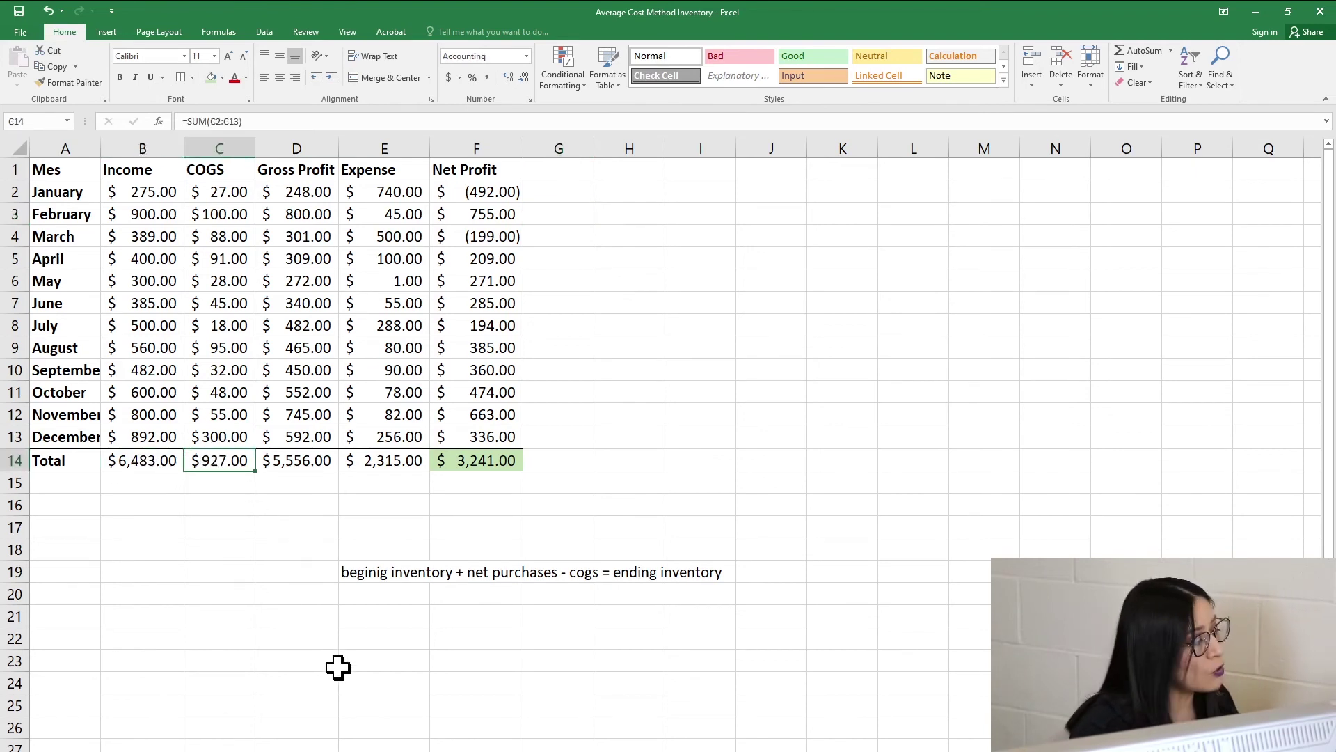
{"action": "left_click", "coordinate": [301, 460]}
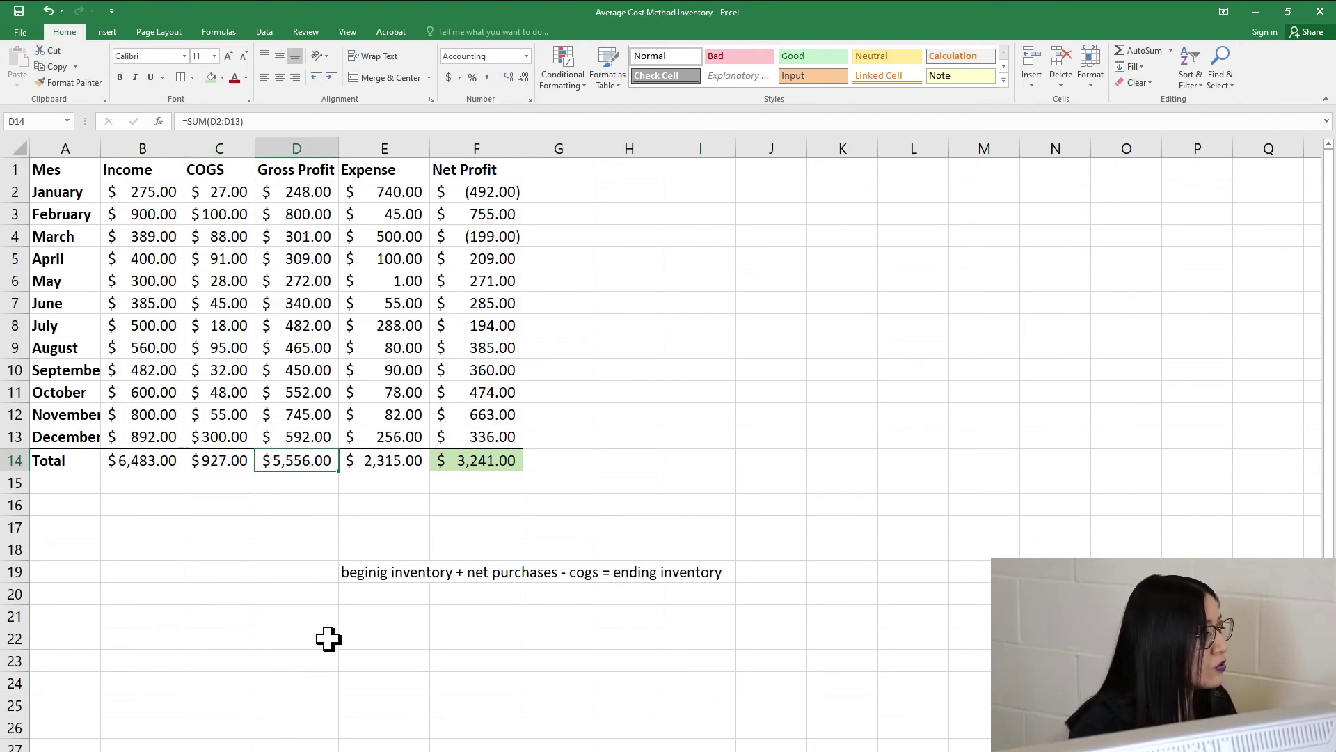
{"action": "left_click", "coordinate": [397, 460]}
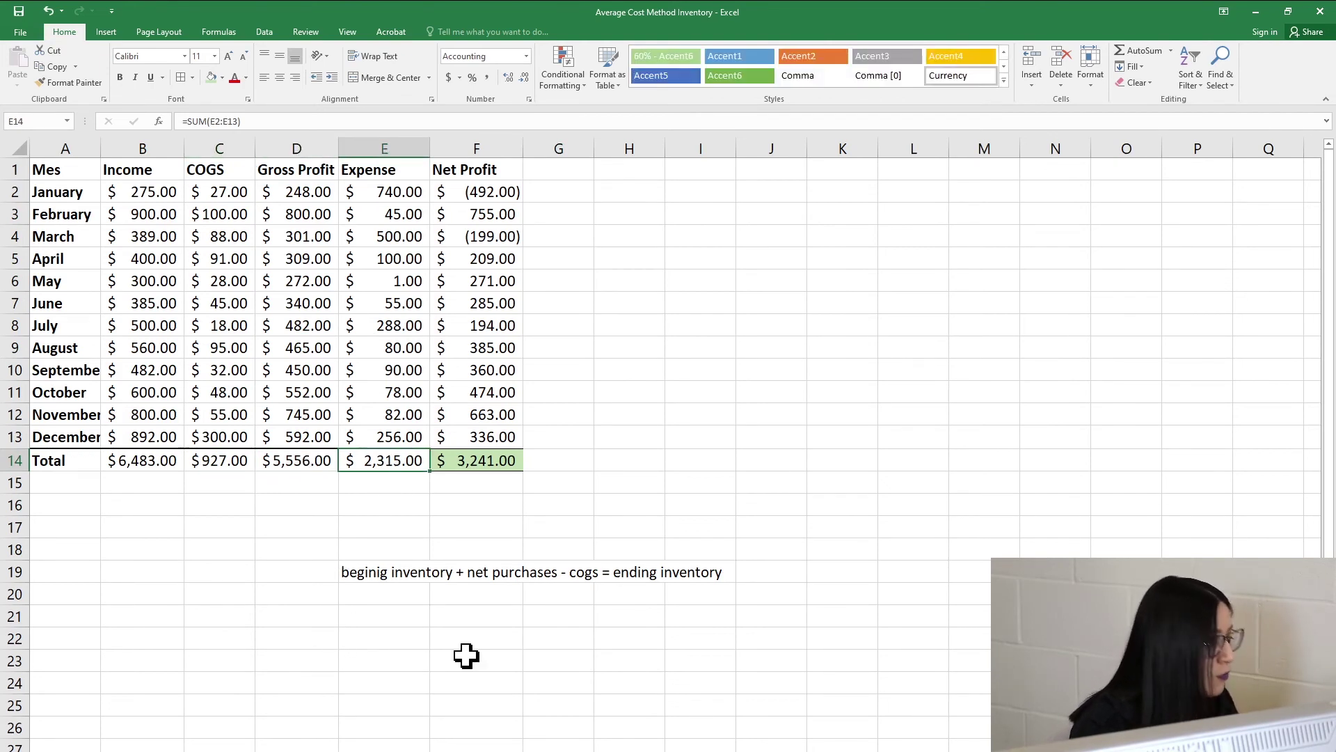
{"action": "left_click", "coordinate": [514, 465]}
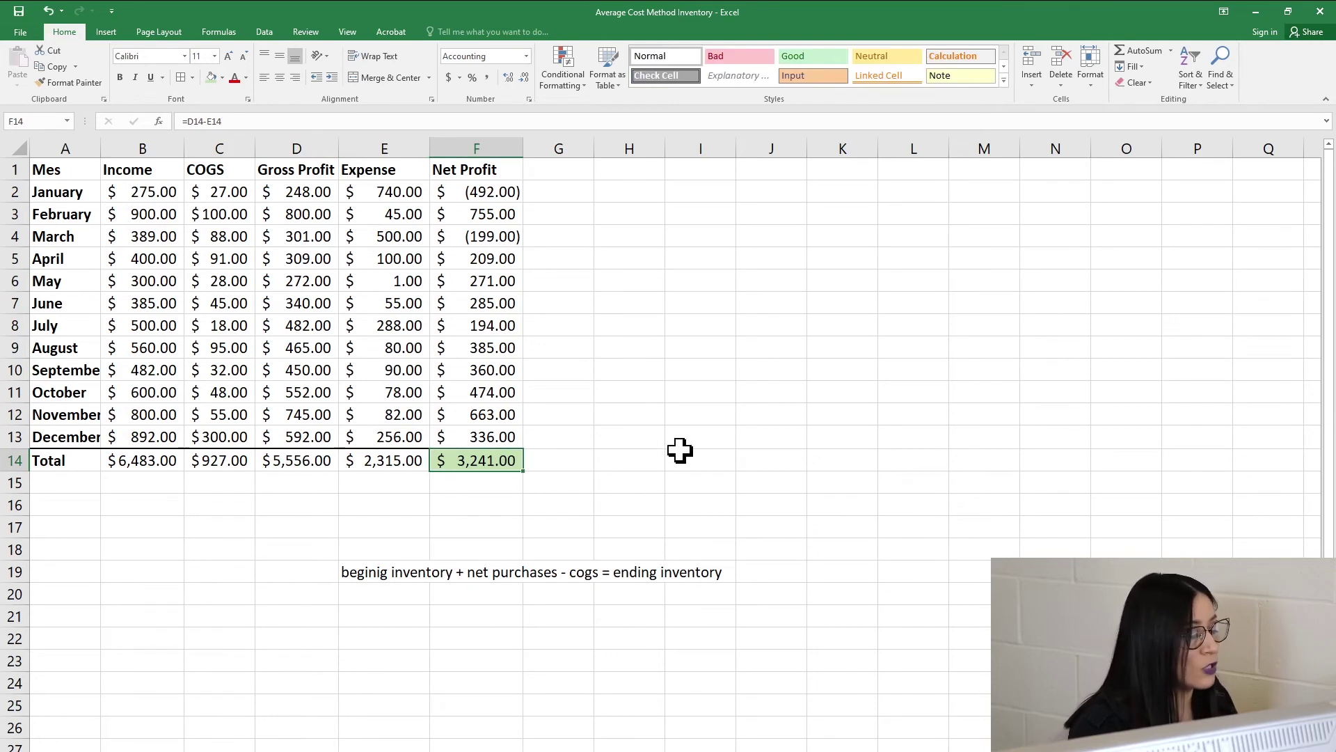
{"action": "left_click_drag", "start_coordinate": [502, 461], "coordinate": [463, 463]}
{"action": "double_click", "coordinate": [504, 465]}
{"action": "left_click", "coordinate": [564, 468]}
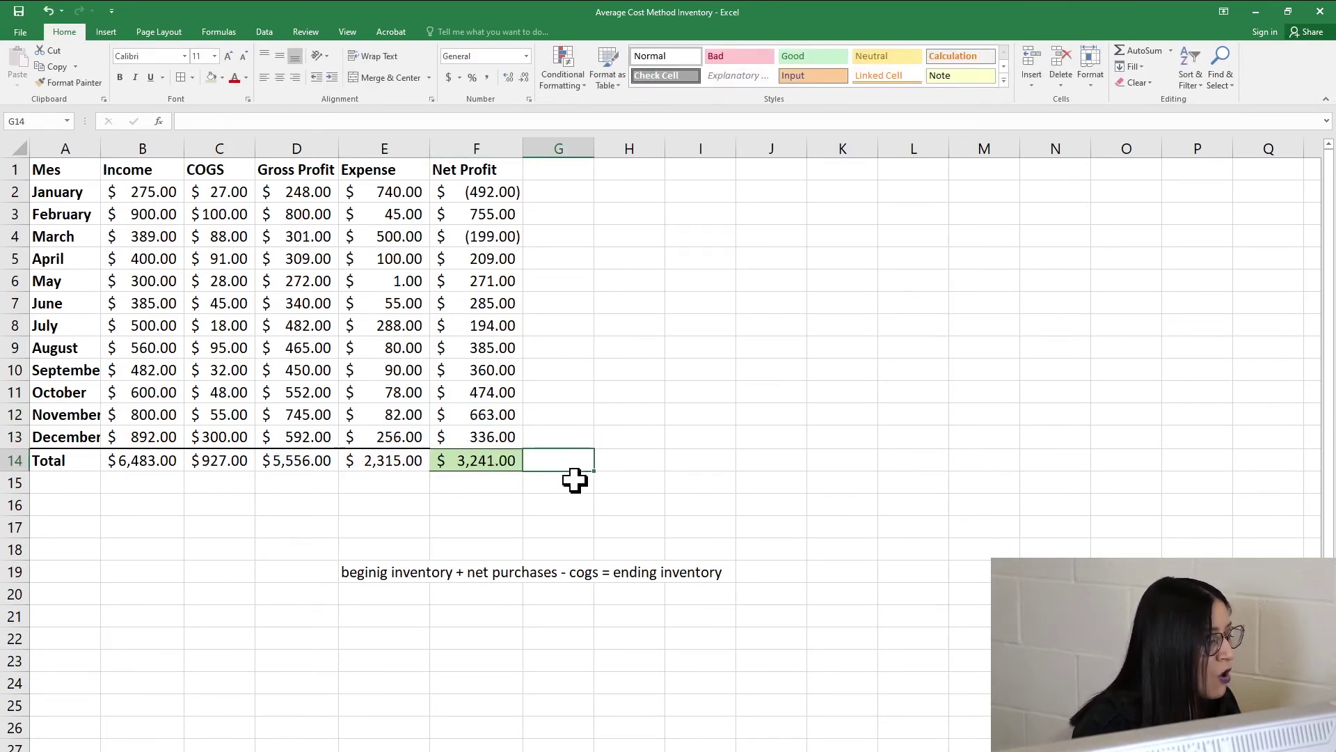
{"action": "left_click", "coordinate": [470, 460]}
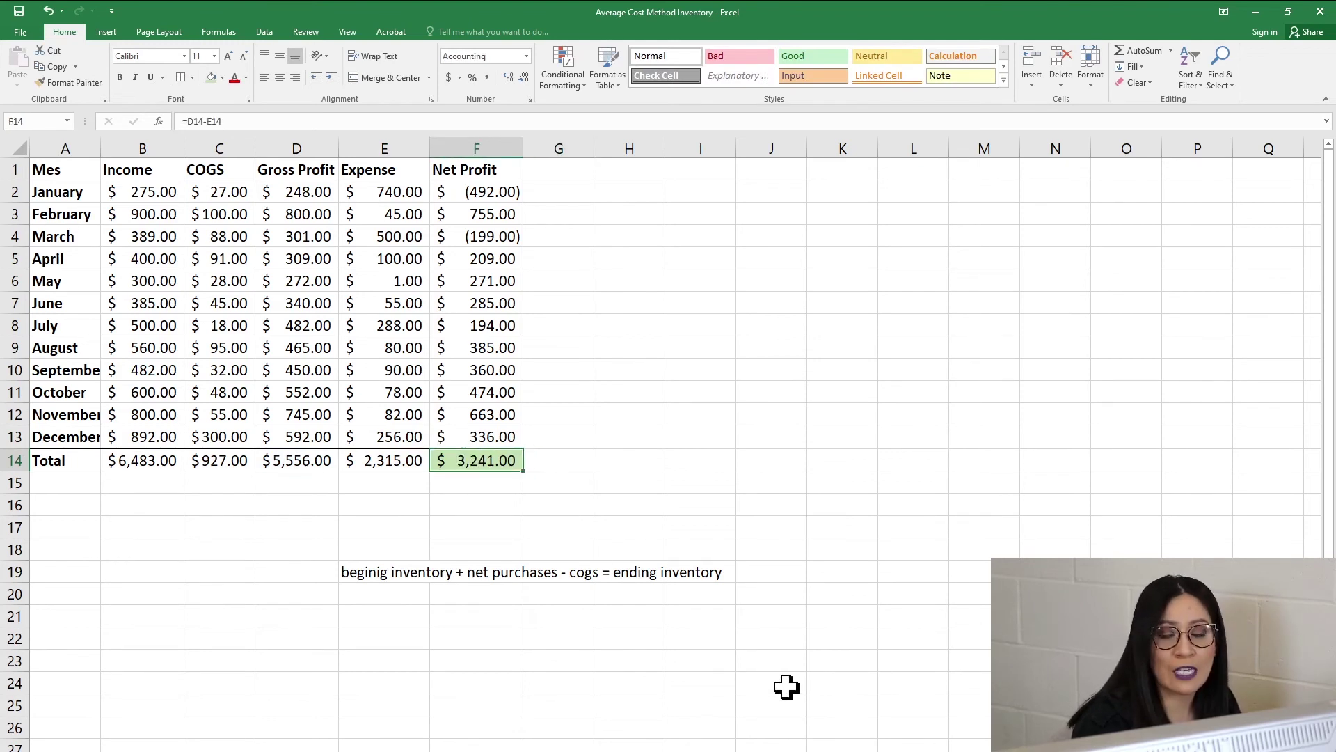